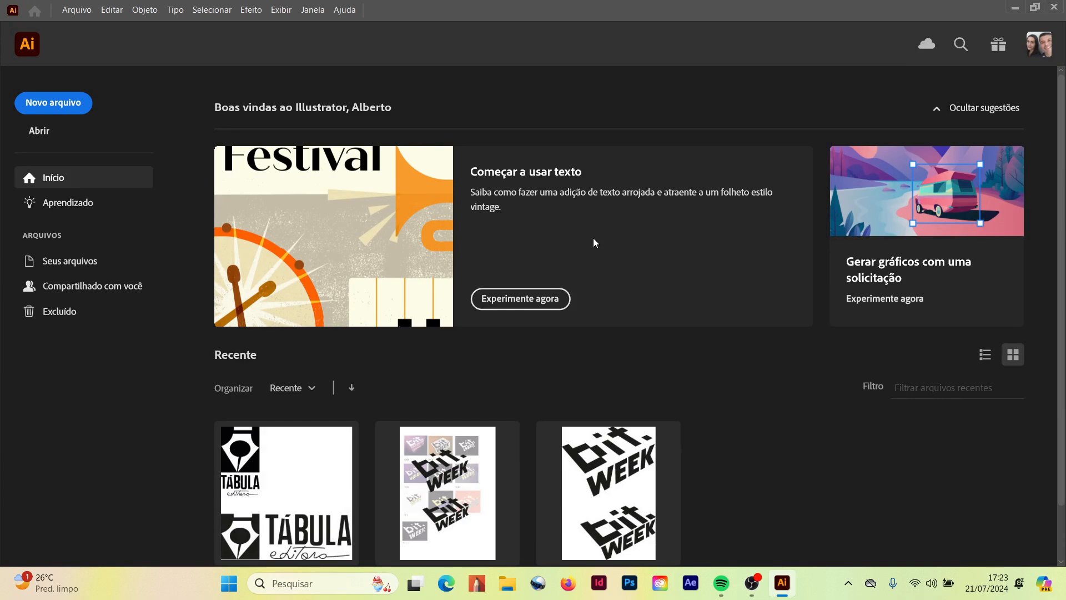
# Start a new document from the A4 print preset with its units set to centimetres.
pyautogui.click(65, 108)
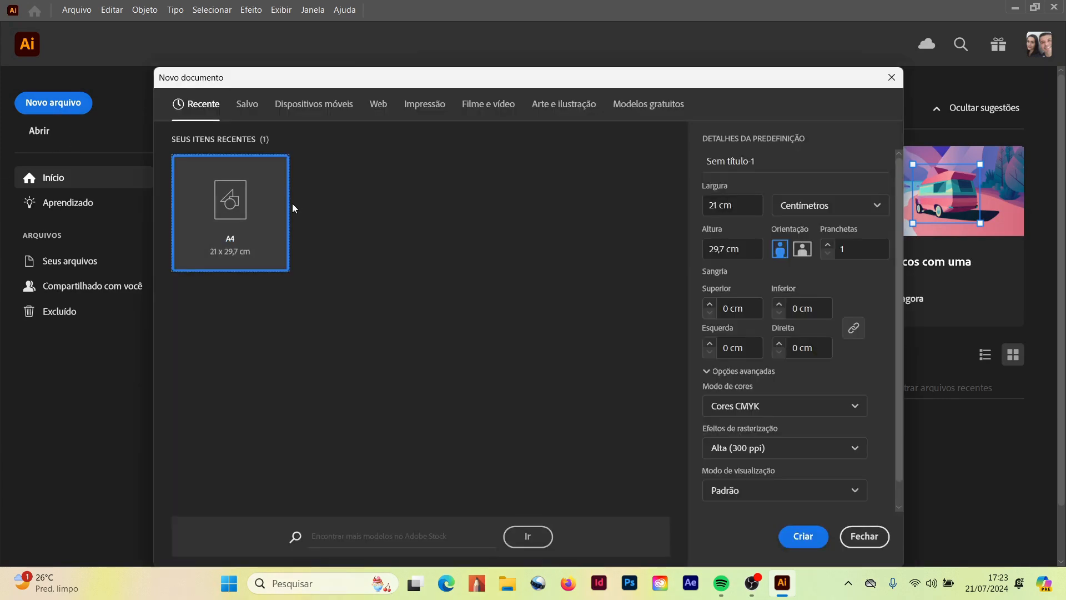
pyautogui.click(425, 103)
pyautogui.click(353, 177)
pyautogui.click(828, 216)
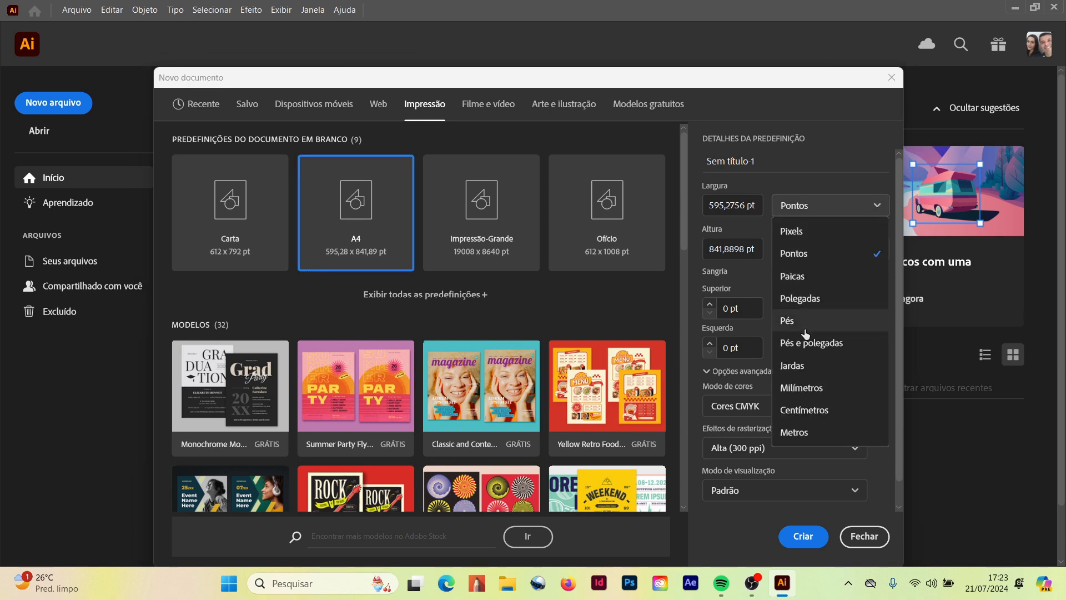
pyautogui.click(818, 416)
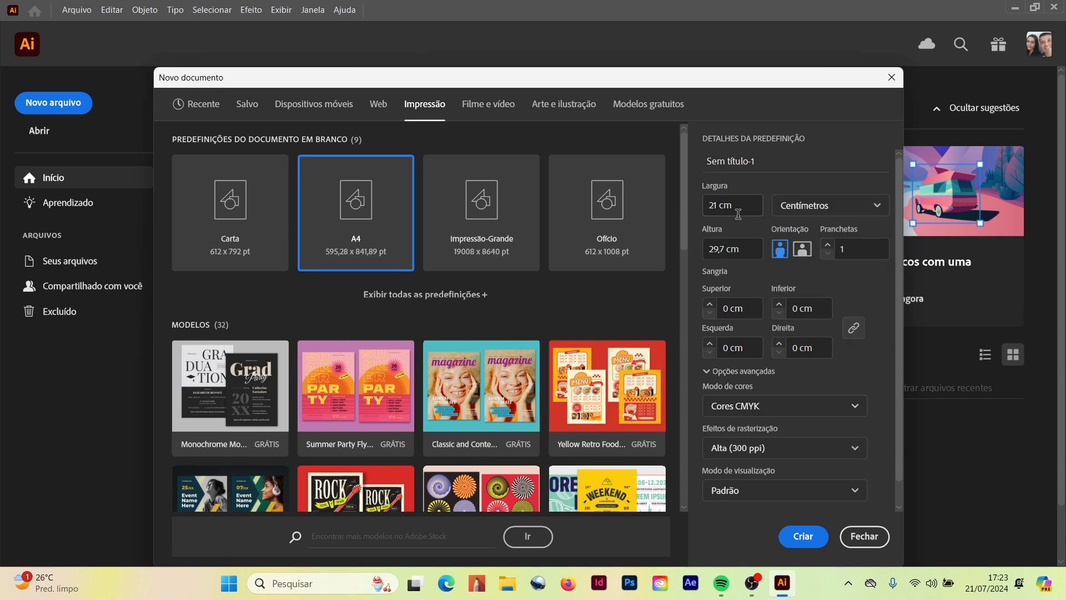
# Try the Cores RGB colour mode for the new document, and return it to Cores CMYK.
pyautogui.click(772, 406)
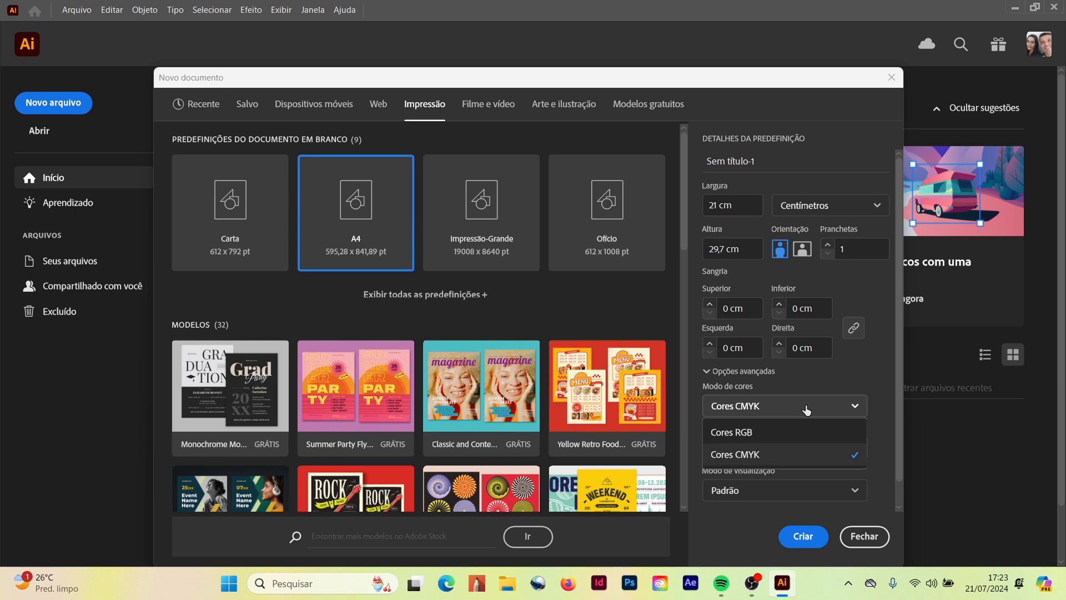
pyautogui.click(762, 431)
pyautogui.click(766, 406)
pyautogui.click(769, 452)
# Try the 150 ppi, 72 ppi and 36 ppi raster effects settings for the new document.
pyautogui.click(756, 454)
pyautogui.click(762, 497)
pyautogui.click(745, 451)
pyautogui.click(748, 519)
pyautogui.click(747, 448)
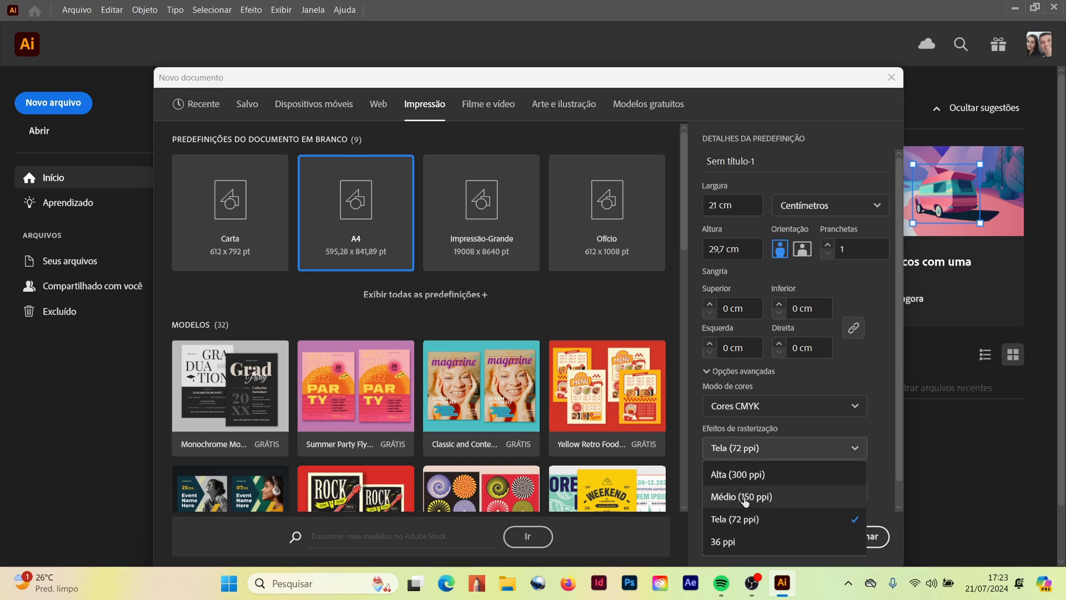
pyautogui.click(731, 543)
# Set the raster effects to Alta (300 ppi) and the preview mode to Padrão, and create the document.
pyautogui.click(741, 451)
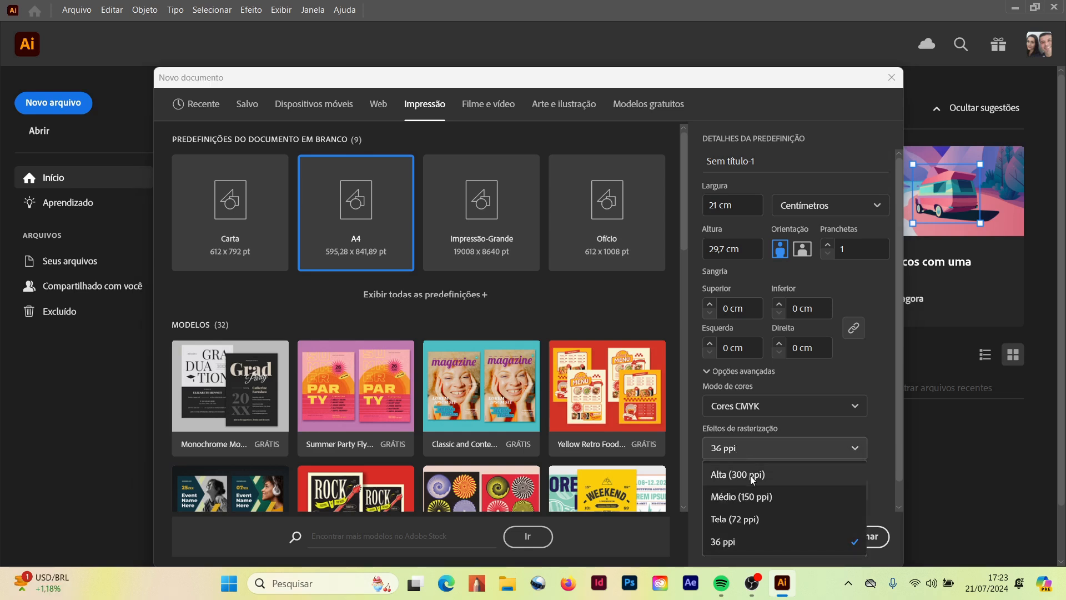
pyautogui.click(734, 475)
pyautogui.click(778, 490)
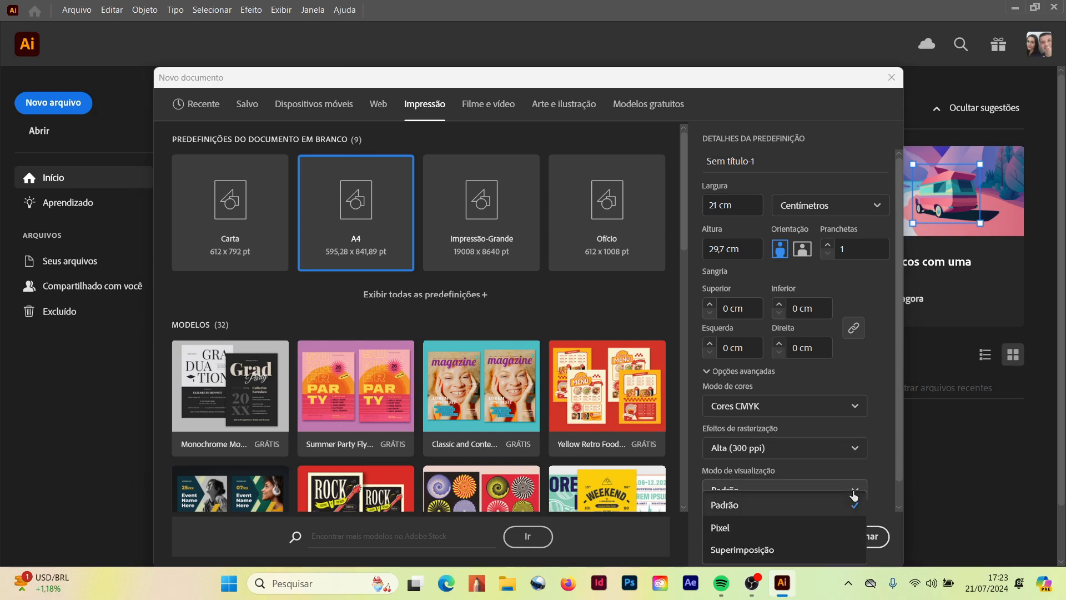
pyautogui.click(724, 504)
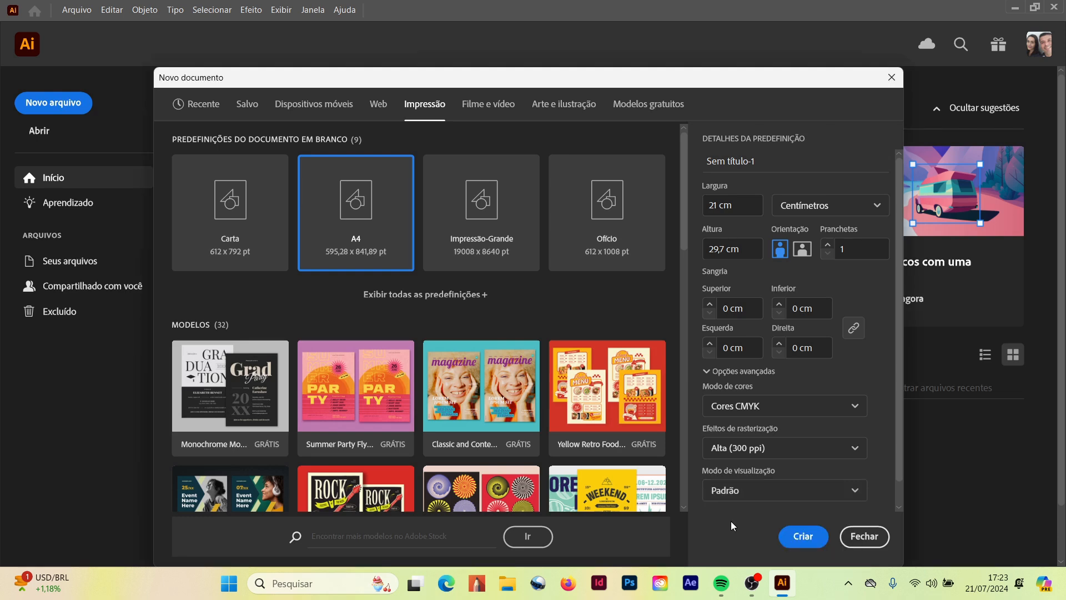
pyautogui.click(804, 538)
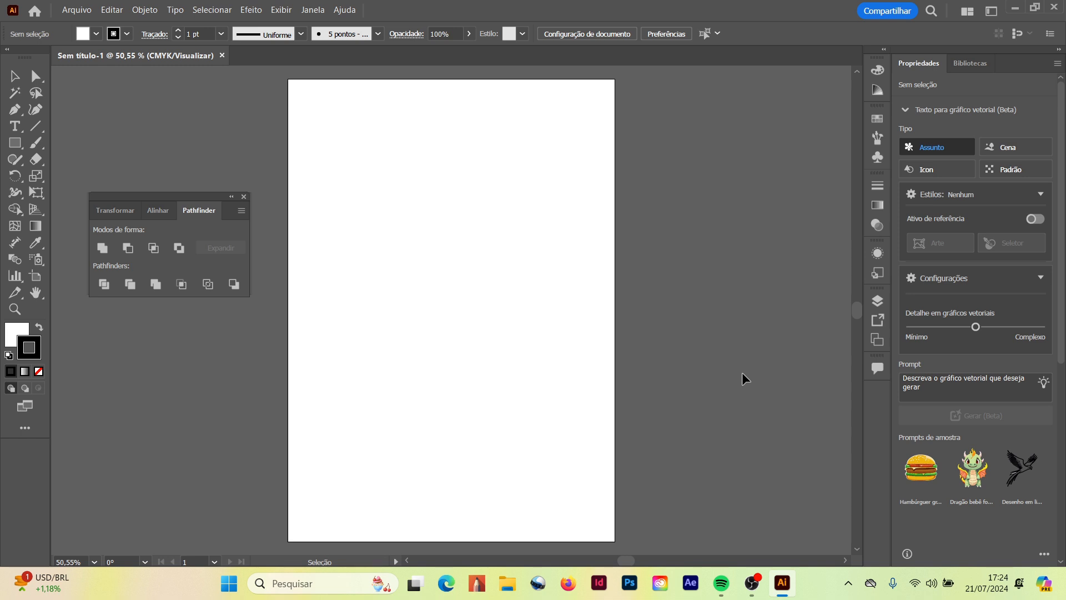
# Try out other workspaces, including Essenciais, Impressão e prova and Web.
pyautogui.click(992, 10)
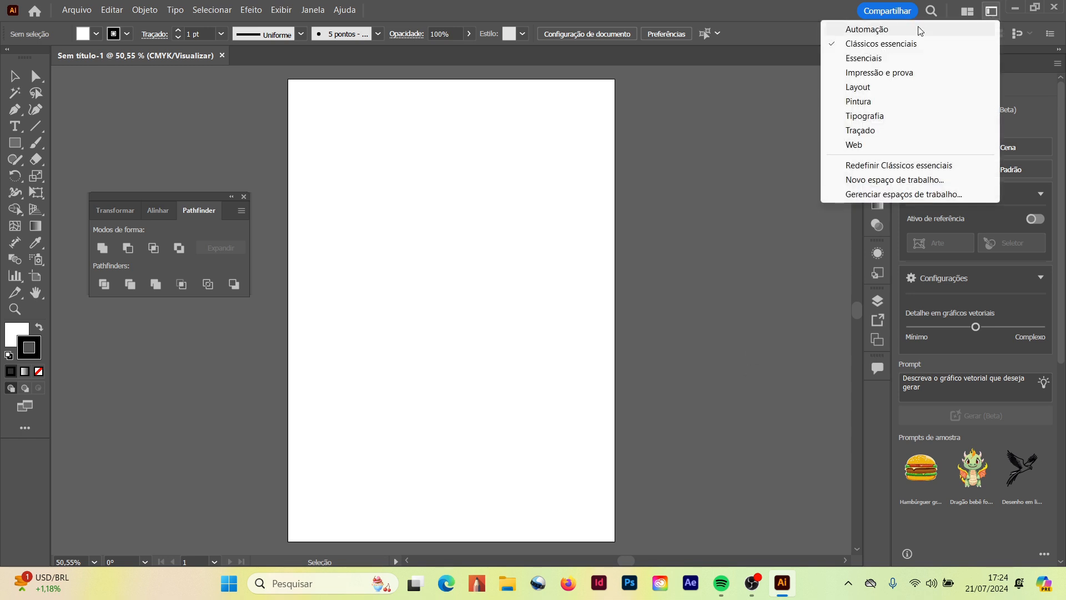
pyautogui.click(866, 58)
pyautogui.click(992, 11)
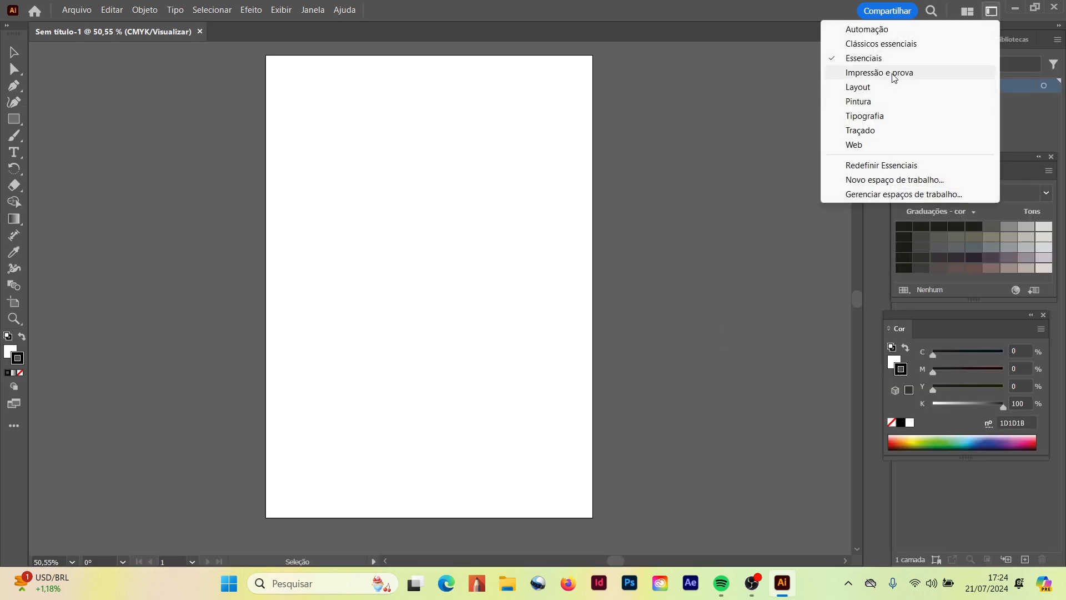
pyautogui.click(880, 73)
pyautogui.click(992, 11)
pyautogui.click(889, 116)
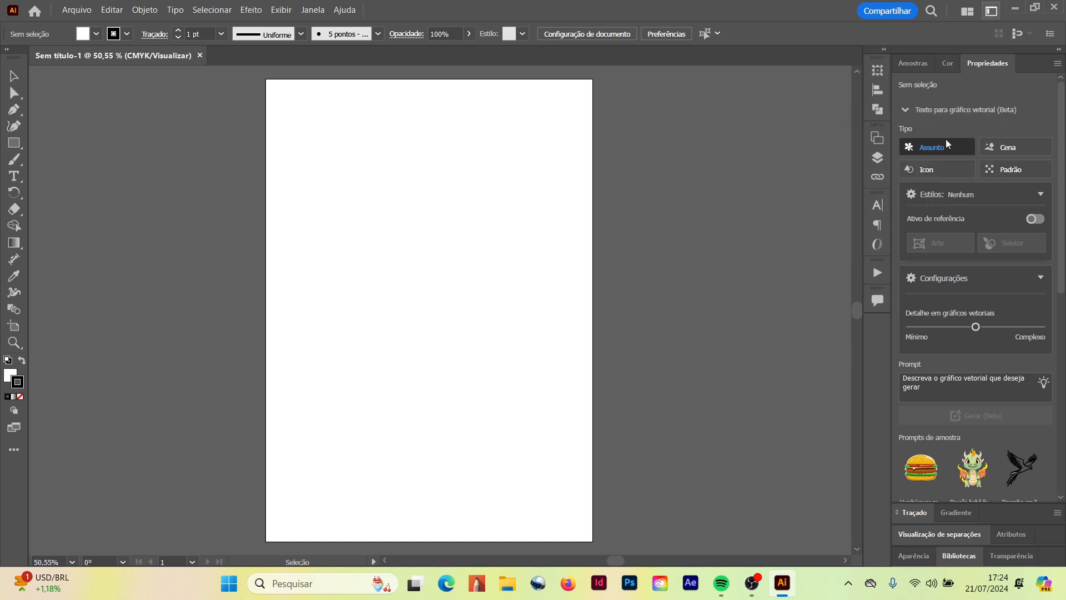
pyautogui.click(992, 11)
pyautogui.click(854, 146)
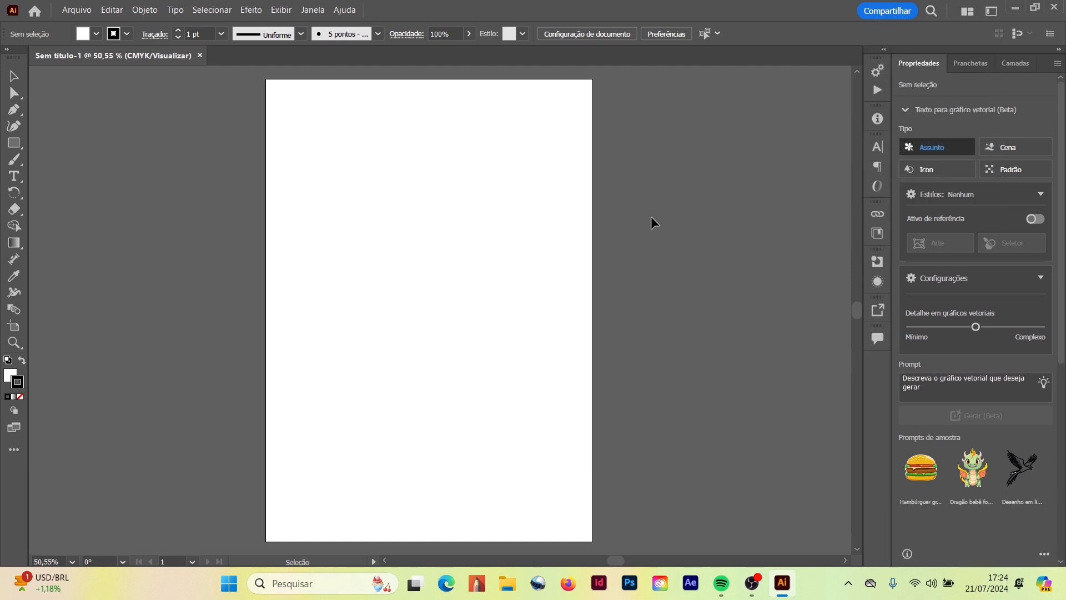
# Switch to the Clássicos essenciais workspace and reset it to its default layout.
pyautogui.click(991, 10)
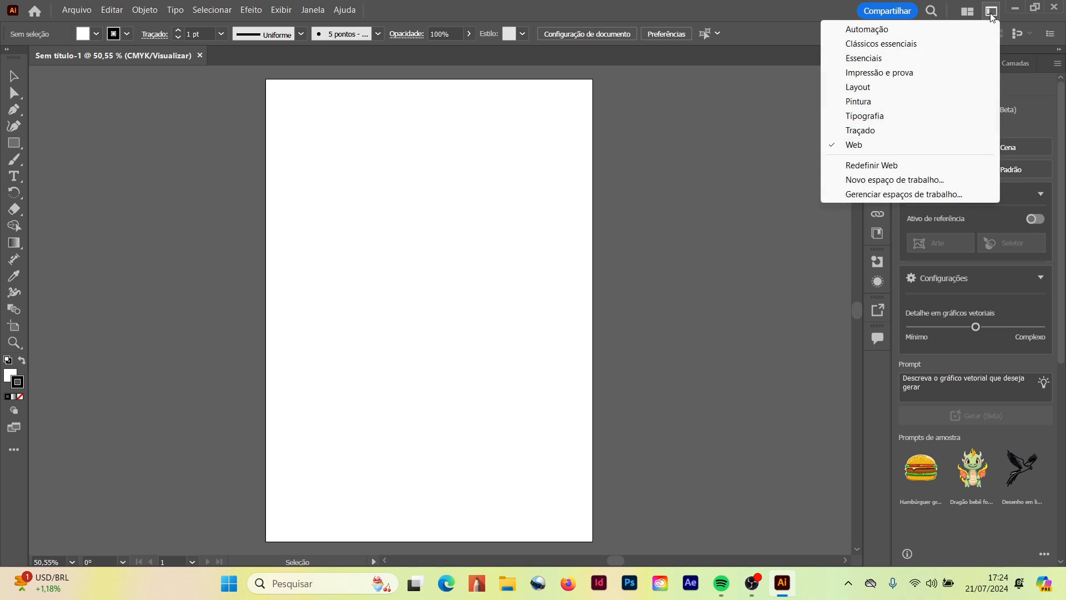
pyautogui.click(854, 46)
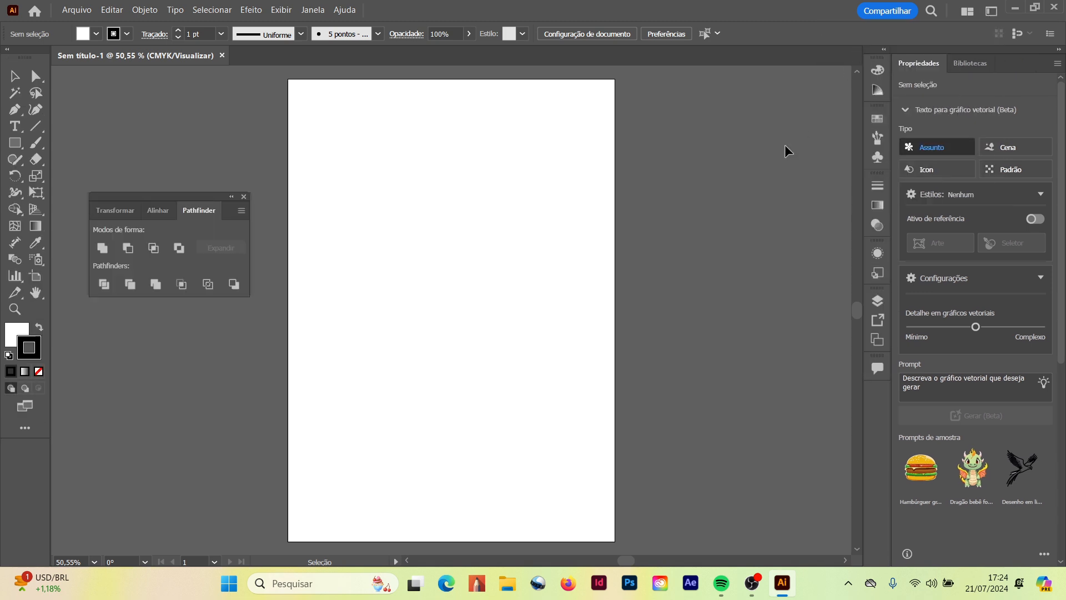
pyautogui.click(992, 10)
pyautogui.click(867, 165)
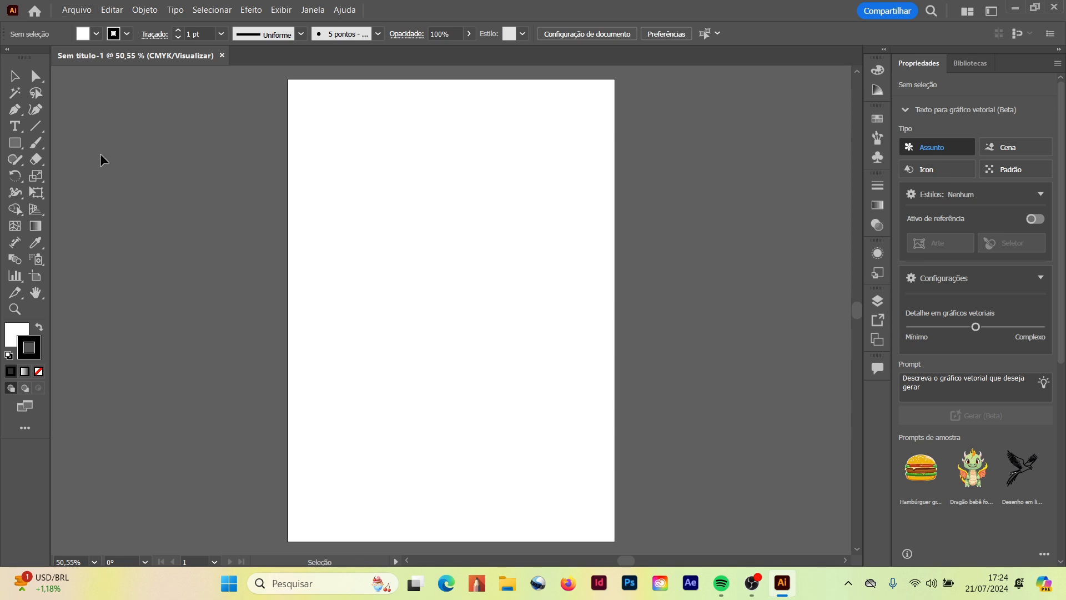
# Place the LOGOTIPO sketch image unlinked on the artboard, about 13.9 cm wide and 18.6 cm tall.
pyautogui.click(76, 9)
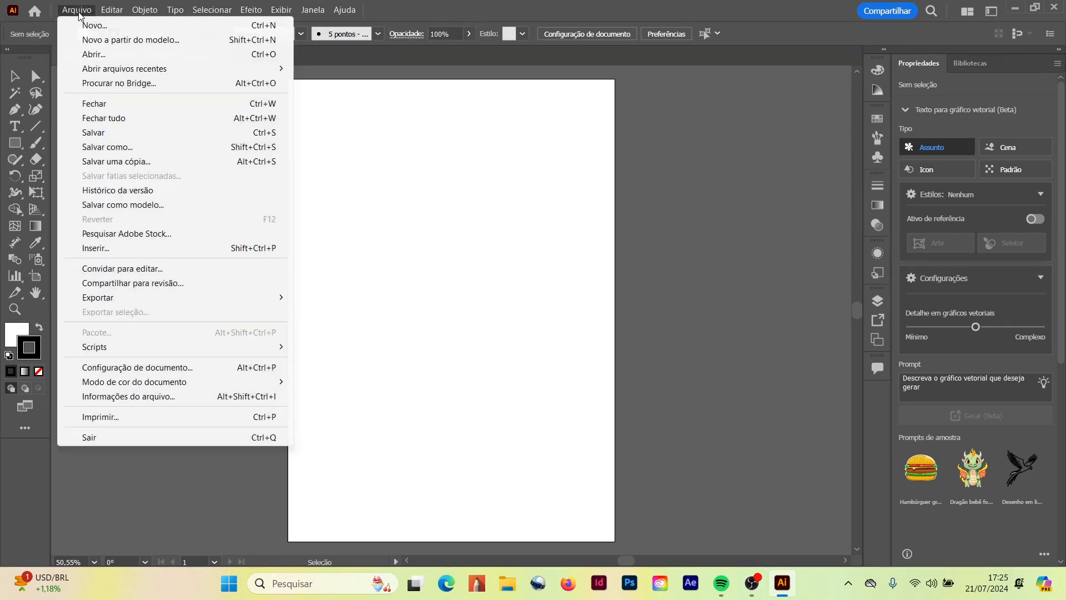
pyautogui.click(103, 254)
pyautogui.click(167, 128)
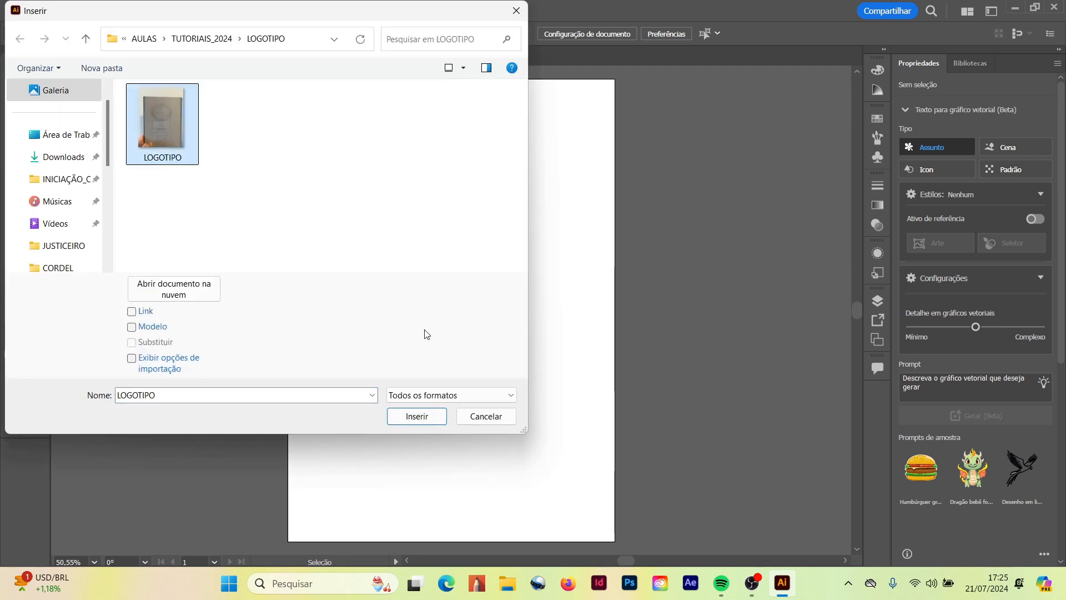
pyautogui.click(417, 416)
pyautogui.moveTo(349, 137); pyautogui.dragTo(569, 550)
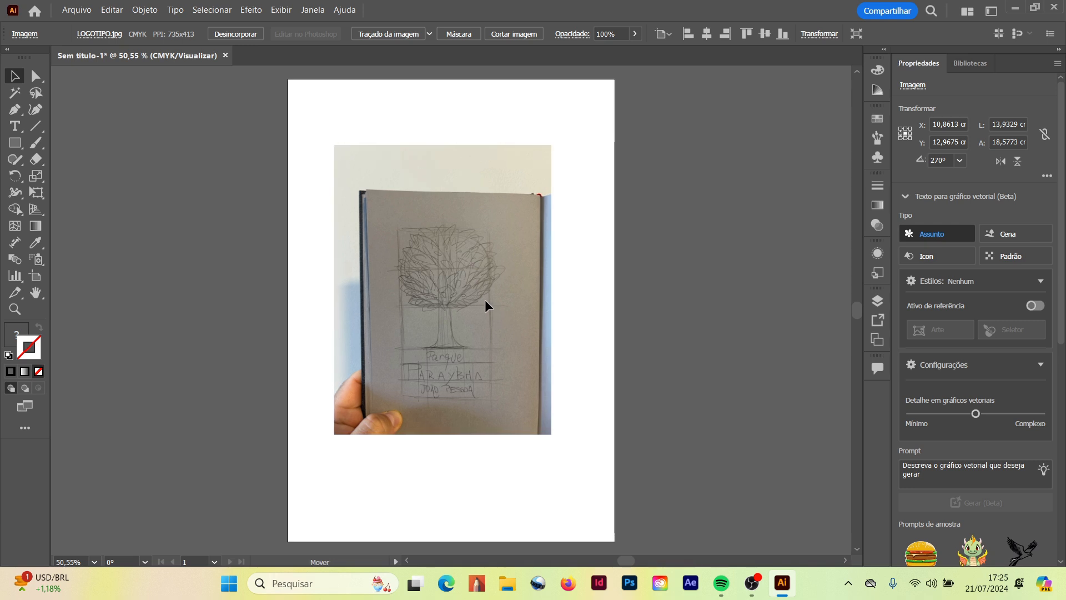
# Enlarge the sketch image to about 15.3 by 20.4 cm, reposition it on the upper part of the artboard and deselect it.
pyautogui.moveTo(552, 146); pyautogui.dragTo(566, 118)
pyautogui.moveTo(526, 282); pyautogui.dragTo(522, 285)
pyautogui.press('Return')
pyautogui.click(534, 396)
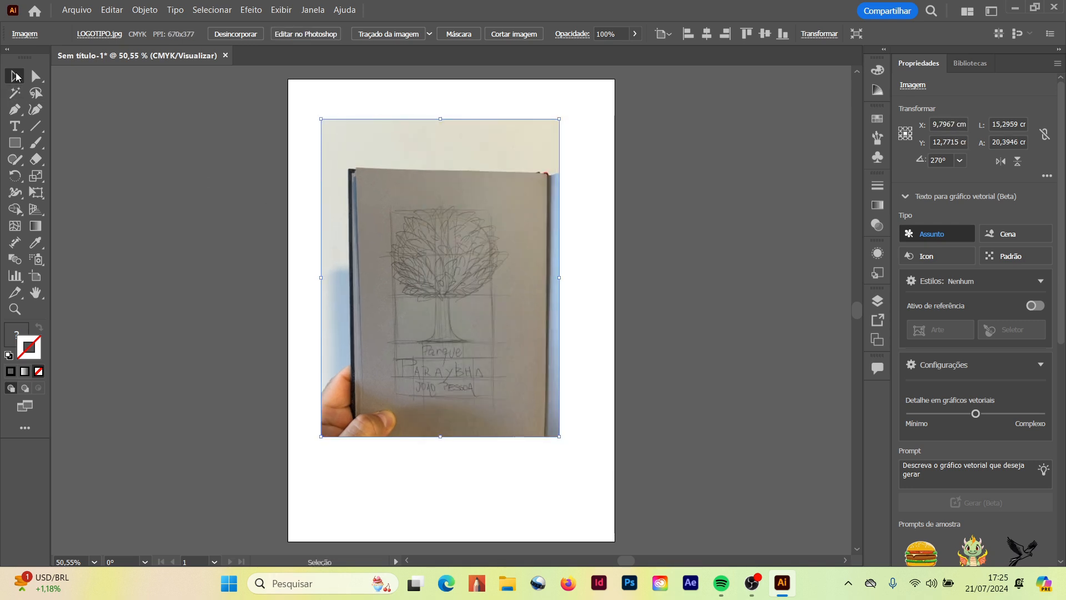
pyautogui.click(215, 220)
# Show the layers and rename the sketch image's layer as ESBOÇO.
pyautogui.click(311, 10)
pyautogui.click(305, 278)
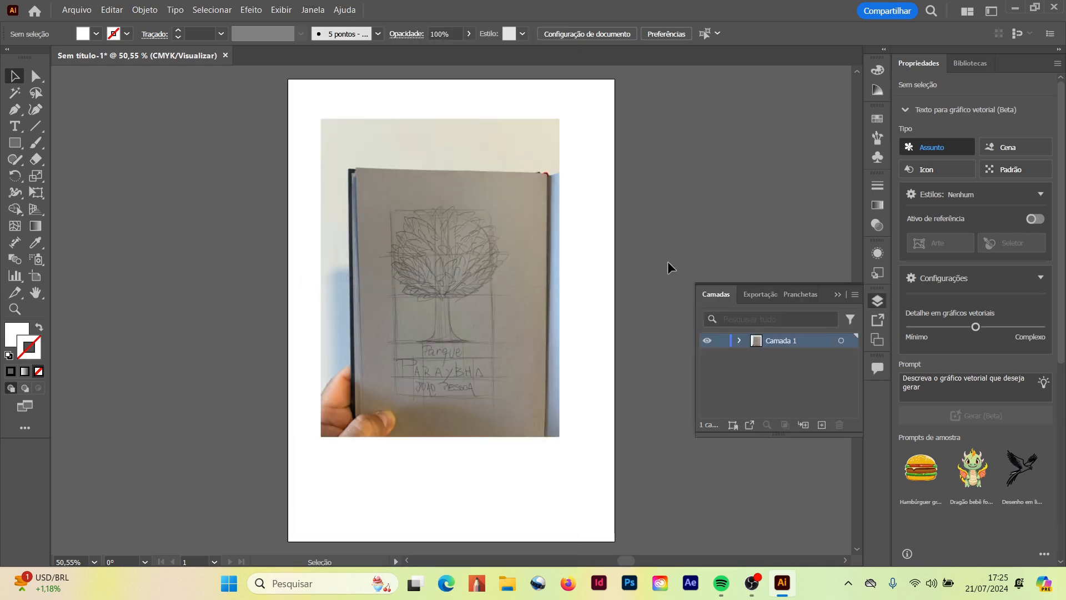
pyautogui.press('capslock')
pyautogui.write('ESBOÇO')
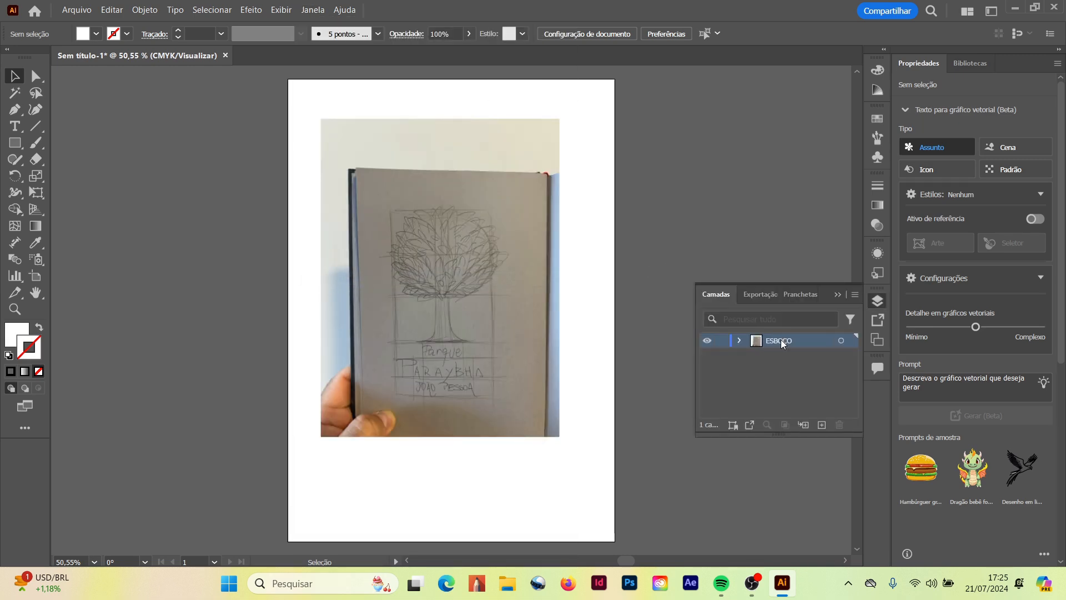
pyautogui.press('Return')
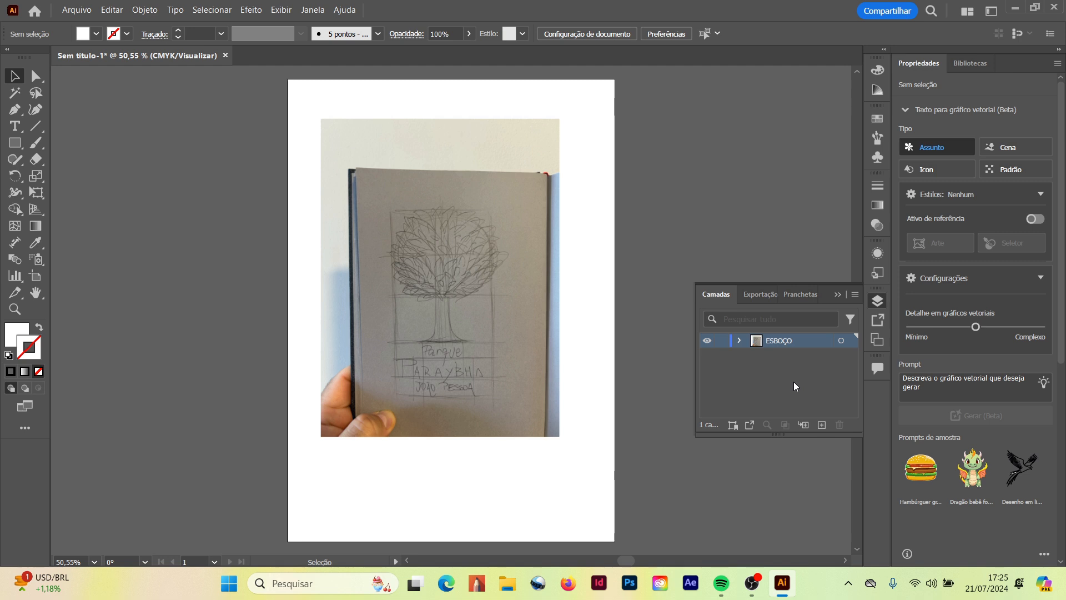
# Lower the sketch image's opacity to 62% and deselect it.
pyautogui.click(529, 285)
pyautogui.click(635, 34)
pyautogui.moveTo(635, 50); pyautogui.dragTo(614, 47)
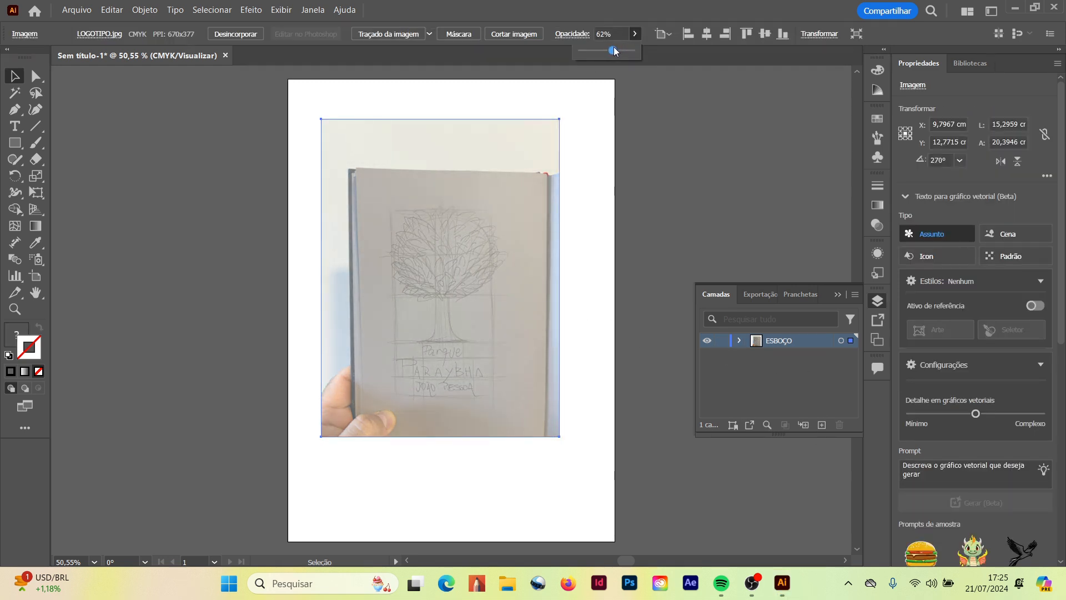
pyautogui.click(711, 225)
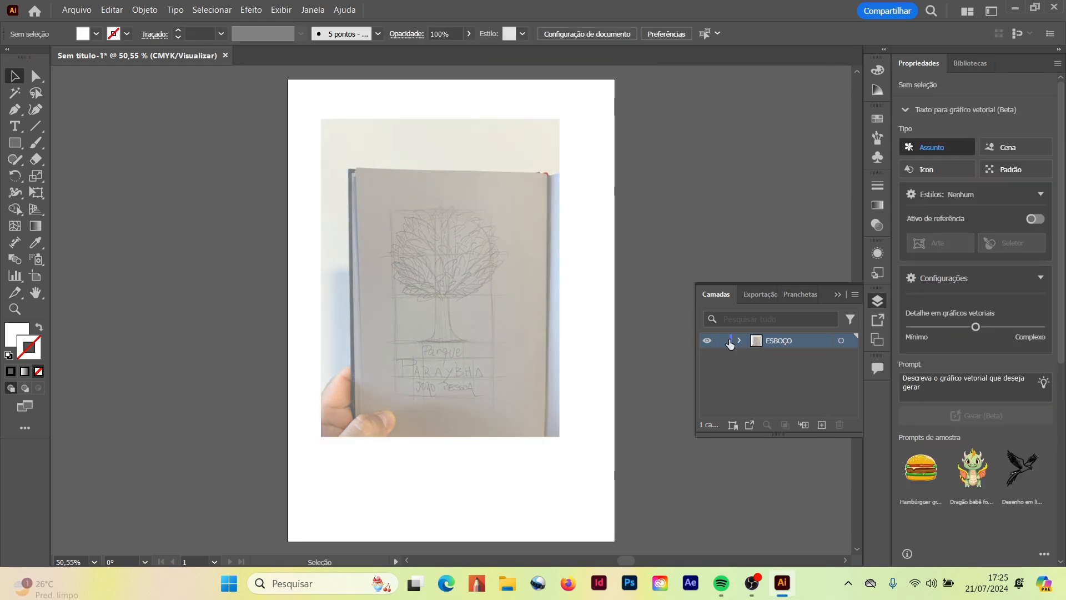
# Lock the ESBOÇO layer and add a new layer named GRID above it.
pyautogui.click(822, 425)
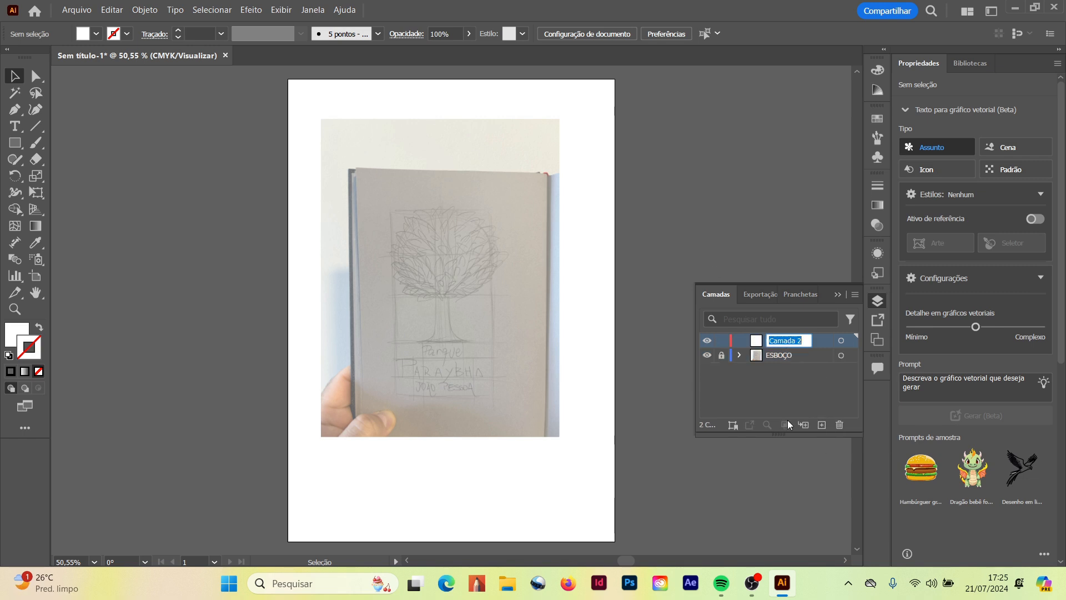
pyautogui.write('GRID')
pyautogui.press('Return')
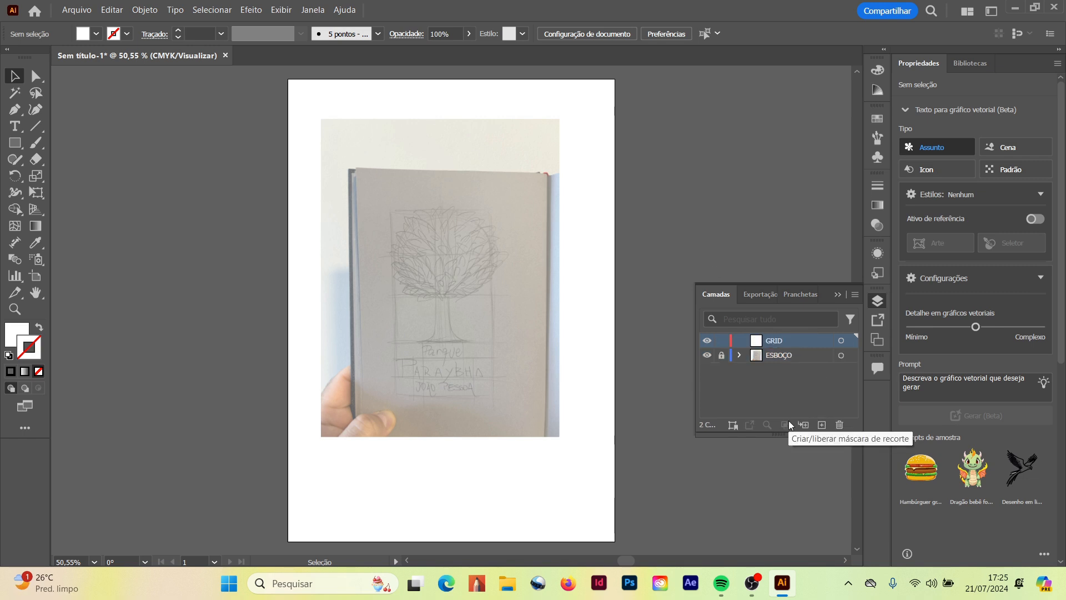
# Show the rulers around the document.
pyautogui.click(291, 10)
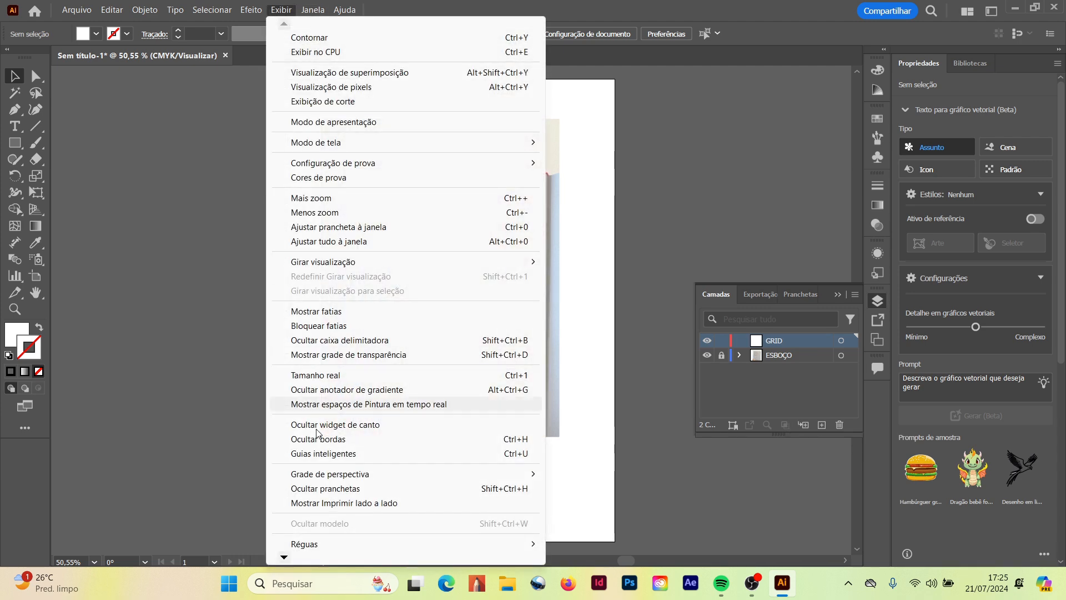
pyautogui.moveTo(311, 543)
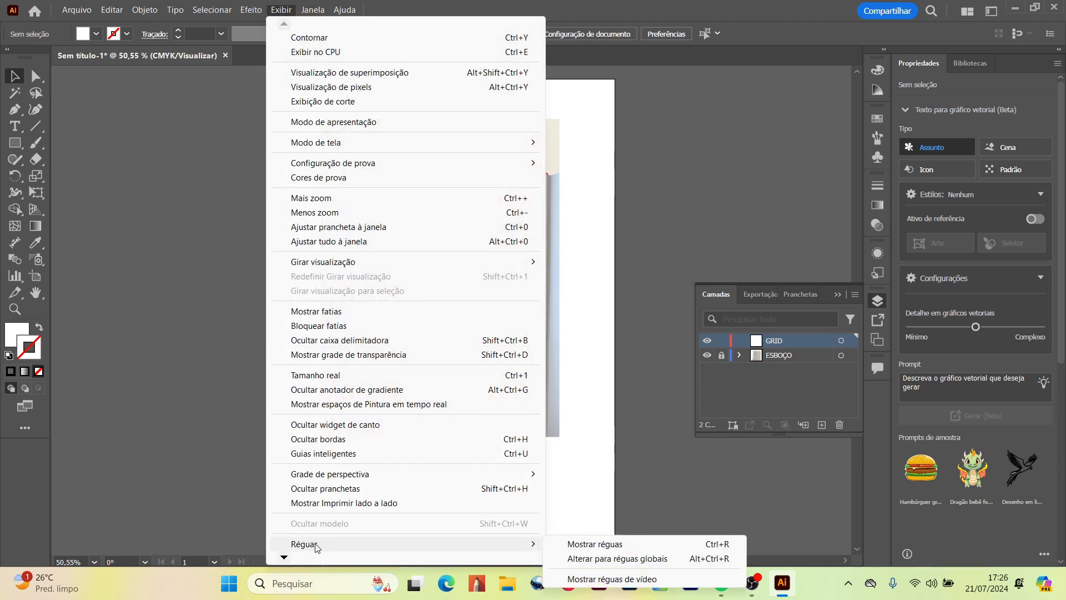
pyautogui.click(594, 544)
# Place horizontal guides at the crown's top (about 8.35 cm), the trunk's base (about 17 cm), the crown's bottom and the edges of the text lines.
pyautogui.press('z')
pyautogui.click(458, 288)
pyautogui.scroll(3, 431, 282)
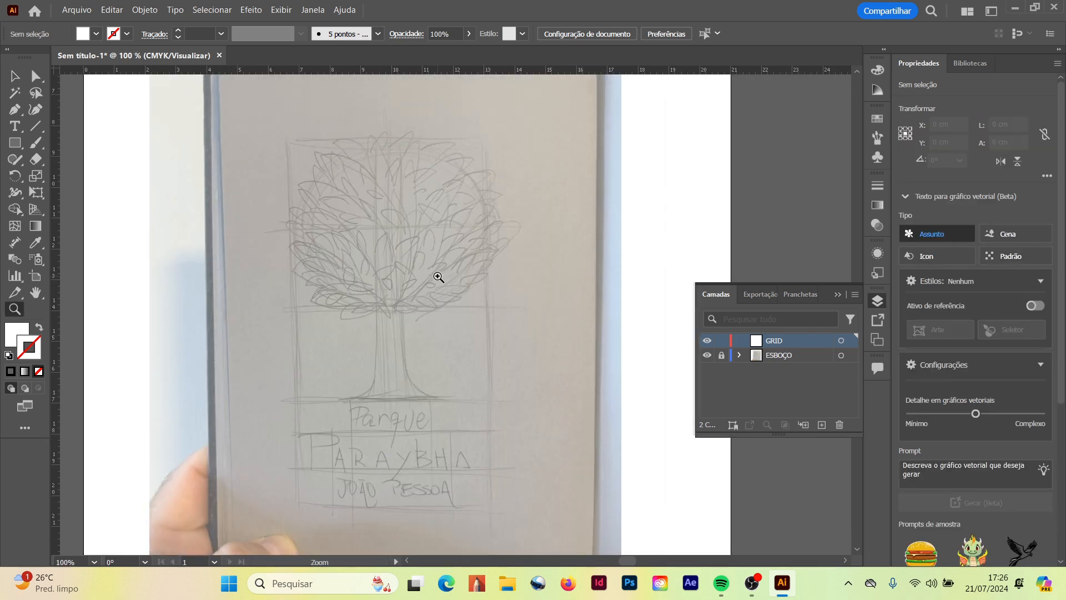
pyautogui.moveTo(281, 70); pyautogui.dragTo(300, 136)
pyautogui.moveTo(311, 72); pyautogui.dragTo(317, 404)
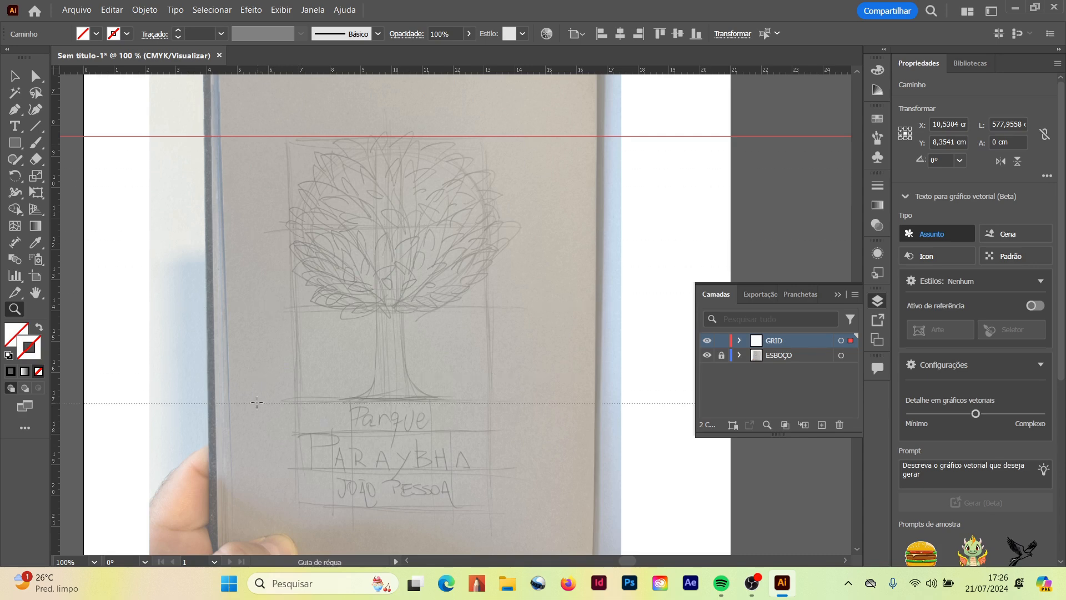
pyautogui.moveTo(335, 73); pyautogui.dragTo(291, 310)
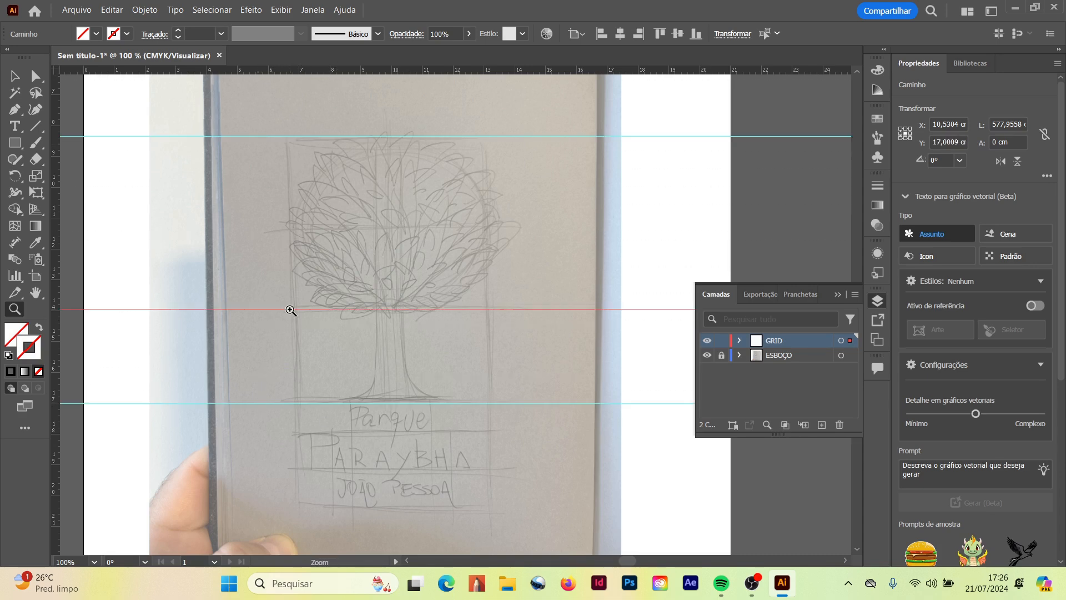
pyautogui.moveTo(397, 71); pyautogui.dragTo(398, 505)
# Place vertical guides at the crown's left edge, right edge (about 13.3 cm) and trunk centre (about 10 cm), checking them with the sketch hidden.
pyautogui.moveTo(55, 197); pyautogui.dragTo(291, 248)
pyautogui.moveTo(59, 255); pyautogui.dragTo(493, 288)
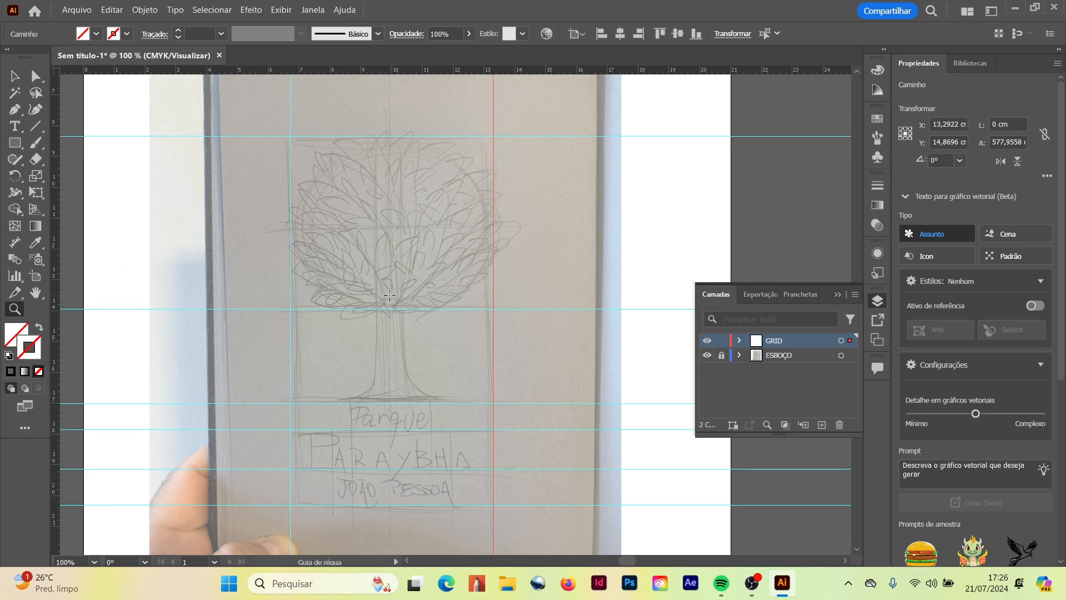
pyautogui.moveTo(390, 295); pyautogui.dragTo(391, 296)
pyautogui.press('v')
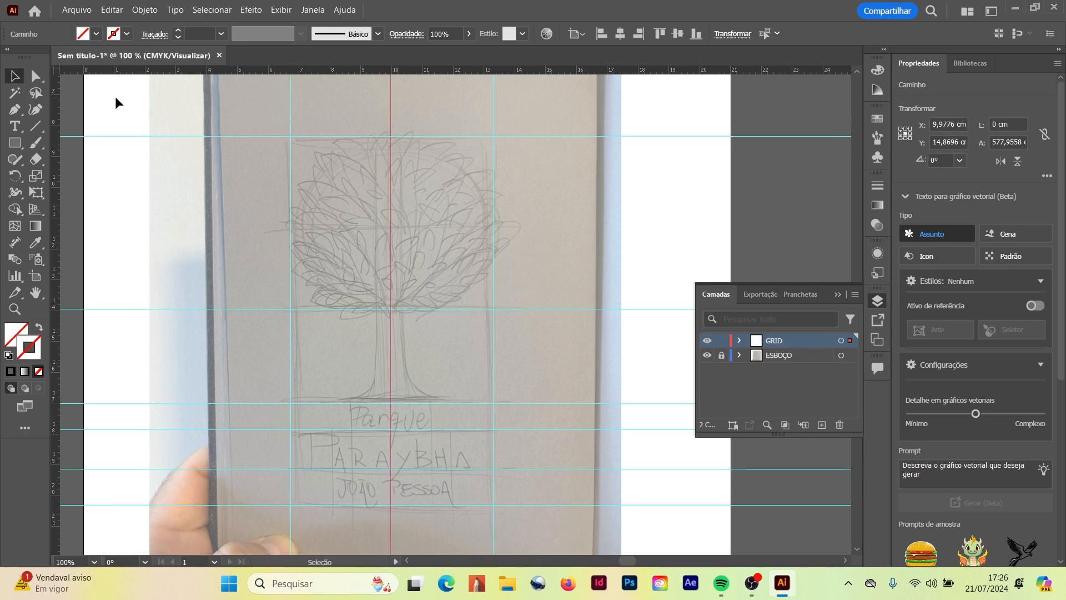
pyautogui.click(361, 312)
pyautogui.click(707, 356)
pyautogui.click(707, 356)
# Add a new layer above GRID and name it FORMAS01.
pyautogui.click(822, 425)
pyautogui.doubleClick(789, 341)
pyautogui.write('G')
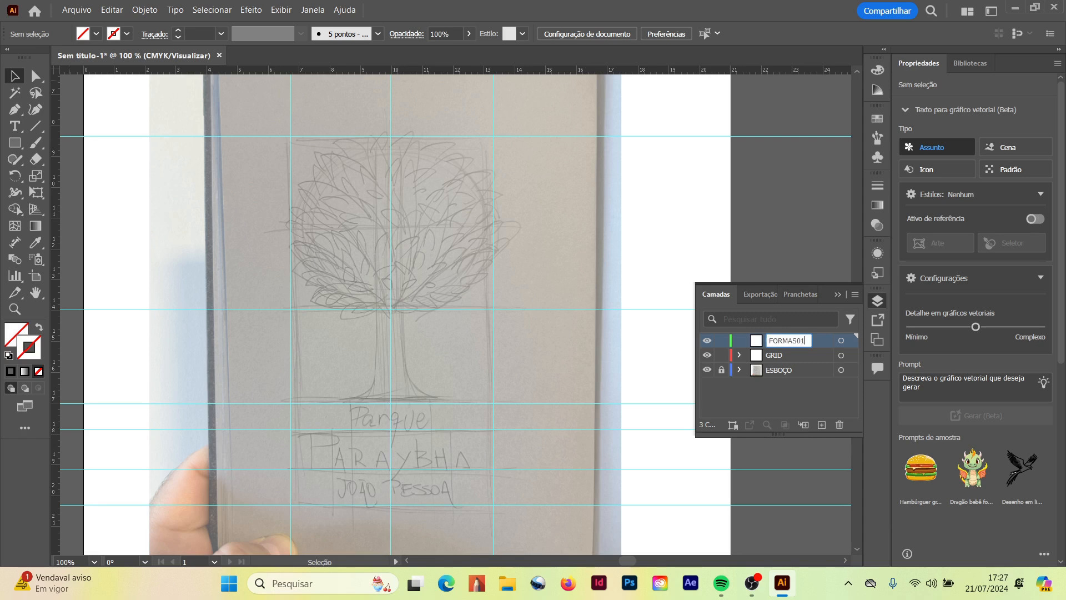
pyautogui.press('Return')
# Prepare the Ellipse tool with no fill and a pure magenta stroke (M 100%, other inks 0%).
pyautogui.moveTo(15, 143); pyautogui.dragTo(56, 175)
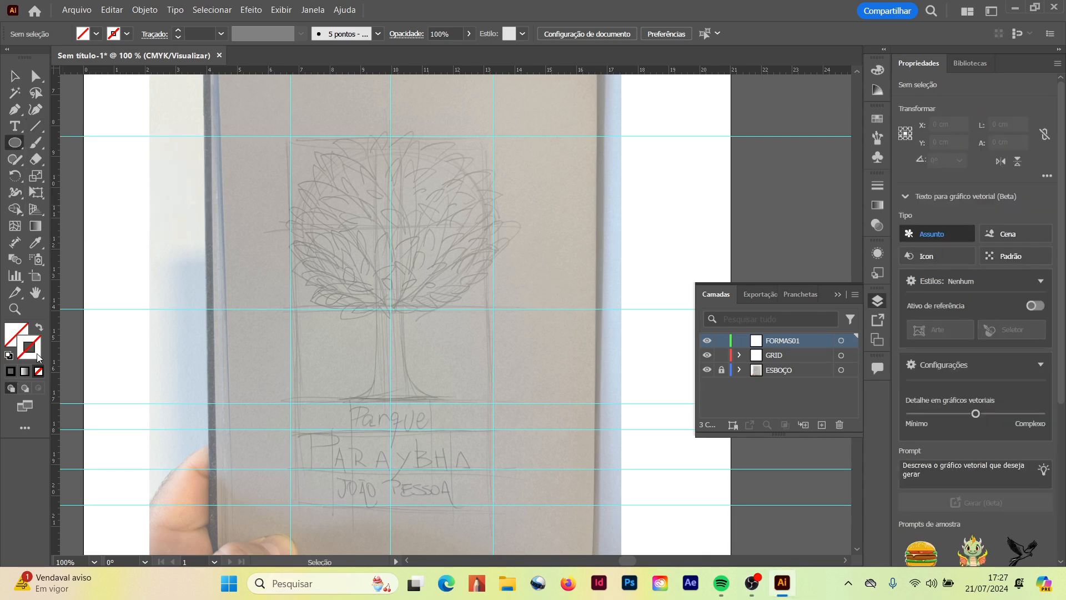
pyautogui.click(10, 373)
pyautogui.click(854, 66)
pyautogui.click(922, 67)
pyautogui.moveTo(810, 140)
pyautogui.mouseDown()
pyautogui.moveTo(742, 108)
pyautogui.moveTo(810, 105)
pyautogui.mouseUp()
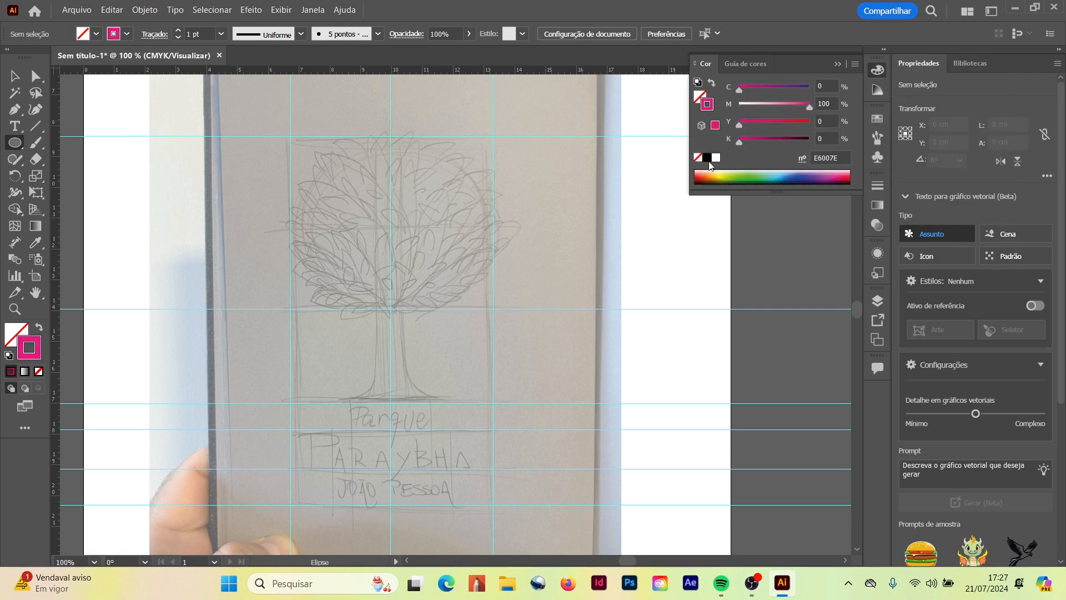
# Draw a circle about 5.6 cm in diameter from the crown's top-left guide intersection down to the crown's bottom guide.
pyautogui.moveTo(290, 137); pyautogui.dragTo(463, 290)
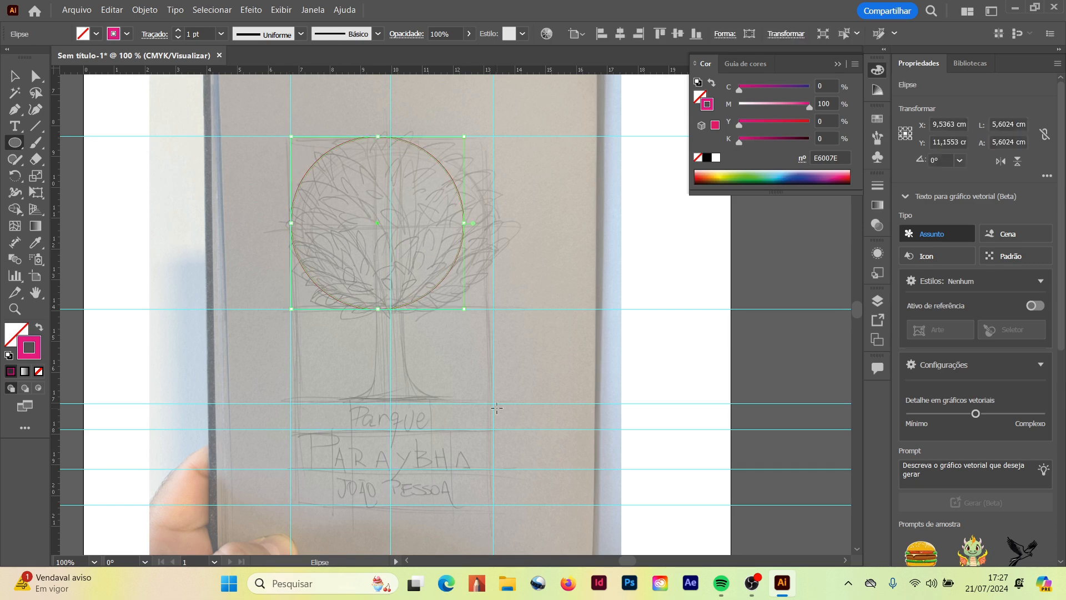
pyautogui.press('v')
pyautogui.click(496, 368)
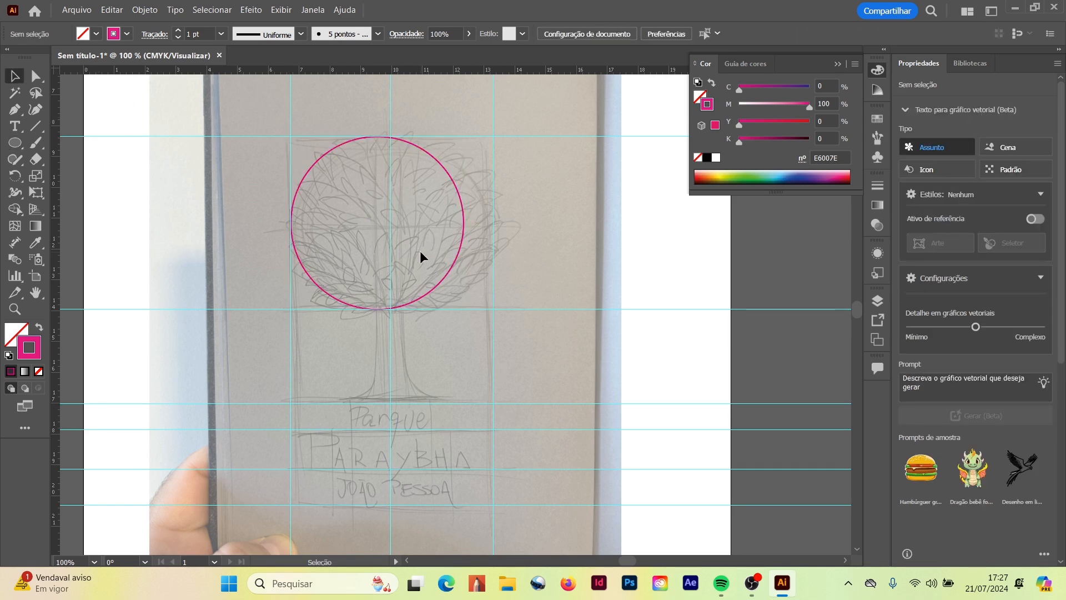
# Show the layers again and move the right vertical guide to the circle's right edge and the central guide near its centre.
pyautogui.click(312, 9)
pyautogui.click(366, 278)
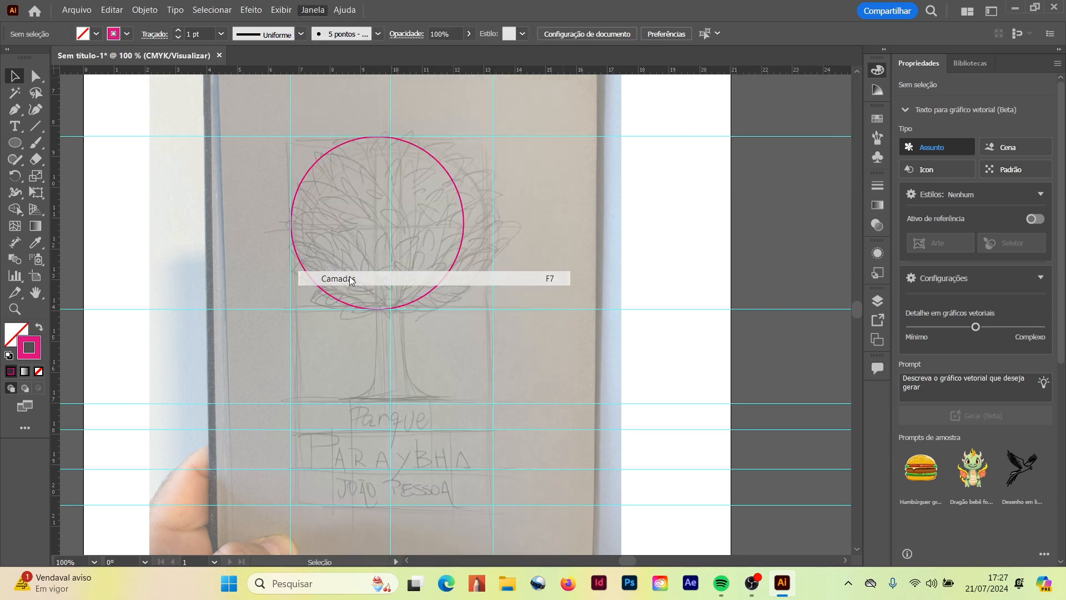
pyautogui.moveTo(494, 199); pyautogui.dragTo(464, 198)
pyautogui.moveTo(392, 342); pyautogui.dragTo(378, 342)
pyautogui.click(678, 227)
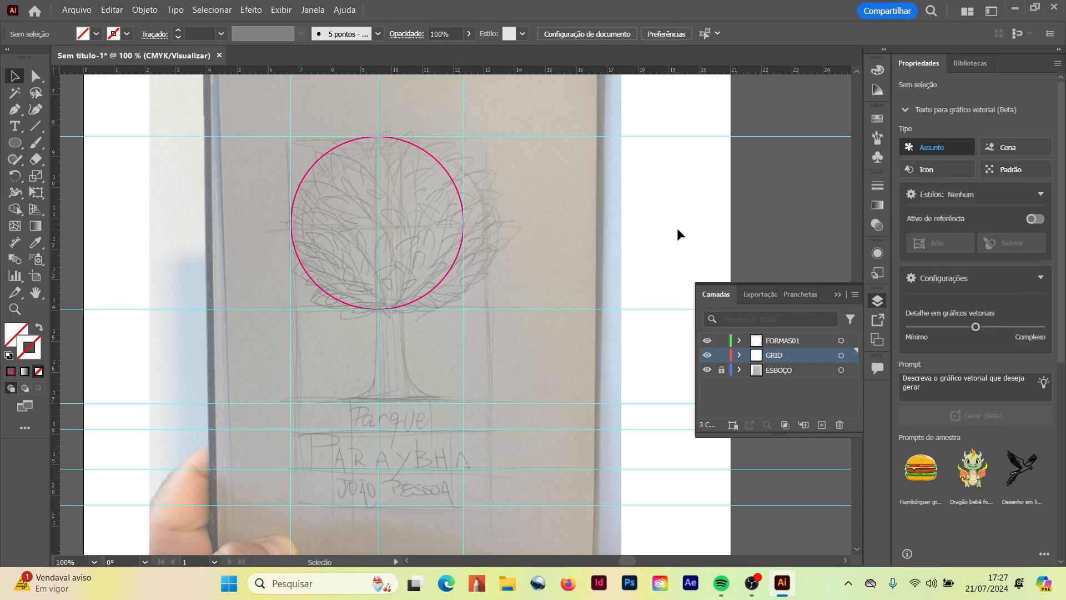
# Set the central vertical guide's X position to the circle's centre, 9,5363 cm, and check it against the circle.
pyautogui.click(443, 170)
pyautogui.click(955, 125)
pyautogui.hotkey('ctrl', 'c')
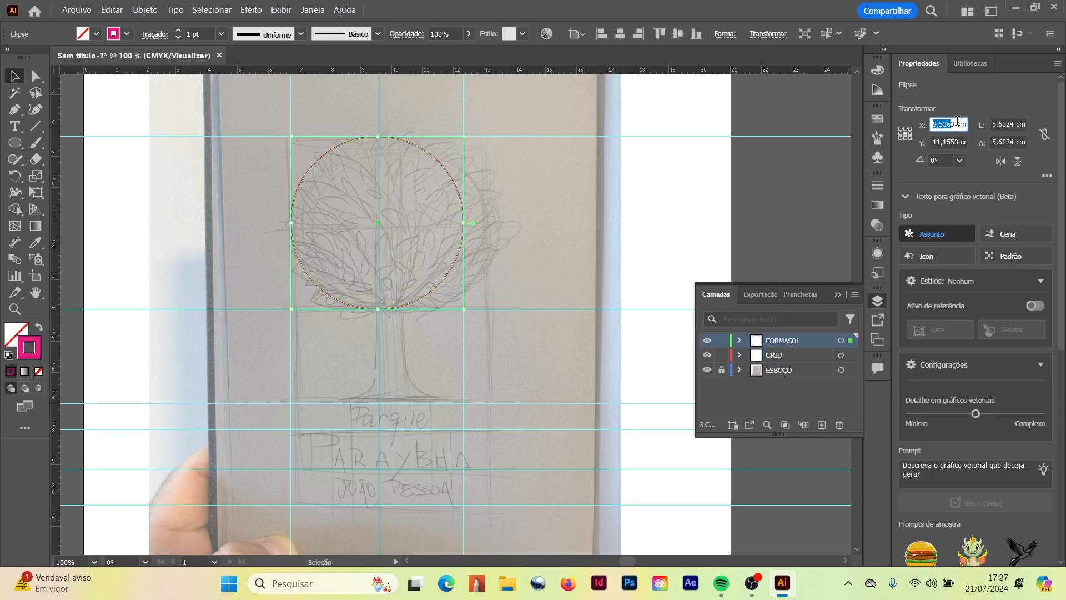
pyautogui.click(380, 117)
pyautogui.click(932, 122)
pyautogui.write('9,5363')
pyautogui.press('Return')
pyautogui.click(671, 237)
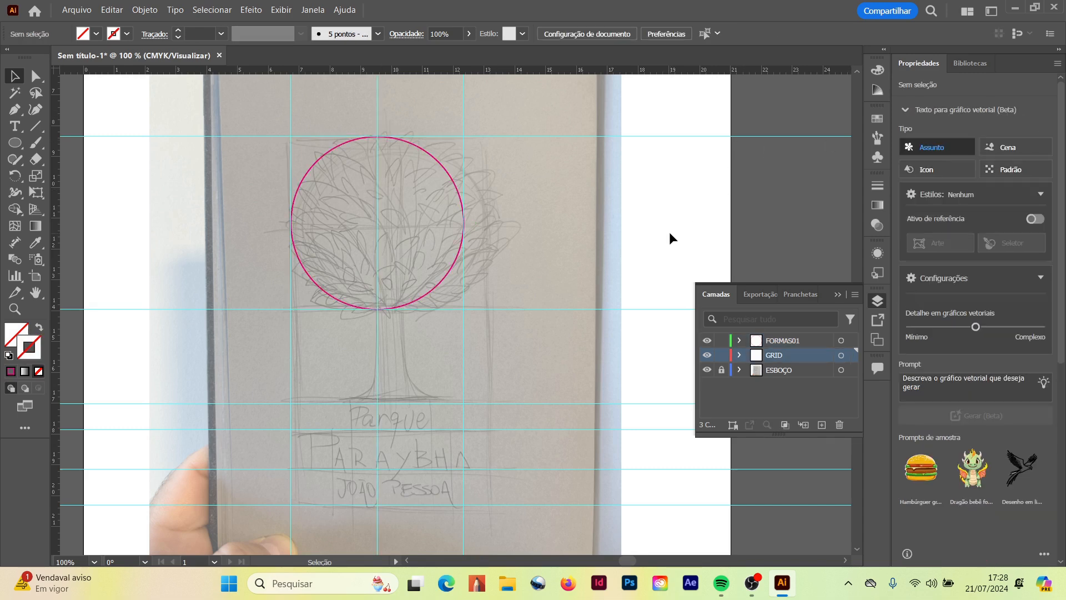
pyautogui.click(449, 176)
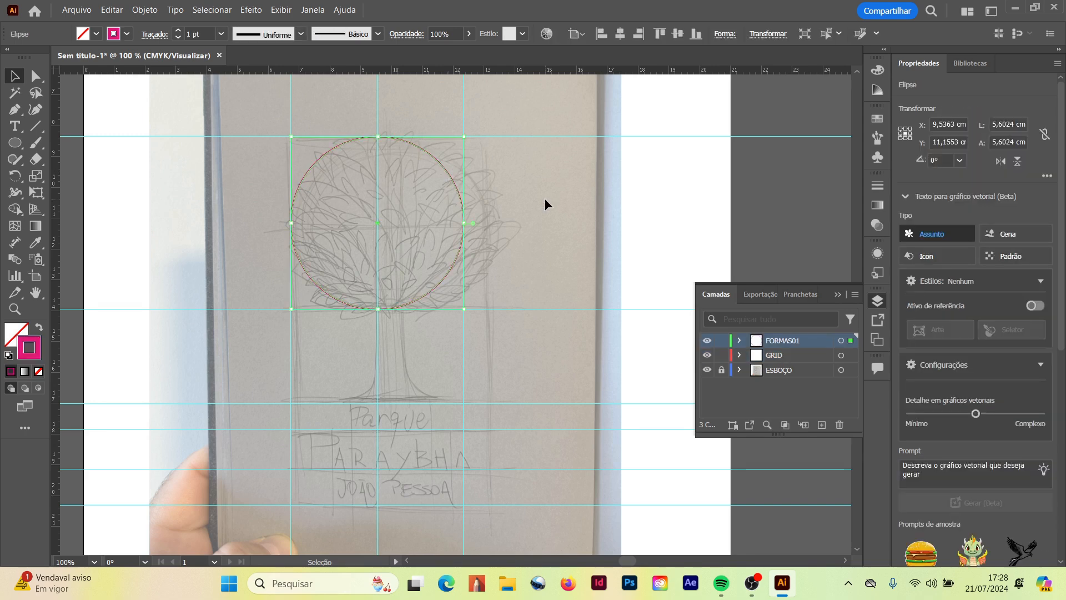
pyautogui.click(731, 229)
# Draw a trunk rectangle about 8.18 cm tall from inside the circle to the trunk-base guide and set its width to 1 cm.
pyautogui.moveTo(15, 143); pyautogui.dragTo(39, 147)
pyautogui.moveTo(368, 151); pyautogui.dragTo(393, 403)
pyautogui.click(1007, 123)
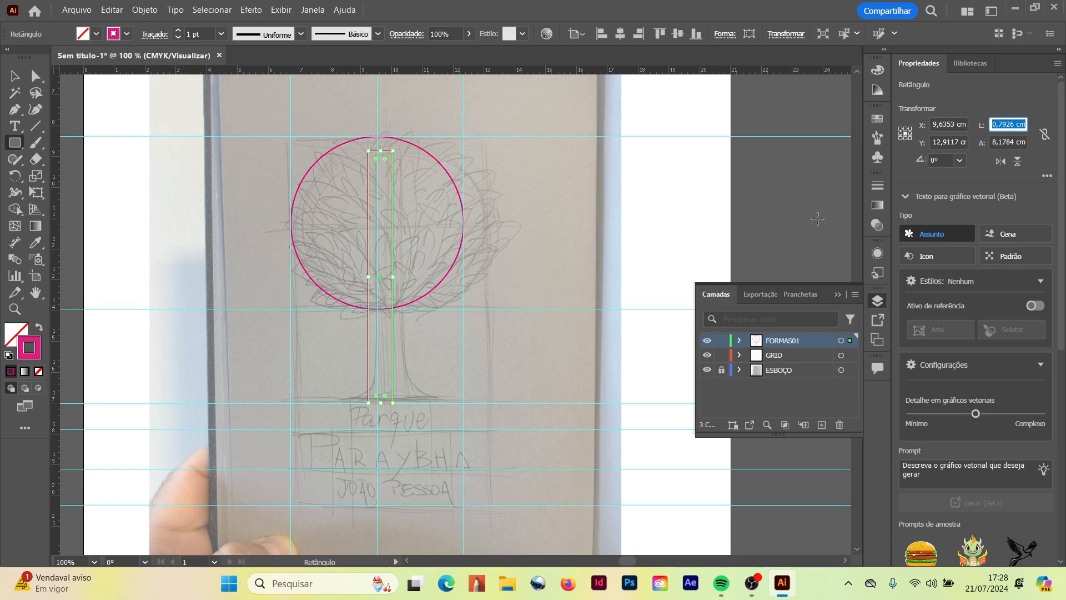
pyautogui.write('1')
pyautogui.press('Return')
pyautogui.press('v')
pyautogui.click(114, 196)
# Centre the trunk rectangle under the circle by giving it the X position 9,5363 cm.
pyautogui.click(453, 181)
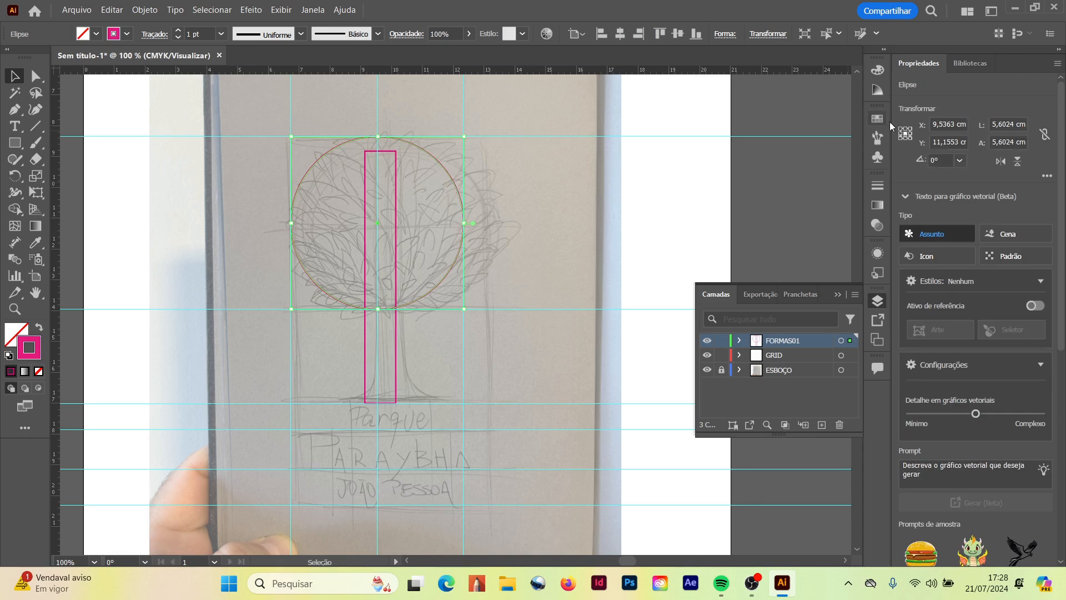
pyautogui.click(397, 165)
pyautogui.click(397, 165)
pyautogui.click(963, 123)
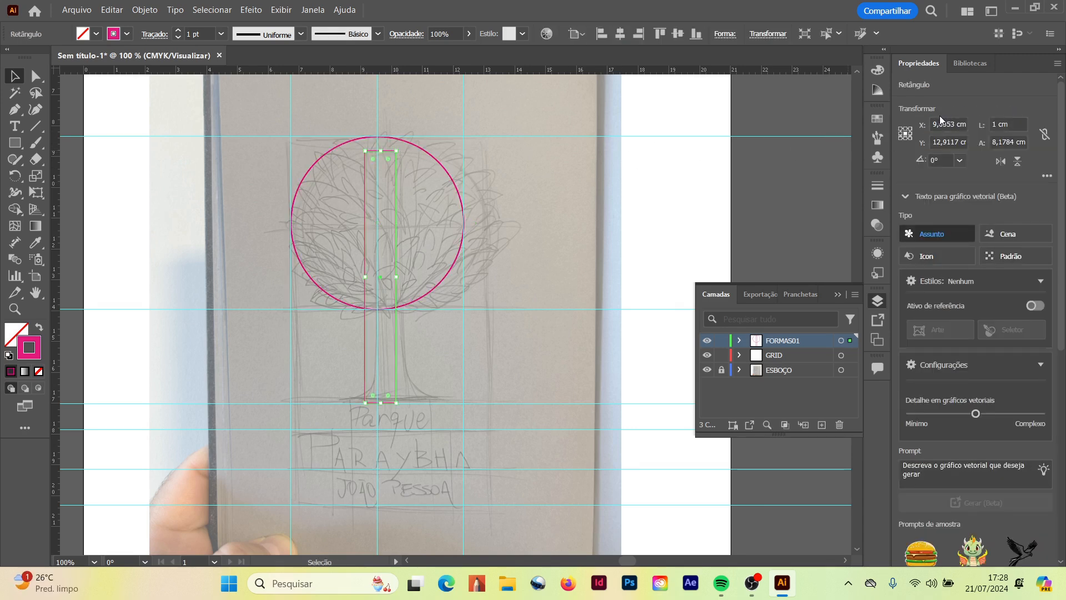
pyautogui.moveTo(935, 125); pyautogui.dragTo(982, 121)
pyautogui.hotkey('ctrl', 'v')
pyautogui.press('Return')
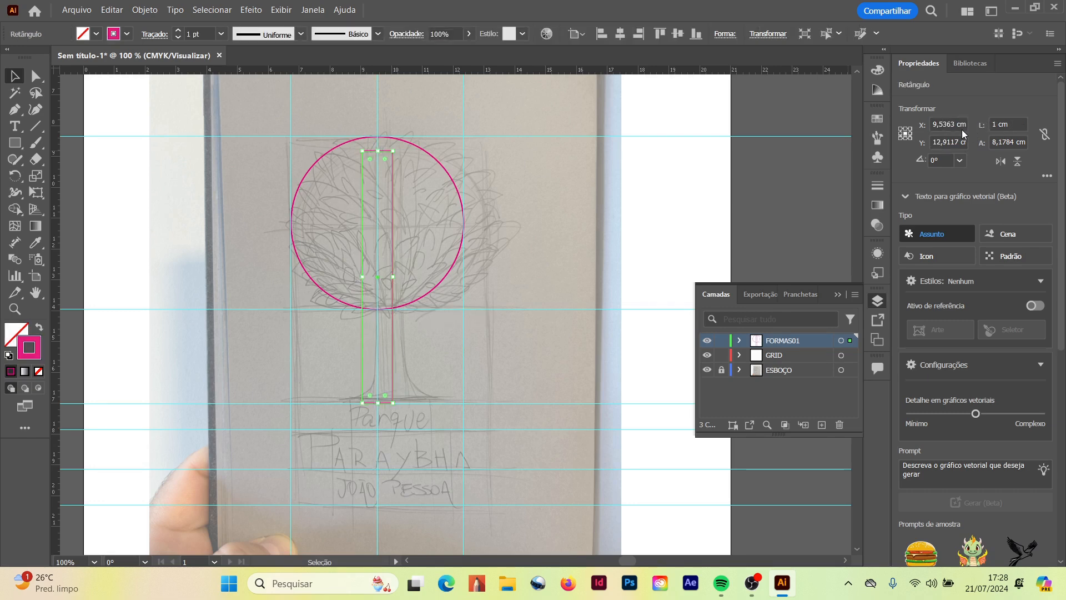
pyautogui.click(675, 213)
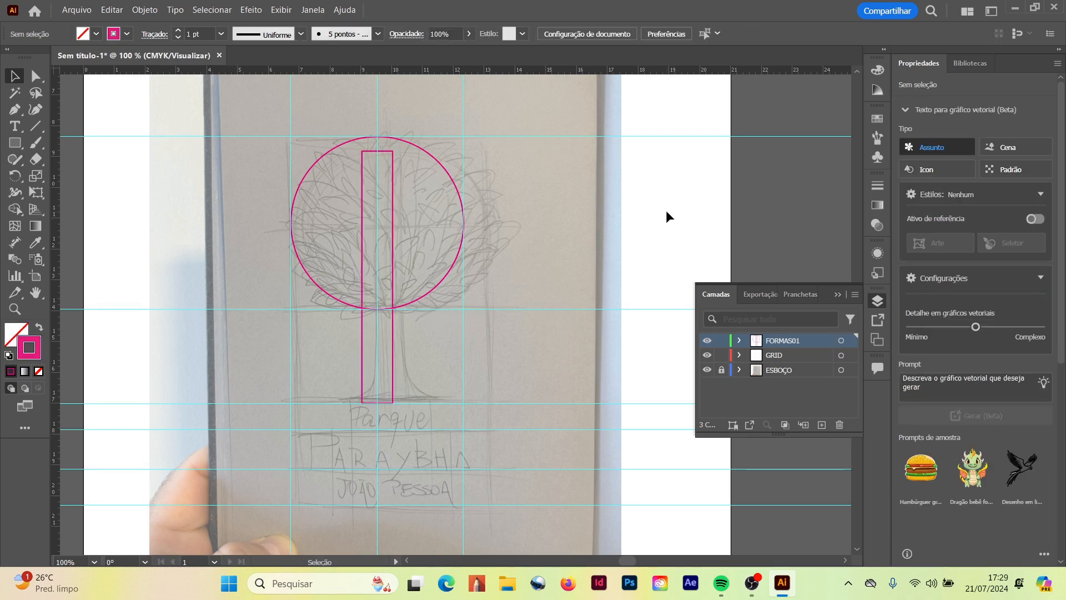
pyautogui.click(392, 351)
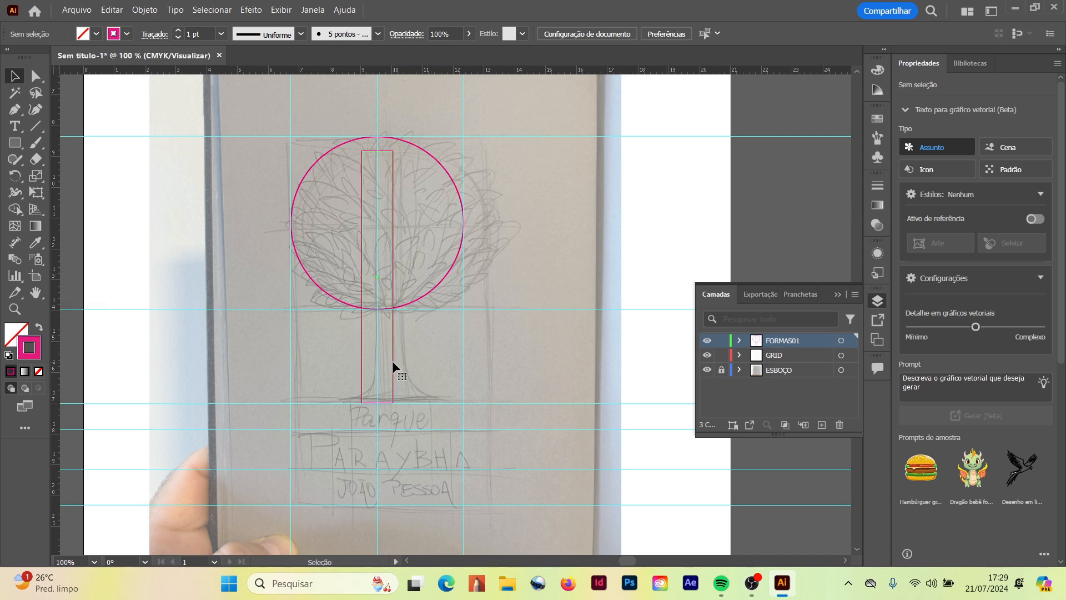
pyautogui.click(499, 354)
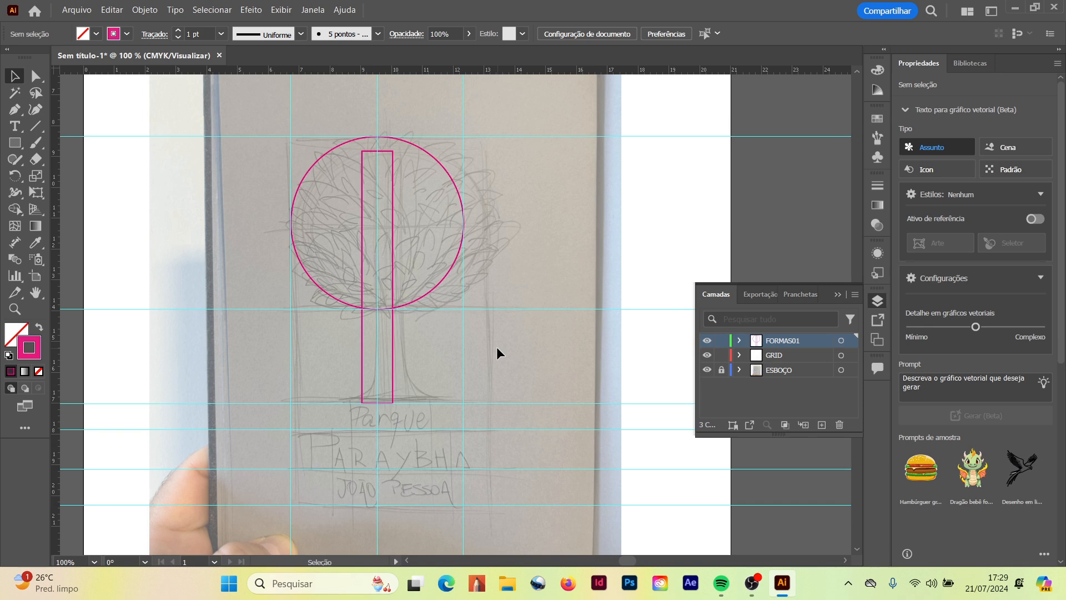
# Create a three-sided polygon with a 1,7639 cm radius over the lower part of the trunk.
pyautogui.click(15, 308)
pyautogui.click(361, 405)
pyautogui.click(456, 288)
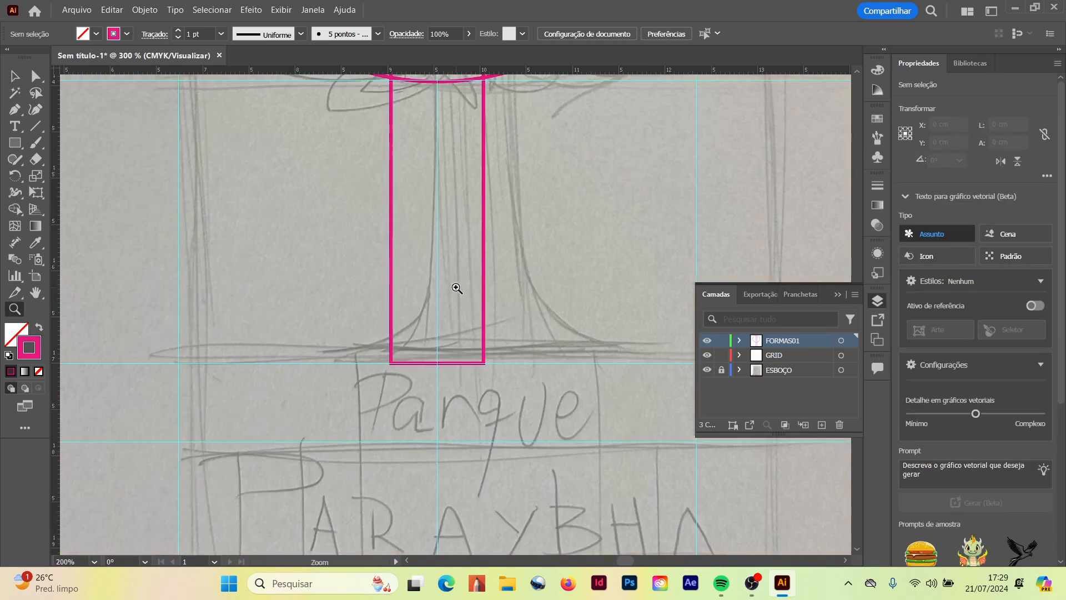
pyautogui.moveTo(15, 143); pyautogui.dragTo(83, 192)
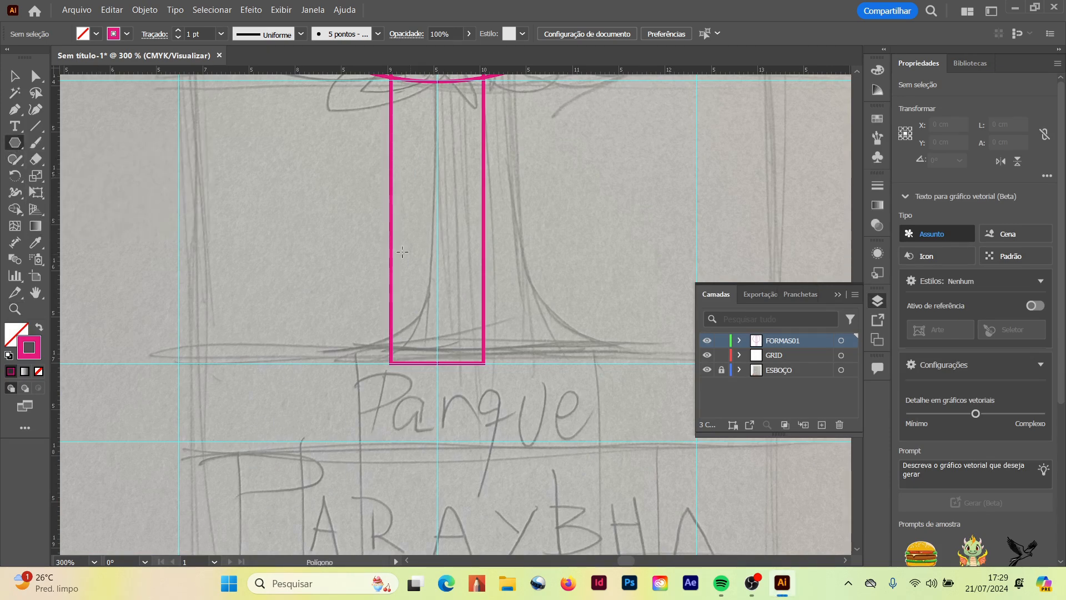
pyautogui.click(434, 239)
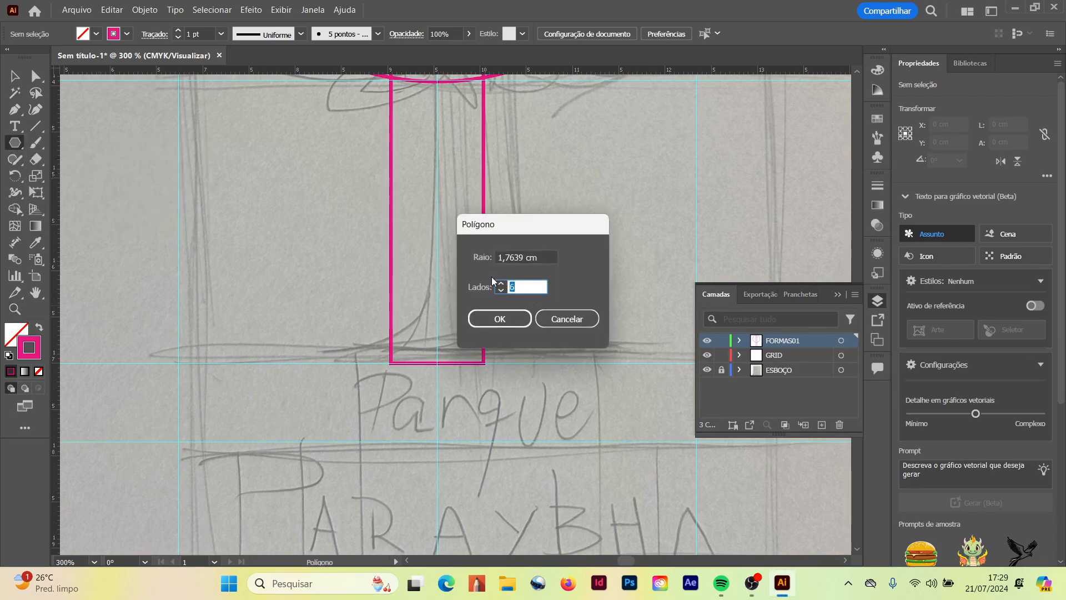
pyautogui.write('3')
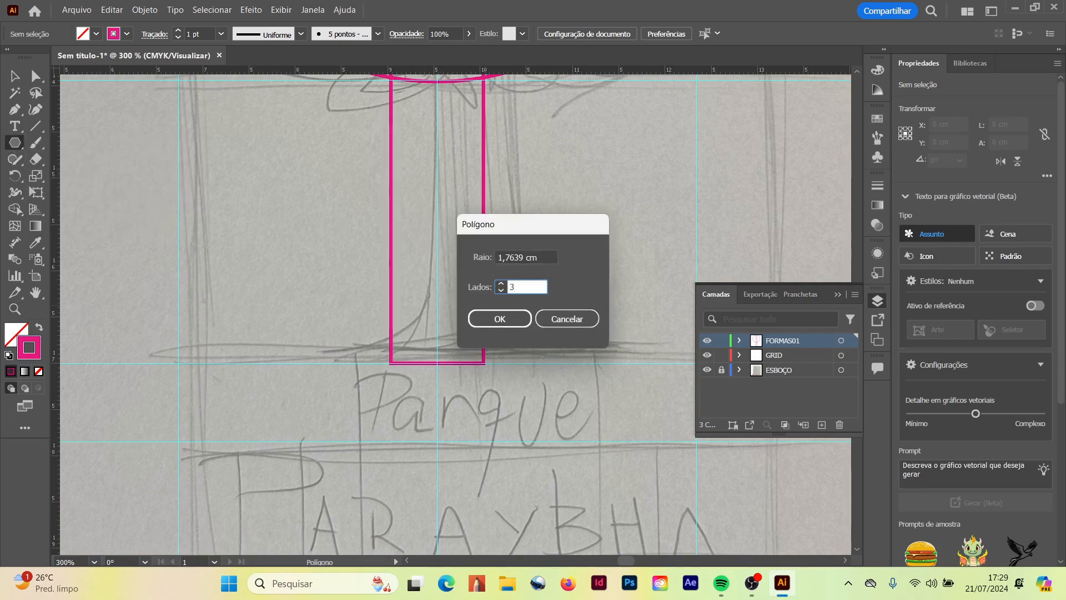
pyautogui.click(500, 319)
pyautogui.press('v')
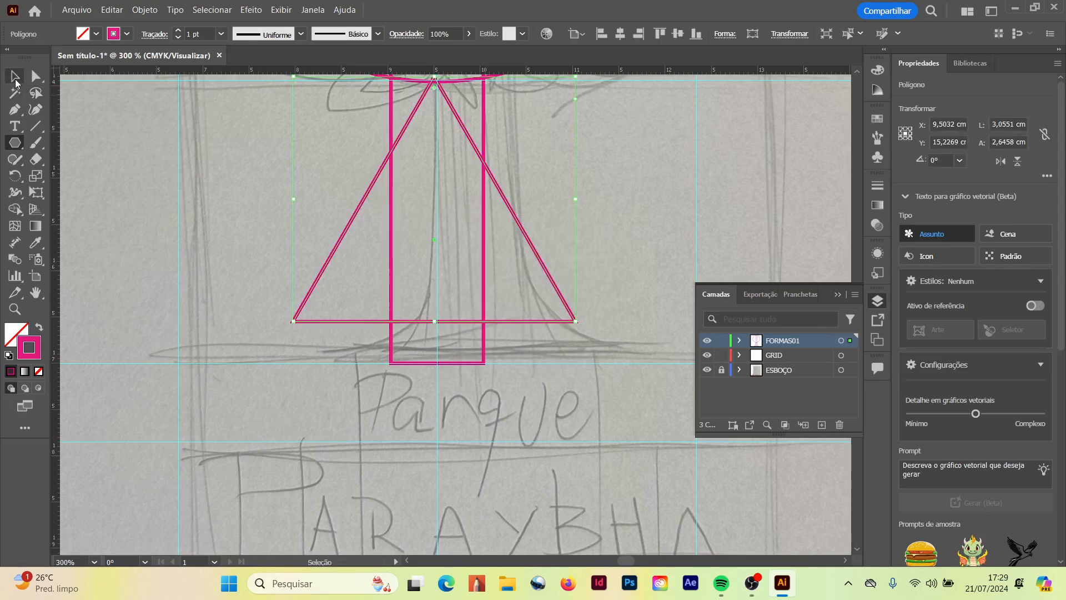
pyautogui.click(551, 332)
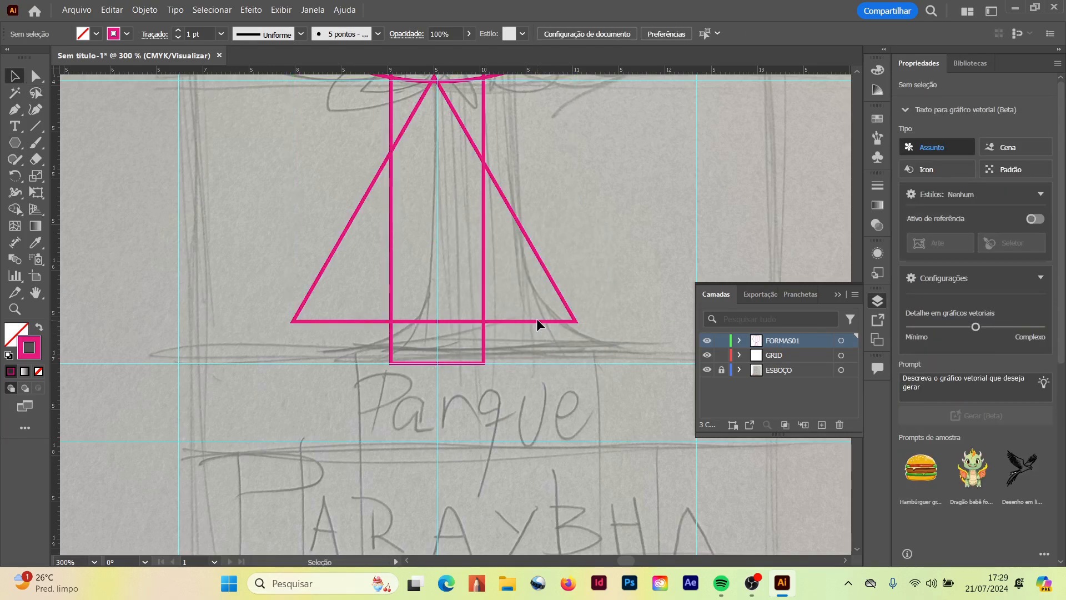
# Move the triangle down until its base sits on the trunk-base guide, and inspect the alignment in outline view.
pyautogui.moveTo(526, 321); pyautogui.dragTo(518, 365)
pyautogui.click(505, 366)
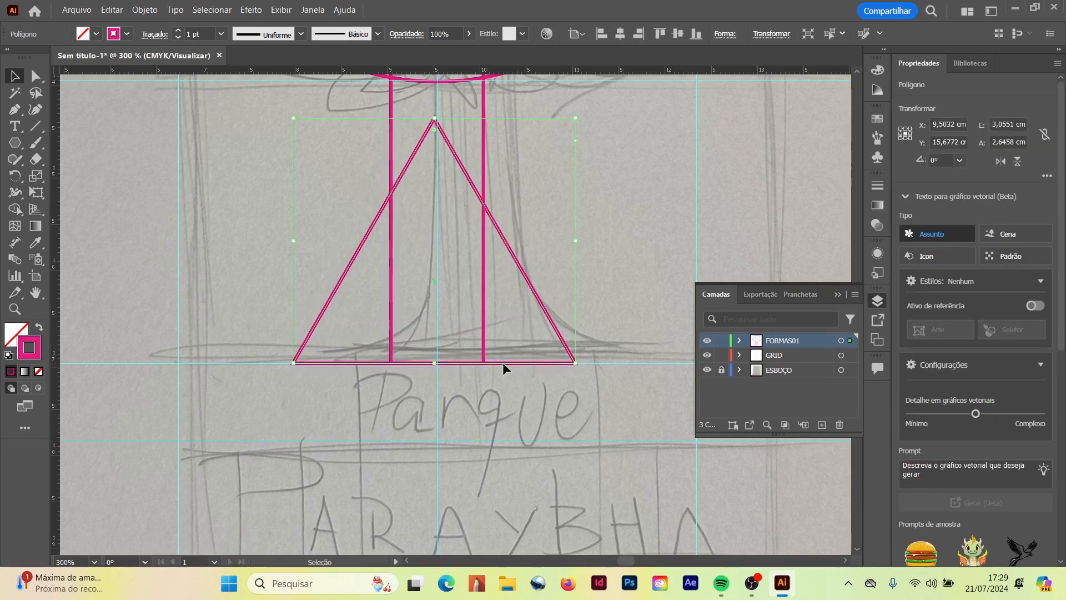
pyautogui.press('z')
pyautogui.click(444, 312)
pyautogui.click(447, 301)
pyautogui.click(446, 300)
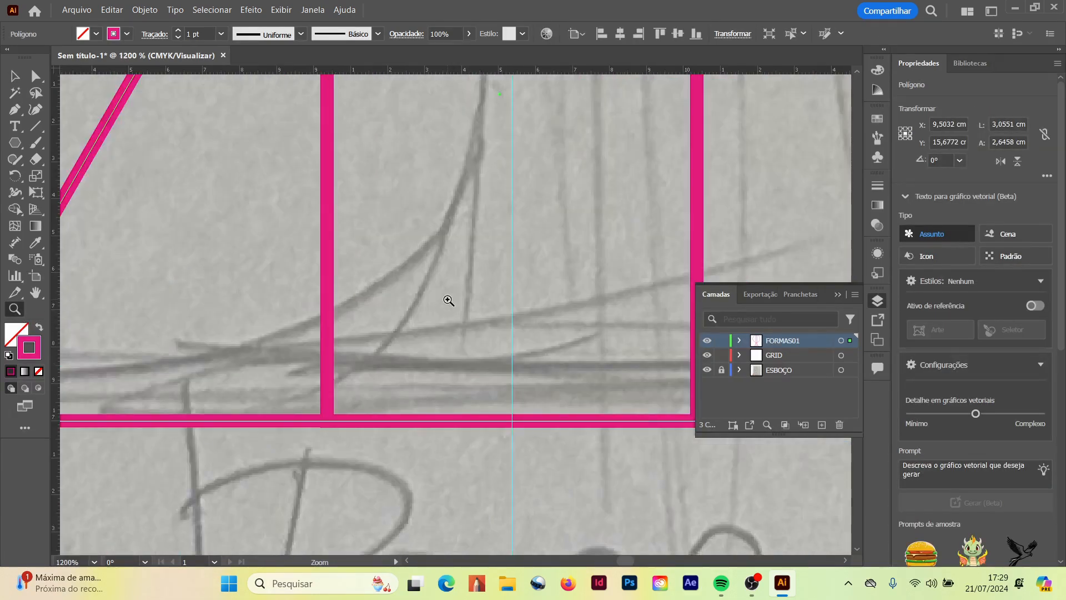
pyautogui.hotkey('ctrl', 'y')
pyautogui.press('v')
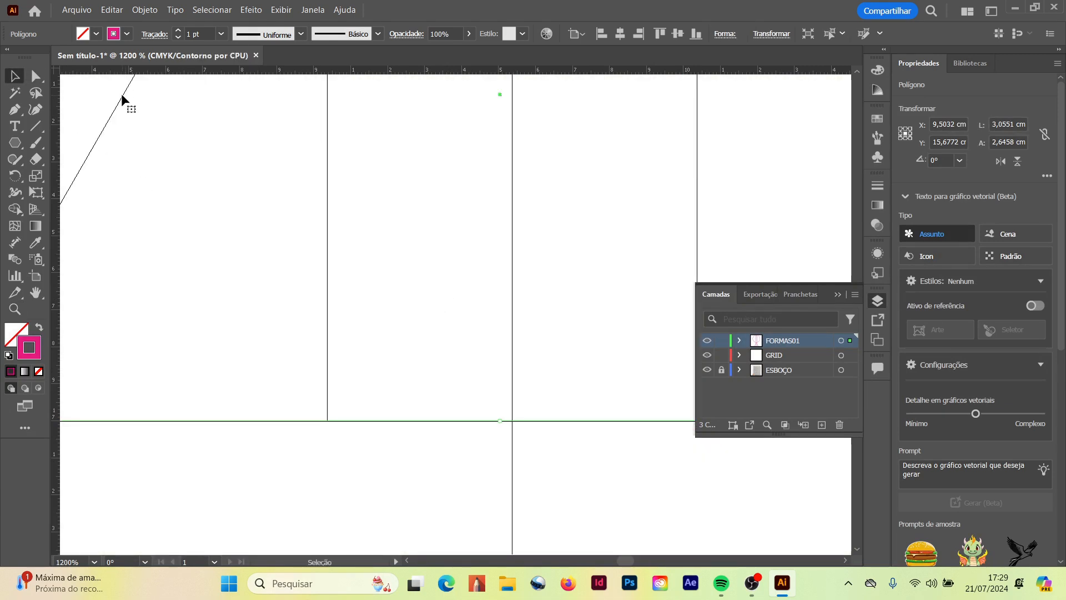
# Nudge the triangle below the trunk-base guide and back up onto it.
pyautogui.press('Down')
pyautogui.press('Down')
pyautogui.press('Down')
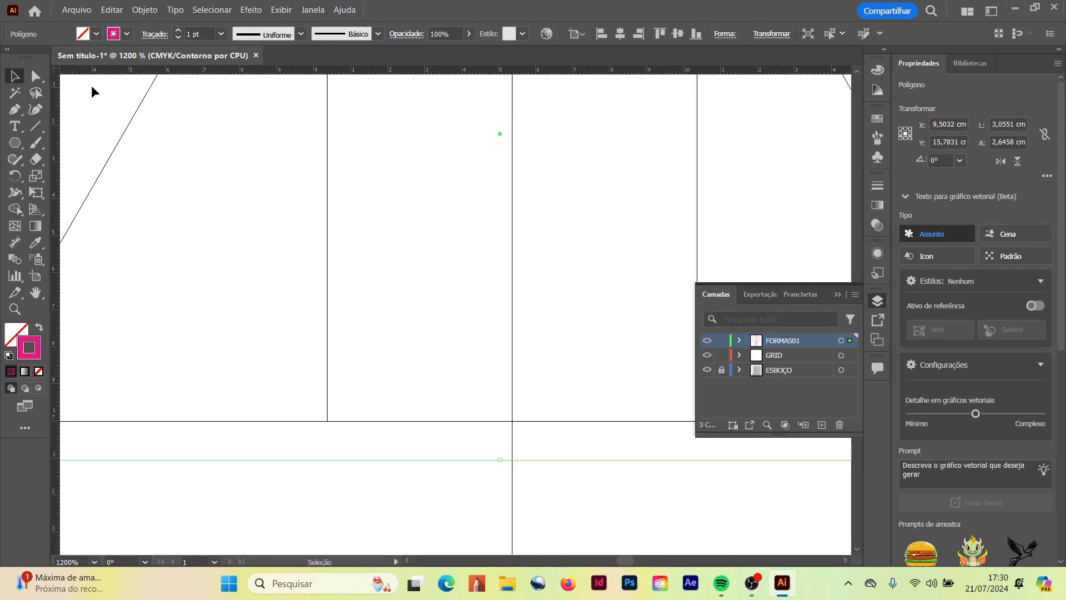
pyautogui.press('Up')
pyautogui.press('Up')
pyautogui.press('Up')
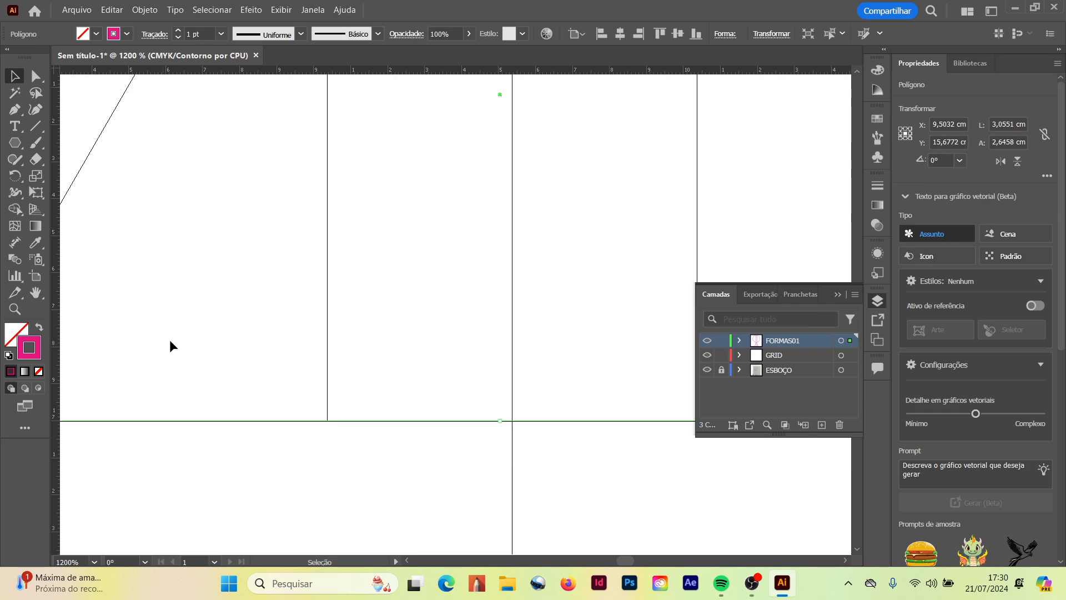
# Return to the normal preview and centre the triangle on the trunk by copying the rectangle's X position, 9,5363 cm, to it.
pyautogui.click(358, 468)
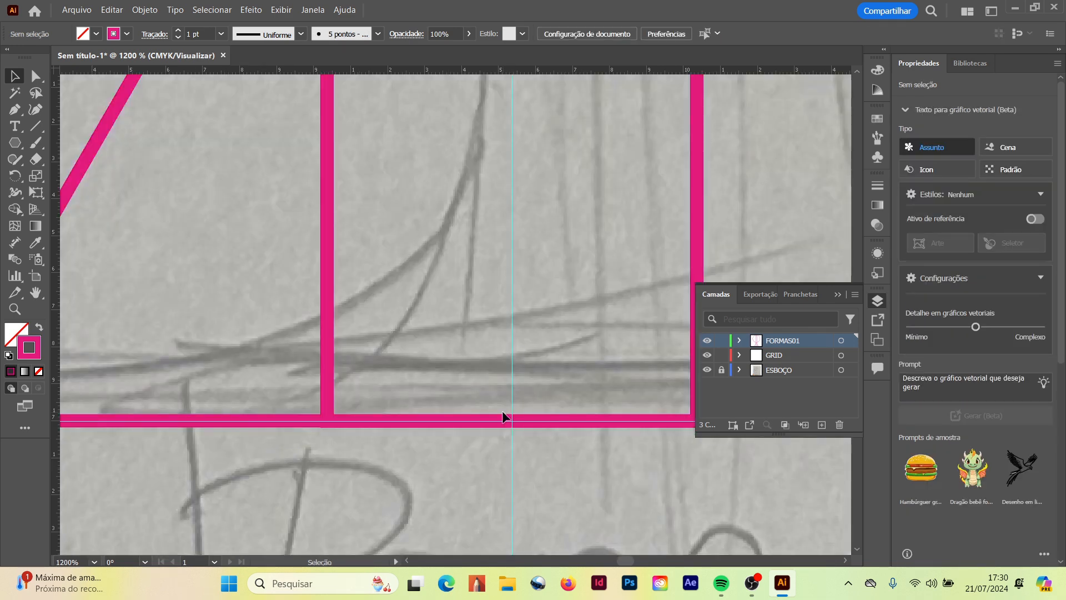
pyautogui.hotkey('ctrl', '-')
pyautogui.hotkey('ctrl', '-')
pyautogui.hotkey('ctrl', '-')
pyautogui.hotkey('ctrl', '-')
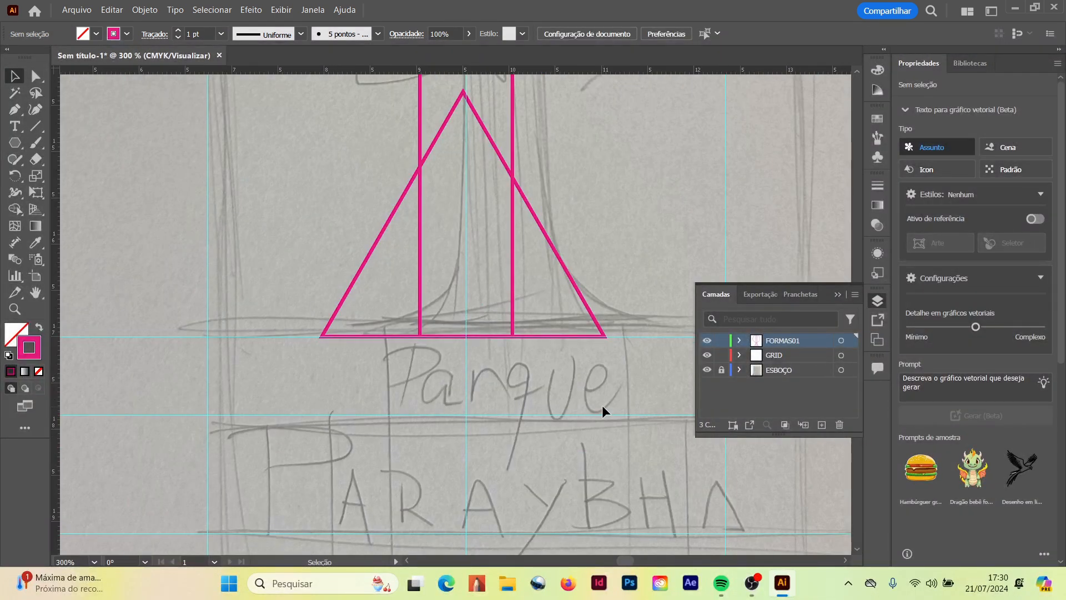
pyautogui.click(512, 129)
pyautogui.click(933, 124)
pyautogui.hotkey('ctrl', 'c')
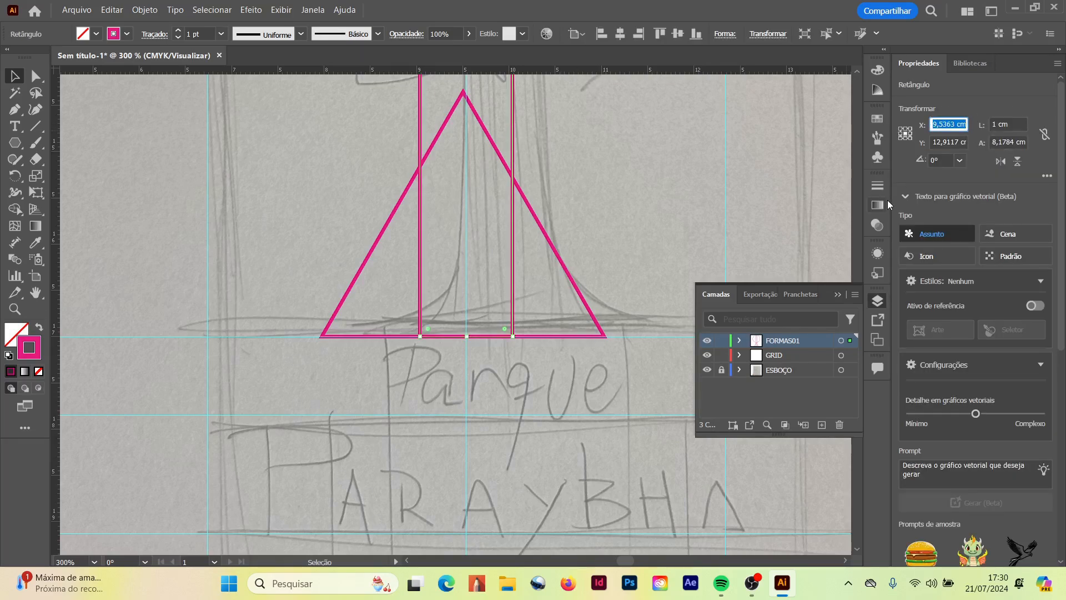
pyautogui.click(399, 205)
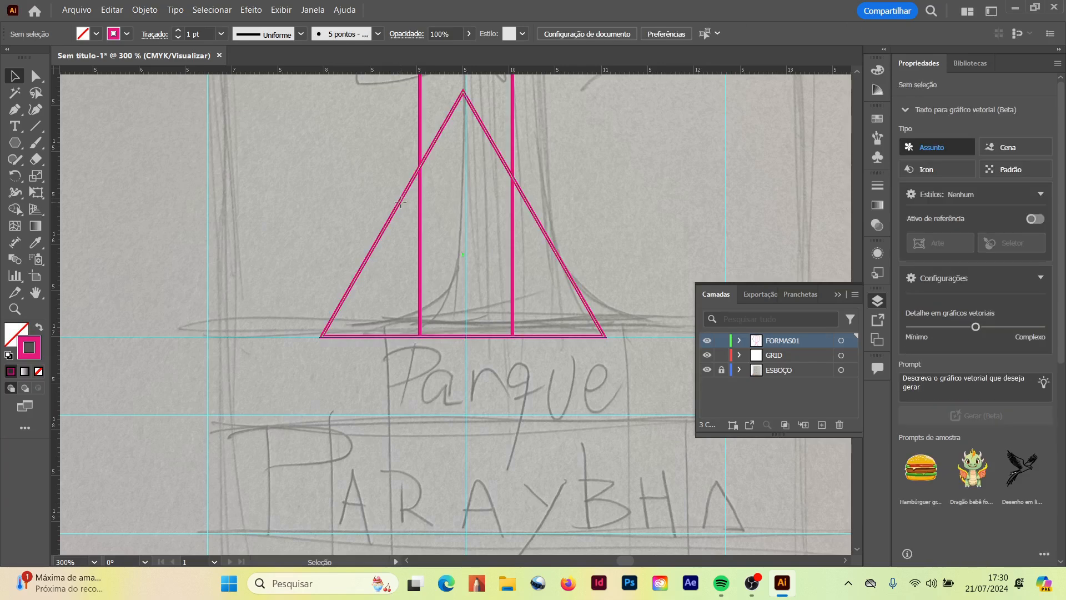
pyautogui.click(962, 125)
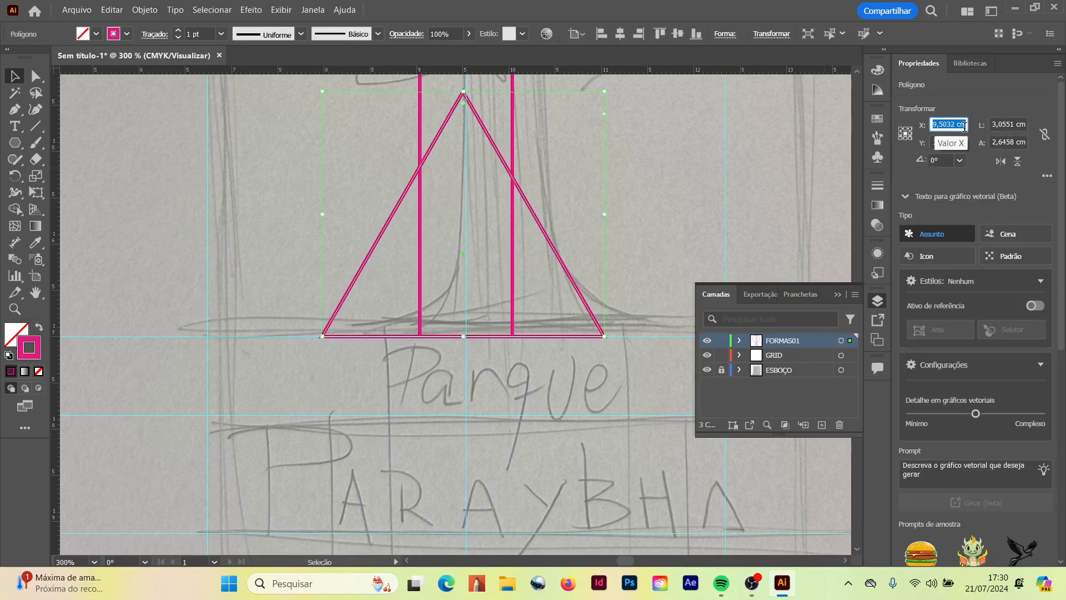
pyautogui.hotkey('ctrl', 'v')
pyautogui.press('Return')
pyautogui.click(681, 146)
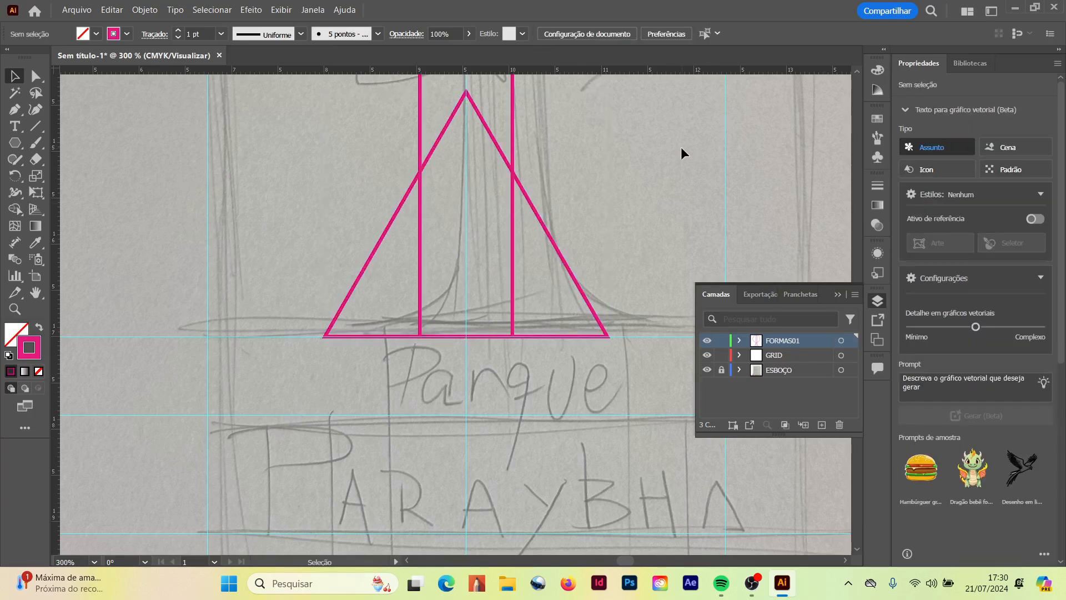
pyautogui.hotkey('ctrl', '0')
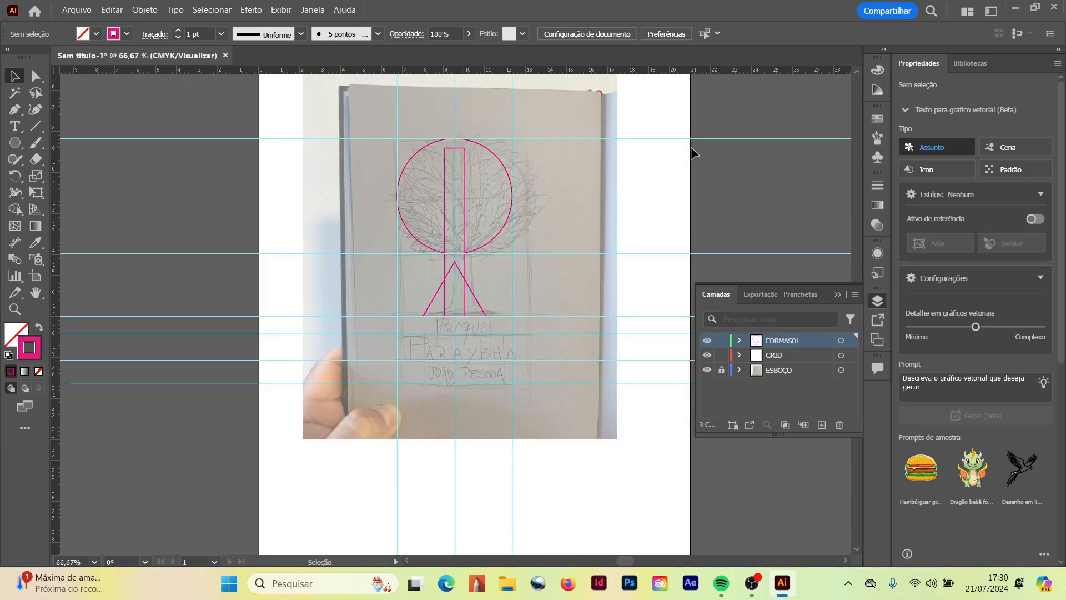
# Draw a circle about 2,29 cm across between the crown's left guide and the trunk's left edge, resting on the trunk-base guide.
pyautogui.press('z')
pyautogui.moveTo(448, 305)
pyautogui.mouseDown()
pyautogui.moveTo(448, 291)
pyautogui.moveTo(474, 340)
pyautogui.mouseUp()
pyautogui.moveTo(15, 143); pyautogui.dragTo(46, 178)
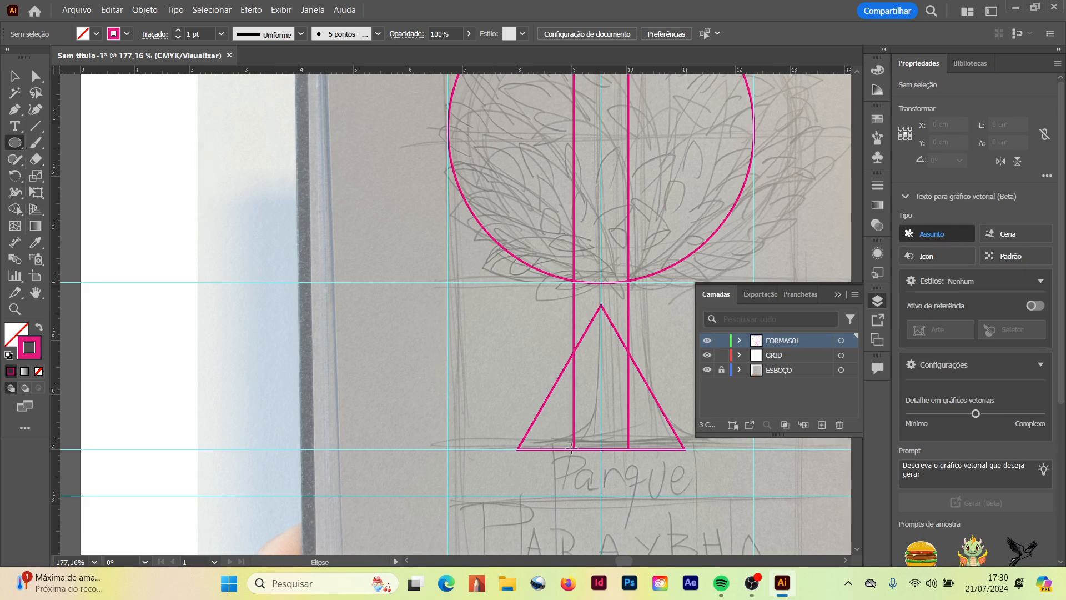
pyautogui.moveTo(572, 448); pyautogui.dragTo(454, 323)
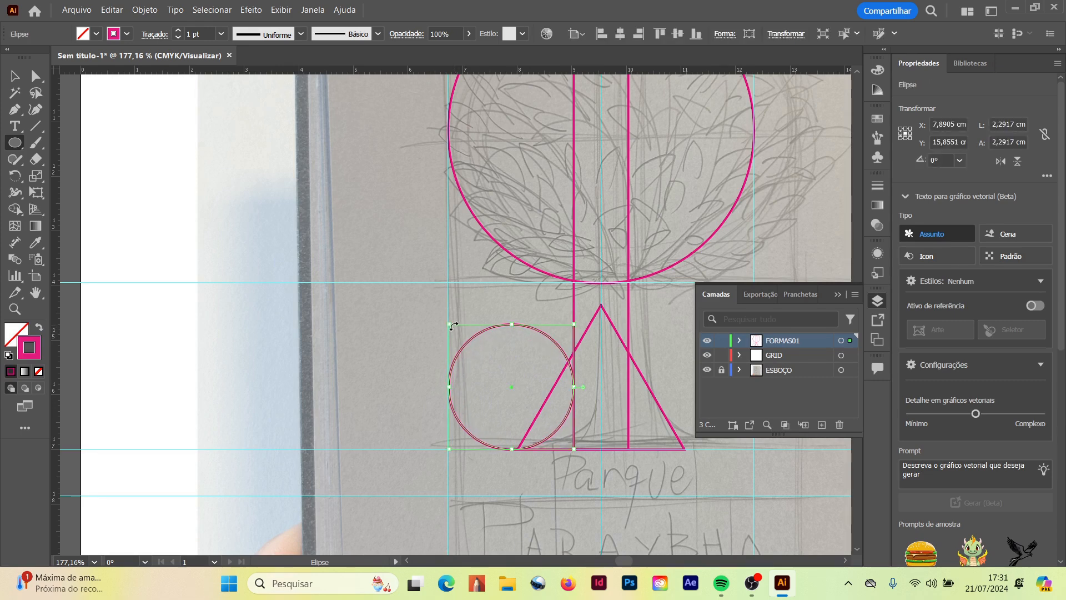
pyautogui.press('v')
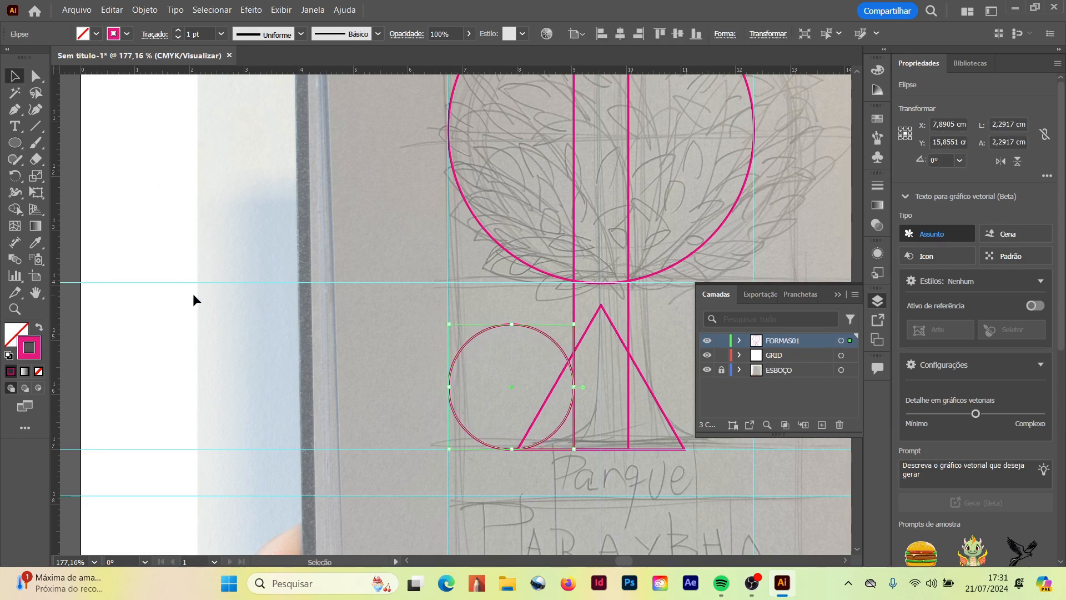
# Duplicate the small circle horizontally so the copy fits between the trunk's right edge and the crown's right guide.
pyautogui.moveTo(627, 560); pyautogui.dragTo(628, 560)
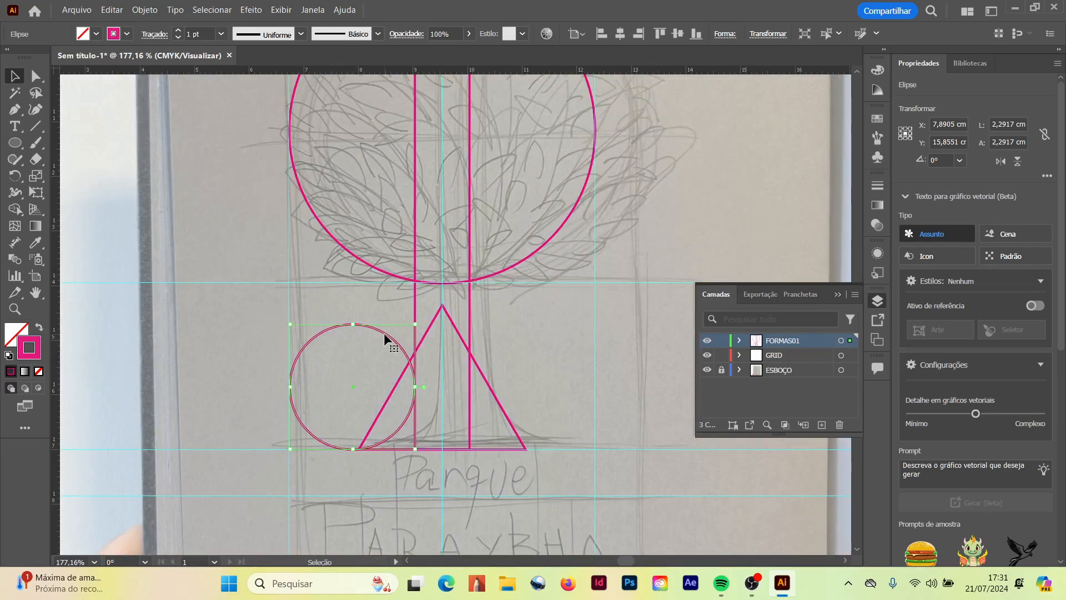
pyautogui.moveTo(384, 333); pyautogui.dragTo(565, 368)
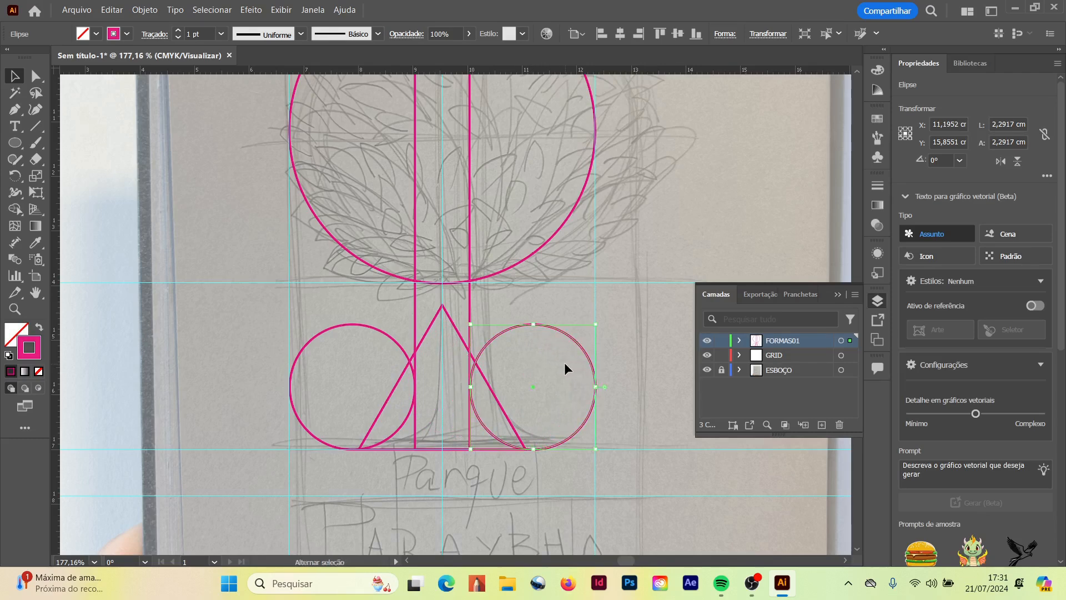
pyautogui.click(642, 315)
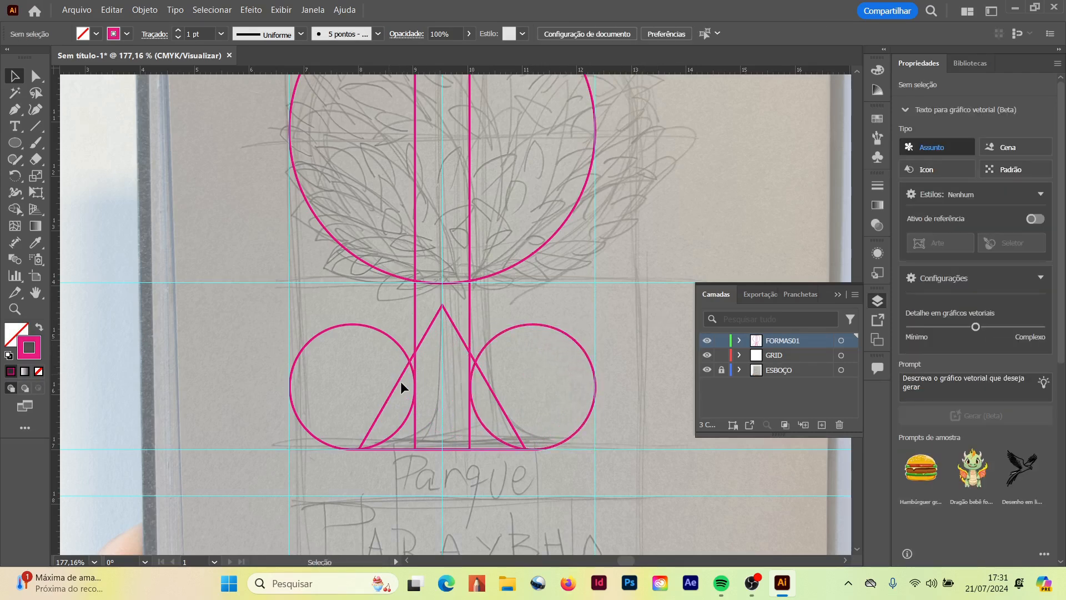
# Draw a rectangle about 5,6 × 2,03 cm below the crown, spanning both side guides from the crown-base guide across the small circles.
pyautogui.moveTo(15, 143); pyautogui.dragTo(56, 144)
pyautogui.moveTo(289, 282)
pyautogui.mouseDown()
pyautogui.moveTo(392, 383)
pyautogui.moveTo(551, 407)
pyautogui.moveTo(554, 390)
pyautogui.moveTo(595, 393)
pyautogui.mouseUp()
pyautogui.press('v')
pyautogui.click(211, 208)
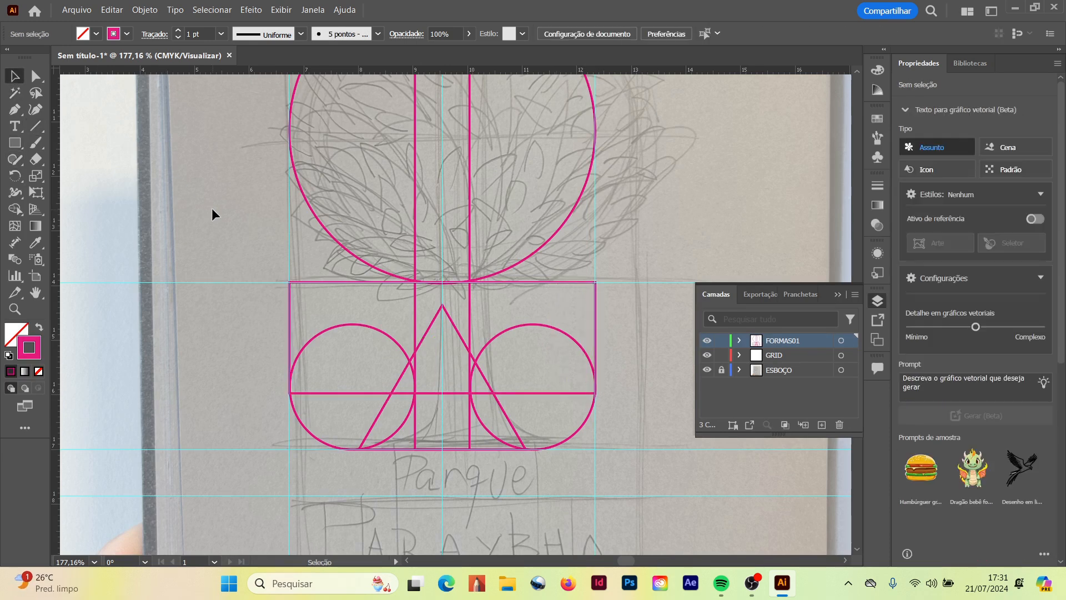
# Hide the ESBOÇO layer, frame the construction shapes and clear the selection.
pyautogui.click(707, 369)
pyautogui.hotkey('ctrl', '1')
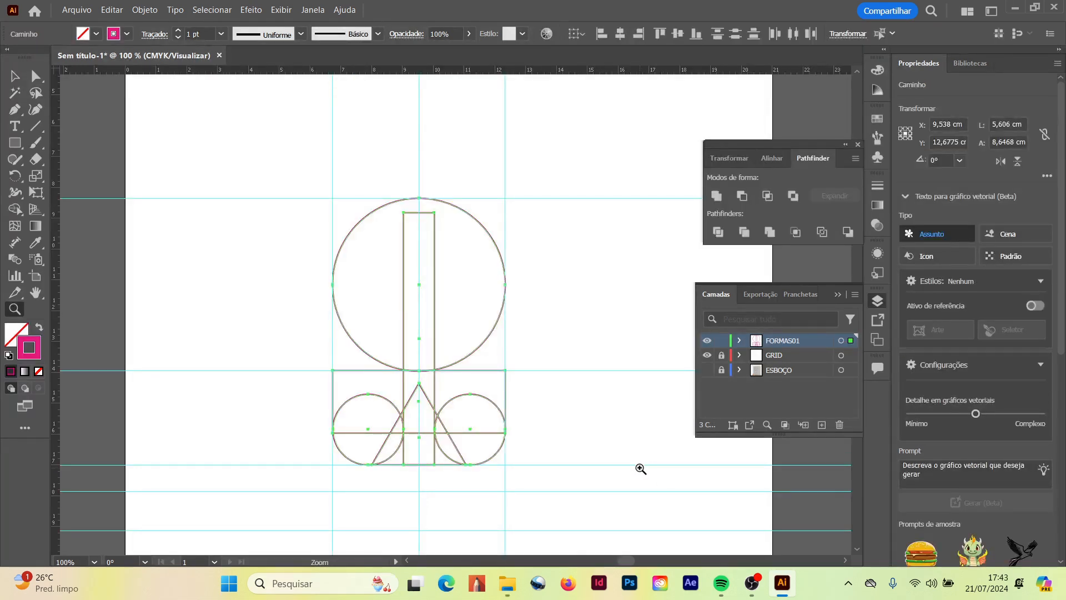
pyautogui.click(578, 429)
pyautogui.moveTo(632, 560); pyautogui.dragTo(625, 561)
pyautogui.scroll(2, 521, 379)
pyautogui.click(11, 77)
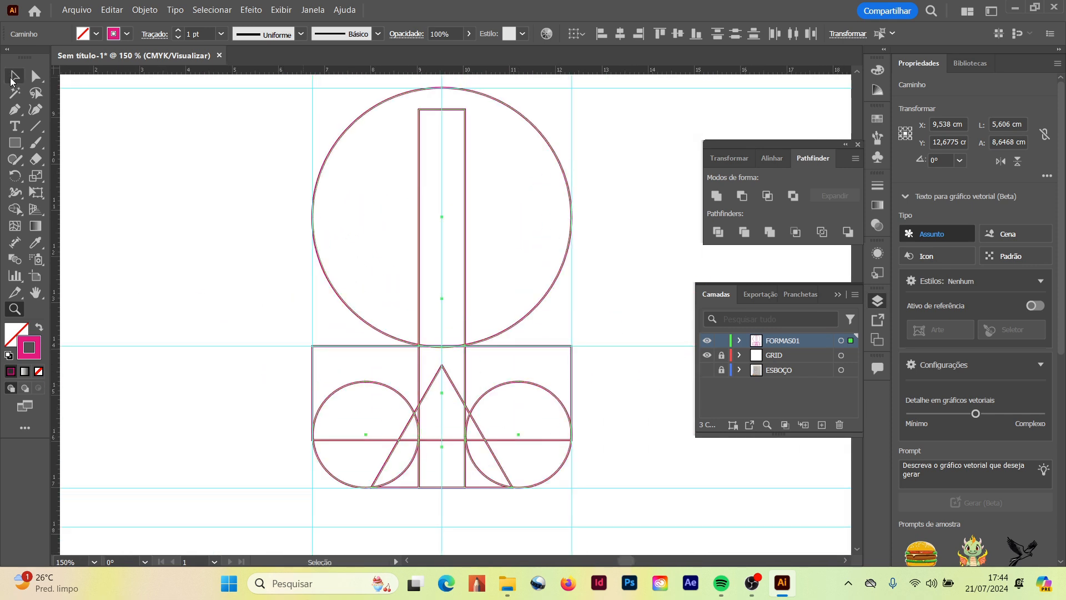
pyautogui.click(142, 242)
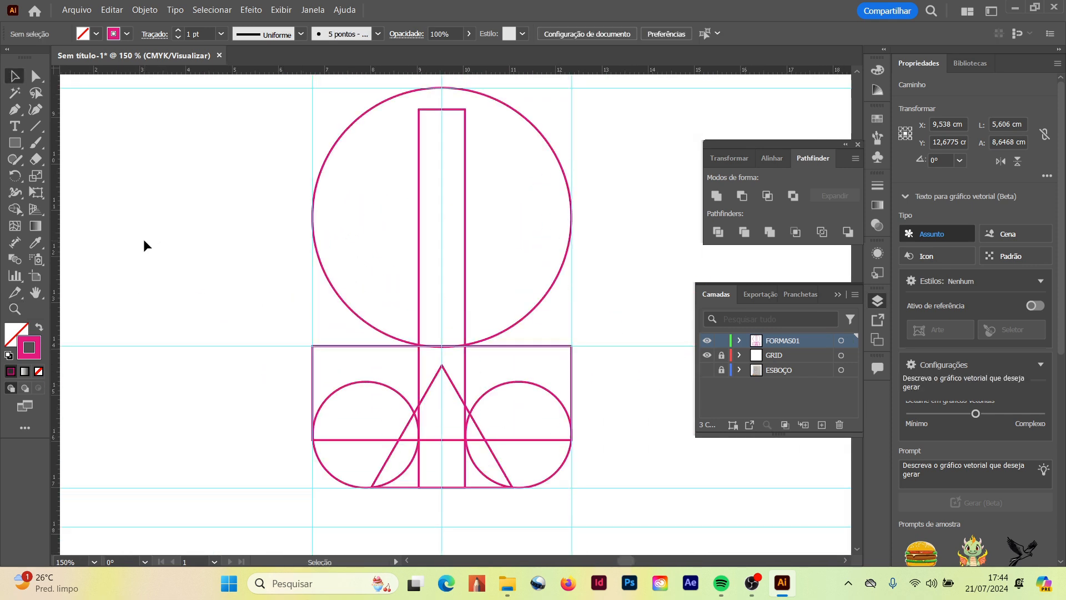
# Bring the wide rectangle to the front and subtract it from the triangle to cut off the triangle's upper part.
pyautogui.click(332, 343)
pyautogui.rightClick(332, 342)
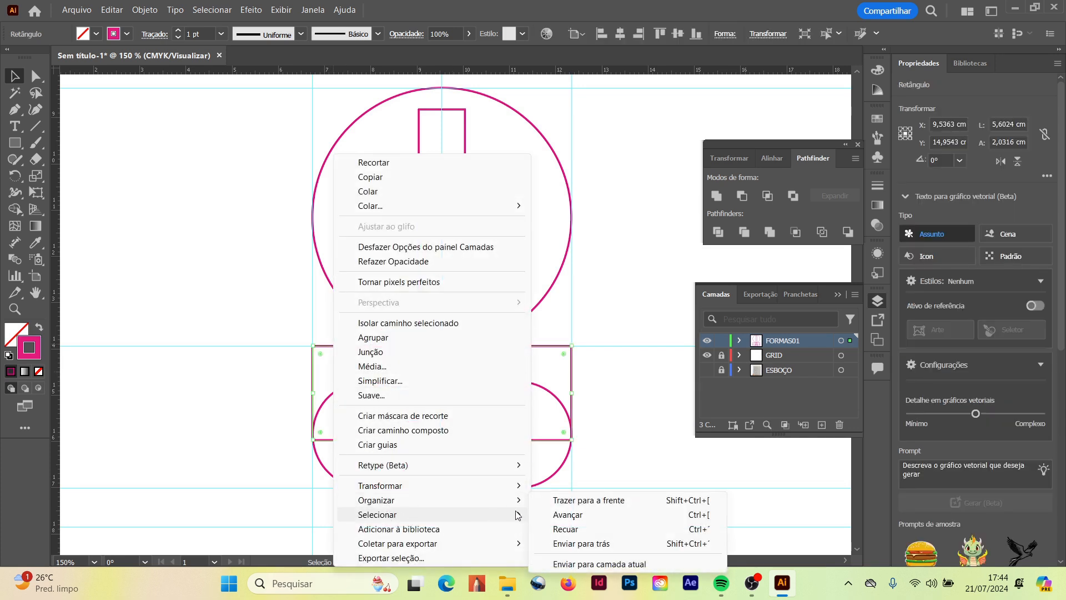
pyautogui.moveTo(500, 501)
pyautogui.click(561, 502)
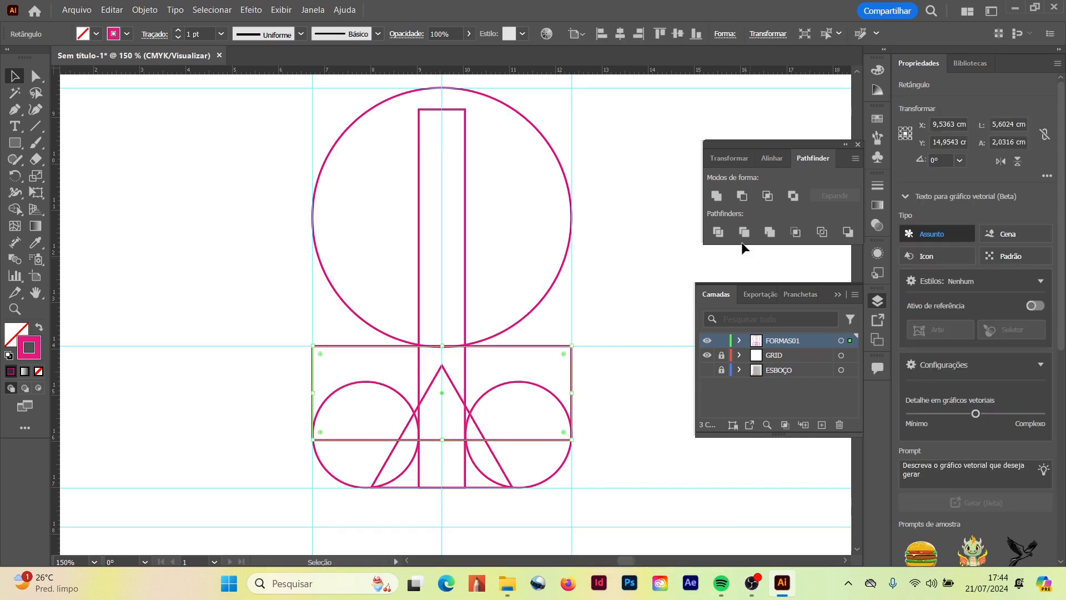
pyautogui.click(626, 398)
pyautogui.click(450, 379)
pyautogui.keyDown('shift'); pyautogui.click(534, 347); pyautogui.keyUp('shift')
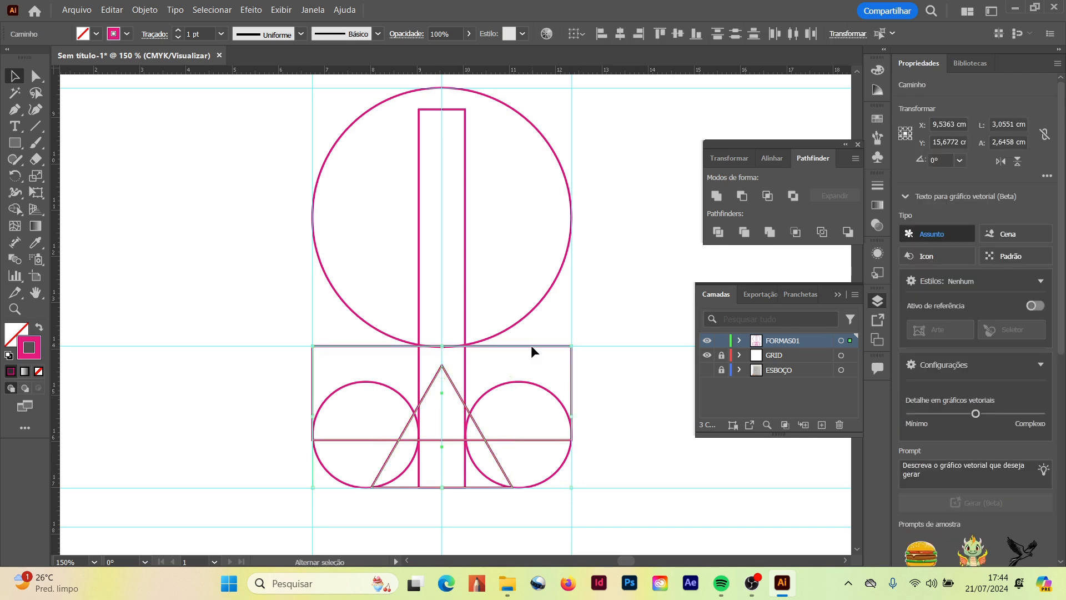
pyautogui.click(742, 197)
pyautogui.click(676, 414)
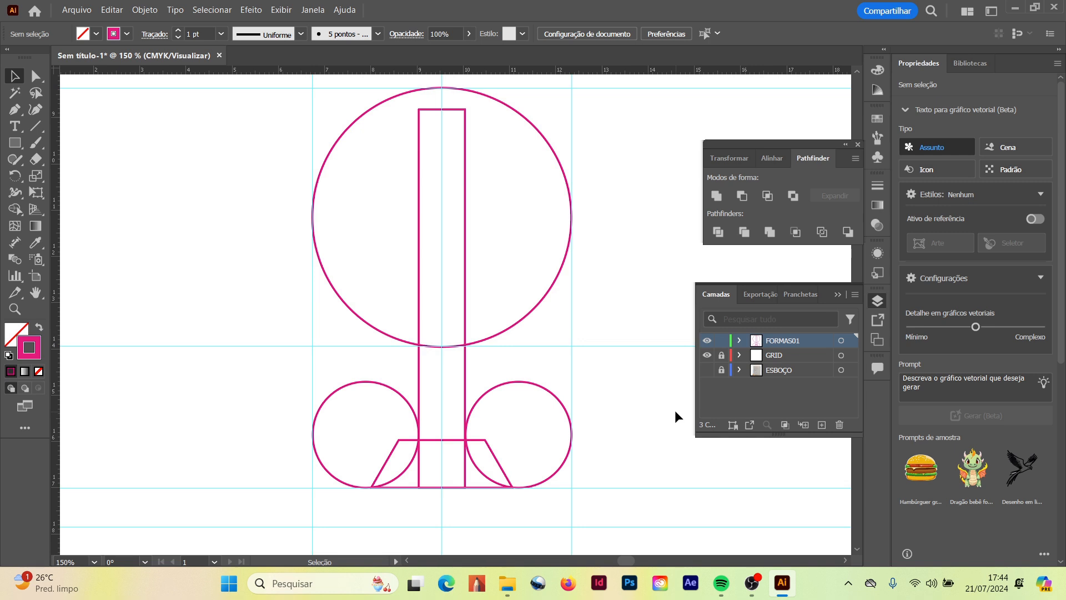
# Bring the left small circle to the front and subtract it from the trapezoid to curve its left side.
pyautogui.click(391, 392)
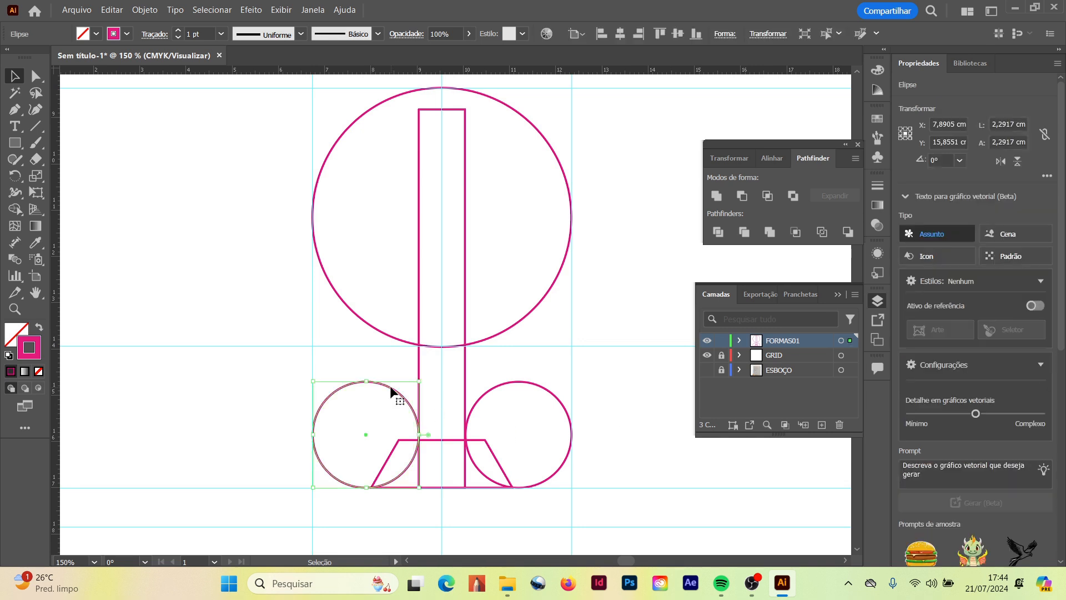
pyautogui.rightClick(387, 391)
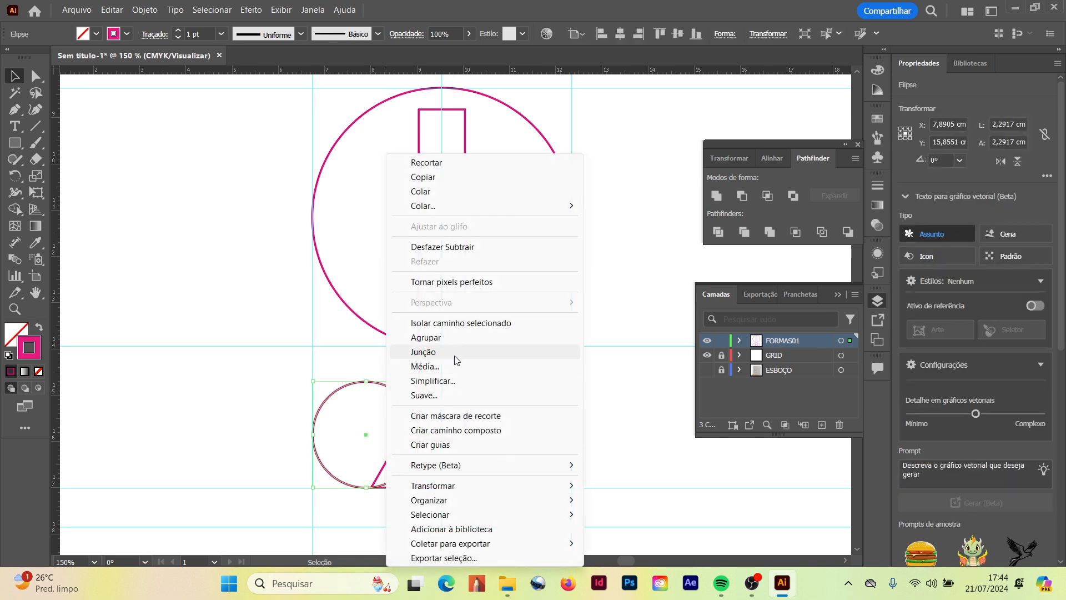
pyautogui.moveTo(451, 503)
pyautogui.click(622, 500)
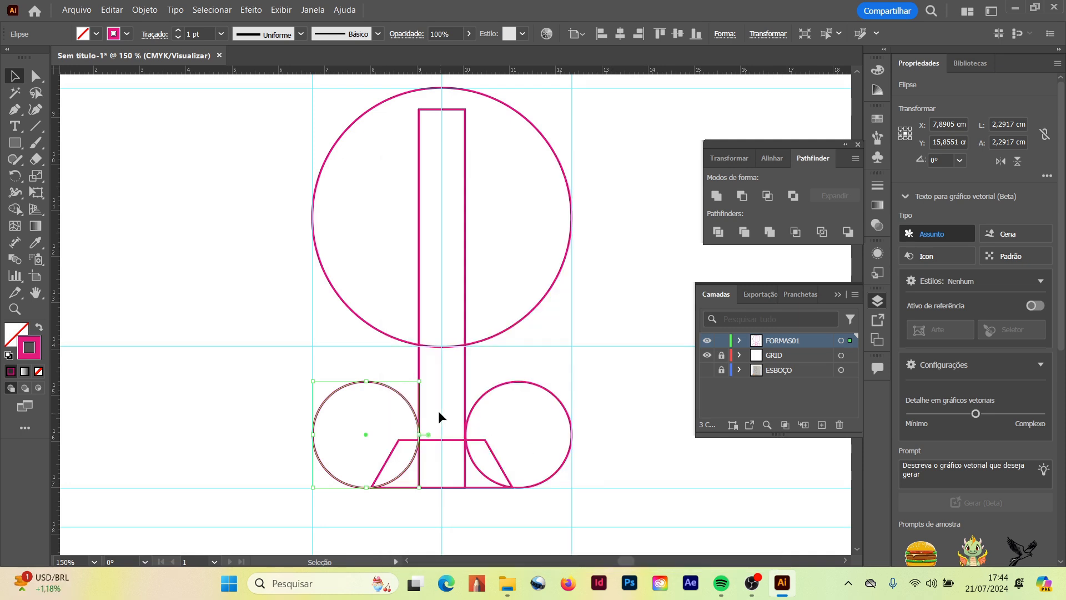
pyautogui.keyDown('shift'); pyautogui.click(434, 439); pyautogui.keyUp('shift')
pyautogui.click(742, 196)
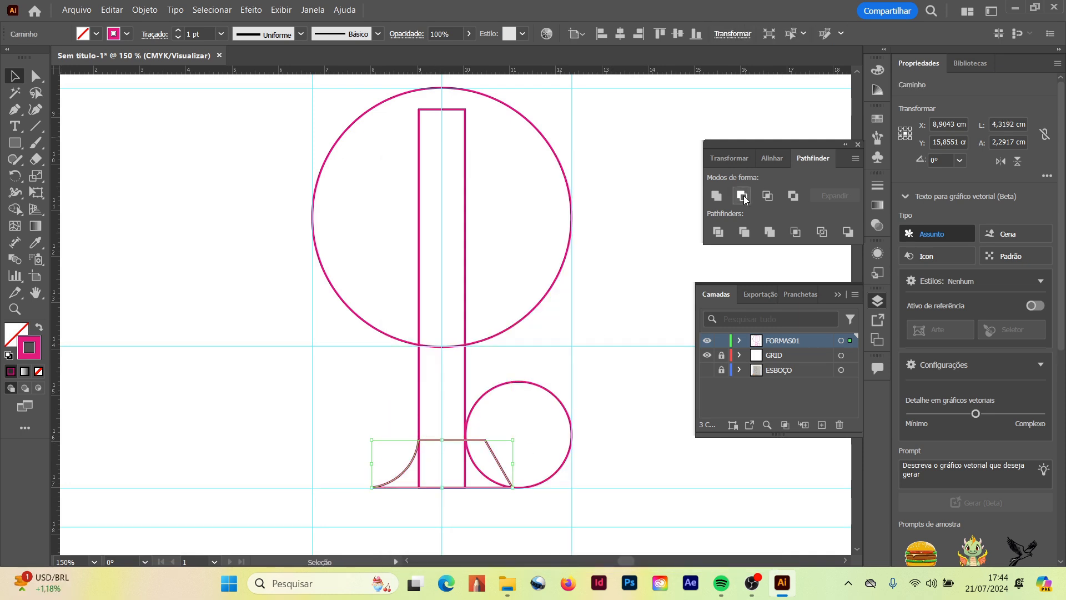
pyautogui.click(605, 416)
# Bring the right small circle to the front and subtract it from the base shape to curve its right side.
pyautogui.rightClick(487, 395)
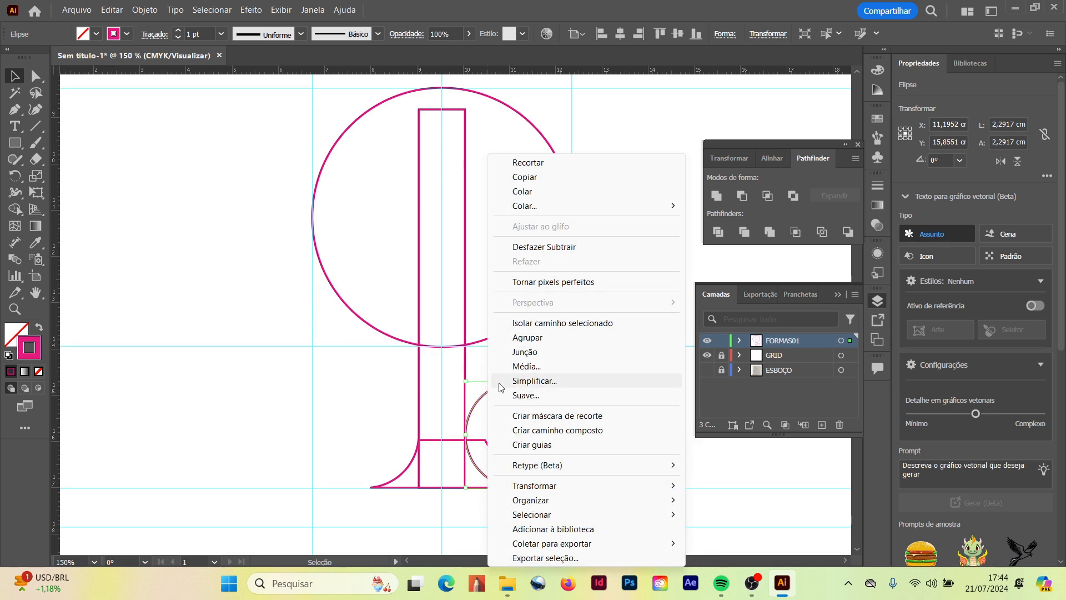
pyautogui.moveTo(550, 500)
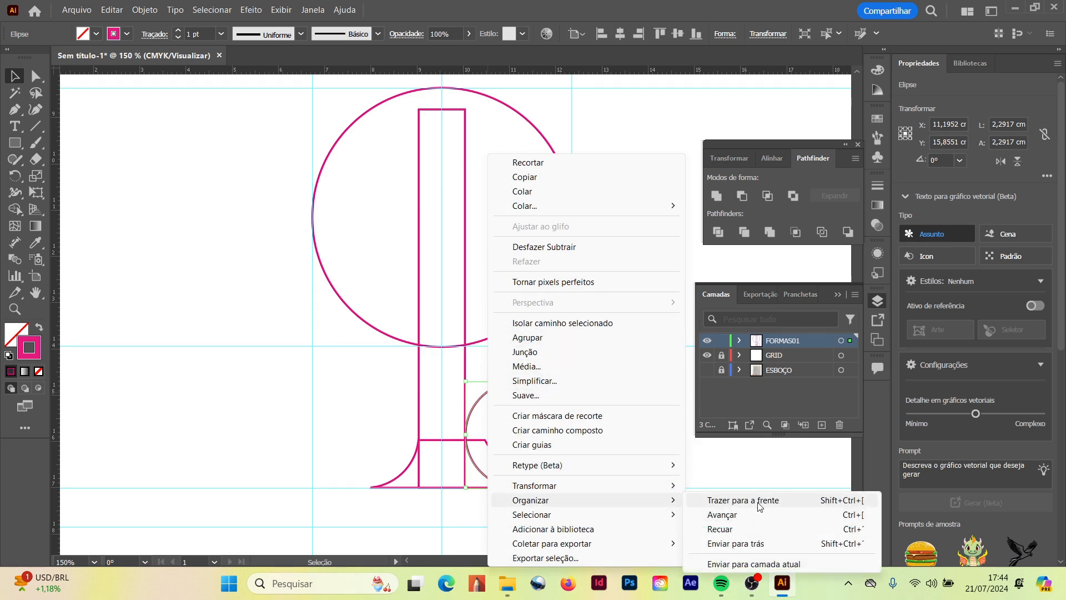
pyautogui.click(722, 499)
pyautogui.keyDown('shift'); pyautogui.click(434, 438); pyautogui.keyUp('shift')
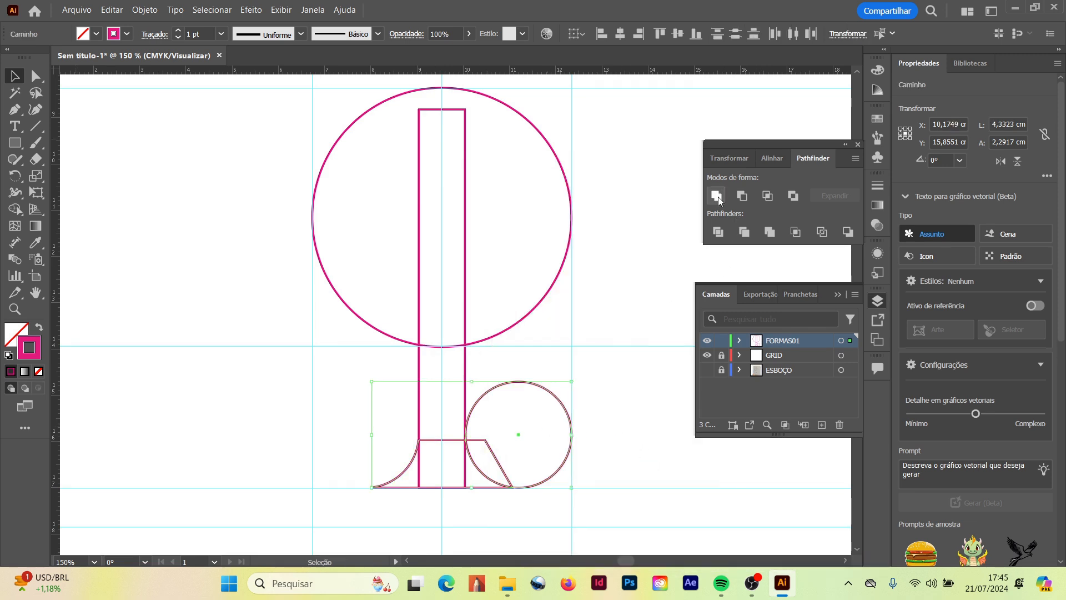
pyautogui.click(742, 196)
pyautogui.click(616, 335)
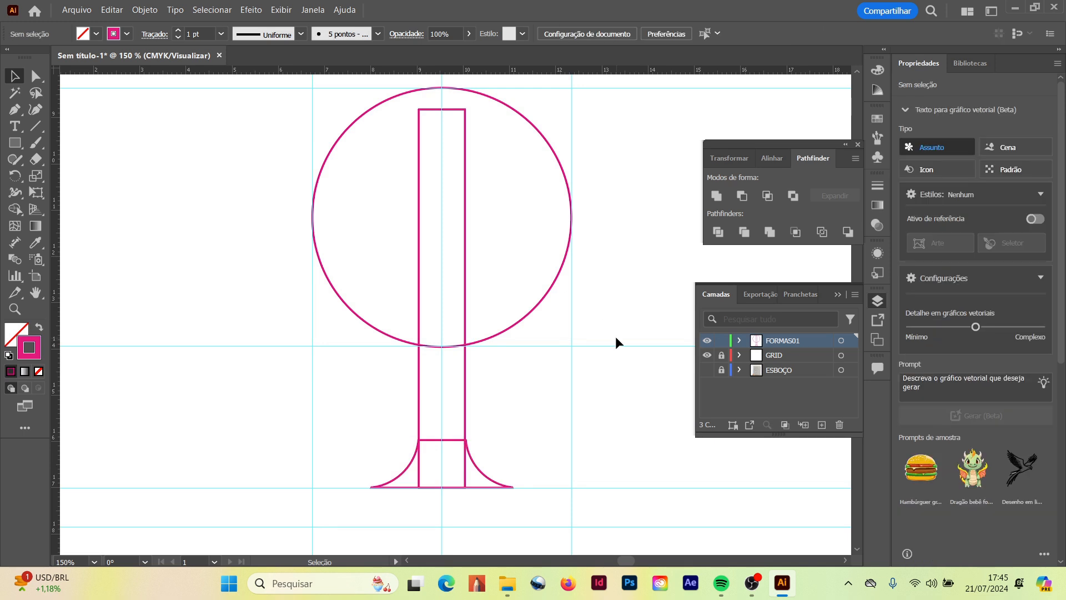
# Narrow the flared base to about 2,998 cm so its upper corners meet the trunk's edges.
pyautogui.click(15, 308)
pyautogui.moveTo(396, 429); pyautogui.dragTo(555, 533)
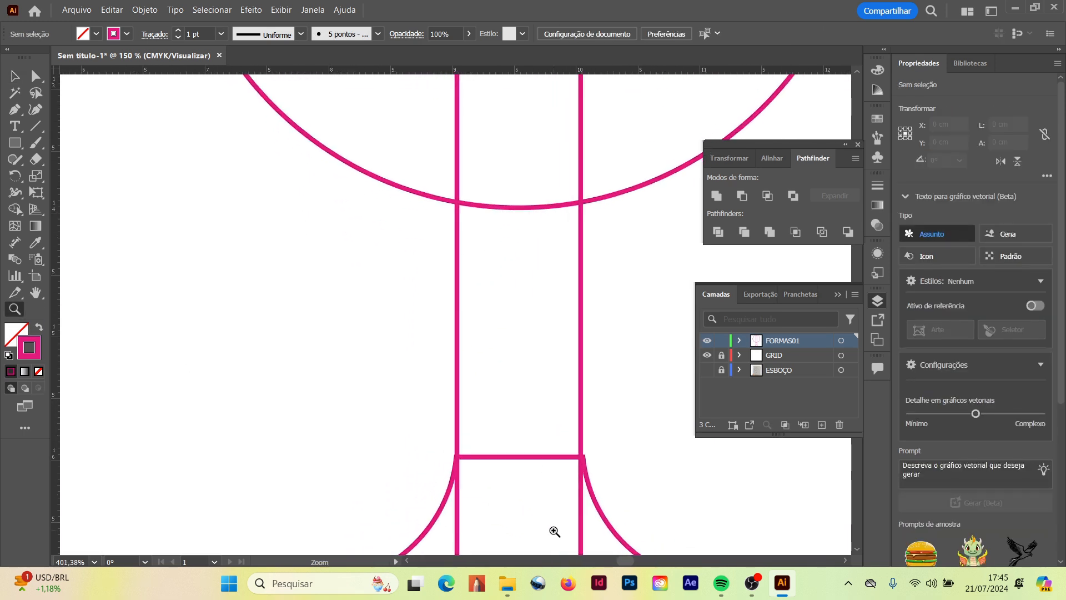
pyautogui.click(13, 77)
pyautogui.click(600, 512)
pyautogui.moveTo(709, 521); pyautogui.dragTo(704, 519)
pyautogui.moveTo(333, 522); pyautogui.dragTo(334, 523)
pyautogui.click(324, 395)
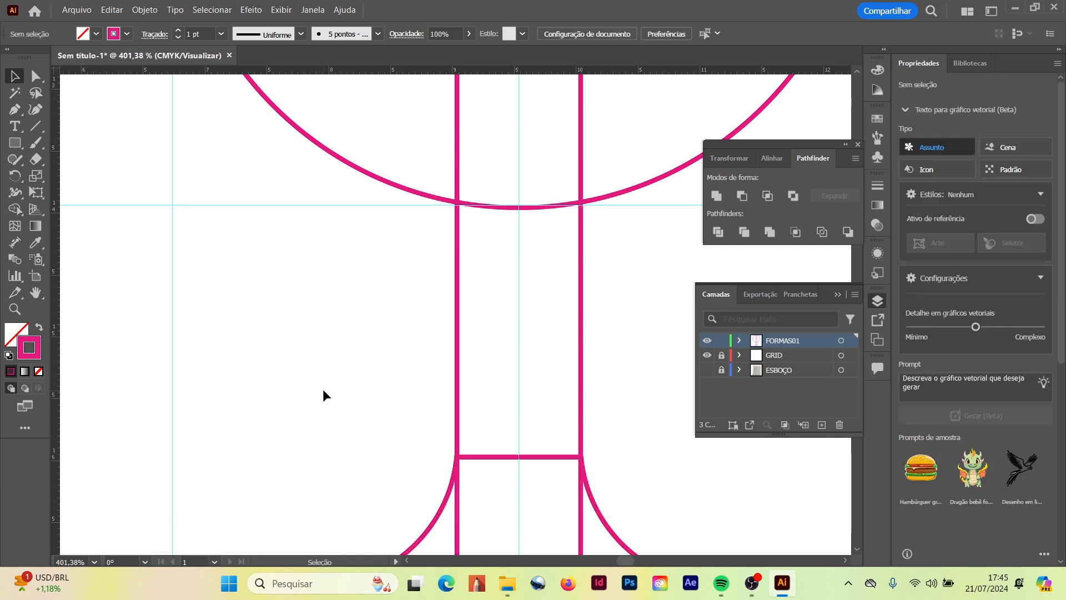
# Try to unite the trunk rectangle with the flared base, and inspect the anchor point at their left junction.
pyautogui.click(459, 380)
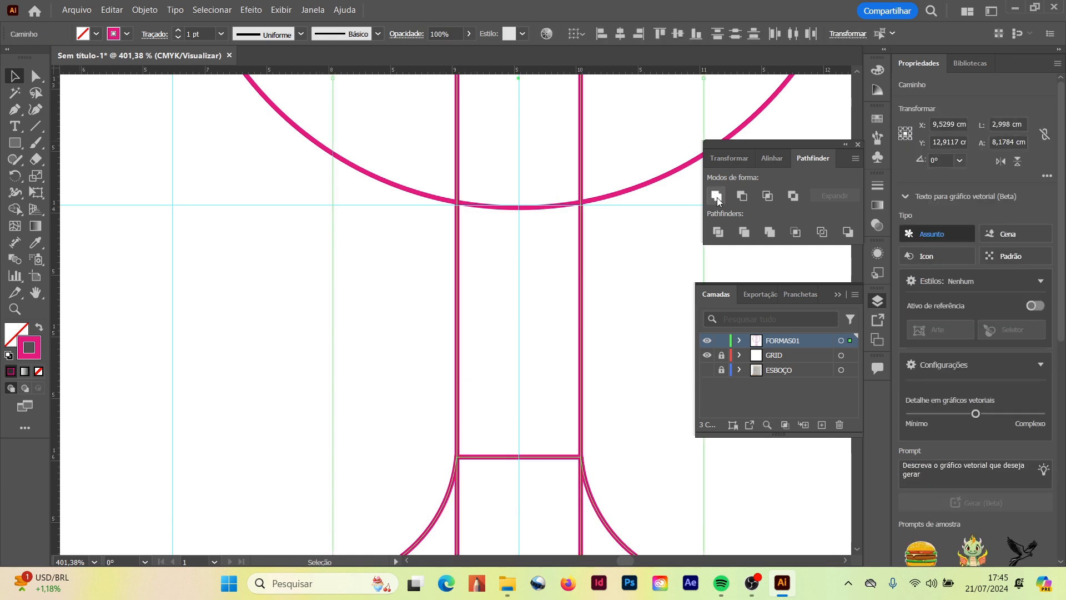
pyautogui.click(614, 408)
pyautogui.press('z')
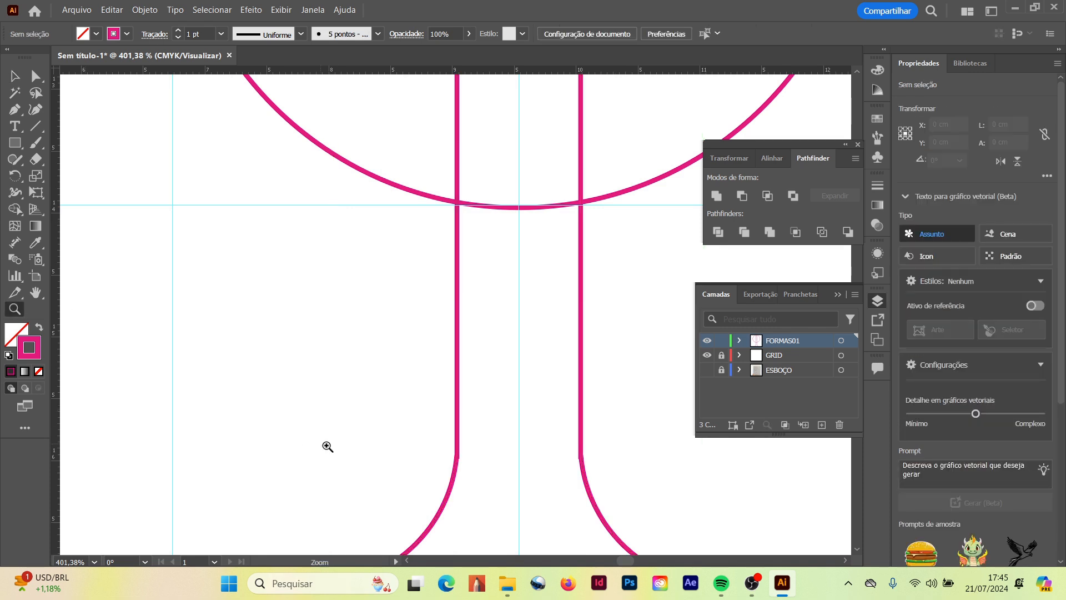
pyautogui.click(476, 472)
pyautogui.click(441, 300)
pyautogui.click(458, 301)
pyautogui.click(36, 76)
pyautogui.click(415, 306)
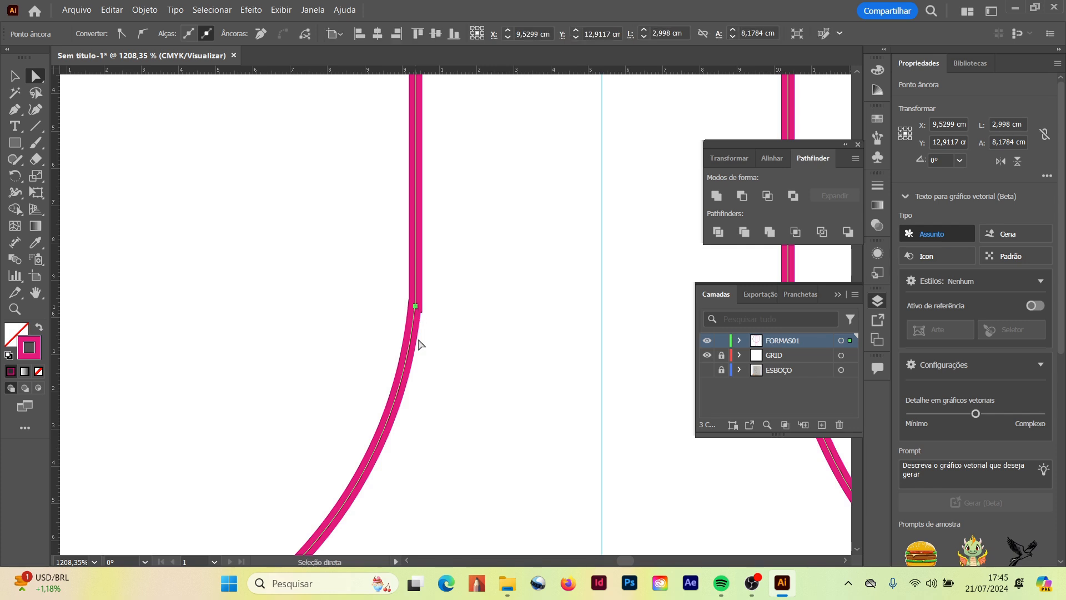
pyautogui.hotkey('ctrl', 'z')
# Align the flared base's upper-left anchor point with the centre of the trunk's left edge.
pyautogui.click(365, 341)
pyautogui.click(422, 312)
pyautogui.click(417, 306)
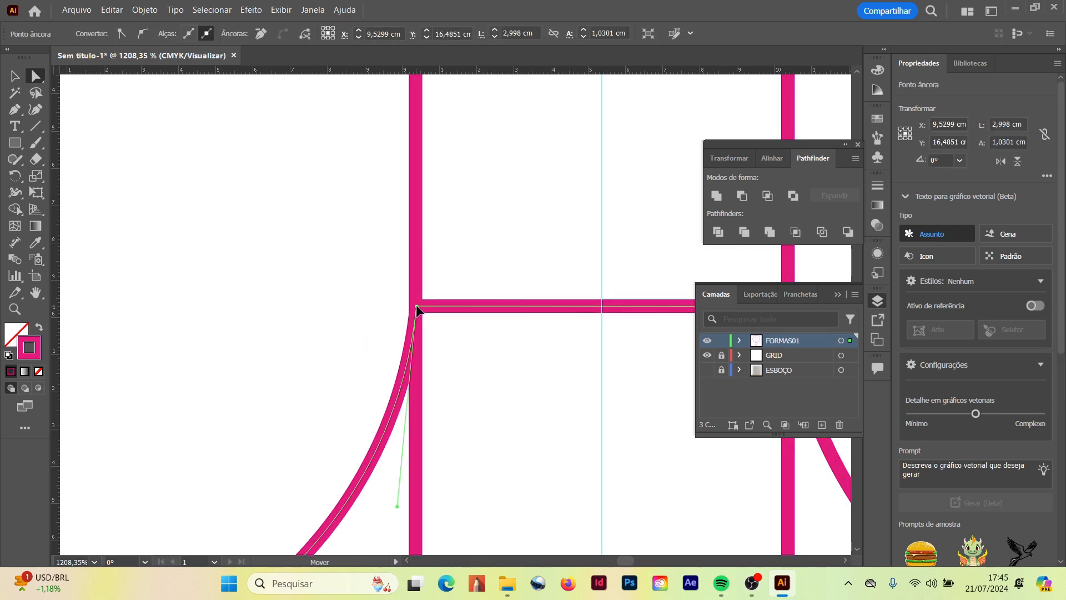
pyautogui.click(364, 308)
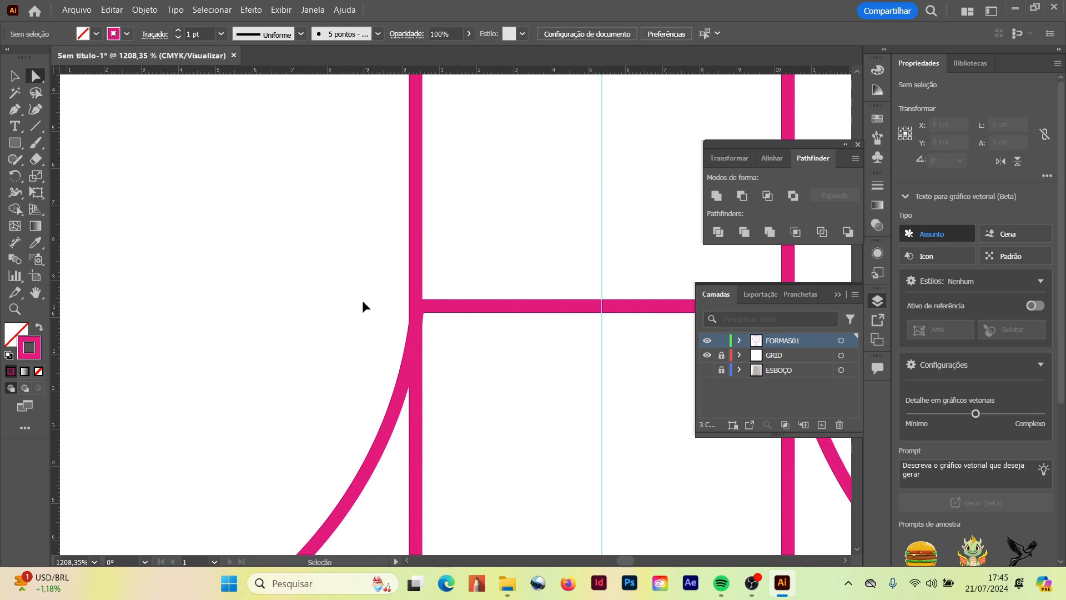
# Align the flared base's upper-right anchor point with the centre of the trunk's right edge.
pyautogui.hotkey('ctrl', '-')
pyautogui.hotkey('ctrl', '-')
pyautogui.hotkey('ctrl', '-')
pyautogui.press('z')
pyautogui.click(616, 309)
pyautogui.click(449, 324)
pyautogui.click(444, 301)
pyautogui.click(474, 324)
pyautogui.click(34, 77)
pyautogui.click(434, 299)
pyautogui.click(517, 326)
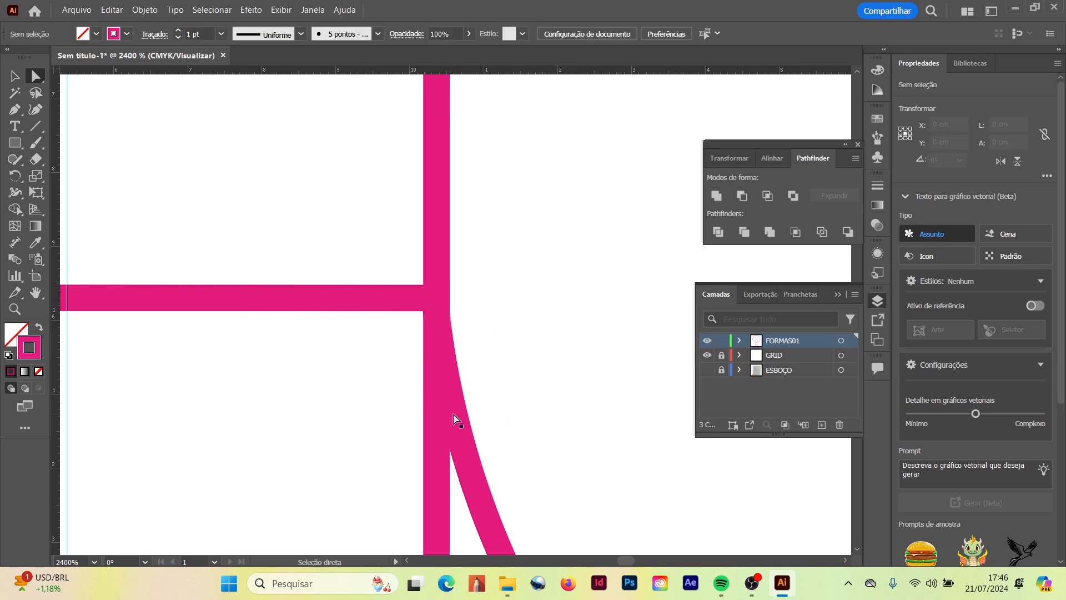
pyautogui.click(483, 524)
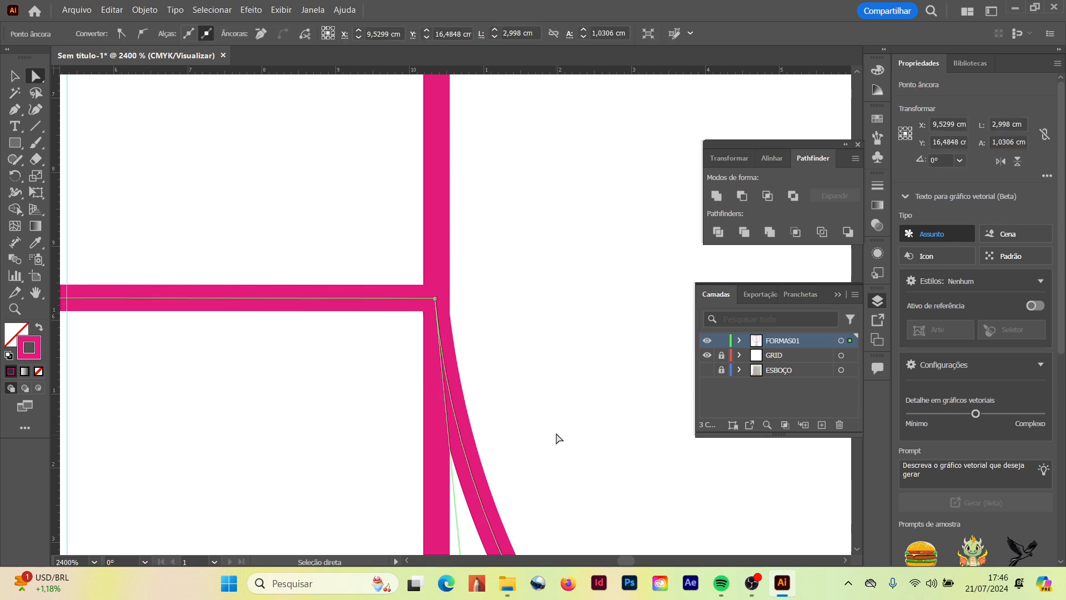
# Try to adjust the upper direction handle of the flared base's right curve, and undo the change.
pyautogui.scroll(-3, 554, 438)
pyautogui.hotkey('ctrl', '-')
pyautogui.hotkey('ctrl', '-')
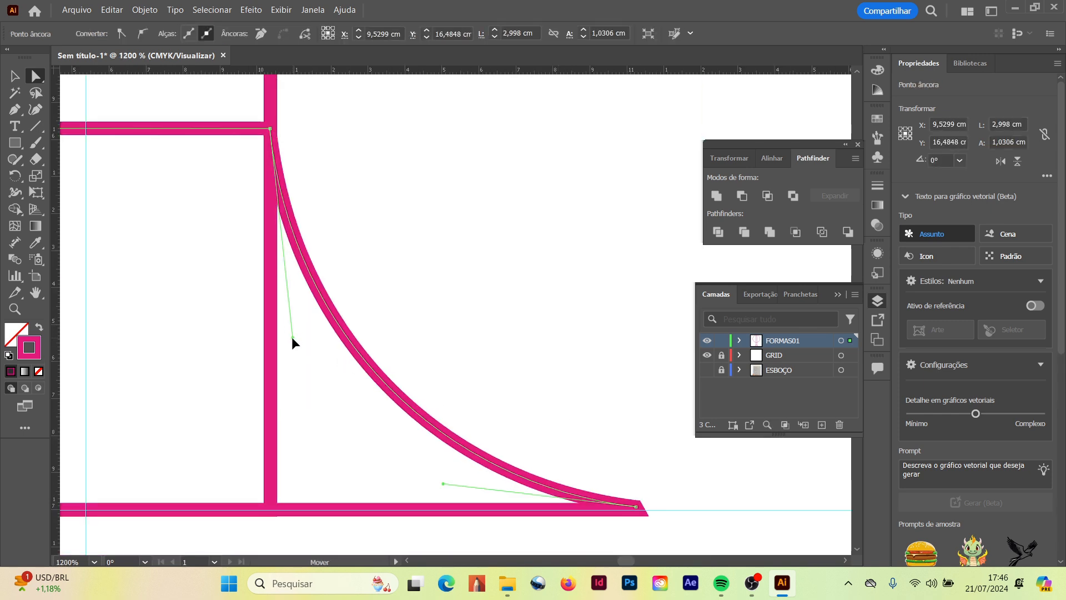
pyautogui.click(382, 305)
pyautogui.hotkey('ctrl', 'z')
pyautogui.click(374, 293)
# Unite the trunk rectangle with the flared base into a single shape using Pathfinder.
pyautogui.hotkey('ctrl', '-')
pyautogui.hotkey('ctrl', '-')
pyautogui.hotkey('ctrl', '-')
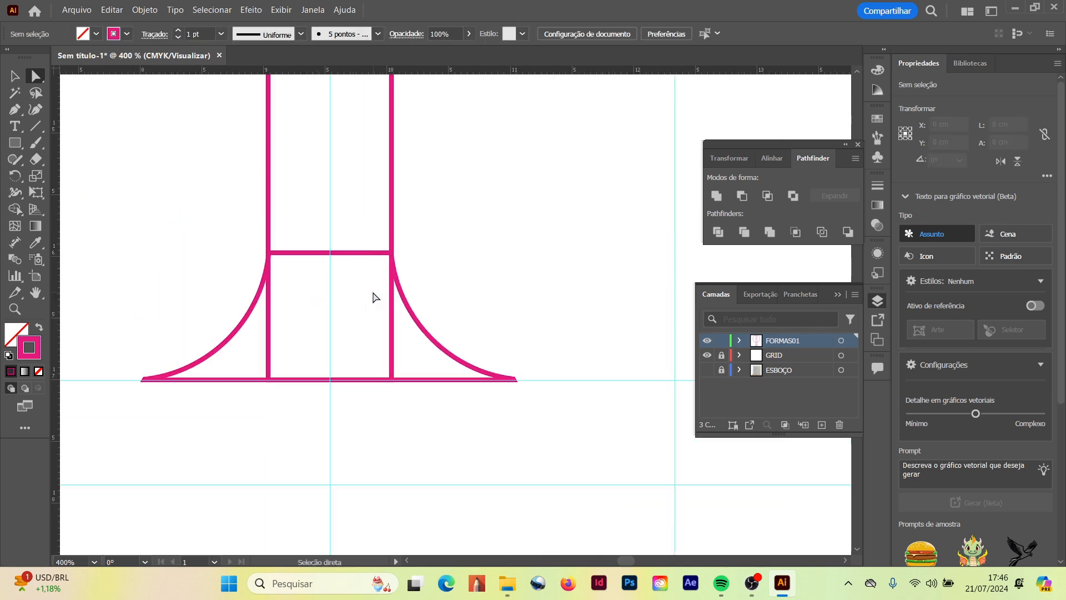
pyautogui.press('v')
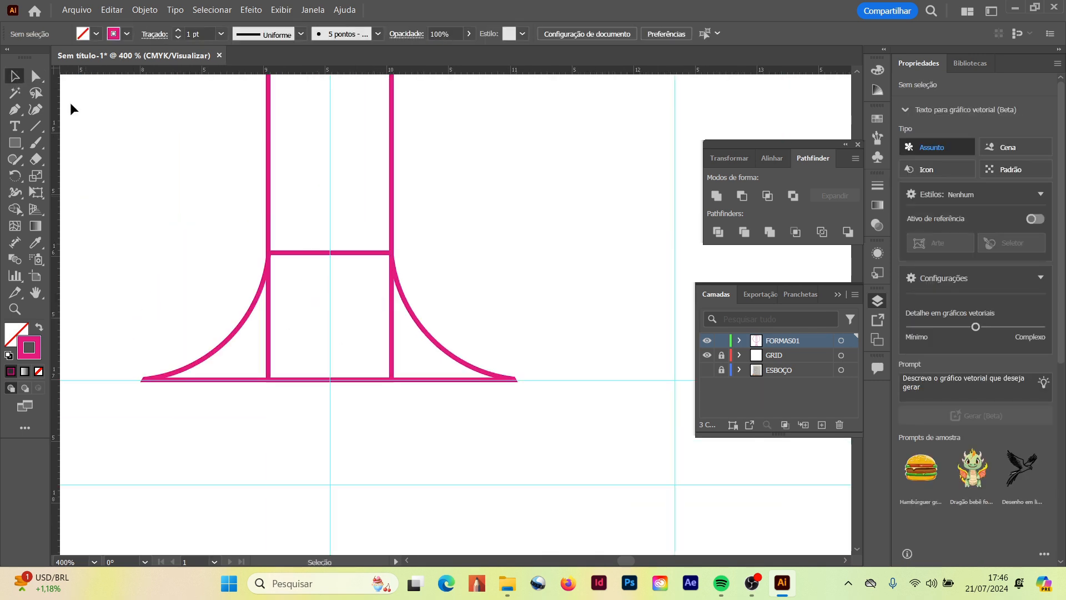
pyautogui.click(392, 211)
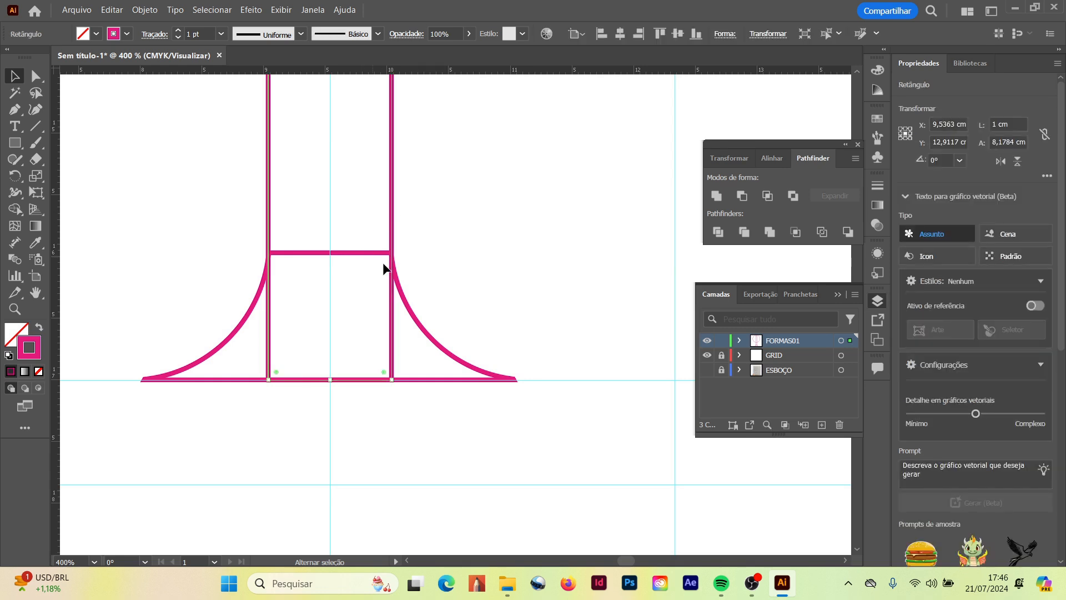
pyautogui.click(716, 198)
pyautogui.click(621, 241)
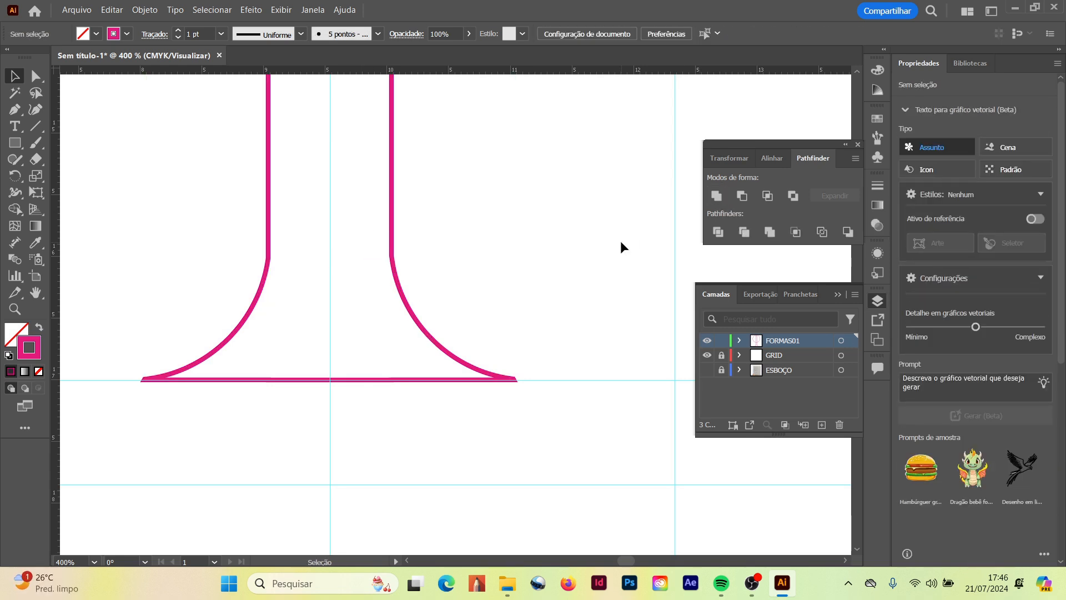
# Lock the FORMAS01 layer and create a new layer above it named FORMAS.
pyautogui.hotkey('ctrl', '-')
pyautogui.hotkey('ctrl', '-')
pyautogui.hotkey('ctrl', '-')
pyautogui.hotkey('ctrl', '-')
pyautogui.hotkey('ctrl', '-')
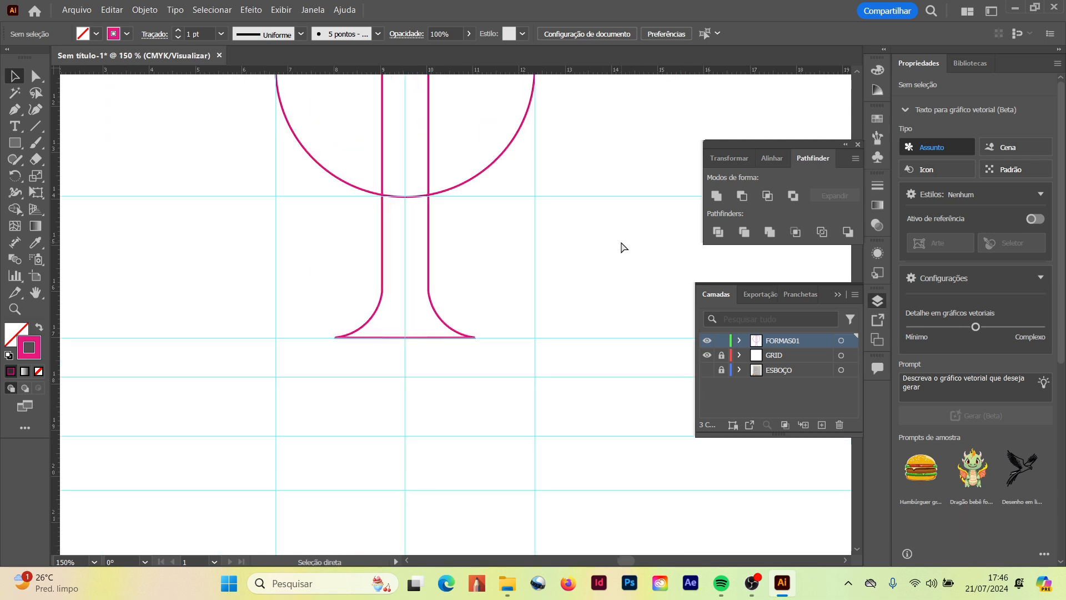
pyautogui.scroll(3, 381, 123)
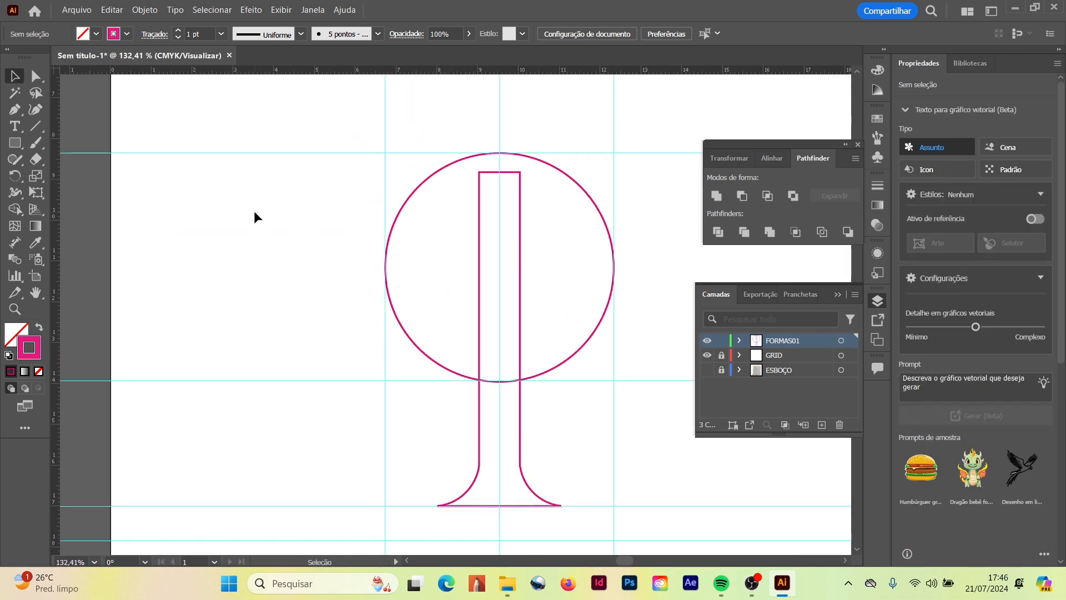
pyautogui.click(821, 425)
pyautogui.press('capslock')
pyautogui.write('FORMAS')
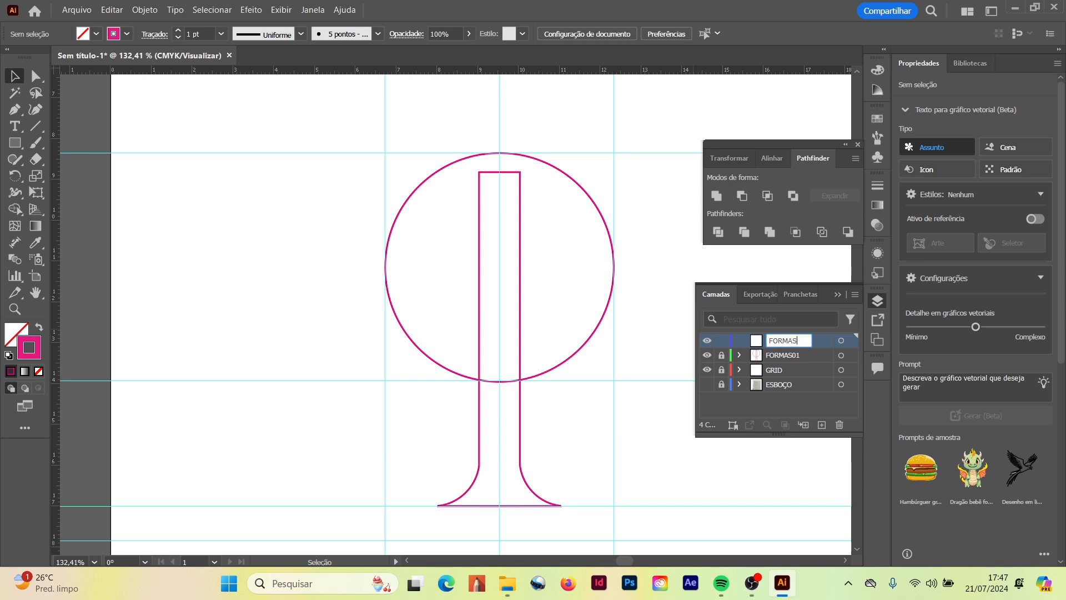
pyautogui.press('Return')
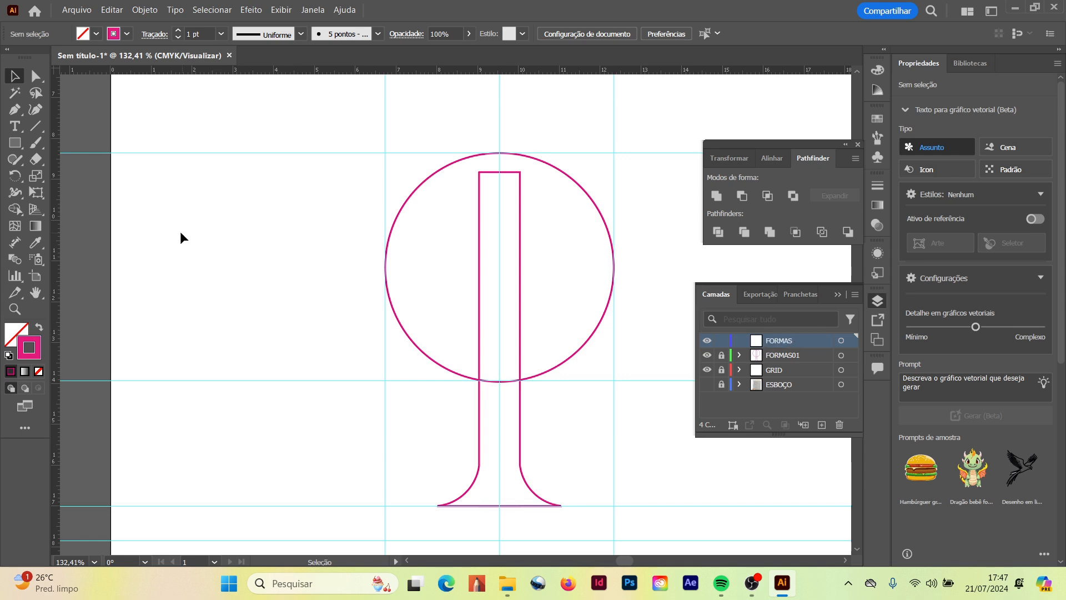
# Draw a slender curved leaf about 0.7 cm wide and 2 cm tall, rising up and left from the crown circle's lowest point.
pyautogui.click(14, 308)
pyautogui.click(513, 368)
pyautogui.moveTo(413, 206); pyautogui.dragTo(433, 234)
pyautogui.scroll(2, 433, 232)
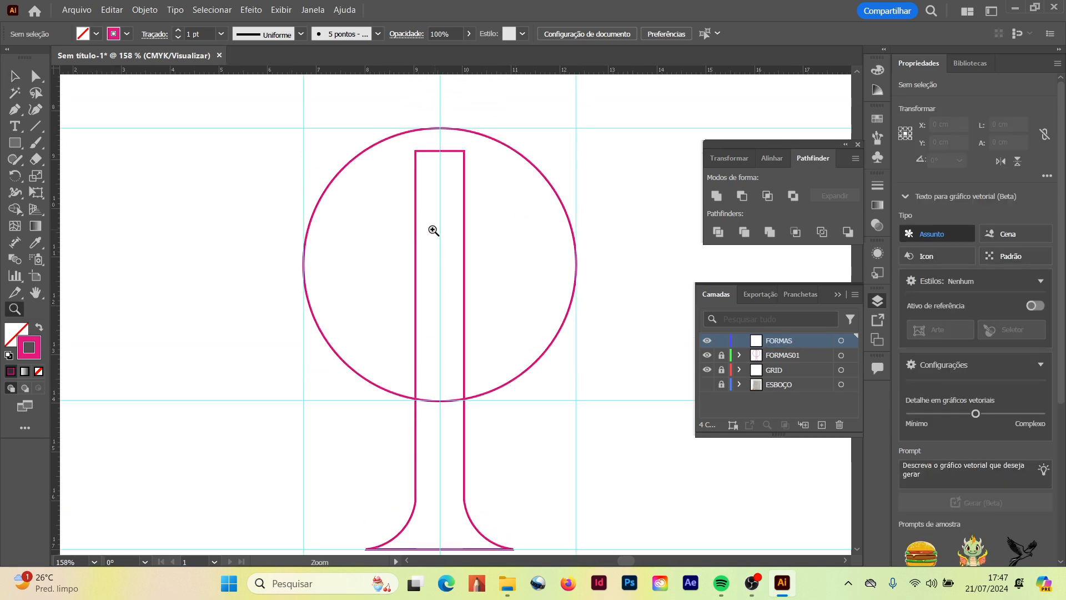
pyautogui.press('p')
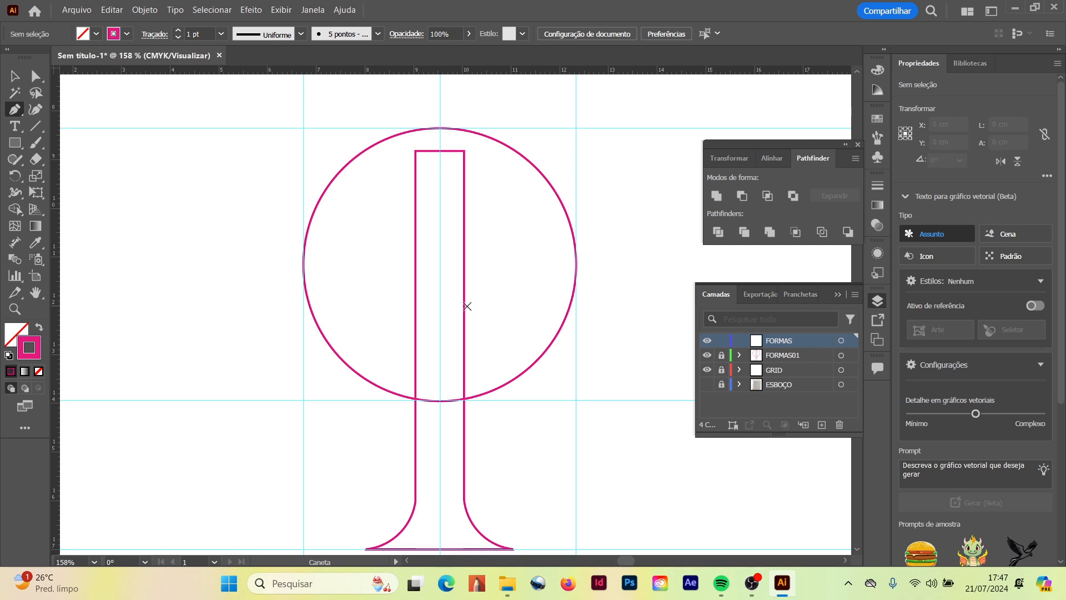
pyautogui.press('capslock')
pyautogui.moveTo(405, 301); pyautogui.dragTo(398, 243)
pyautogui.click(405, 303)
pyautogui.click(439, 399)
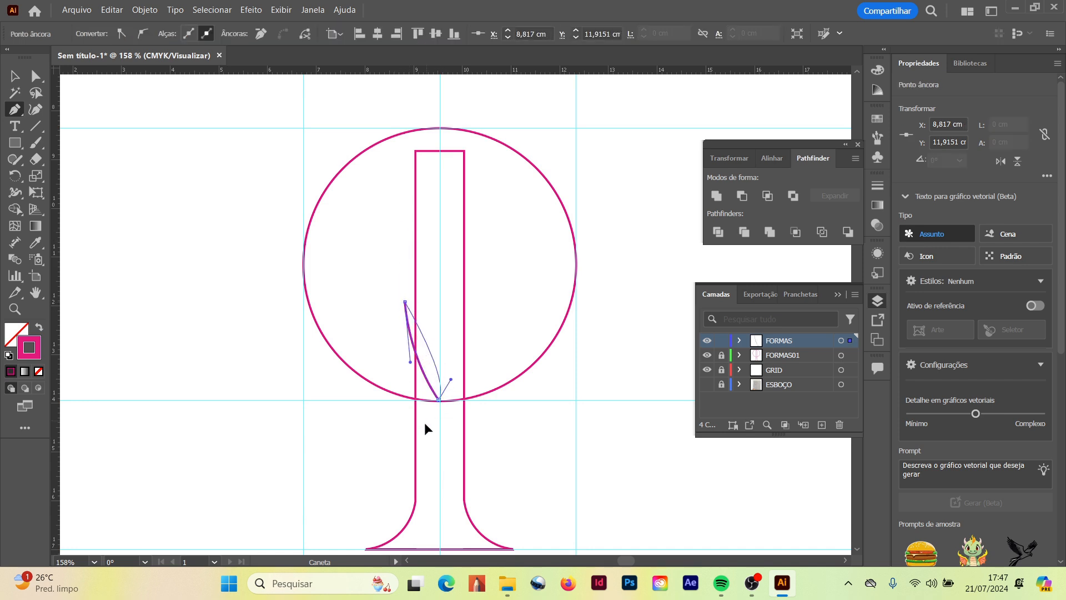
pyautogui.moveTo(425, 423); pyautogui.dragTo(452, 478)
pyautogui.click(15, 77)
pyautogui.click(225, 291)
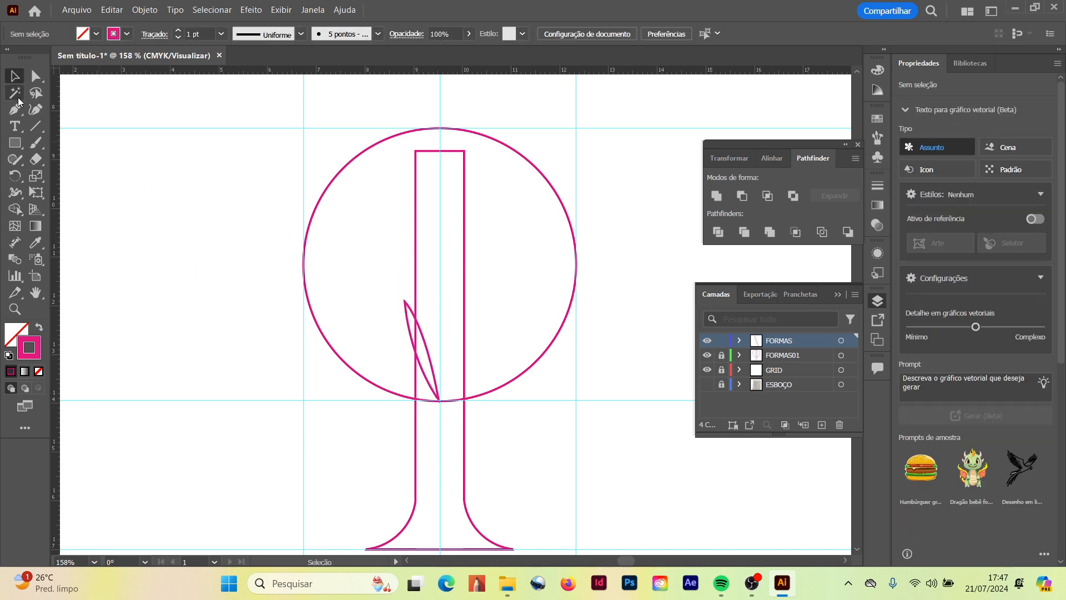
# Set the new leaf's stroke colour to 33CC99.
pyautogui.click(434, 370)
pyautogui.doubleClick(38, 354)
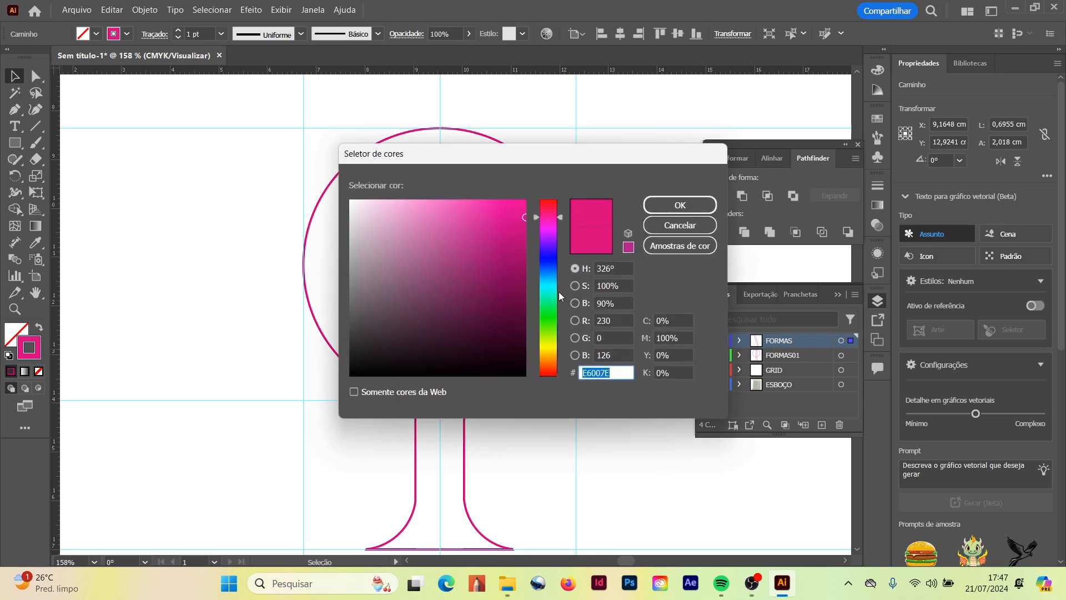
pyautogui.write('33CC99')
pyautogui.click(679, 210)
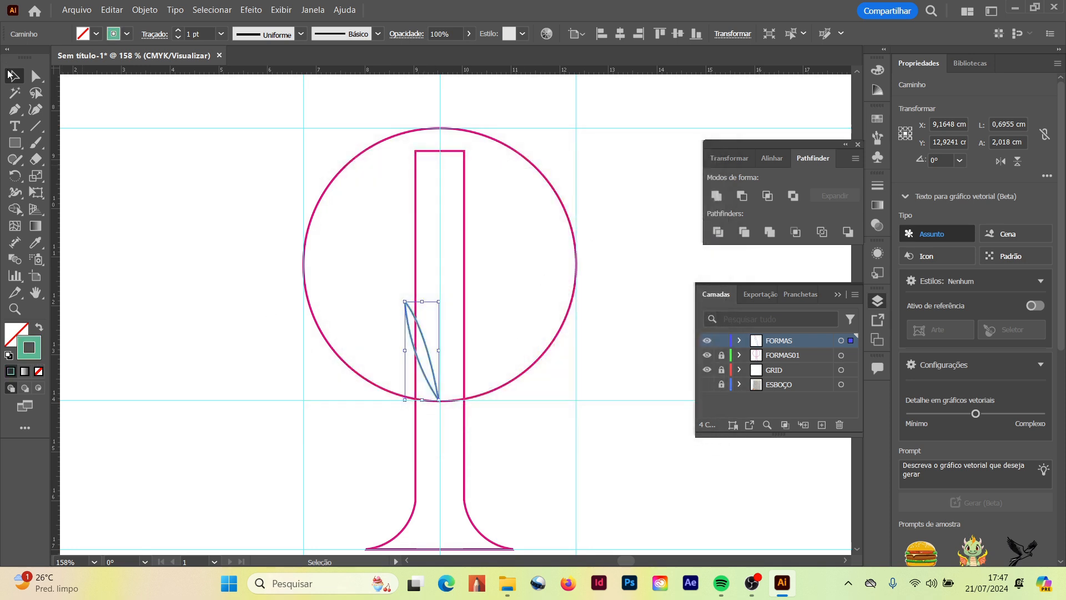
pyautogui.click(248, 308)
# Lock the FORMAS layer and reduce the opacity of the crown circle and trunk on FORMAS01 to 29%.
pyautogui.press('p')
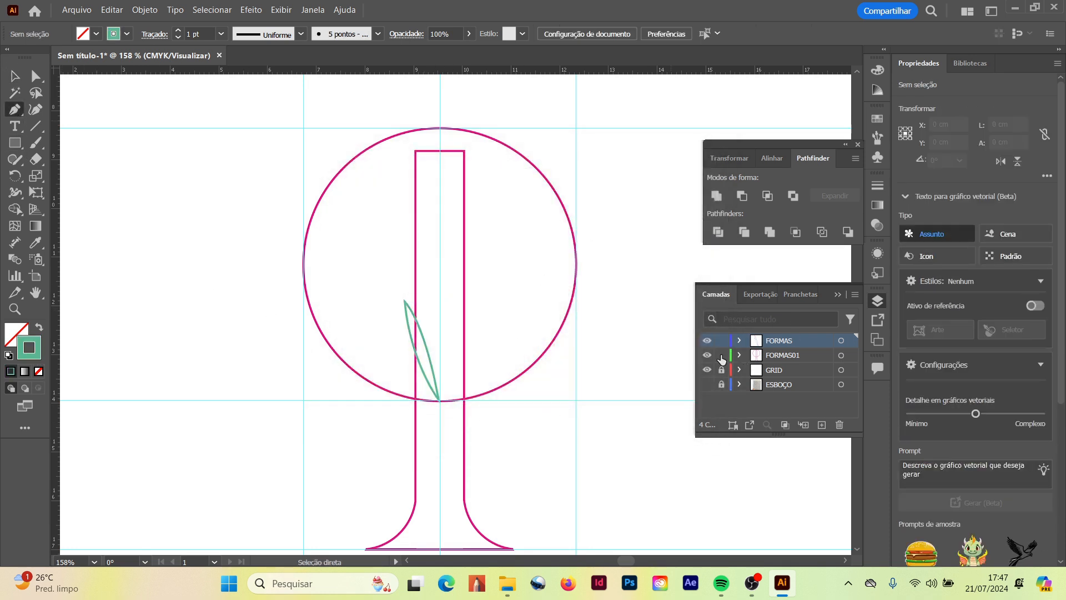
pyautogui.keyDown('alt'); pyautogui.click(722, 354); pyautogui.keyUp('alt')
pyautogui.click(772, 355)
pyautogui.hotkey('ctrl', '-')
pyautogui.hotkey('ctrl', '-')
pyautogui.hotkey('ctrl', '-')
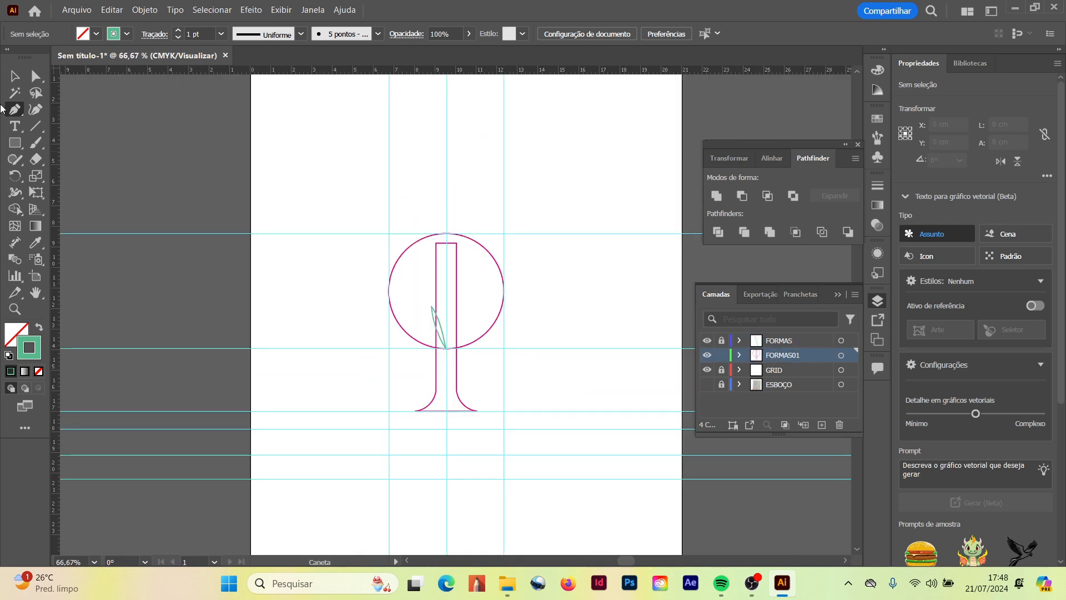
pyautogui.press('v')
pyautogui.moveTo(400, 208); pyautogui.dragTo(518, 462)
pyautogui.click(469, 33)
pyautogui.moveTo(467, 50); pyautogui.dragTo(432, 50)
pyautogui.click(309, 247)
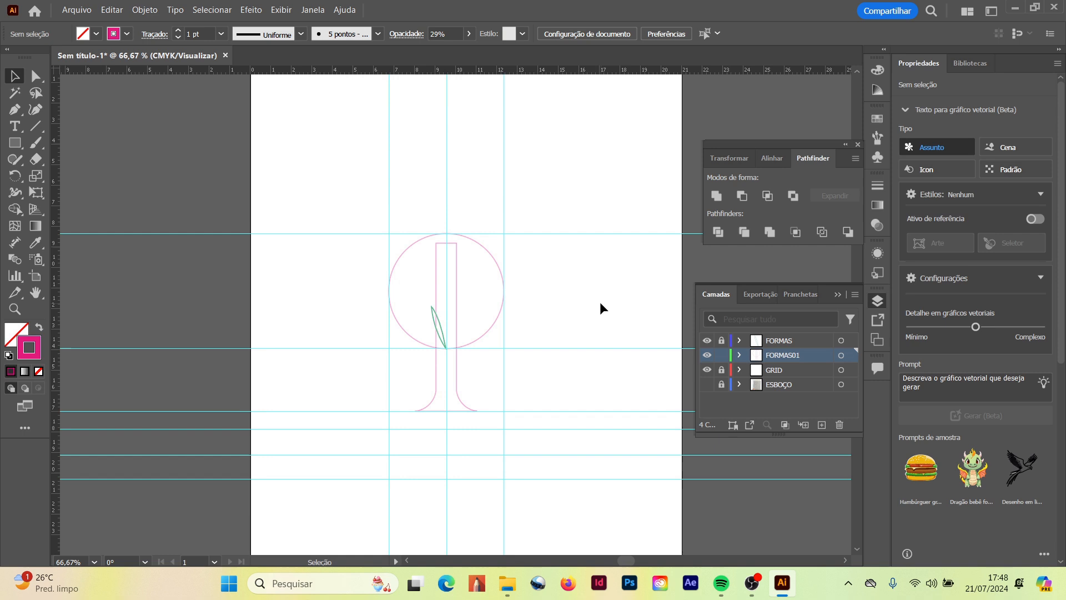
# Draw a second curved leaf on the unlocked FORMAS layer, about 1.4 cm wide and 2.1 cm tall, fanning out left of the first.
pyautogui.click(721, 340)
pyautogui.press('z')
pyautogui.click(453, 349)
pyautogui.click(453, 349)
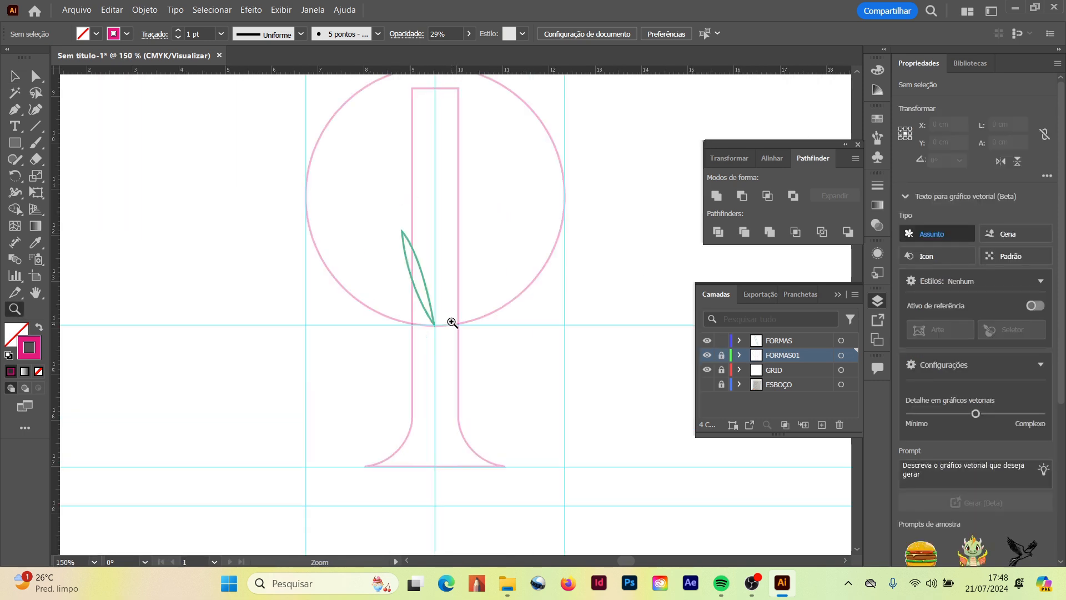
pyautogui.click(453, 349)
pyautogui.press('p')
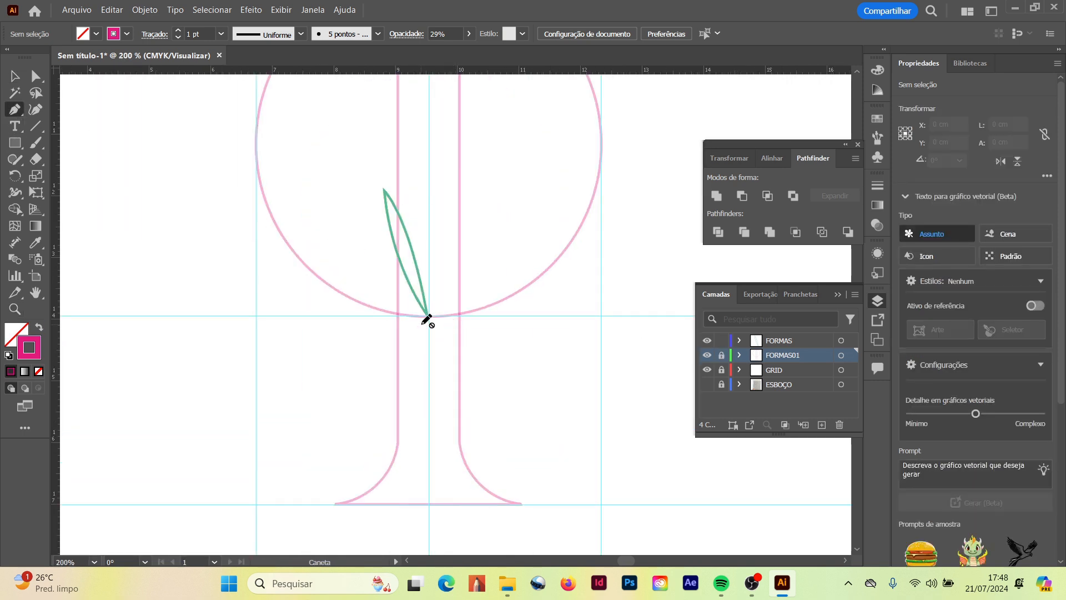
pyautogui.click(763, 342)
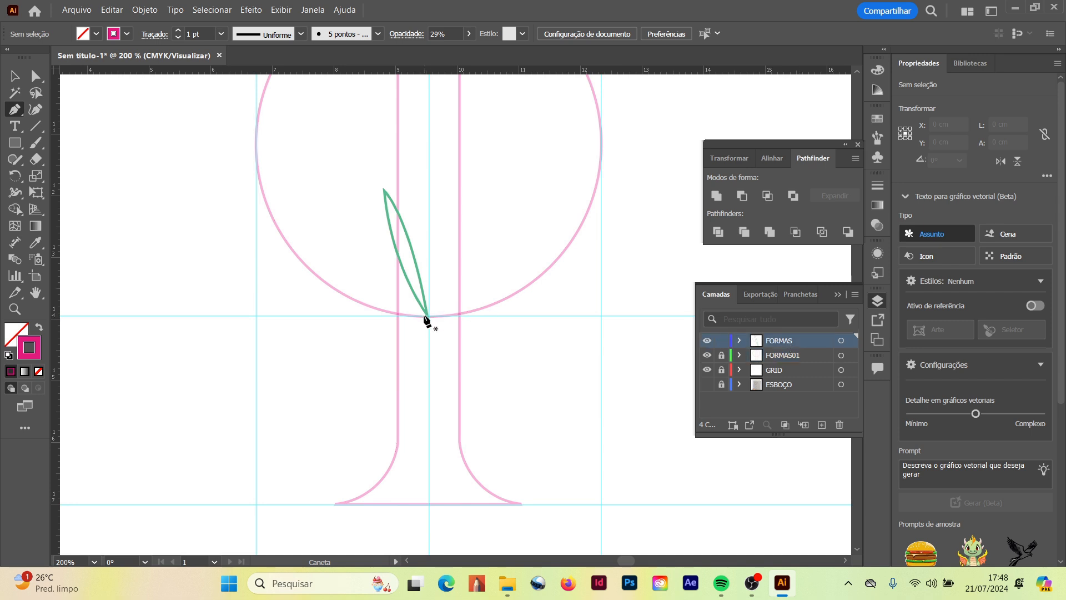
pyautogui.click(426, 316)
pyautogui.moveTo(340, 185); pyautogui.dragTo(286, 139)
pyautogui.moveTo(426, 316); pyautogui.dragTo(502, 373)
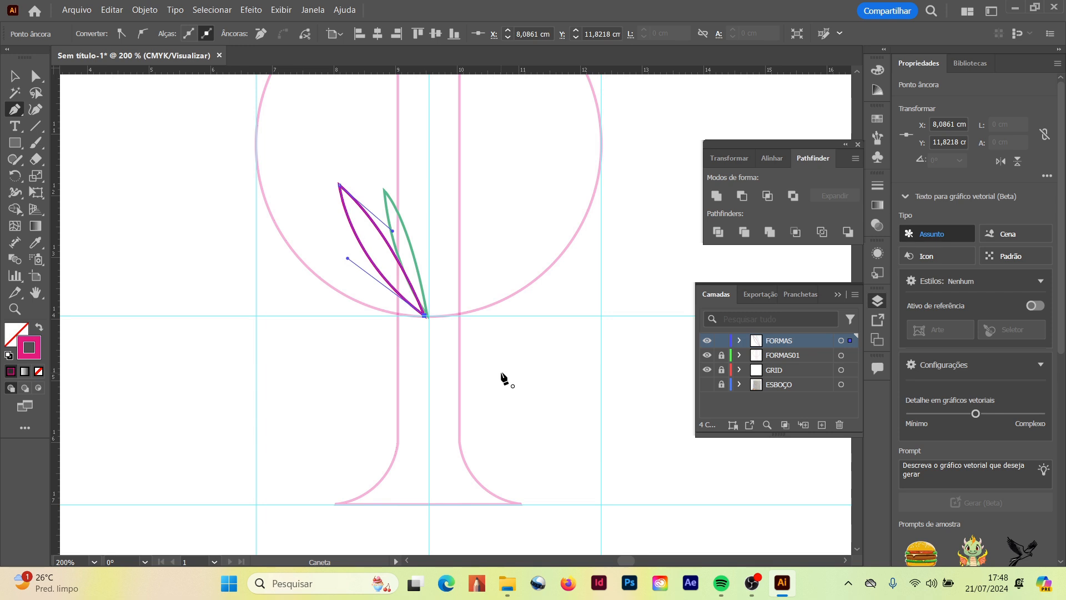
# Copy the first leaf's green stroke to the second leaf with the Eyedropper.
pyautogui.click(14, 76)
pyautogui.click(36, 245)
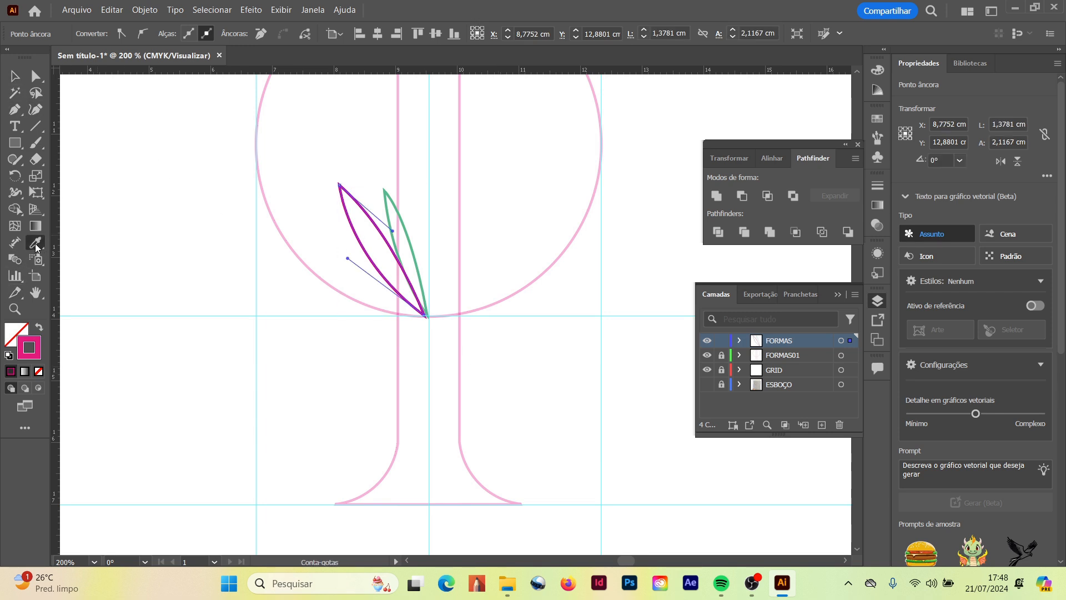
pyautogui.click(391, 192)
pyautogui.click(15, 76)
pyautogui.click(119, 176)
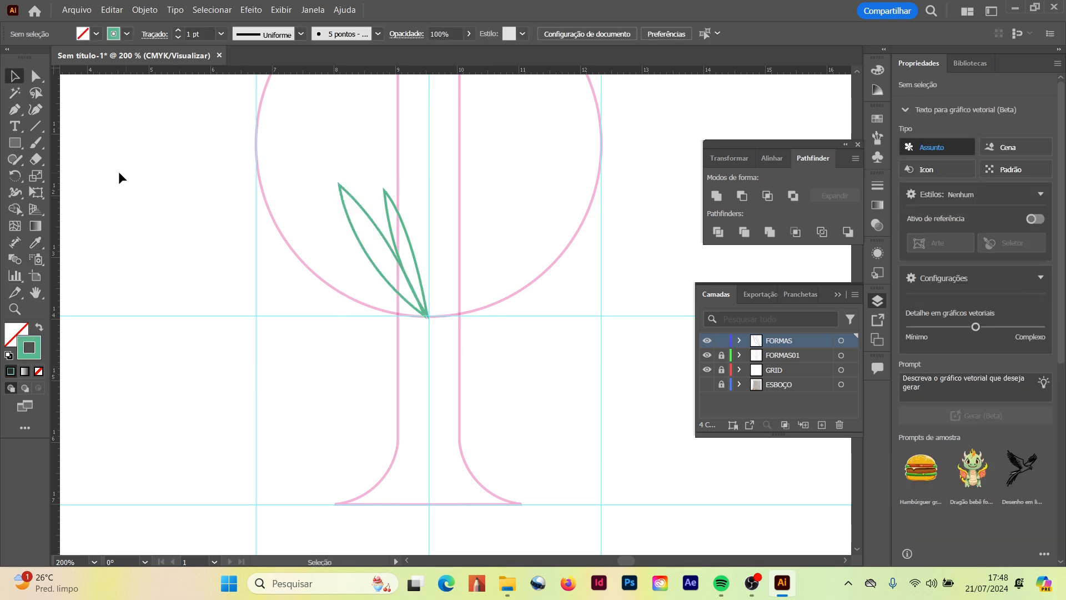
# Draw a third curved leaf from the same base point, lower and further left than the second leaf.
pyautogui.click(15, 110)
pyautogui.click(425, 316)
pyautogui.moveTo(314, 241); pyautogui.dragTo(272, 226)
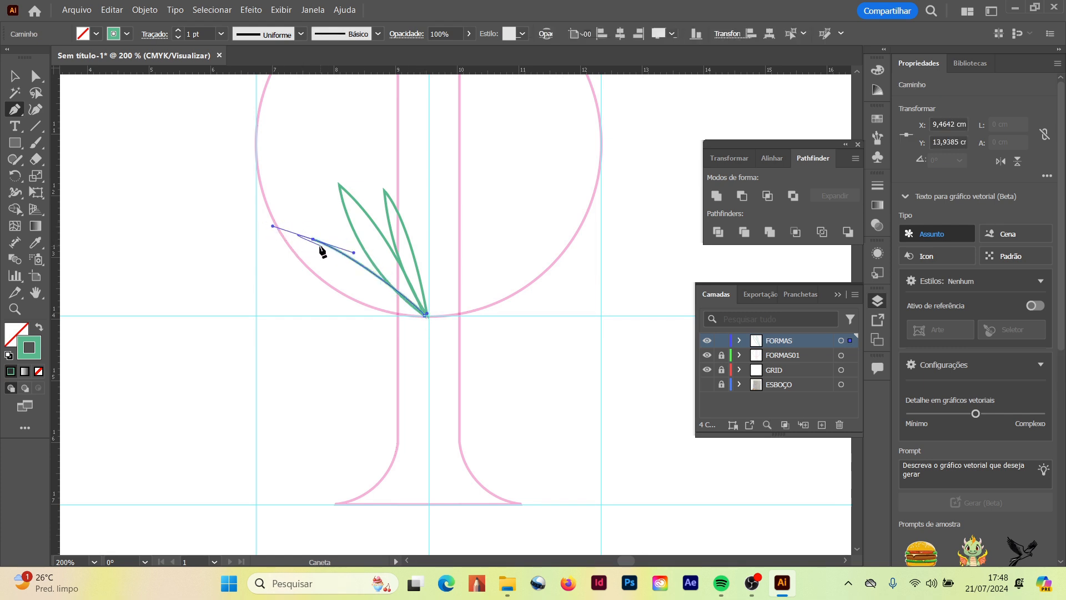
pyautogui.click(314, 239)
pyautogui.click(426, 315)
pyautogui.moveTo(427, 316); pyautogui.dragTo(514, 335)
pyautogui.click(16, 79)
pyautogui.click(192, 242)
# Draw a fourth, flatter leaf from the shared base point, following the lower left arc of the crown circle.
pyautogui.click(14, 109)
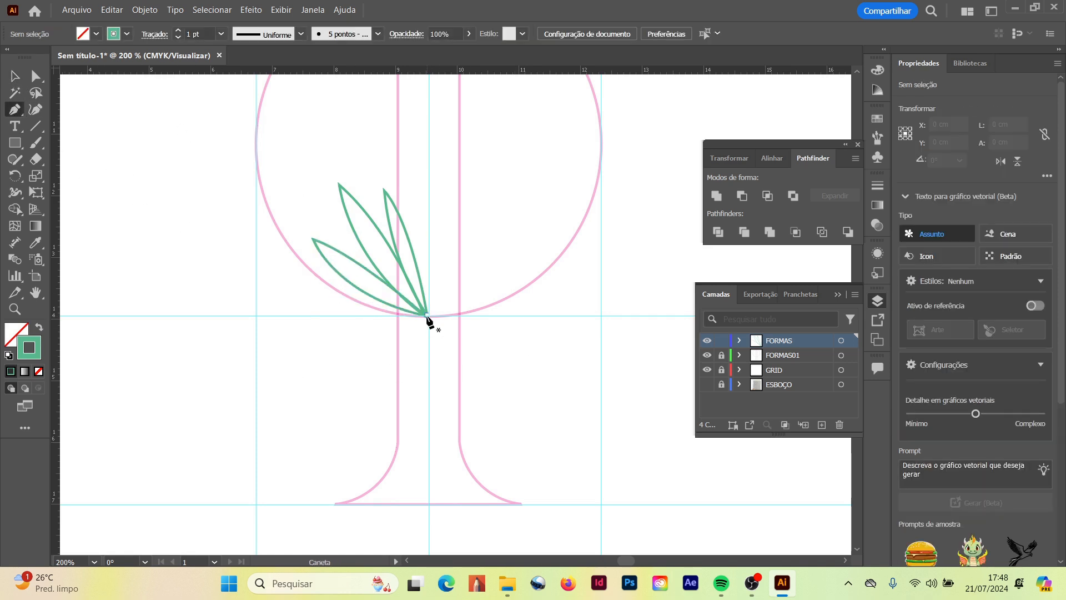
pyautogui.moveTo(427, 316); pyautogui.dragTo(312, 284)
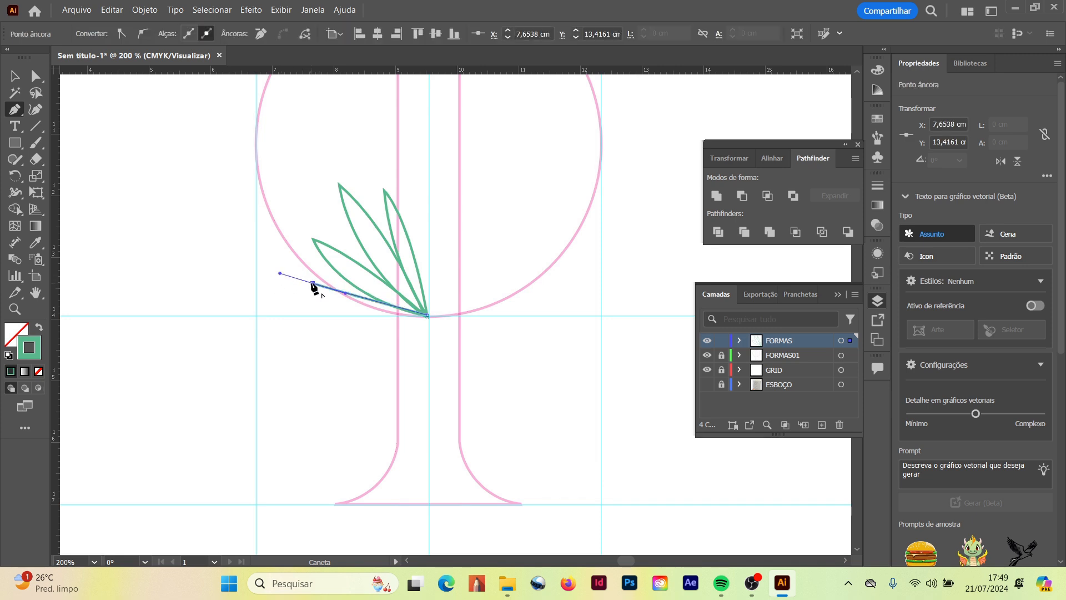
pyautogui.moveTo(427, 316); pyautogui.dragTo(490, 316)
pyautogui.click(13, 77)
pyautogui.click(178, 199)
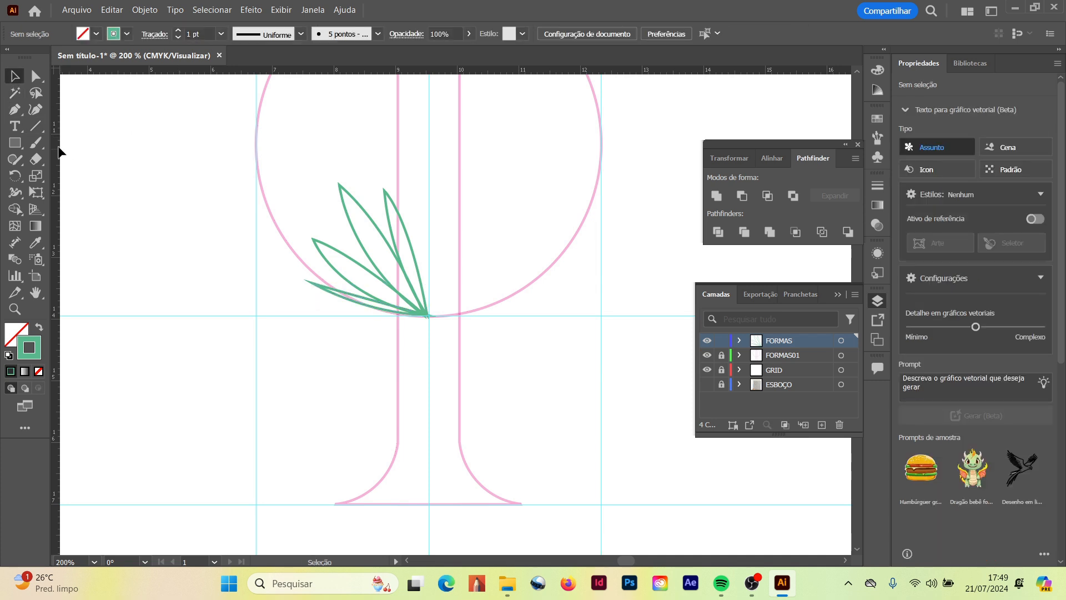
# Try to reflect a copy of the four leaves across the vertical axis, and undo it.
pyautogui.moveTo(263, 176); pyautogui.dragTo(458, 333)
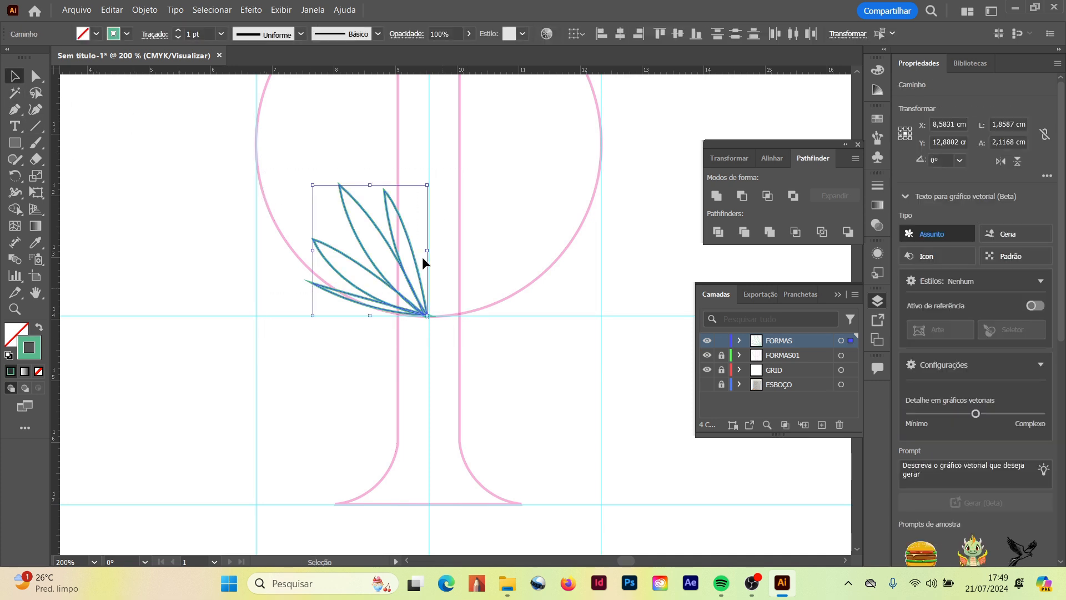
pyautogui.click(145, 10)
pyautogui.moveTo(233, 31)
pyautogui.click(400, 82)
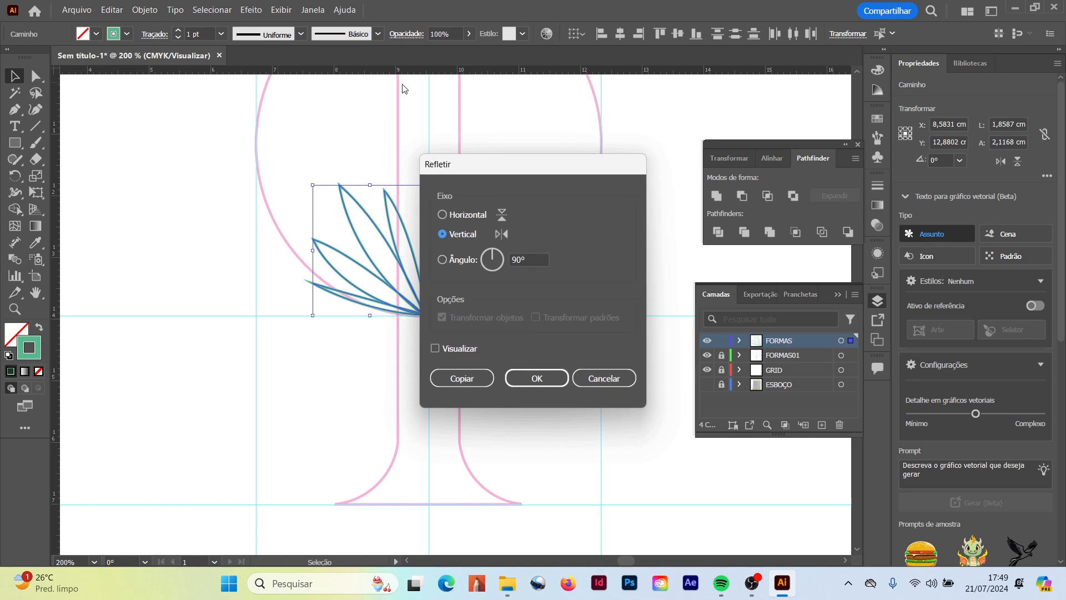
pyautogui.click(435, 348)
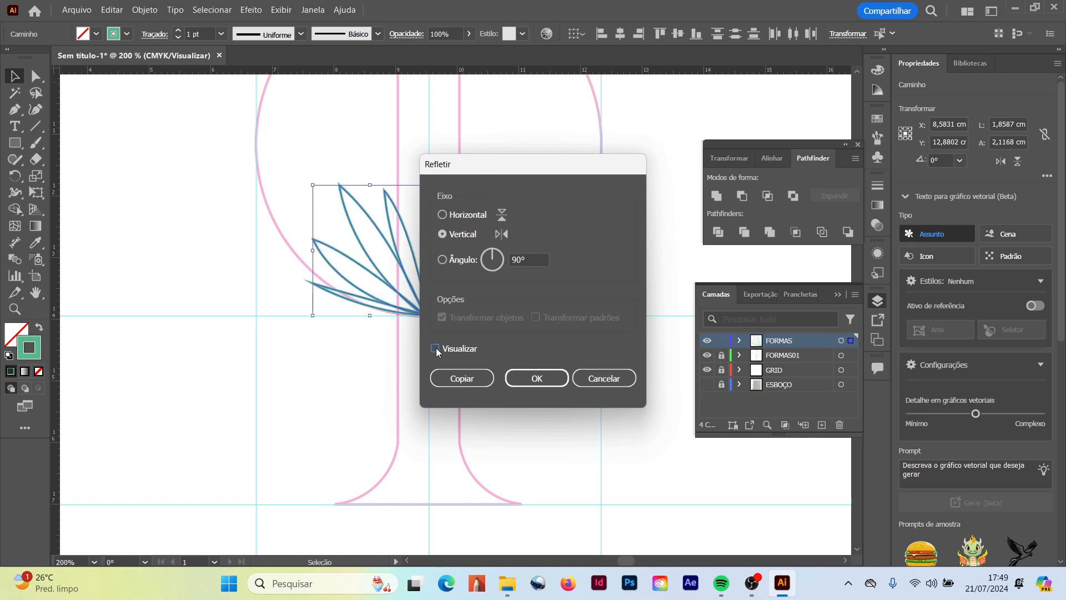
pyautogui.click(481, 379)
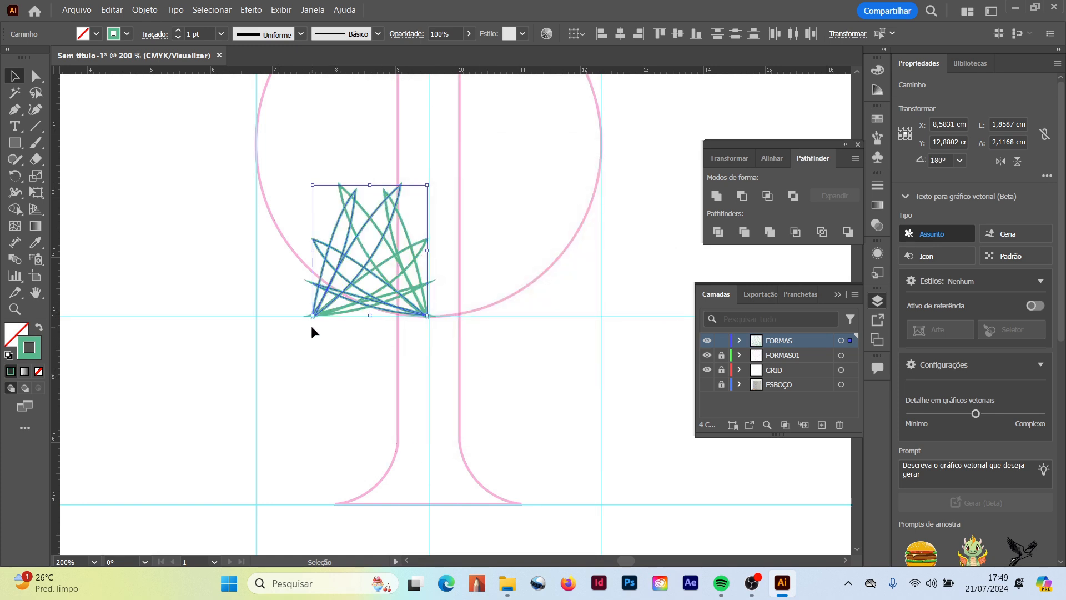
pyautogui.hotkey('ctrl', 'z')
# Reflect the four leaves across the vertical axis as a copy and place it right of the centre guide with the leaf bases meeting.
pyautogui.click(145, 10)
pyautogui.moveTo(233, 33)
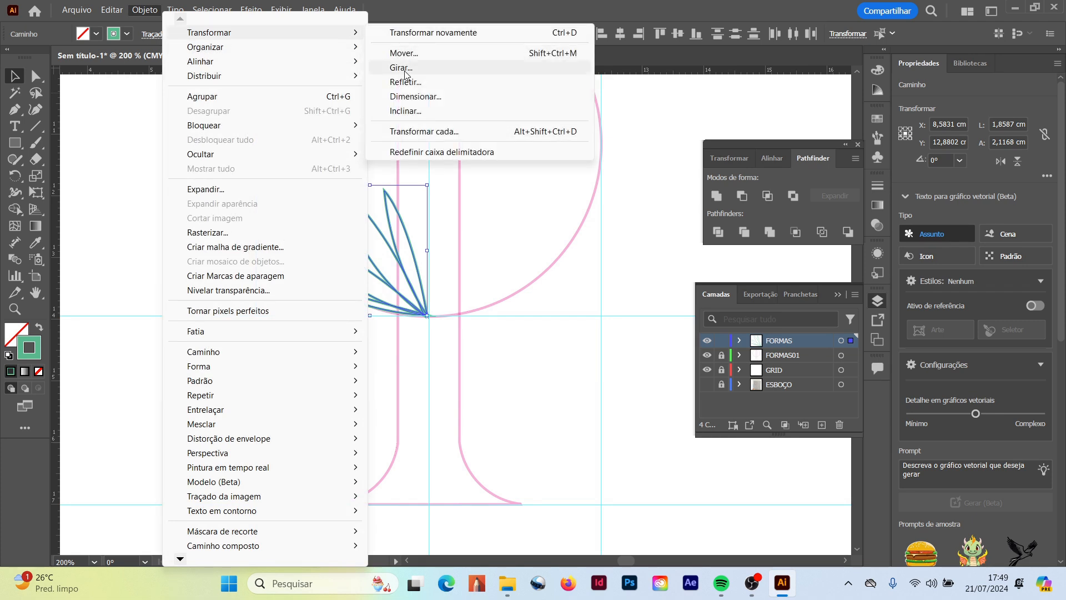
pyautogui.click(400, 83)
pyautogui.click(476, 381)
pyautogui.moveTo(333, 316); pyautogui.dragTo(445, 309)
pyautogui.click(515, 344)
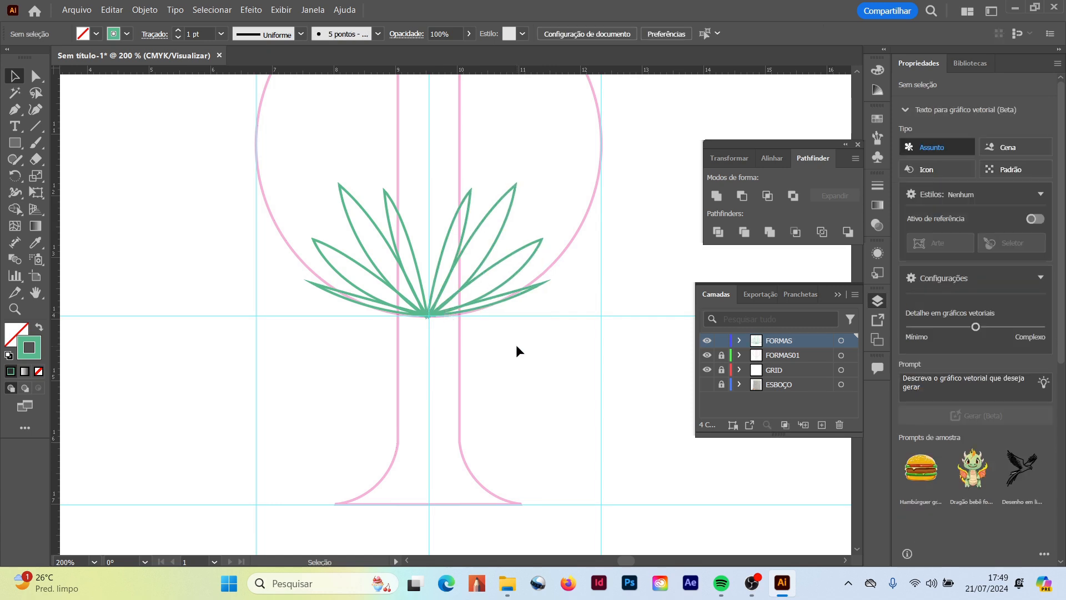
# Draw a taller pointed leaf along the centre guide, between the left and right leaf groups and from their shared base point.
pyautogui.click(21, 107)
pyautogui.moveTo(410, 156); pyautogui.dragTo(422, 110)
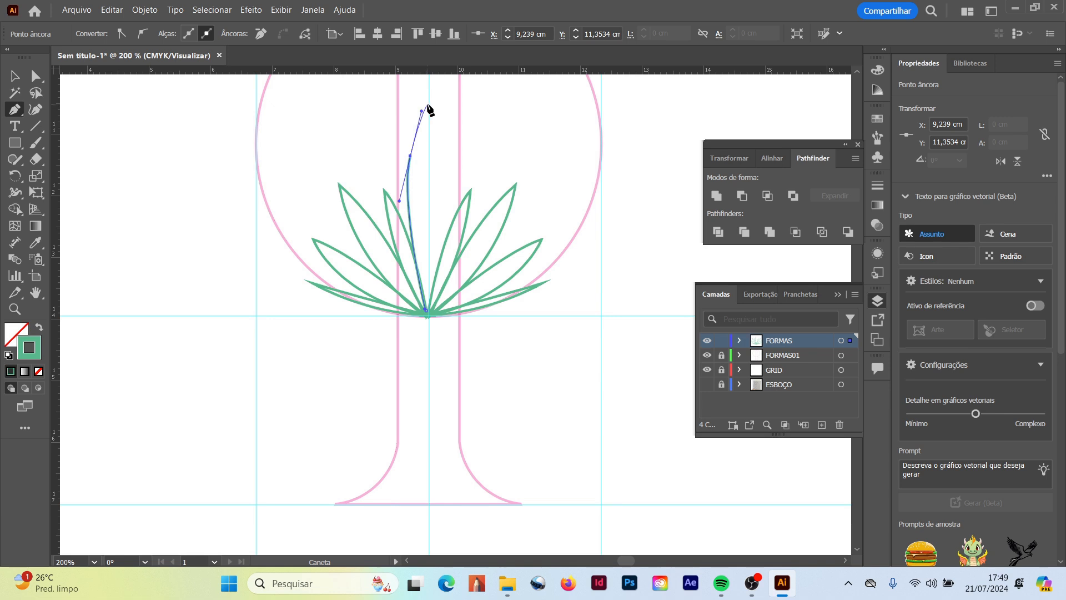
pyautogui.click(428, 105)
pyautogui.moveTo(426, 309); pyautogui.dragTo(381, 463)
pyautogui.click(17, 77)
pyautogui.click(35, 76)
pyautogui.click(140, 89)
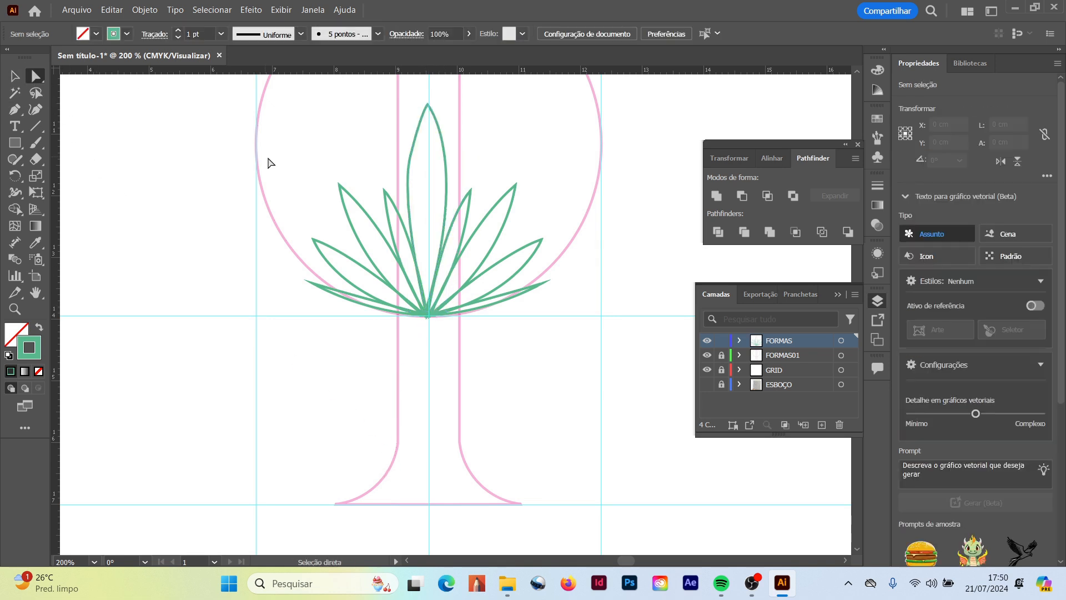
# Try to redraw the left edge of the tall centre leaf after removing its side anchor point.
pyautogui.click(408, 213)
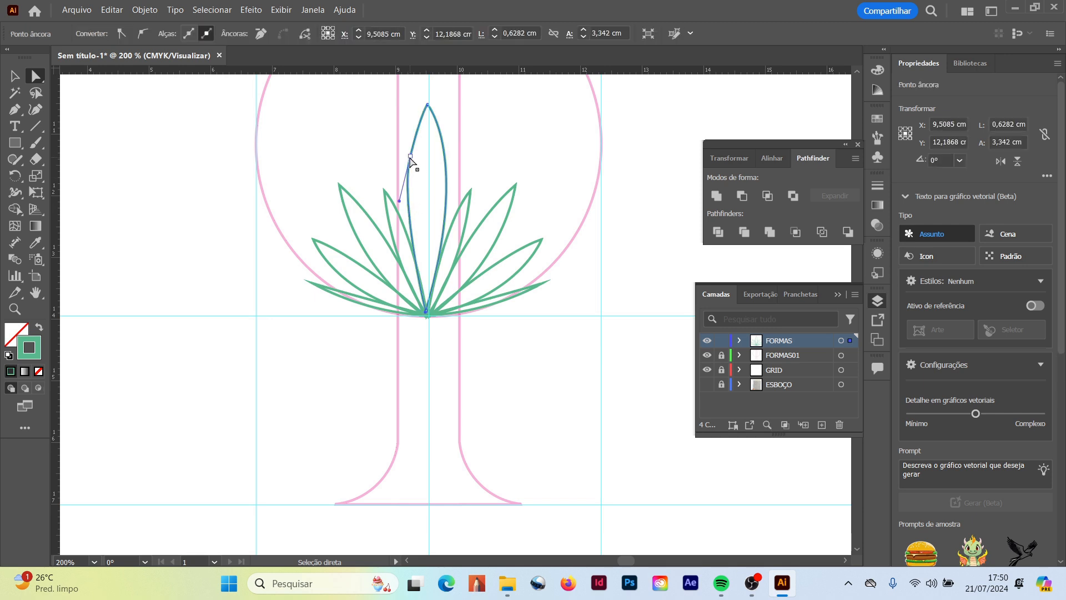
pyautogui.press('Delete')
pyautogui.press('p')
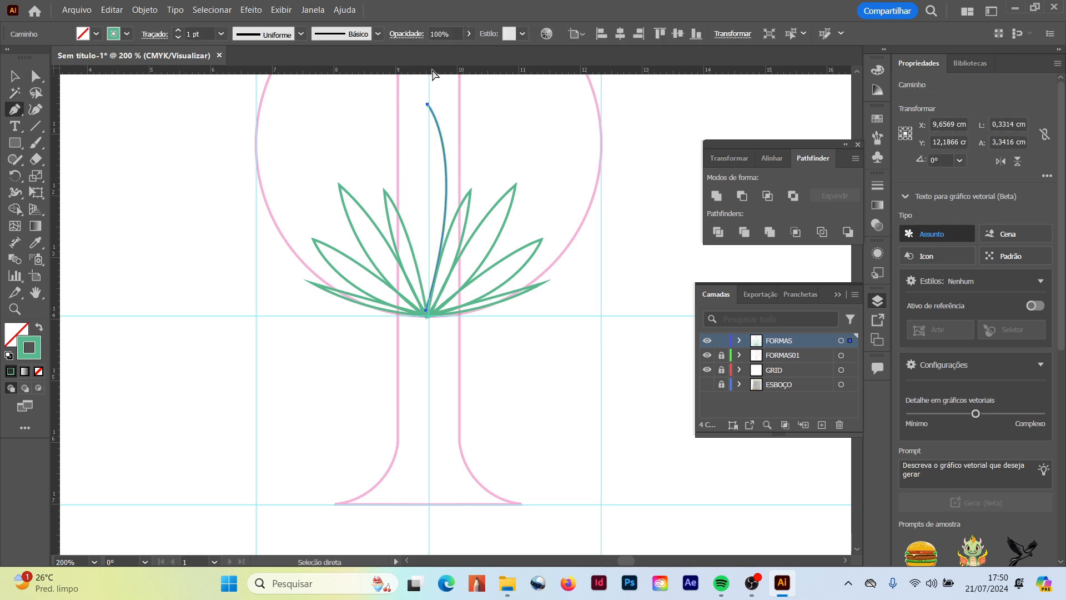
pyautogui.moveTo(427, 104); pyautogui.dragTo(371, 223)
pyautogui.moveTo(427, 311); pyautogui.dragTo(460, 349)
pyautogui.hotkey('ctrl', 'z')
pyautogui.click(427, 105)
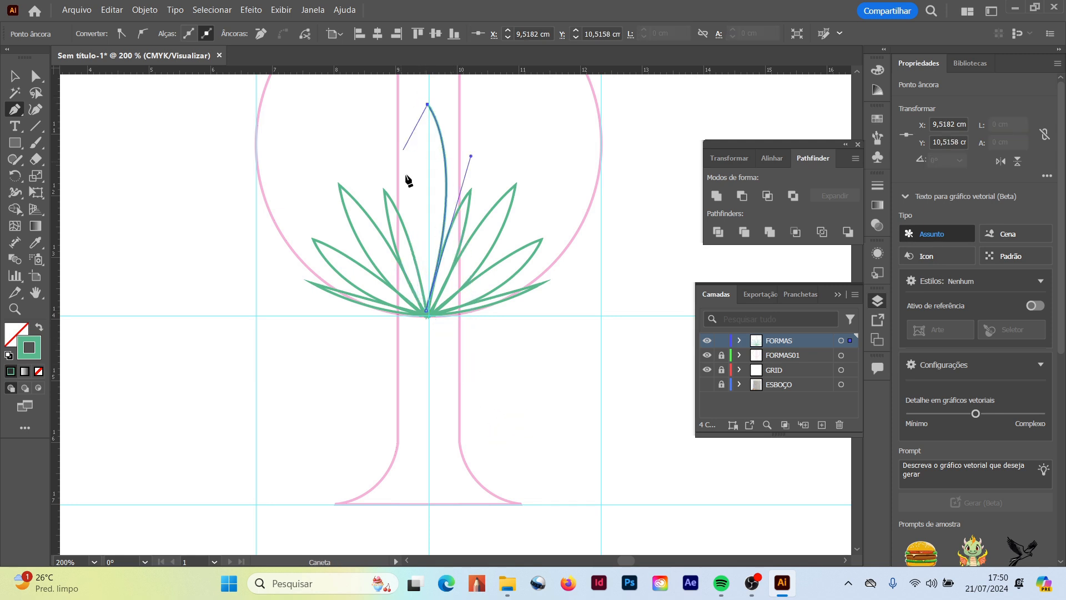
pyautogui.moveTo(427, 312); pyautogui.dragTo(516, 444)
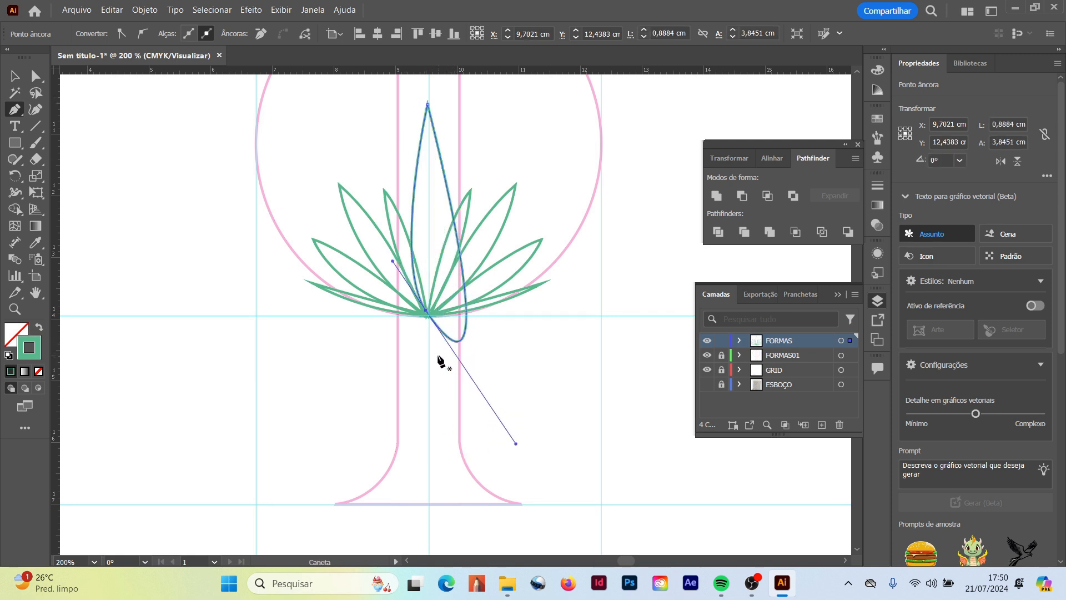
# Delete the tall centre leaf and draw a shorter pointed leaf from the shared base point of the leaf fan.
pyautogui.press('Delete')
pyautogui.click(428, 311)
pyautogui.moveTo(411, 151); pyautogui.dragTo(425, 92)
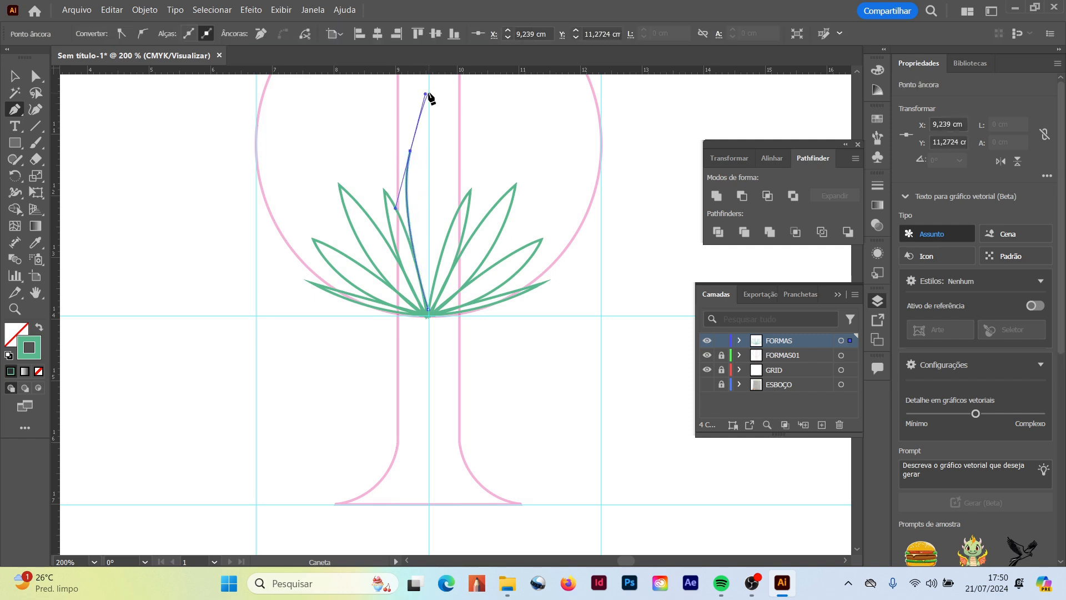
pyautogui.click(410, 151)
pyautogui.moveTo(428, 310); pyautogui.dragTo(410, 421)
# Move the new centre leaf's tip close to the centre guide and adjust the curve handles to widen both sides evenly.
pyautogui.click(35, 76)
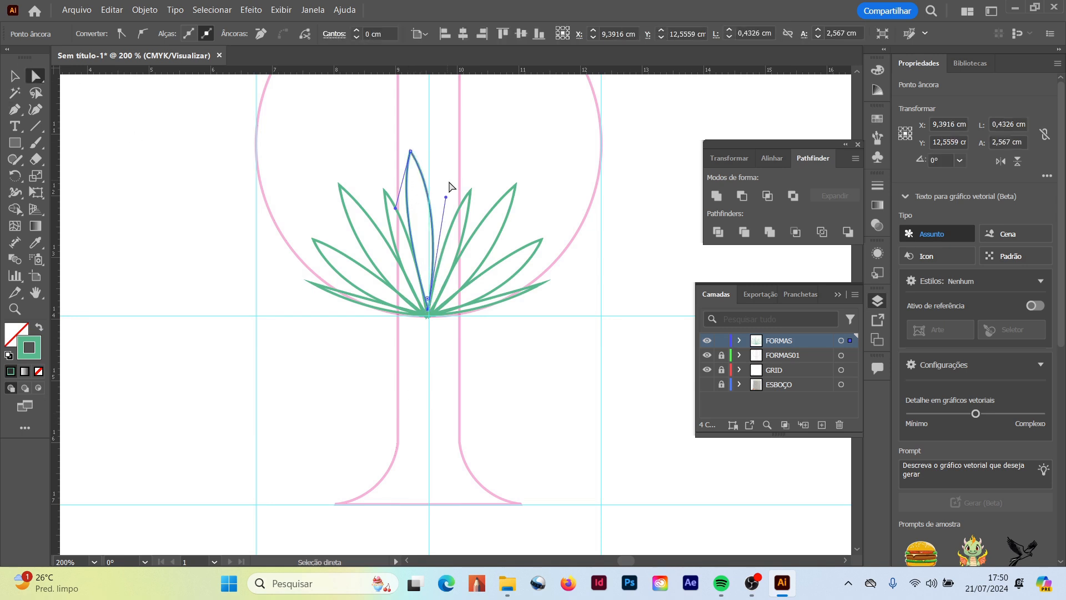
pyautogui.moveTo(412, 152); pyautogui.dragTo(425, 147)
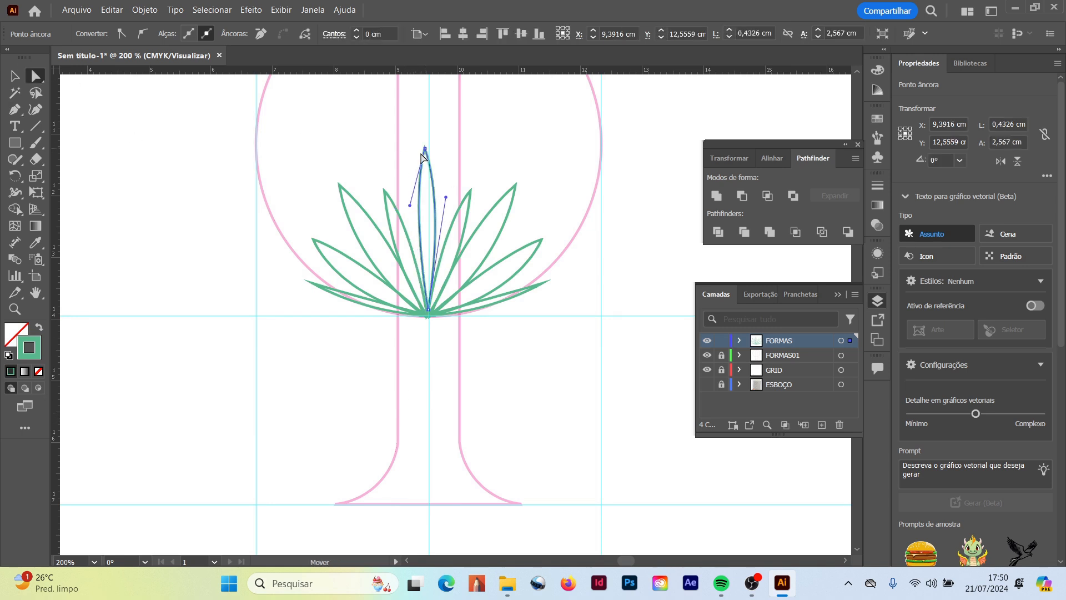
pyautogui.click(400, 205)
pyautogui.click(419, 200)
pyautogui.moveTo(410, 205); pyautogui.dragTo(399, 217)
pyautogui.click(439, 210)
pyautogui.click(436, 209)
pyautogui.click(456, 194)
pyautogui.click(435, 208)
pyautogui.click(453, 193)
pyautogui.click(436, 209)
pyautogui.moveTo(446, 198); pyautogui.dragTo(453, 191)
pyautogui.click(235, 227)
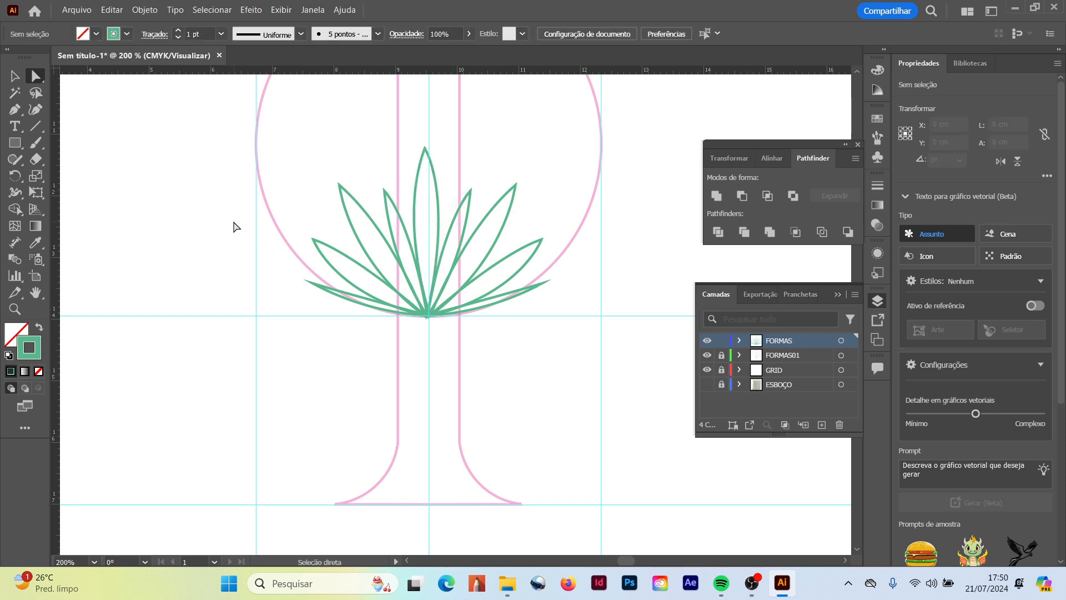
# Lock the FORMAS layer and create a new layer above it named FORMAS3.
pyautogui.scroll(5, 223, 172)
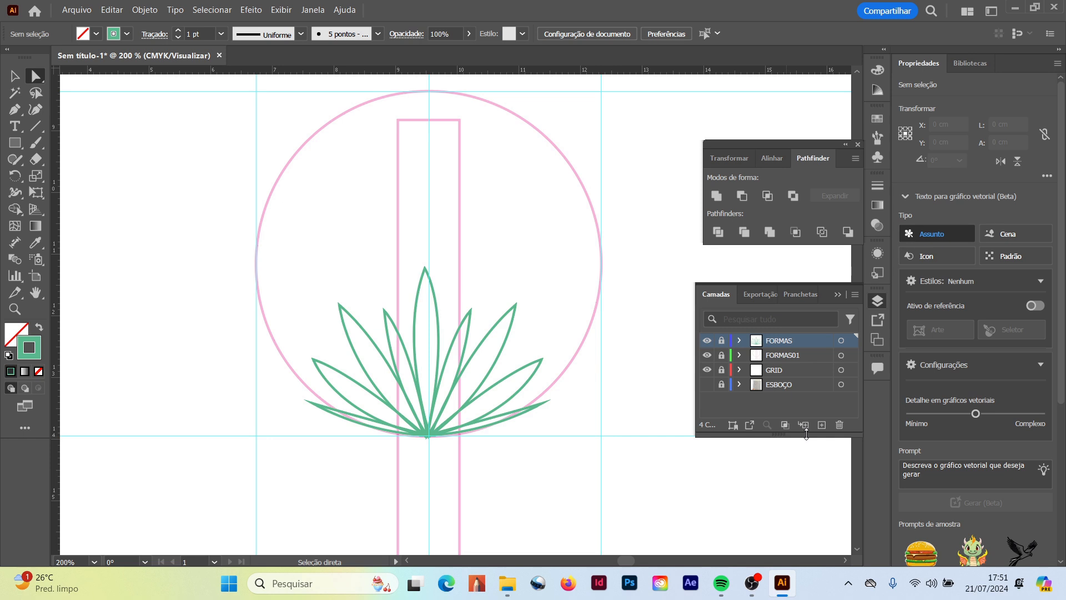
pyautogui.click(822, 425)
pyautogui.write('FORMAS3')
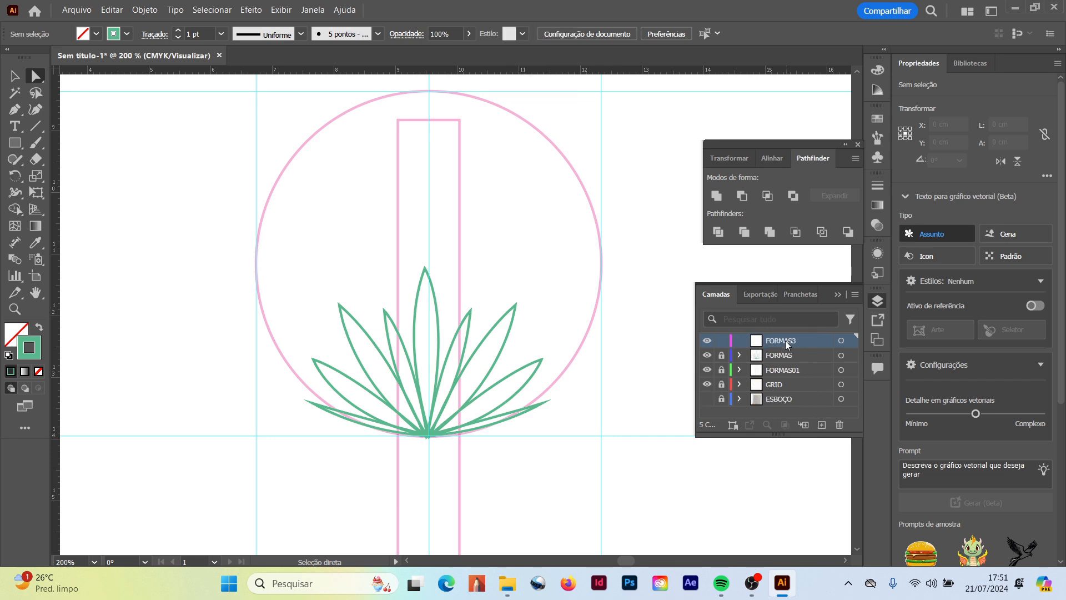
# Set the stroke colour to a bright red for the Pen tool.
pyautogui.write('p')
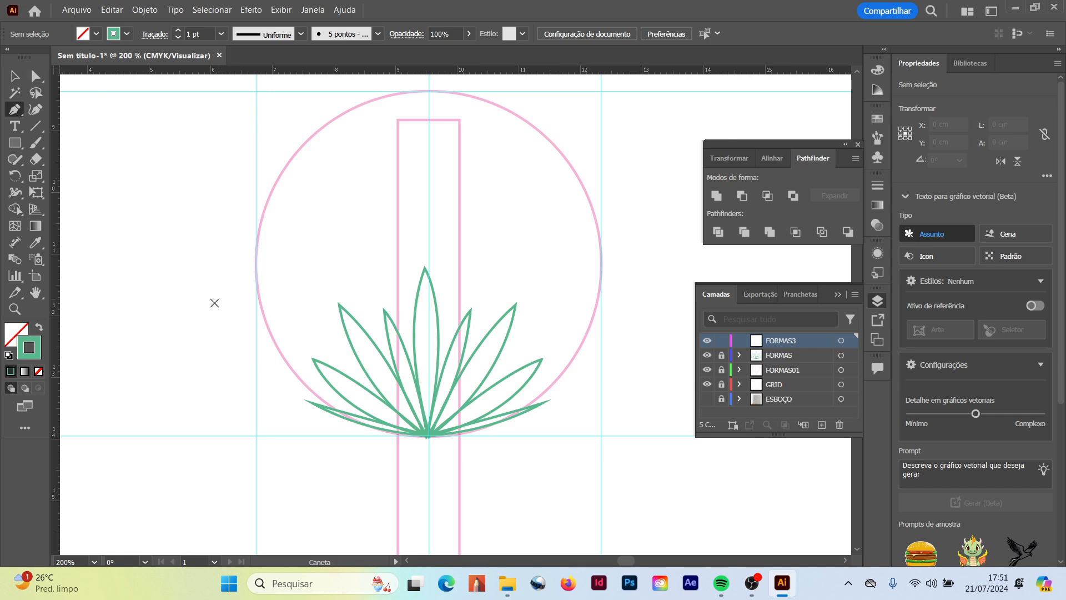
pyautogui.doubleClick(35, 342)
pyautogui.moveTo(552, 229); pyautogui.dragTo(609, 186)
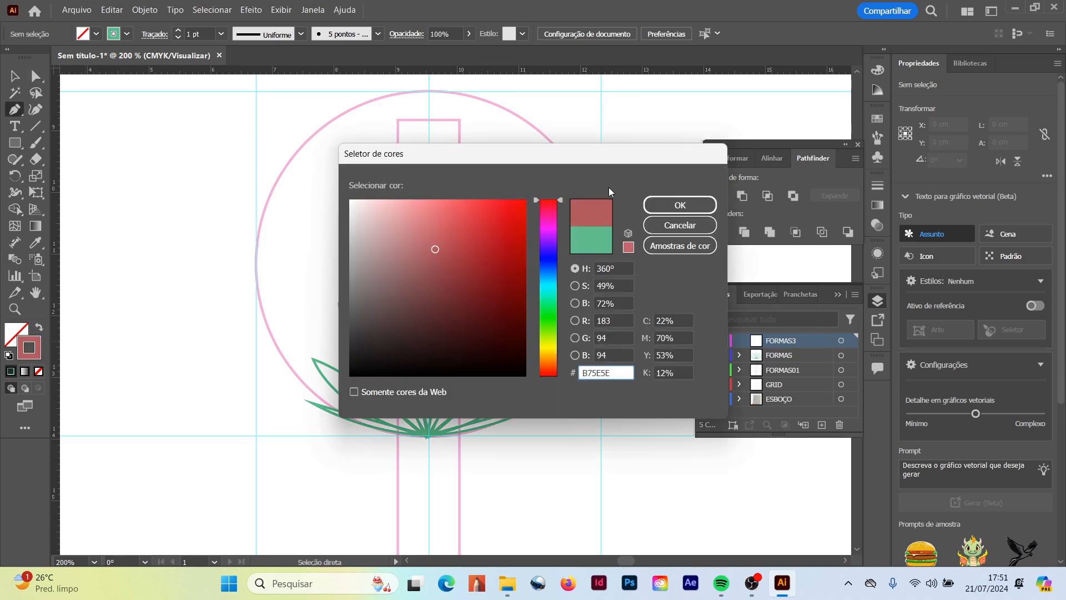
pyautogui.moveTo(484, 227); pyautogui.dragTo(536, 191)
pyautogui.click(695, 205)
pyautogui.press('capslock')
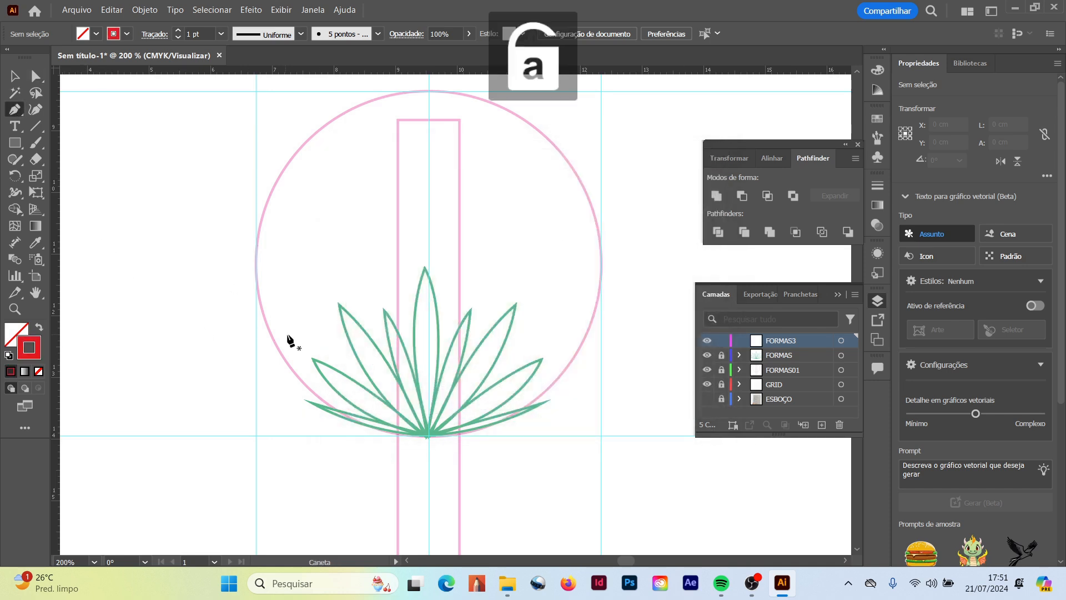
# Draw a large red leaf from near the leaf base point, following the crown circle's lower left arc, with its tip on the circle.
pyautogui.click(412, 432)
pyautogui.moveTo(256, 289); pyautogui.dragTo(243, 160)
pyautogui.click(258, 290)
pyautogui.moveTo(412, 432); pyautogui.dragTo(518, 435)
pyautogui.hotkey('ctrl', '-')
pyautogui.scroll(1, 555, 332)
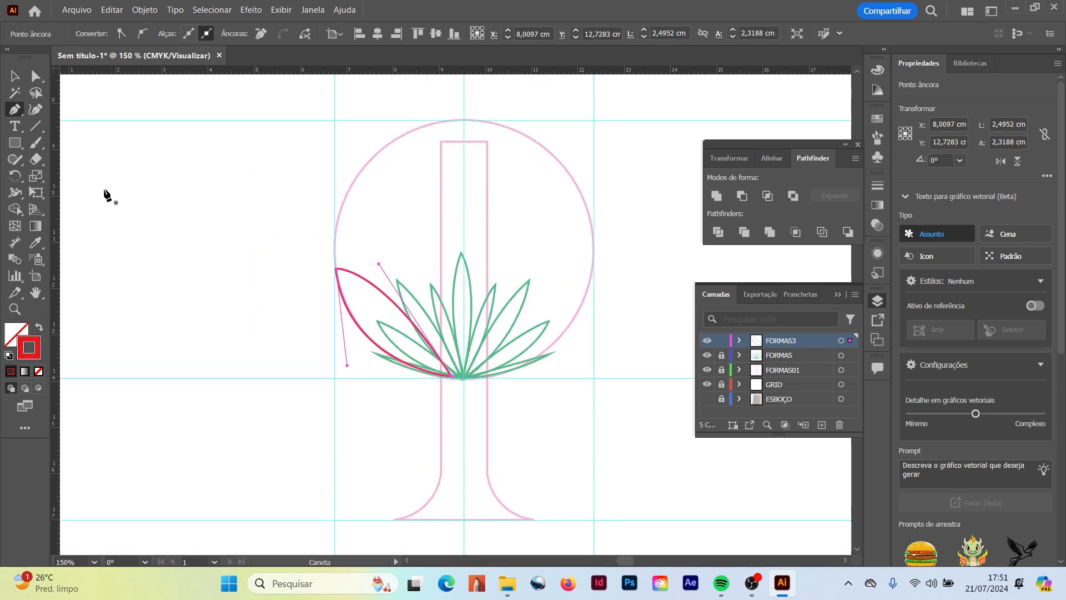
pyautogui.click(15, 76)
pyautogui.click(302, 251)
# Draw a second, taller red leaf from the first red leaf's base, with its tip inside the crown circle's upper left.
pyautogui.click(15, 108)
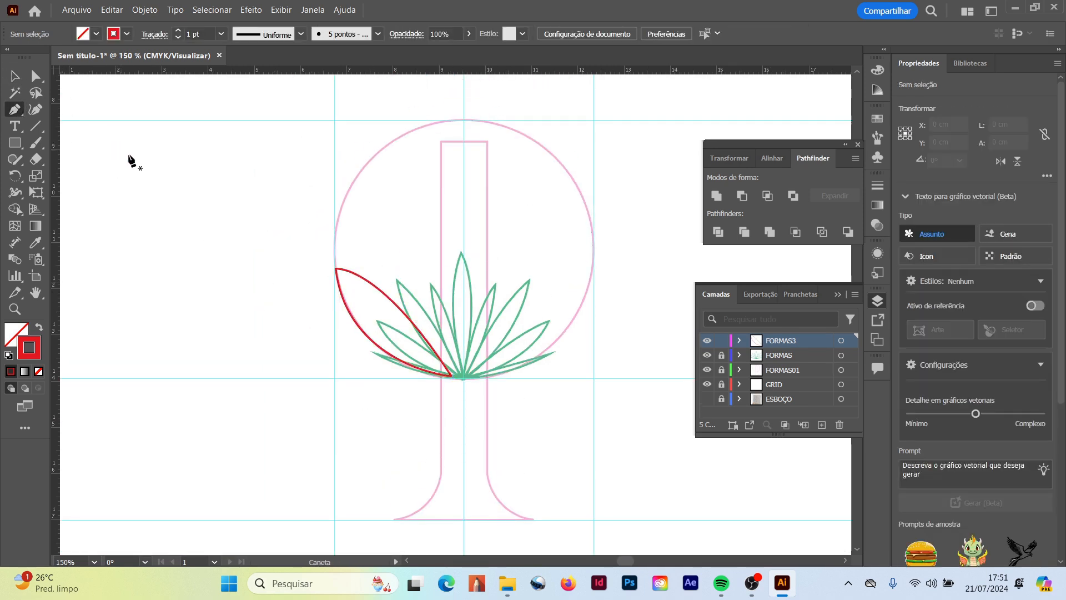
pyautogui.click(451, 378)
pyautogui.moveTo(364, 211); pyautogui.dragTo(367, 133)
pyautogui.click(365, 211)
pyautogui.moveTo(451, 378); pyautogui.dragTo(469, 524)
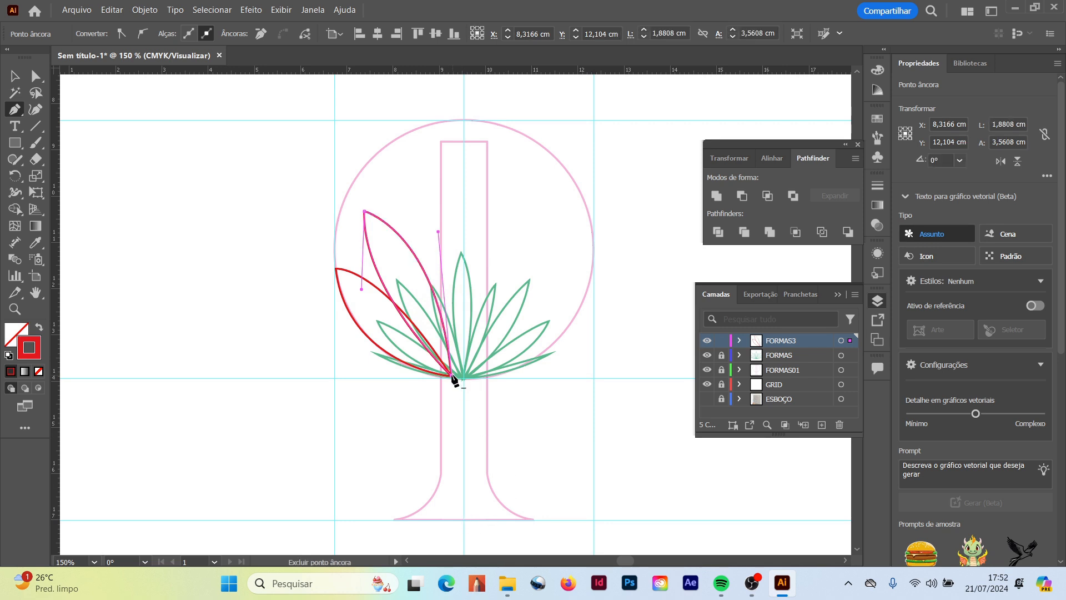
# Draw a third red leaf nearer the centre guide and rotate it more upright, with its base meeting the other two red leaves.
pyautogui.moveTo(462, 378); pyautogui.dragTo(438, 115)
pyautogui.moveTo(463, 378); pyautogui.dragTo(449, 537)
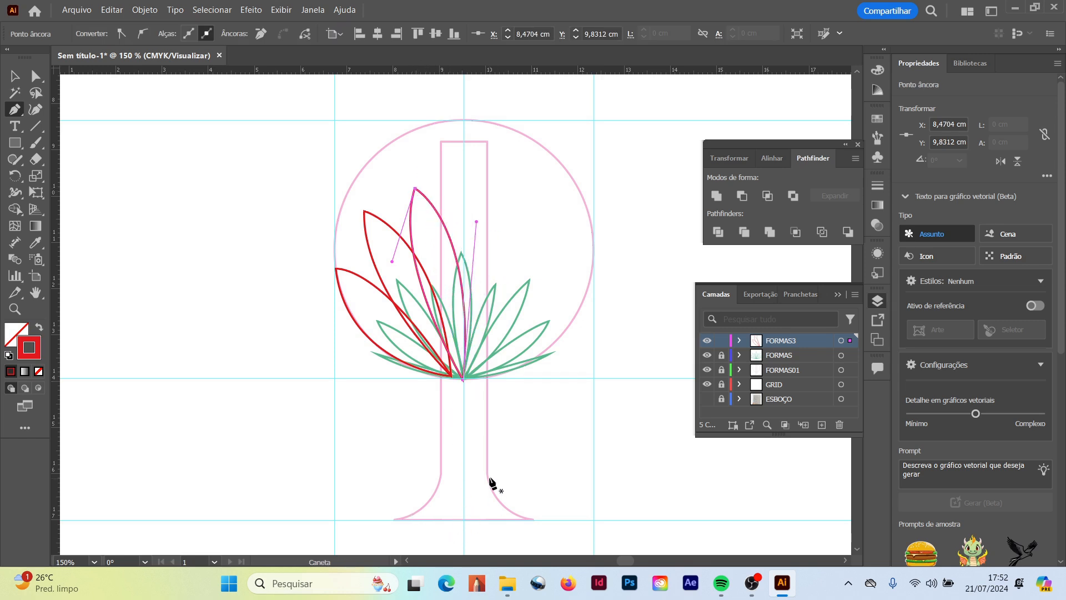
pyautogui.click(21, 77)
pyautogui.moveTo(450, 242); pyautogui.dragTo(451, 232)
pyautogui.moveTo(466, 274); pyautogui.dragTo(478, 275)
pyautogui.press('r')
pyautogui.moveTo(478, 380); pyautogui.dragTo(456, 392)
pyautogui.press('v')
# Stretch the three red leaves horizontally until their bases reach the centre guide, and move the tallest leaf's tip onto the guide.
pyautogui.moveTo(302, 177); pyautogui.dragTo(471, 331)
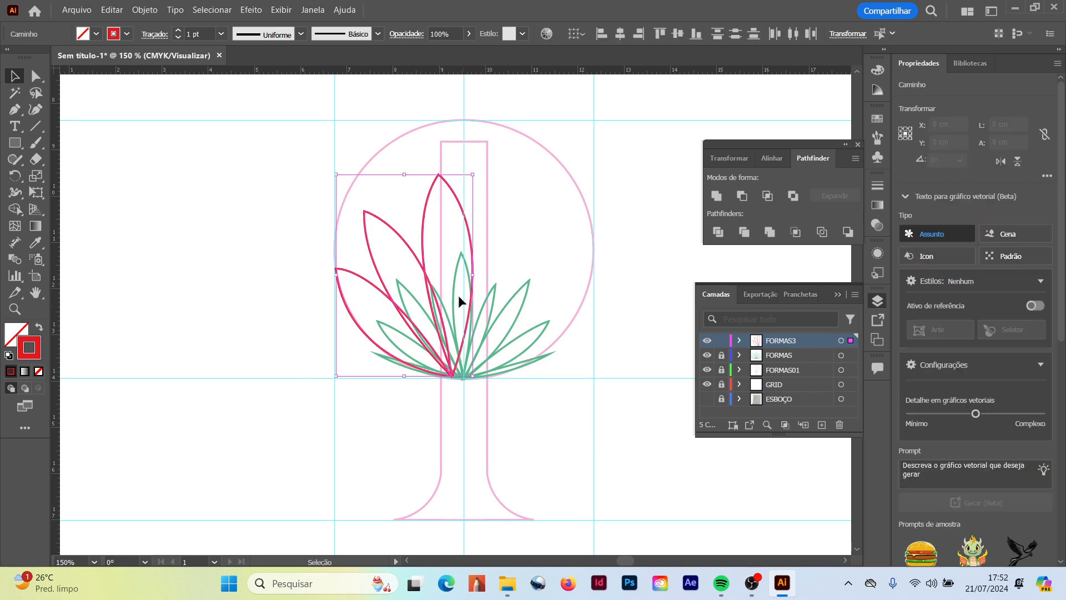
pyautogui.moveTo(475, 276); pyautogui.dragTo(486, 278)
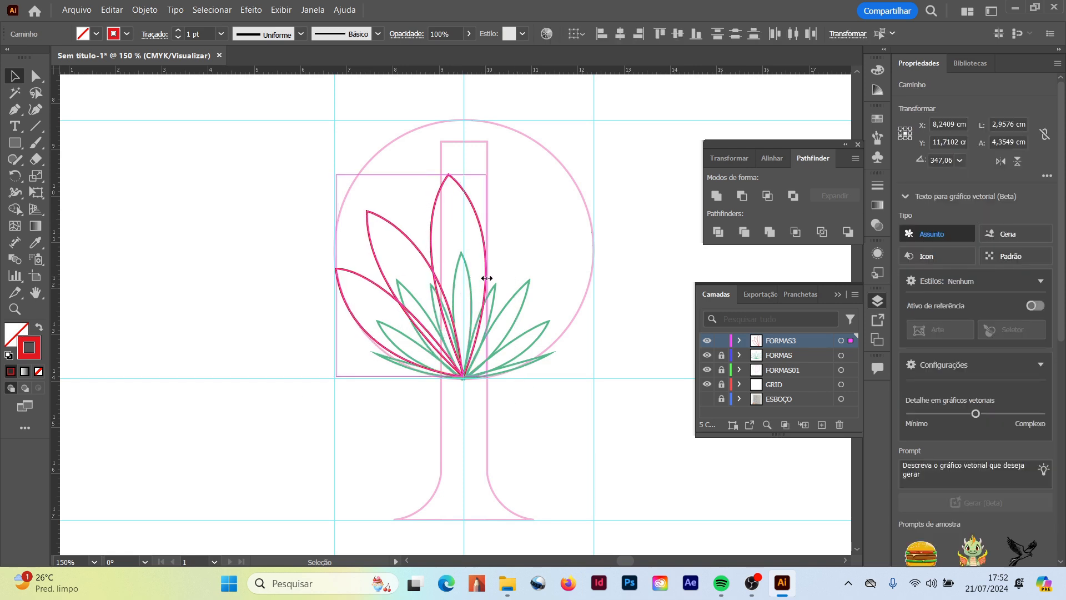
pyautogui.press('a')
pyautogui.click(449, 176)
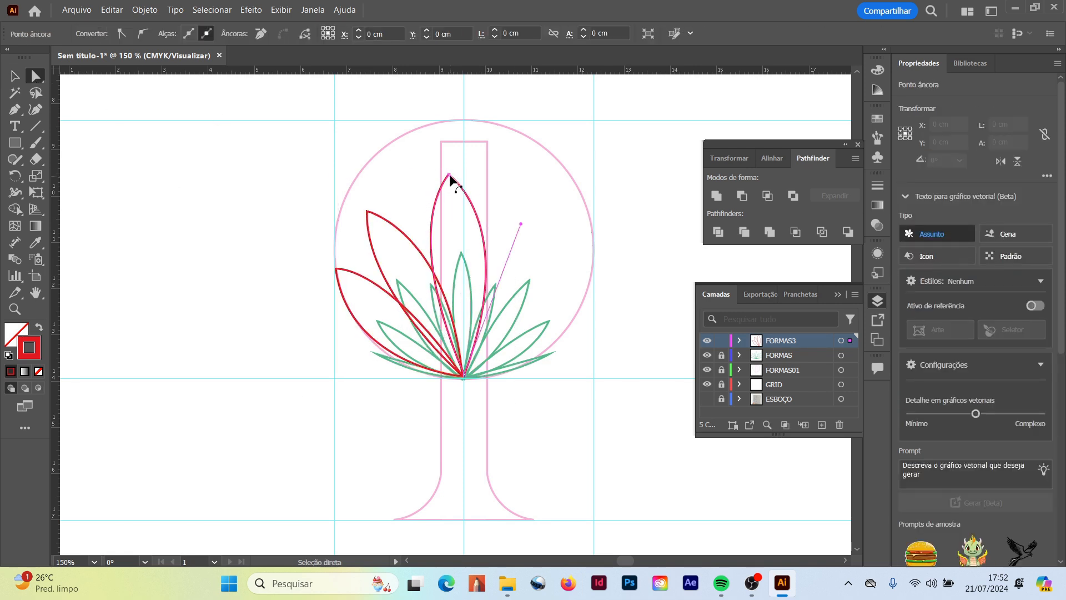
pyautogui.moveTo(450, 176); pyautogui.dragTo(462, 172)
pyautogui.click(219, 231)
# Reflect the two left red leaves across the vertical axis as a copy.
pyautogui.press('v')
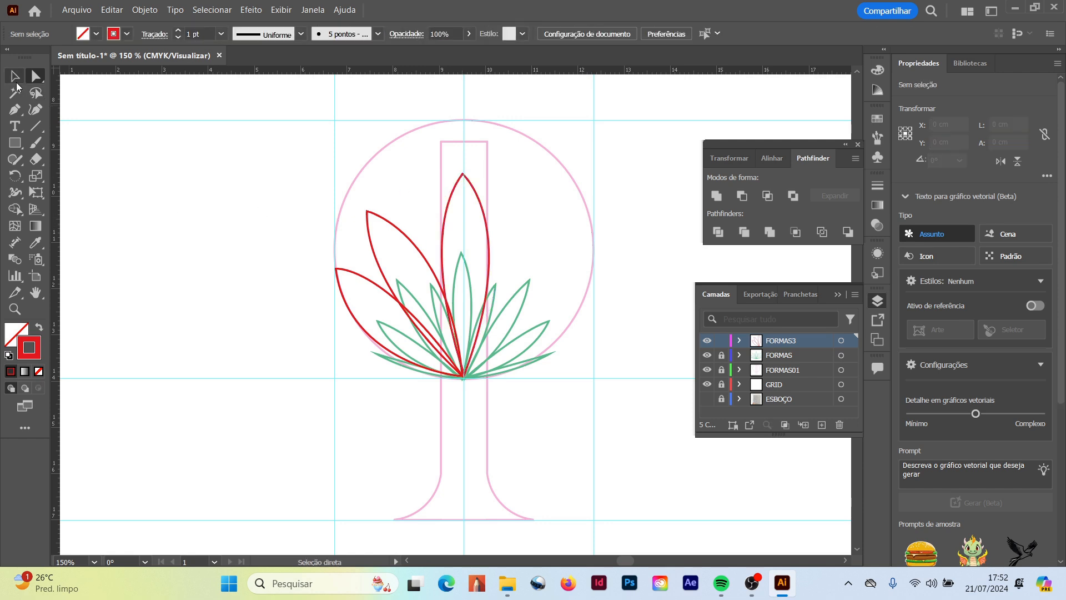
pyautogui.click(418, 251)
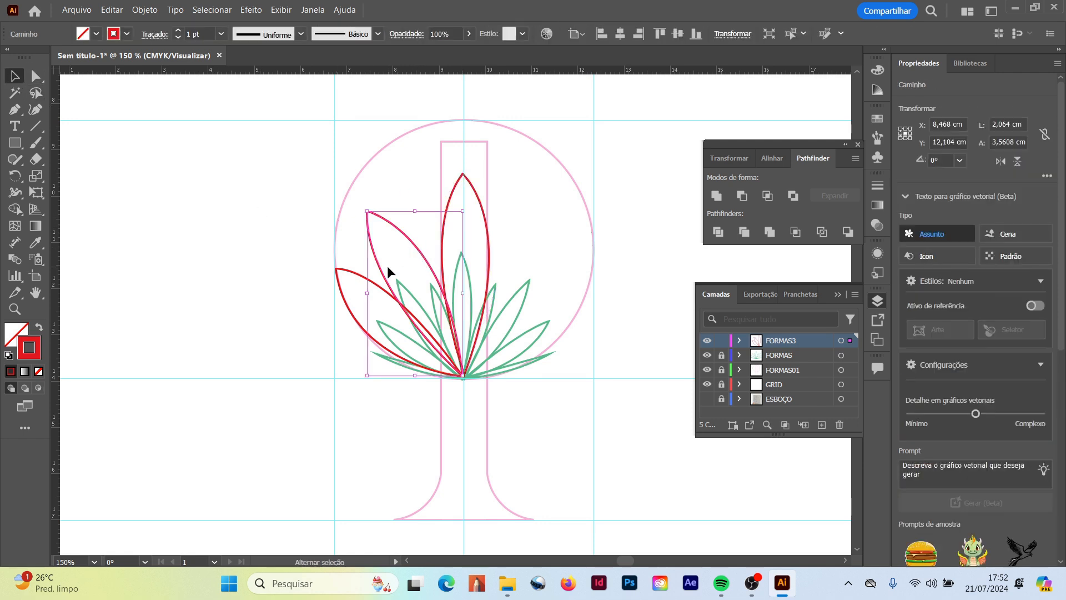
pyautogui.keyDown('shift'); pyautogui.click(358, 277); pyautogui.keyUp('shift')
pyautogui.click(145, 10)
pyautogui.moveTo(372, 29)
pyautogui.click(405, 82)
pyautogui.click(472, 383)
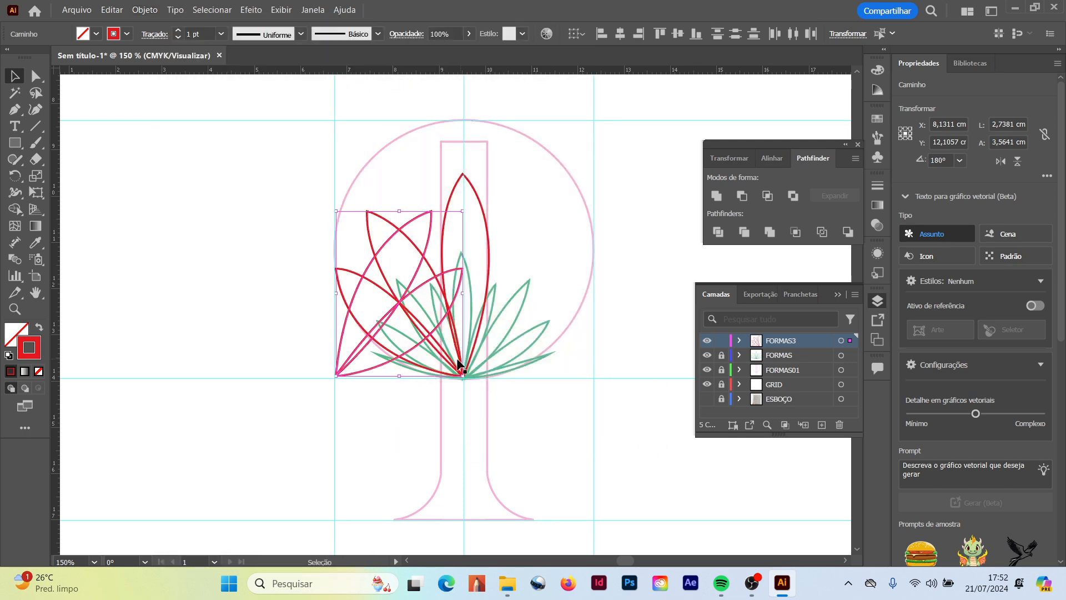
# Move the two mirrored red leaves to the right of the centre guide so that their bases meet the shared base point.
pyautogui.click(372, 370)
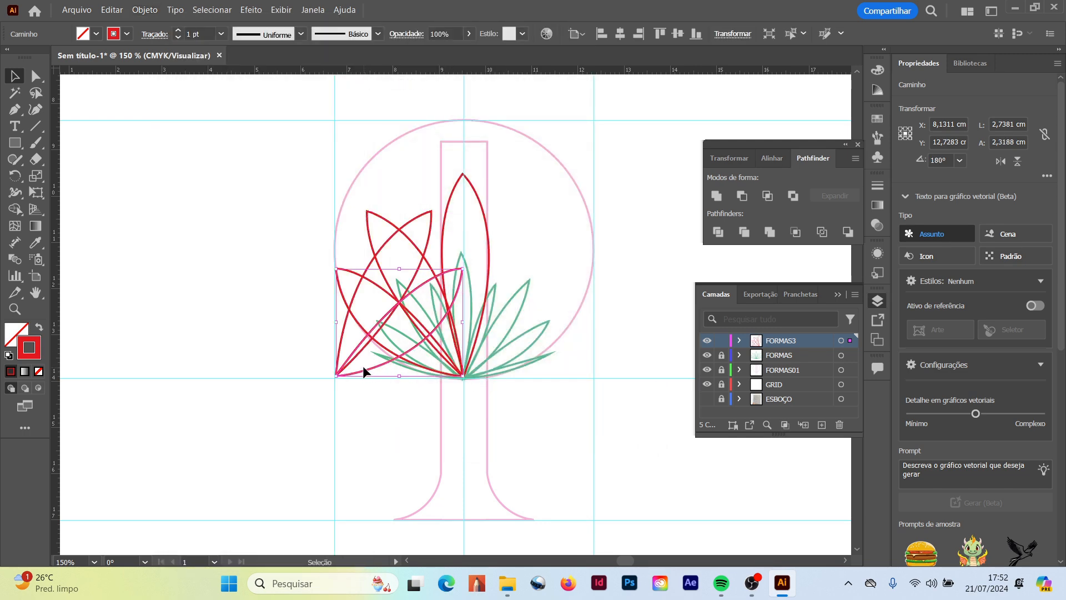
pyautogui.keyDown('shift'); pyautogui.click(342, 340); pyautogui.keyUp('shift')
pyautogui.moveTo(362, 368); pyautogui.dragTo(493, 371)
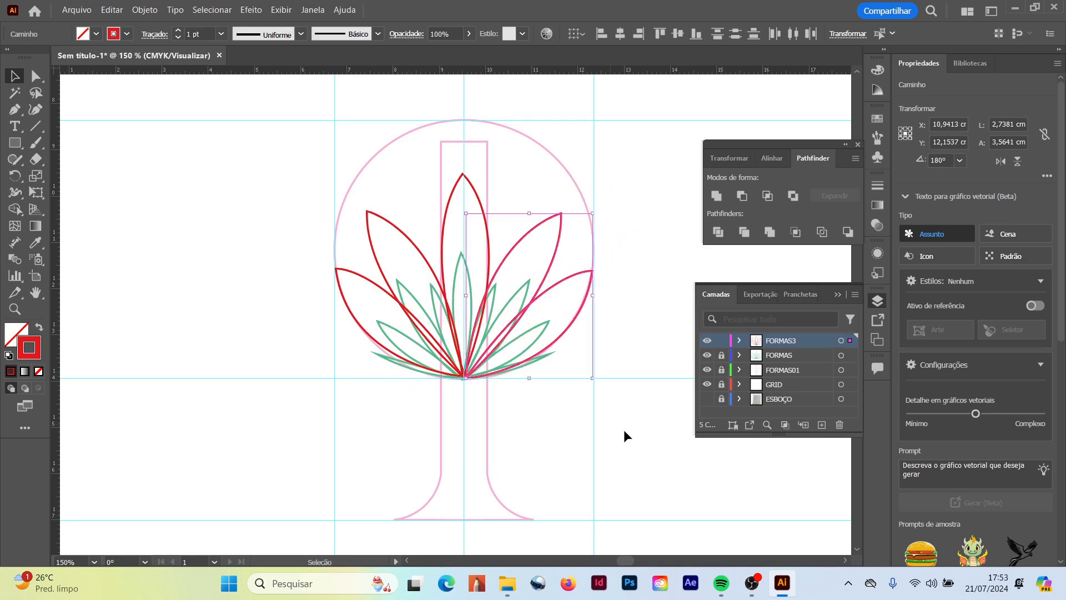
pyautogui.click(645, 438)
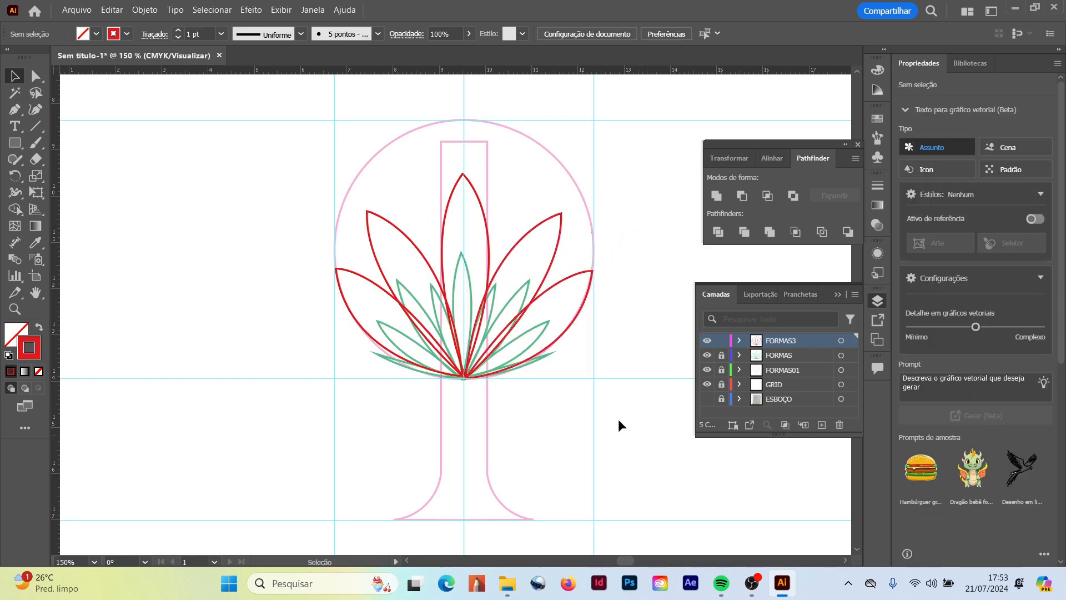
# Draw a wide pointed leaf about 2.5 cm wide and 5.6 cm high from the crown circle's top to the shared base point.
pyautogui.press('p')
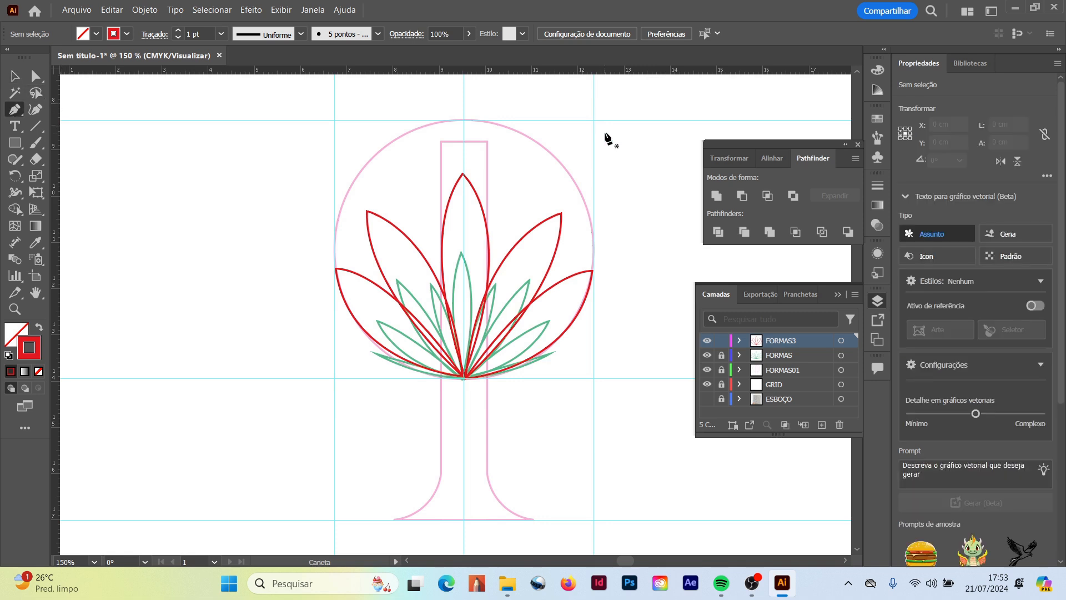
pyautogui.click(463, 120)
pyautogui.moveTo(464, 378); pyautogui.dragTo(588, 481)
pyautogui.scroll(4, 581, 411)
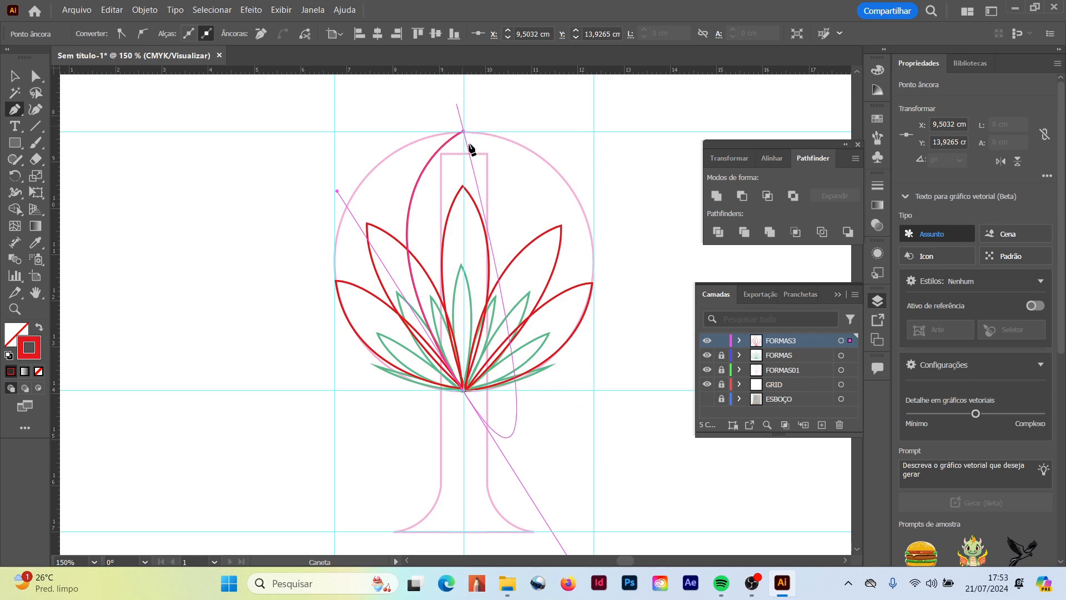
pyautogui.click(465, 392)
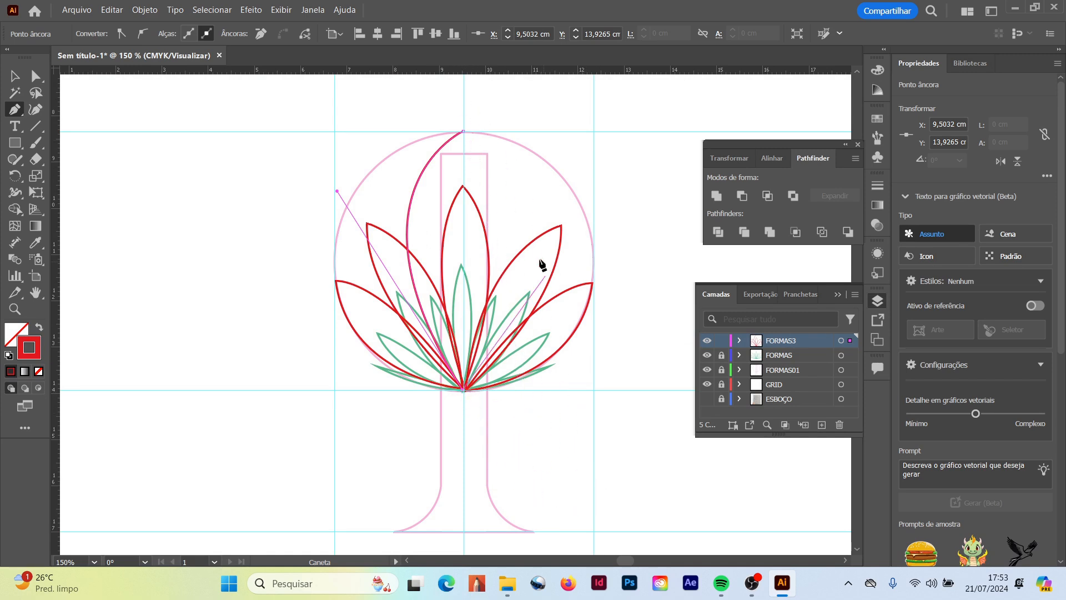
pyautogui.moveTo(463, 131); pyautogui.dragTo(329, 118)
# Create a new layer on top of FORMAS3 and name it FORMAS04.
pyautogui.press('v')
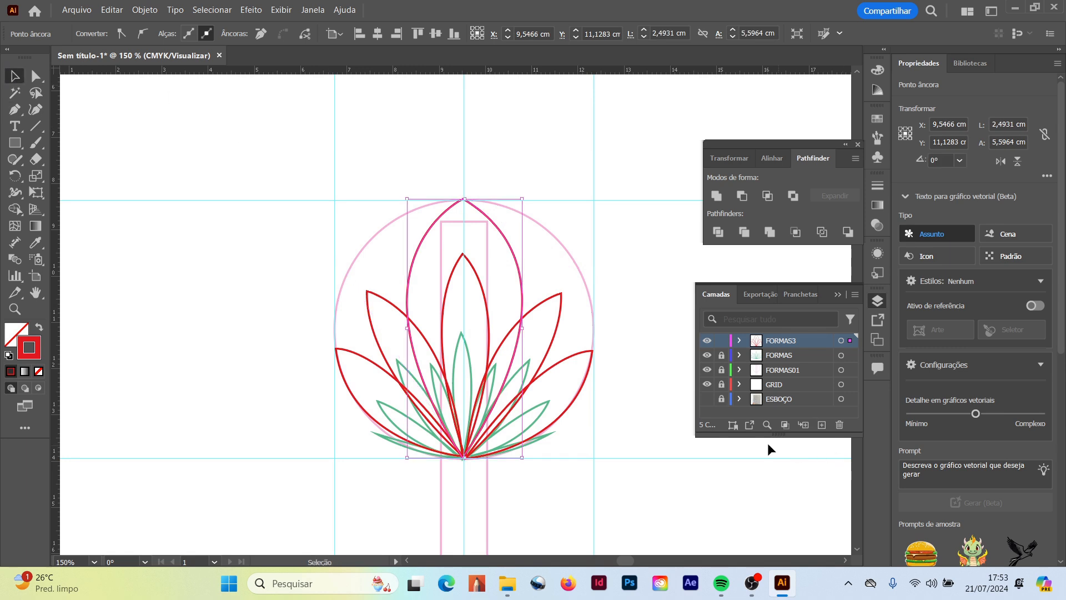
pyautogui.click(822, 425)
pyautogui.doubleClick(789, 340)
pyautogui.write('for')
pyautogui.press('BackSpace')
pyautogui.press('capslock')
pyautogui.write('FORMAS04')
pyautogui.press('Return')
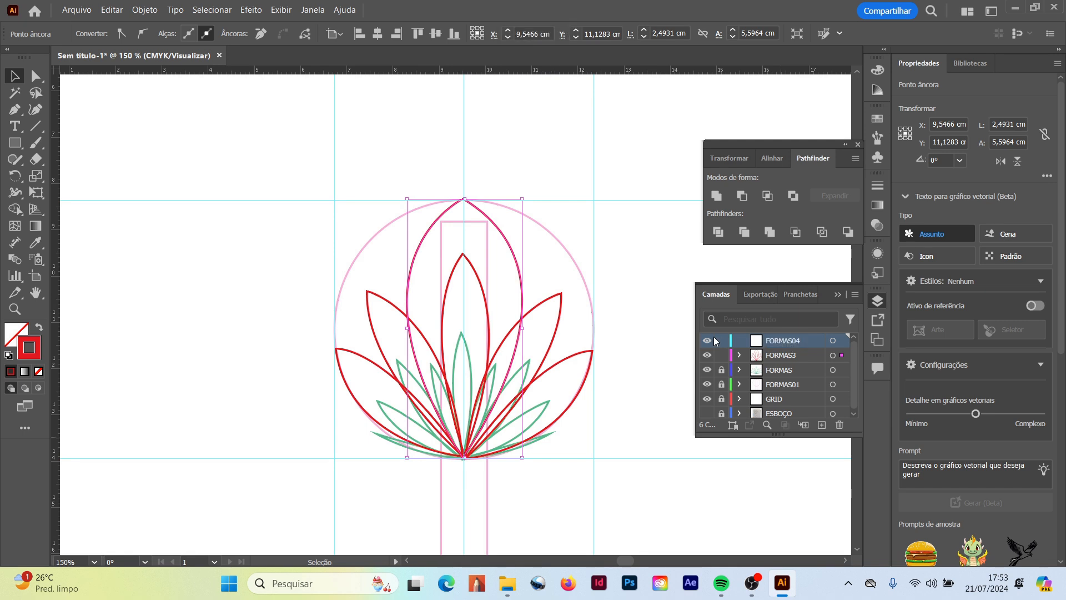
# Set the stroke colour of the tallest leaf, reaching the crown circle's top, to blue 0031FF.
pyautogui.click(431, 238)
pyautogui.click(416, 261)
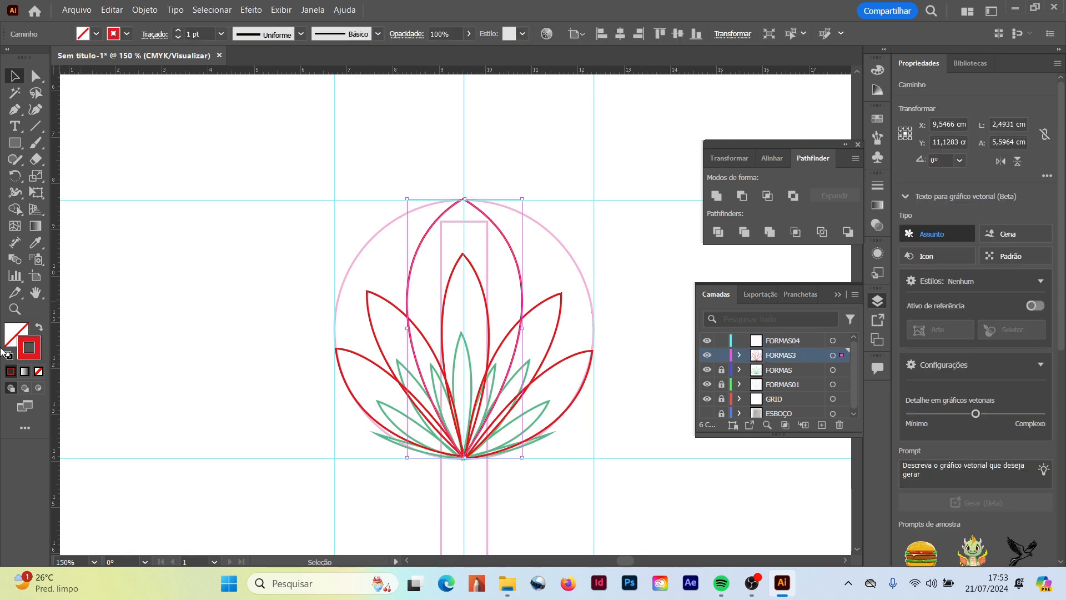
pyautogui.doubleClick(33, 350)
pyautogui.click(547, 266)
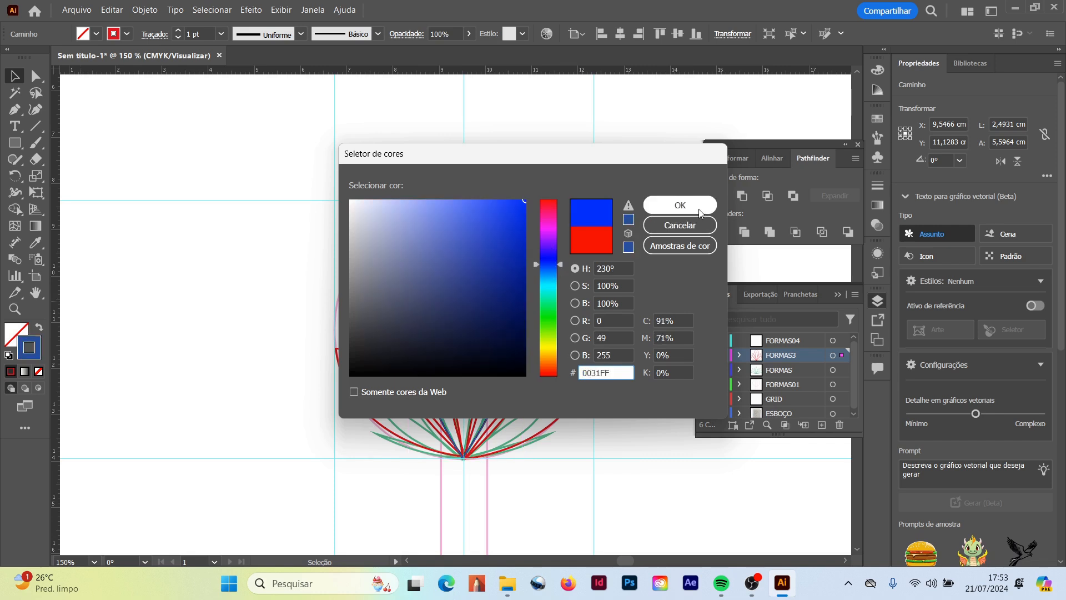
pyautogui.click(679, 205)
pyautogui.click(611, 206)
# Draw a pointed blue leaf about 2.6 cm wide and 3.9 cm high from the shared base point to the crown circle's upper-left edge.
pyautogui.click(14, 112)
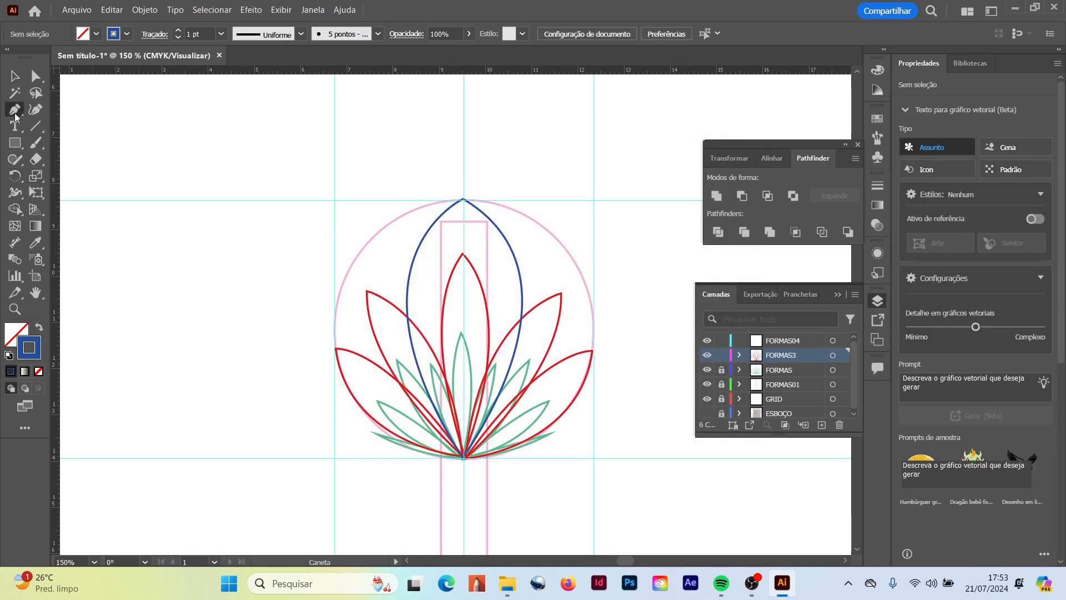
pyautogui.press('capslock')
pyautogui.click(464, 459)
pyautogui.moveTo(345, 276); pyautogui.dragTo(358, 174)
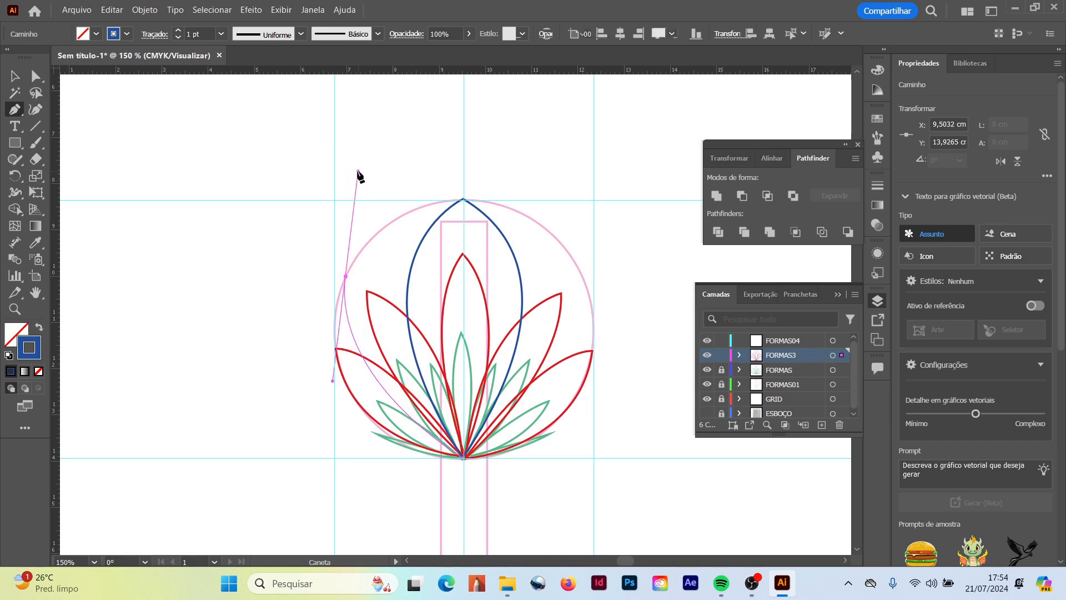
pyautogui.click(345, 276)
pyautogui.moveTo(464, 458); pyautogui.dragTo(472, 494)
pyautogui.press('v')
pyautogui.click(381, 122)
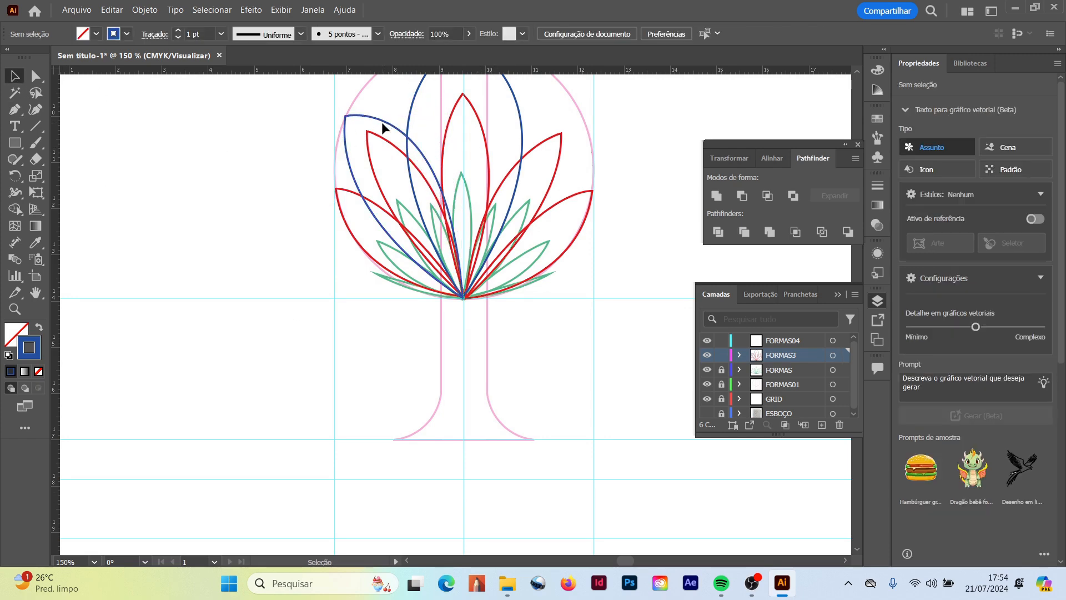
# Reflect a copy of the blue side leaf and place it right of the centre guide with its base at the shared base point.
pyautogui.click(382, 124)
pyautogui.click(144, 10)
pyautogui.moveTo(201, 22)
pyautogui.click(401, 83)
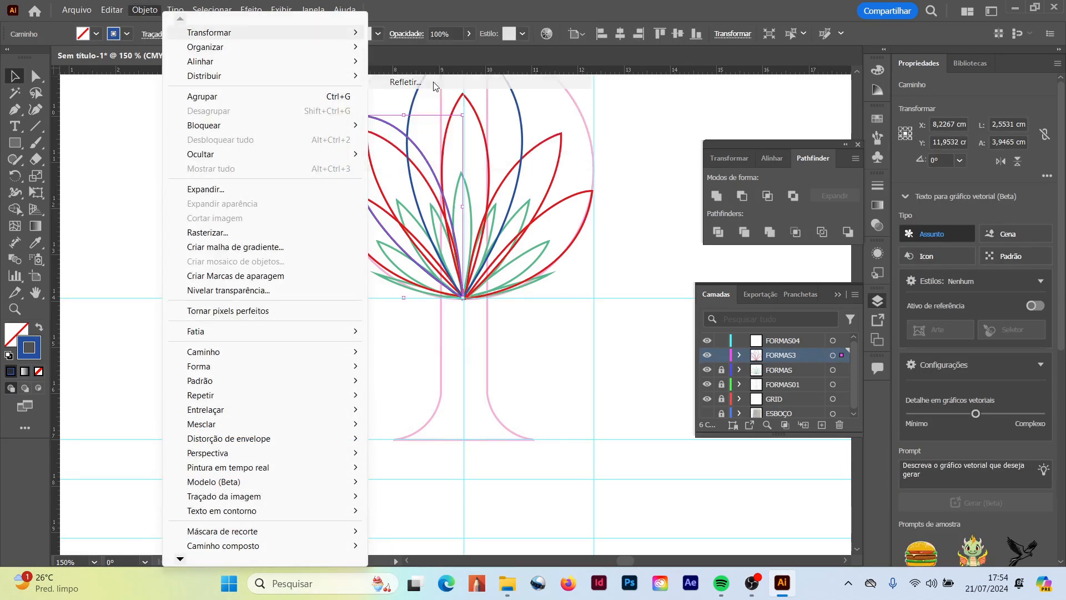
pyautogui.click(461, 379)
pyautogui.moveTo(436, 119); pyautogui.dragTo(551, 126)
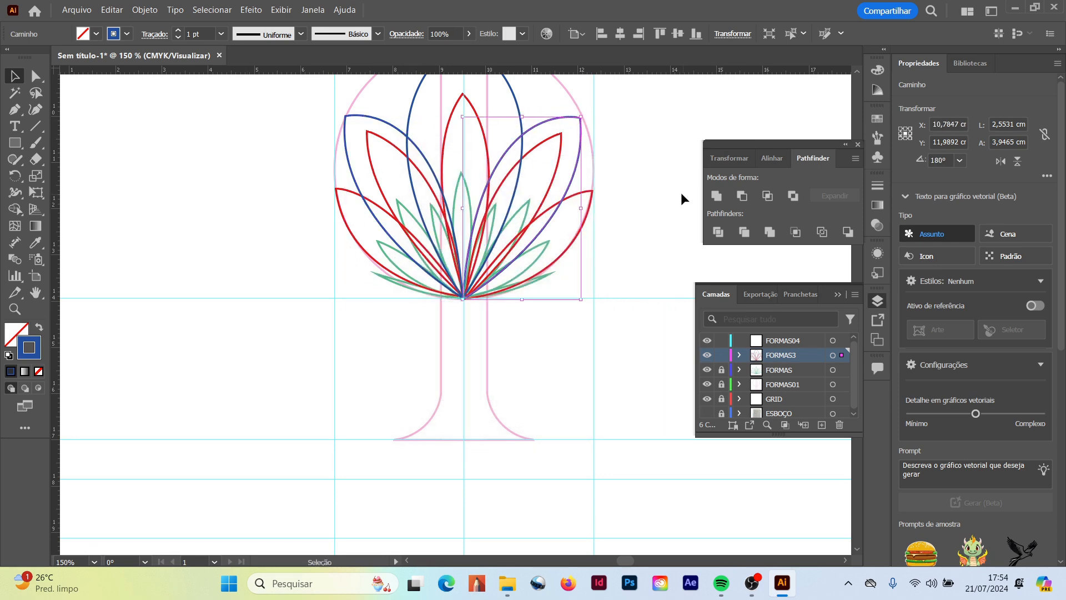
pyautogui.click(584, 143)
pyautogui.scroll(3, 647, 167)
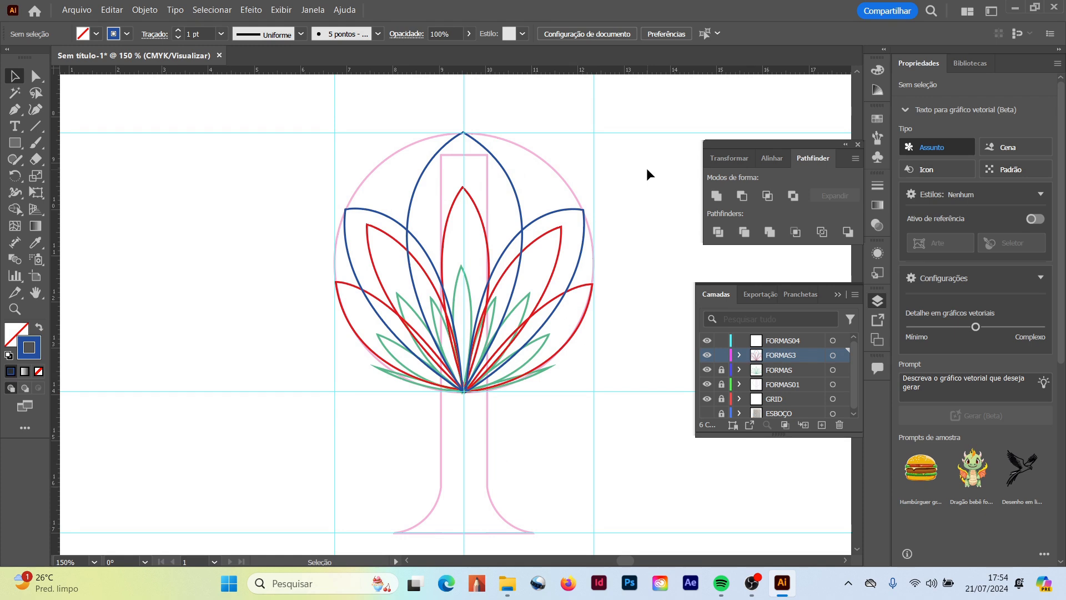
pyautogui.hotkey('ctrl', '-')
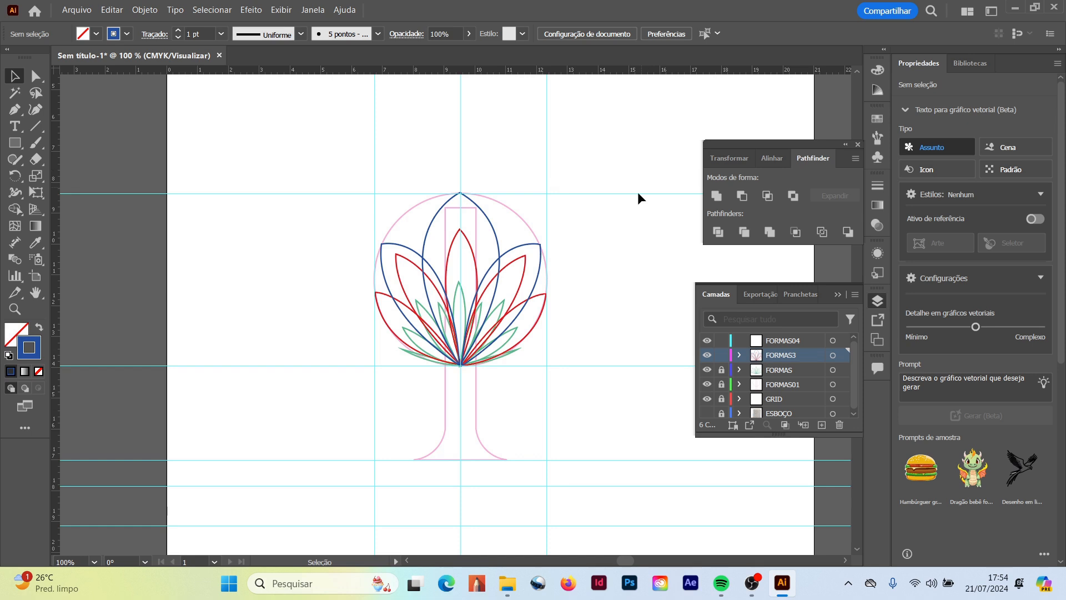
# Move the three blue leaves from the FORMAS3 layer to the FORMAS04 layer.
pyautogui.click(486, 219)
pyautogui.keyDown('shift'); pyautogui.click(523, 246); pyautogui.keyUp('shift')
pyautogui.keyDown('shift'); pyautogui.click(400, 248); pyautogui.keyUp('shift')
pyautogui.moveTo(844, 345); pyautogui.dragTo(843, 341)
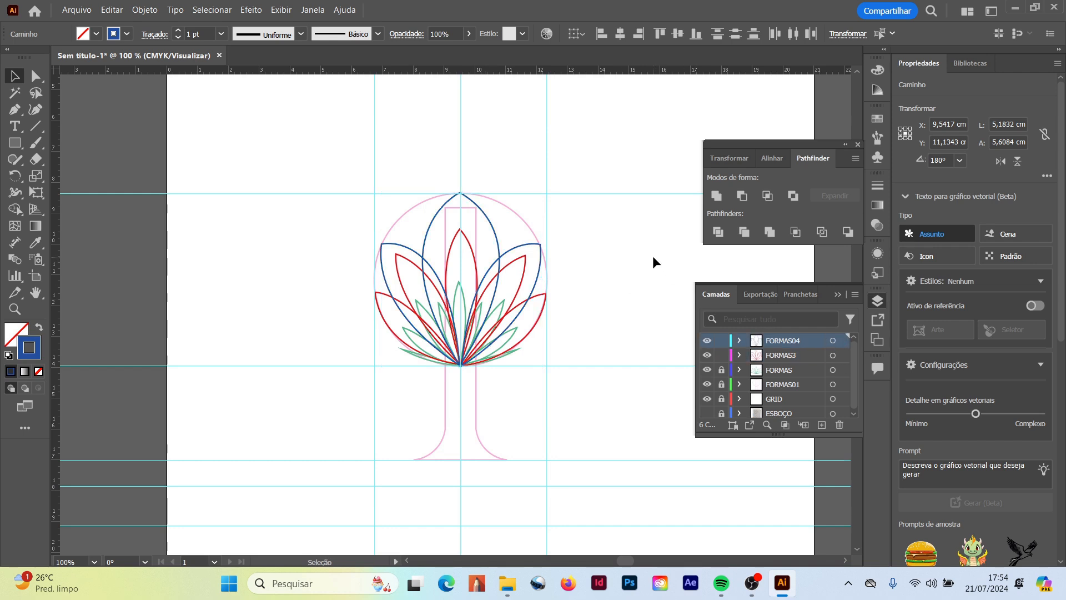
pyautogui.click(653, 259)
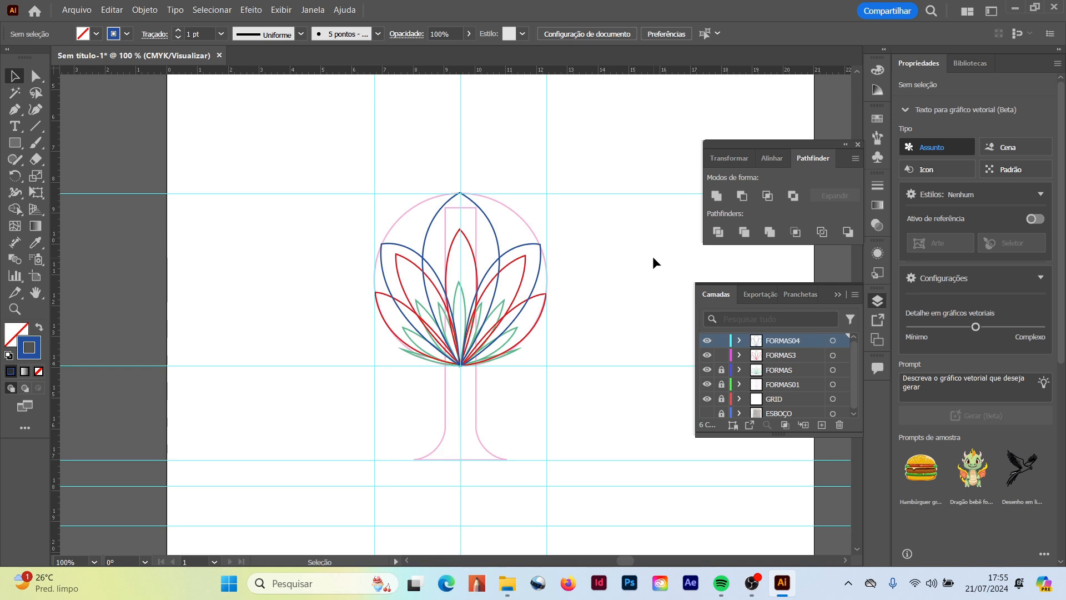
# Toggle the visibility of the ESBOÇO layer to compare the drawn shapes with the sketch.
pyautogui.click(721, 413)
pyautogui.click(707, 413)
pyautogui.click(708, 413)
pyautogui.click(714, 414)
pyautogui.click(707, 414)
pyautogui.click(707, 413)
# Hide the GRID layer and unlock the FORMAS and FORMAS01 layers.
pyautogui.click(721, 399)
pyautogui.click(707, 400)
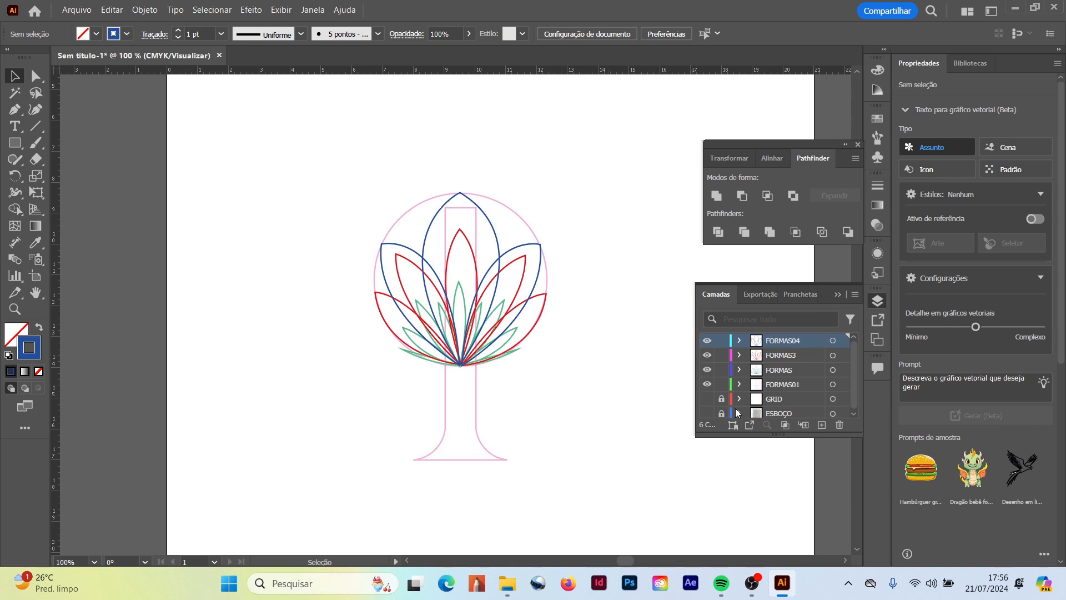
pyautogui.click(761, 390)
# Set the trunk's stroke colour to black with CMYK values 0, 0, 0, 100.
pyautogui.click(476, 396)
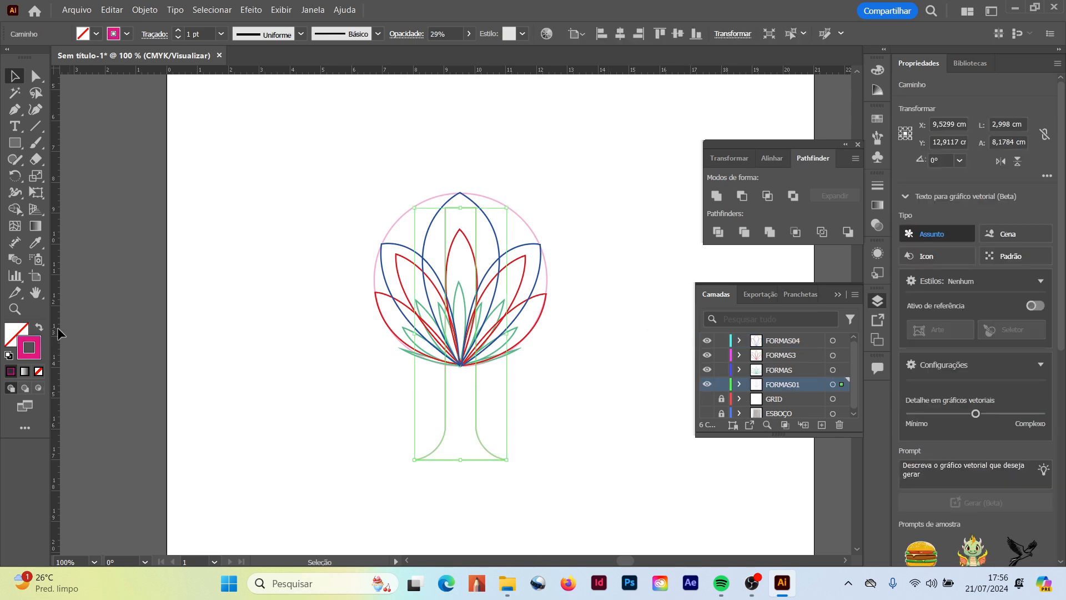
pyautogui.doubleClick(29, 347)
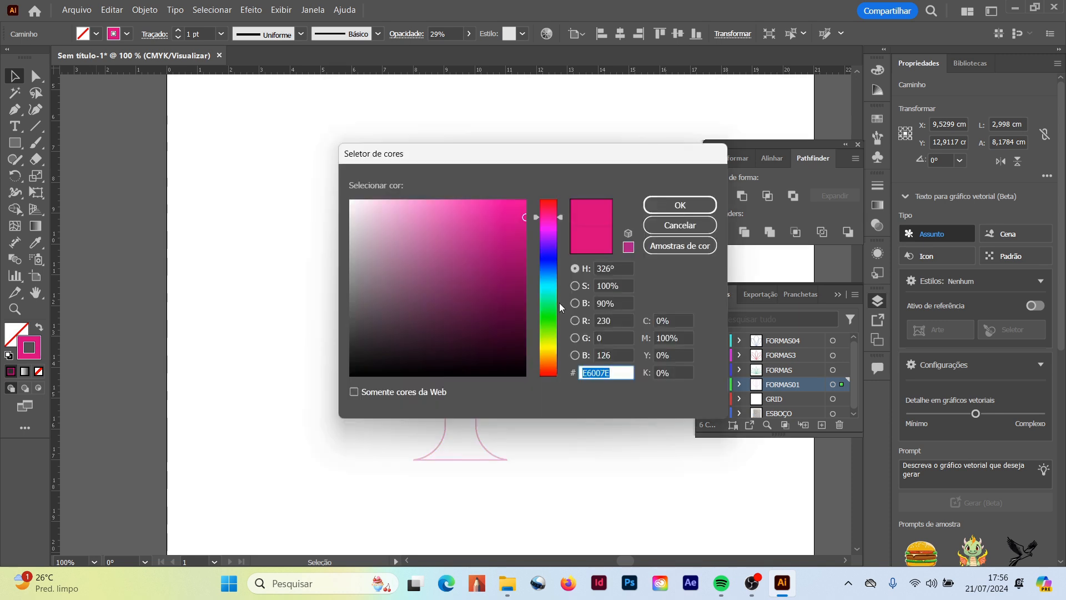
pyautogui.doubleClick(682, 337)
pyautogui.write('0')
pyautogui.press('Tab')
pyautogui.press('Tab')
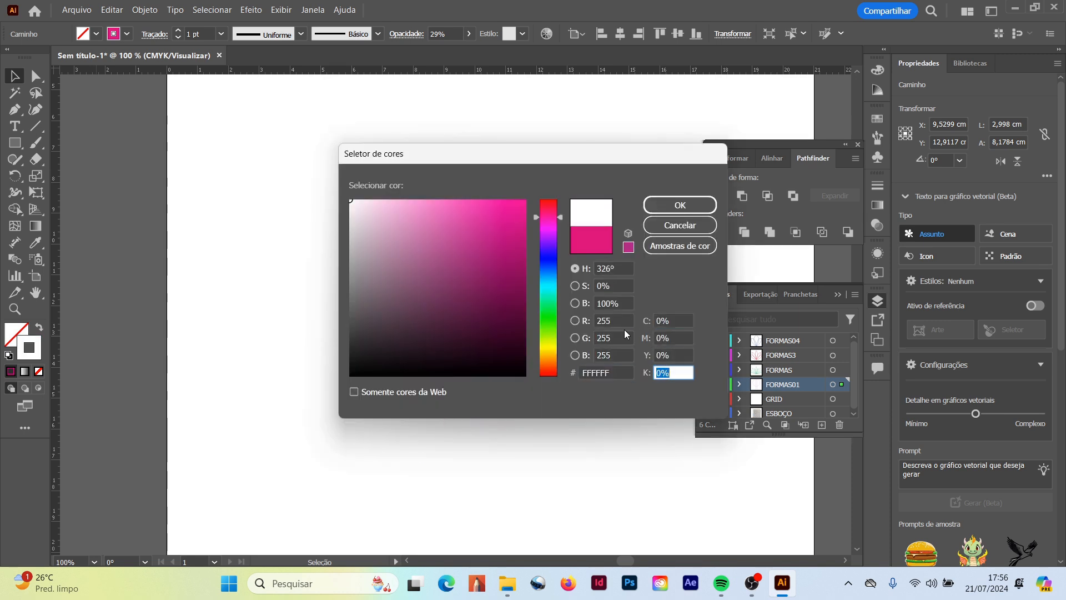
pyautogui.write('100')
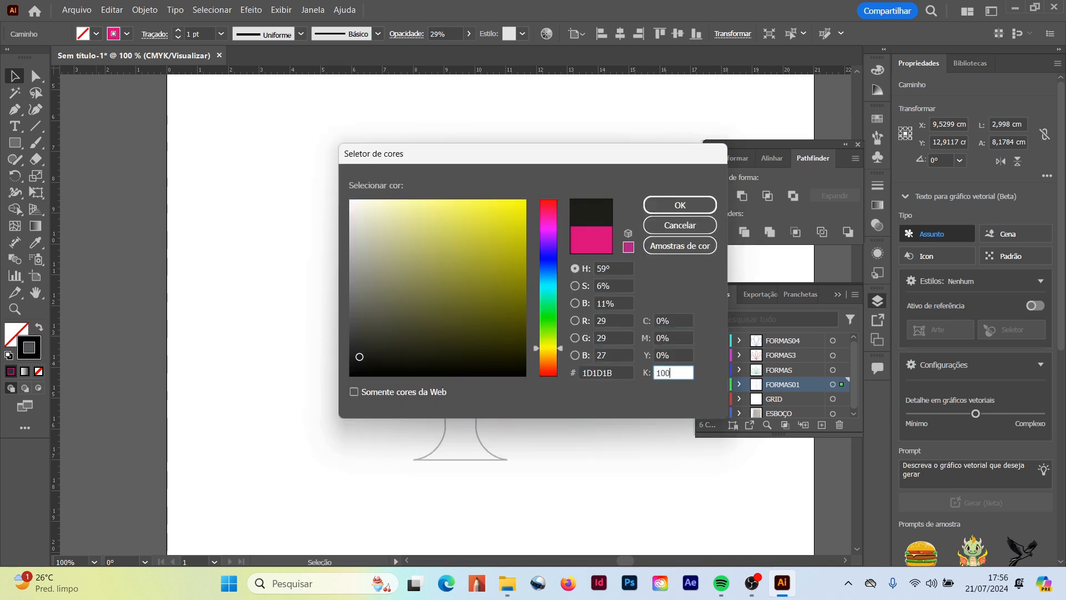
pyautogui.press('Return')
pyautogui.click(598, 305)
# Isolate the FORMAS01 layer by hiding the FORMAS, FORMAS3 and FORMAS04 leaf layers.
pyautogui.click(722, 385)
pyautogui.keyDown('alt'); pyautogui.click(707, 385); pyautogui.keyUp('alt')
pyautogui.click(721, 385)
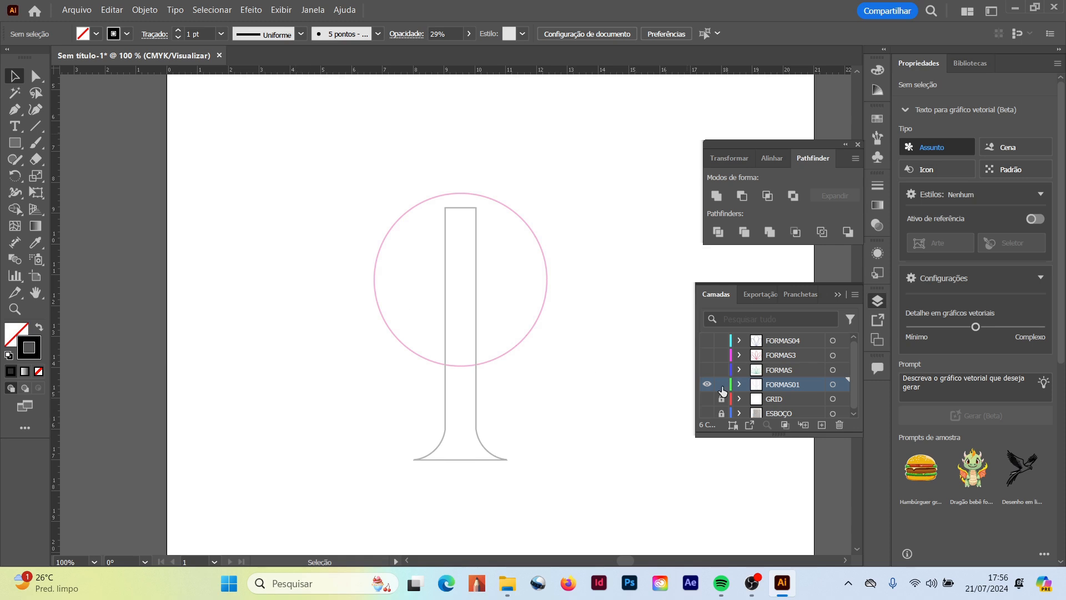
pyautogui.hotkey('ctrl', '-')
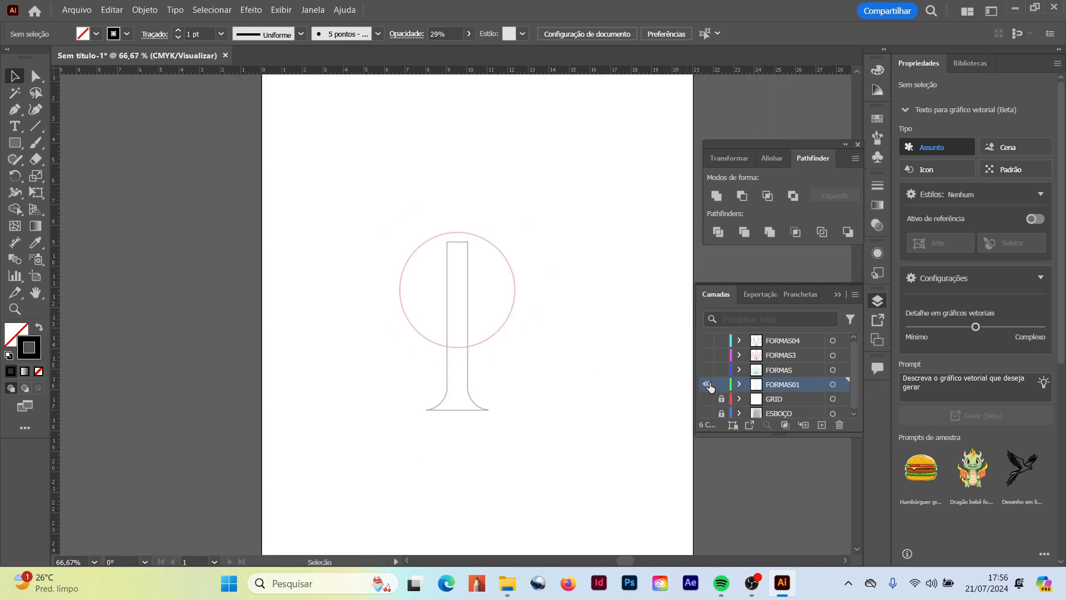
pyautogui.hotkey('ctrl', '-')
pyautogui.hotkey('ctrl', 'y')
pyautogui.hotkey('ctrl', 'y')
pyautogui.click(706, 385)
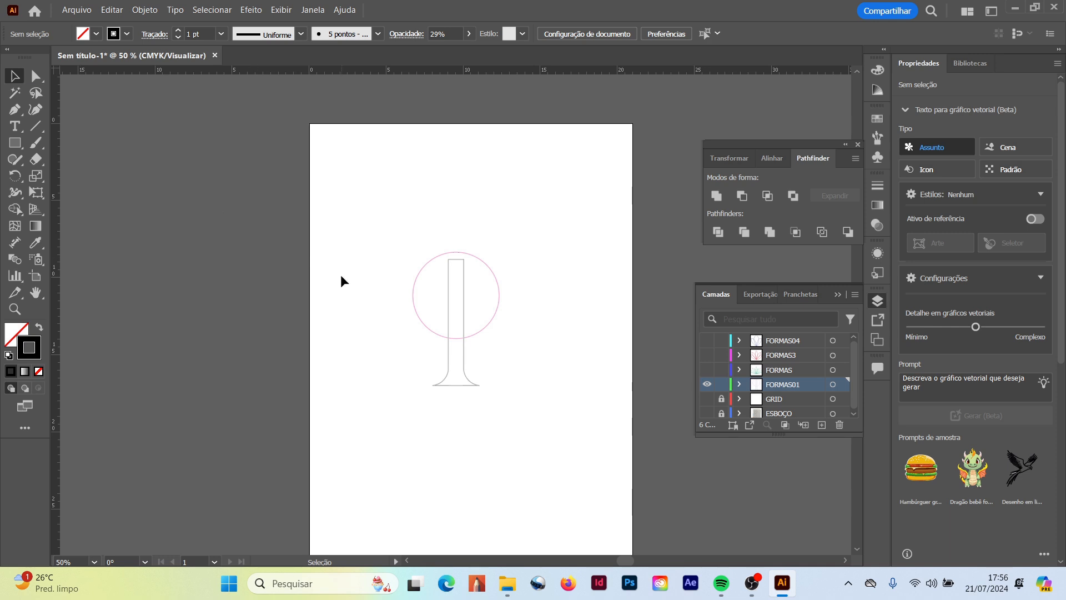
# Set the opacity of the crown circle and the trunk to 100%.
pyautogui.click(463, 369)
pyautogui.moveTo(385, 234); pyautogui.dragTo(535, 418)
pyautogui.hotkey('ctrl', 'shift', 'a')
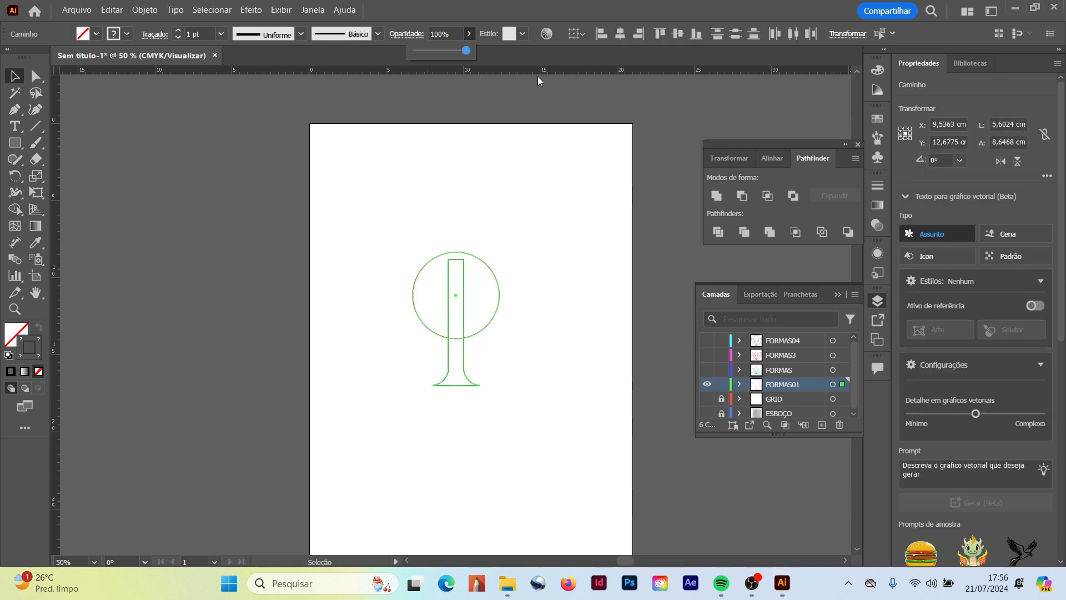
# Delete the crown circle around the top of the trunk.
pyautogui.press('z')
pyautogui.click(459, 358)
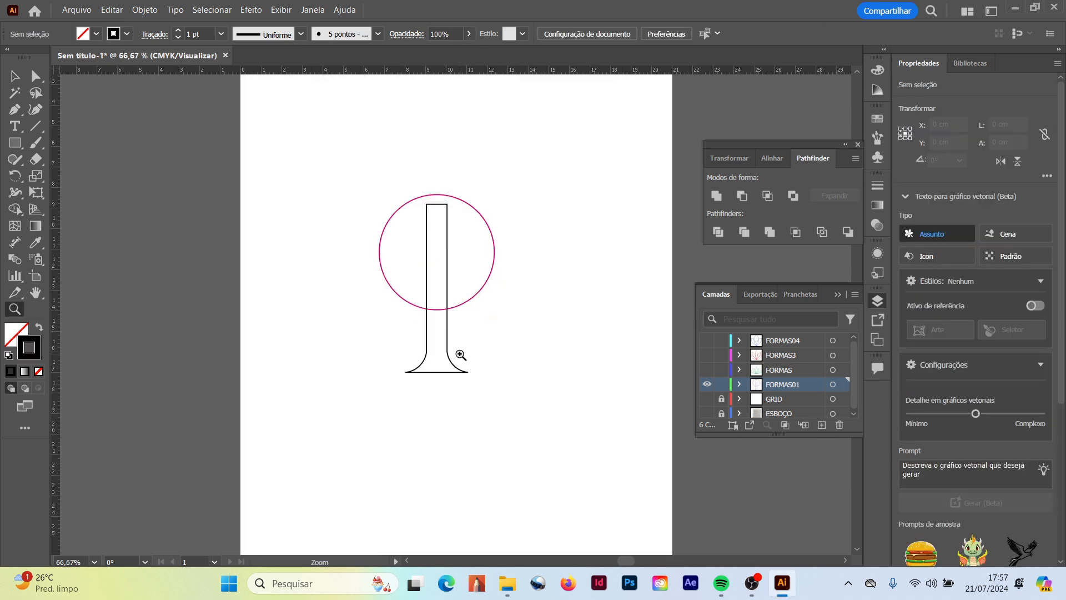
pyautogui.click(453, 298)
pyautogui.press('v')
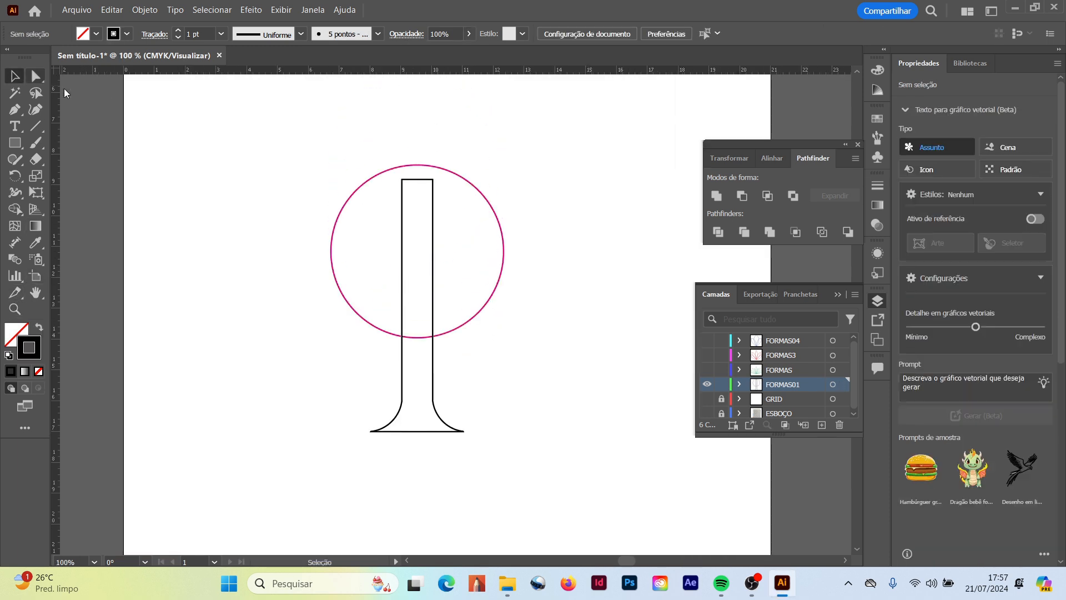
pyautogui.click(450, 172)
pyautogui.press('Delete')
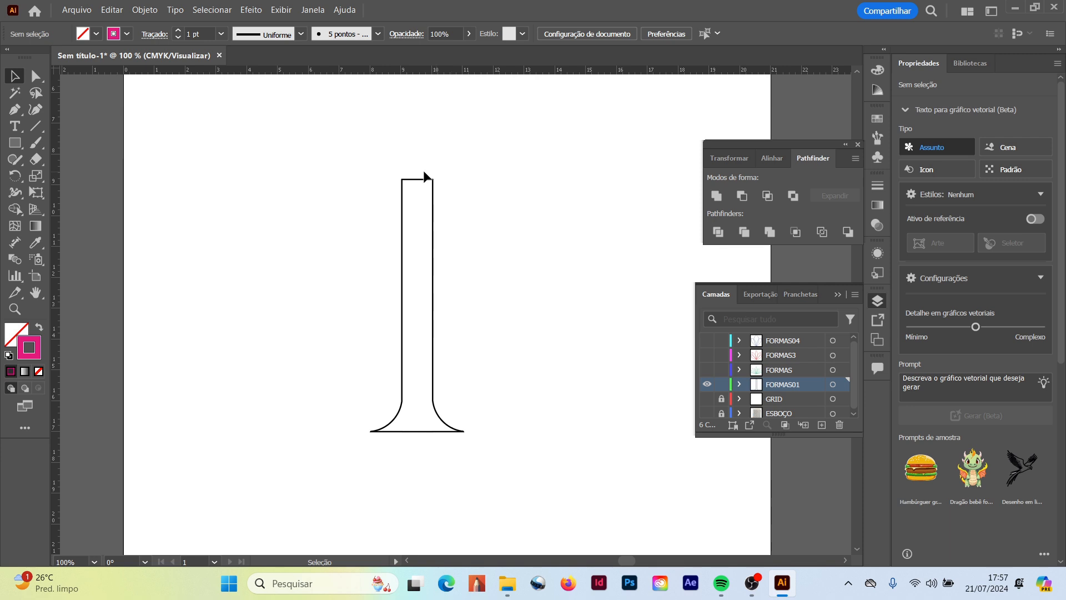
# Show only the FORMAS layer and set the stroke of all its green leaves to CMYK 0, 0, 0, 100.
pyautogui.click(707, 370)
pyautogui.click(707, 384)
pyautogui.click(465, 331)
pyautogui.moveTo(341, 235); pyautogui.dragTo(495, 354)
pyautogui.doubleClick(30, 341)
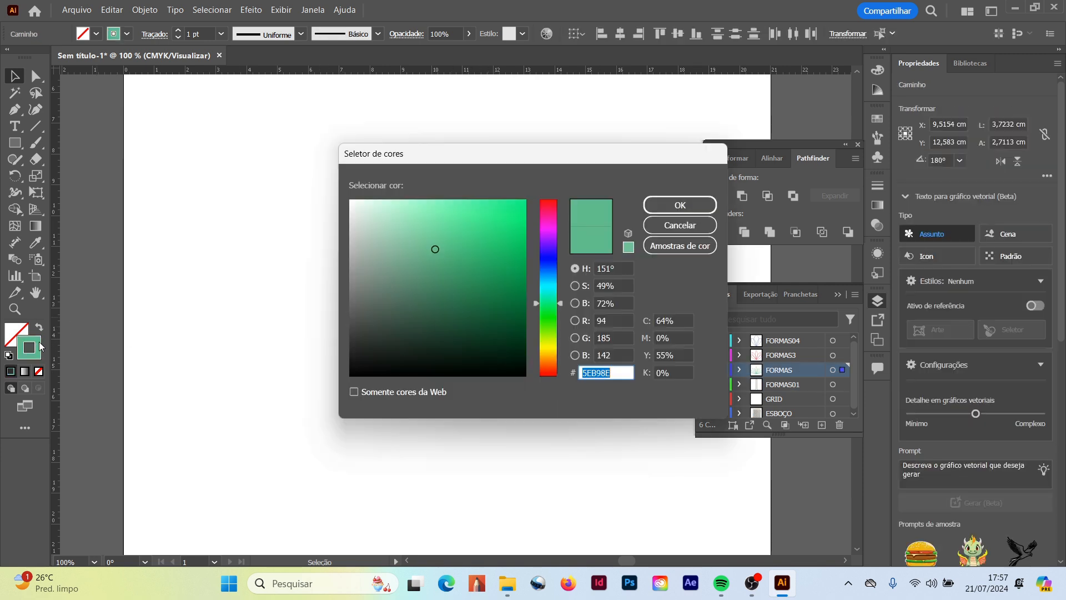
pyautogui.click(656, 321)
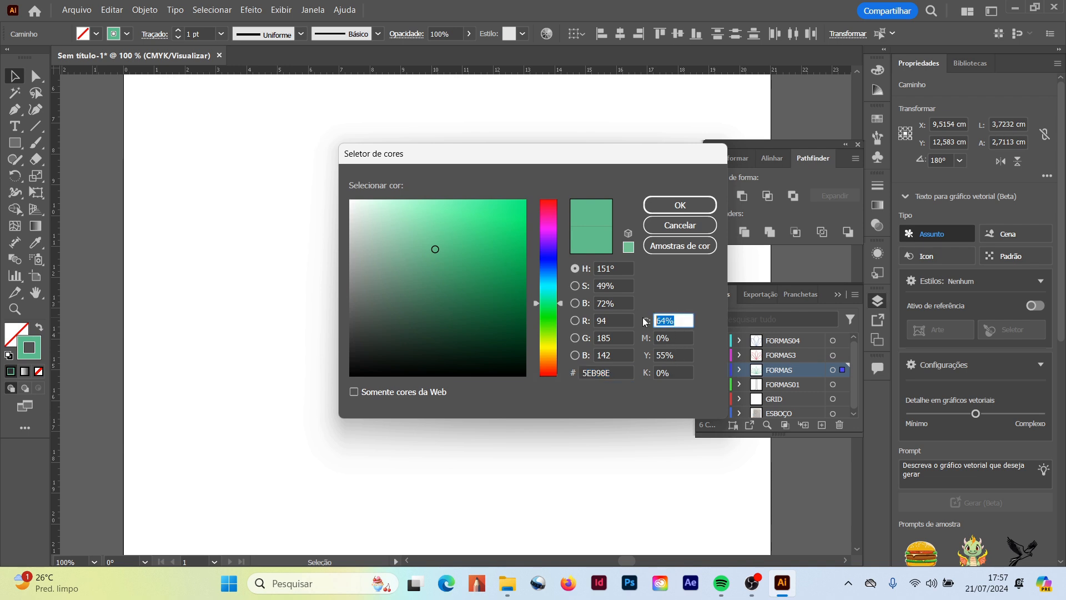
pyautogui.write('0')
pyautogui.press('Tab')
pyautogui.press('Tab')
pyautogui.write('0')
pyautogui.press('Tab')
pyautogui.write('100')
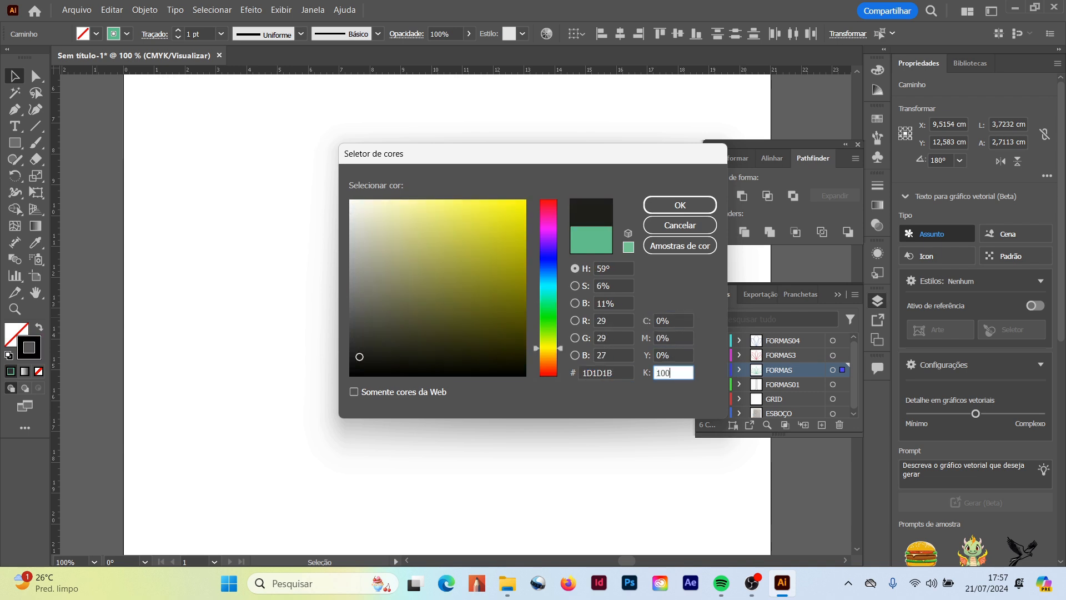
pyautogui.click(693, 207)
# Fill the small FORMAS leaves with white, CMYK 0, 0, 0, 0.
pyautogui.doubleClick(8, 332)
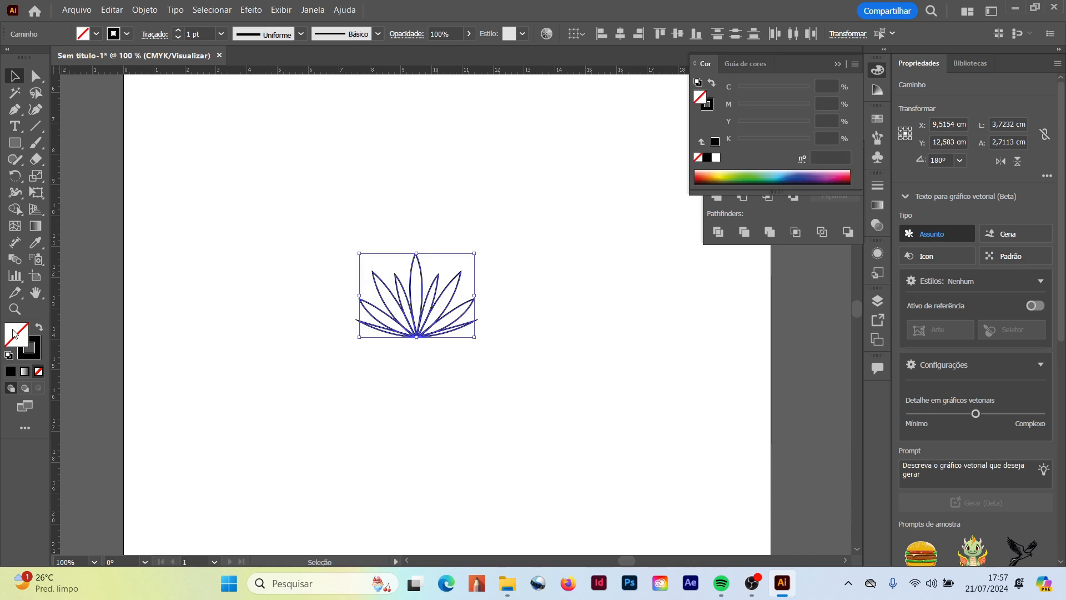
pyautogui.click(681, 320)
pyautogui.write('0')
pyautogui.press('Tab')
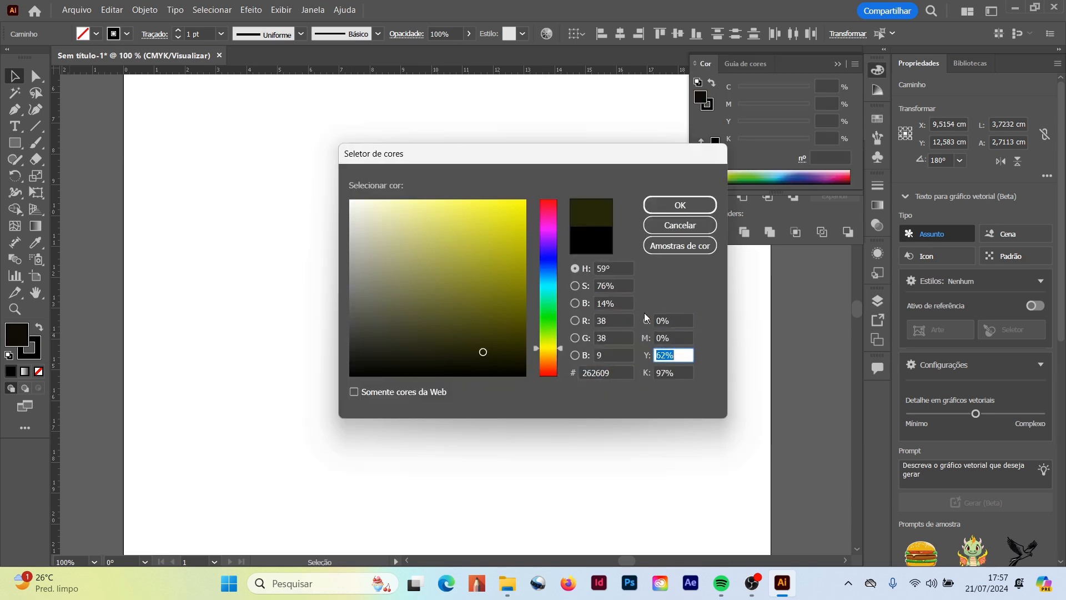
pyautogui.write('0')
pyautogui.press('Tab')
pyautogui.write('0')
pyautogui.press('Tab')
pyautogui.write('0')
pyautogui.press('BackSpace')
pyautogui.write('0')
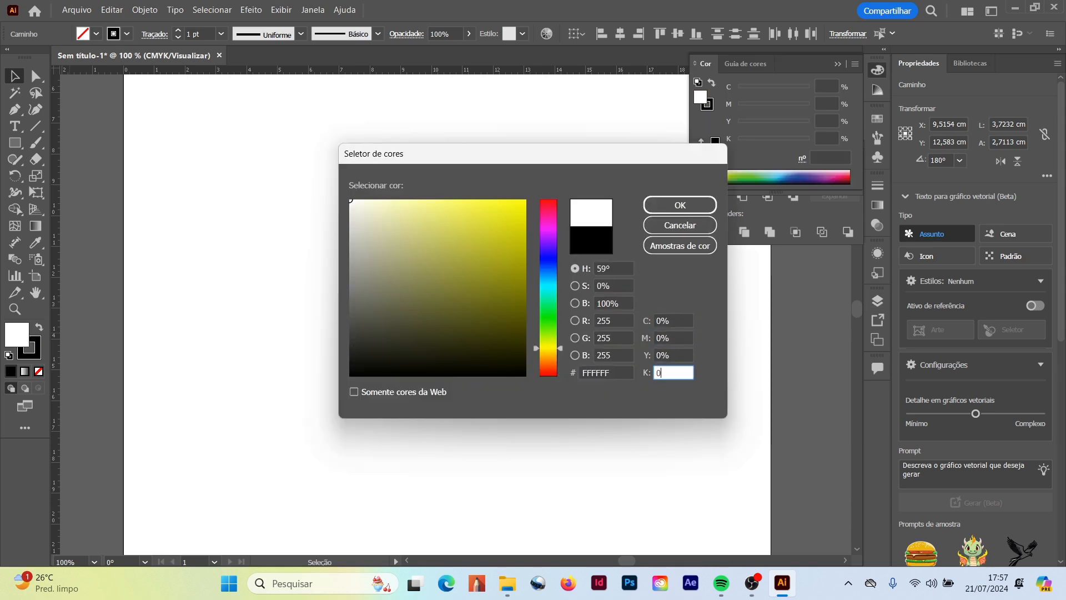
pyautogui.click(681, 207)
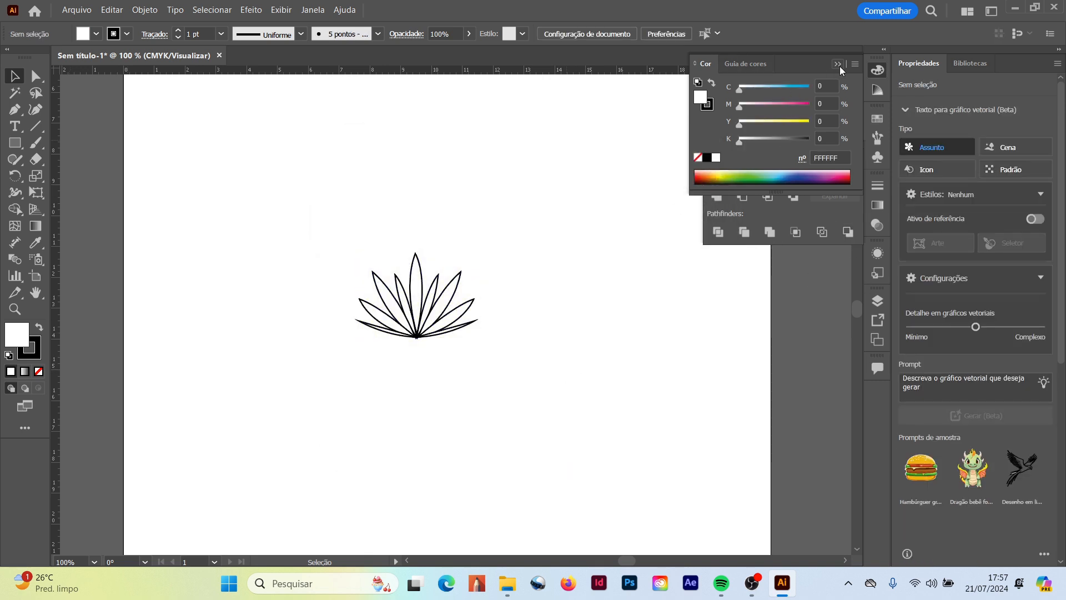
# Set the stroke weight of all the small FORMAS leaves to 0.5 pt.
pyautogui.moveTo(310, 217); pyautogui.dragTo(509, 380)
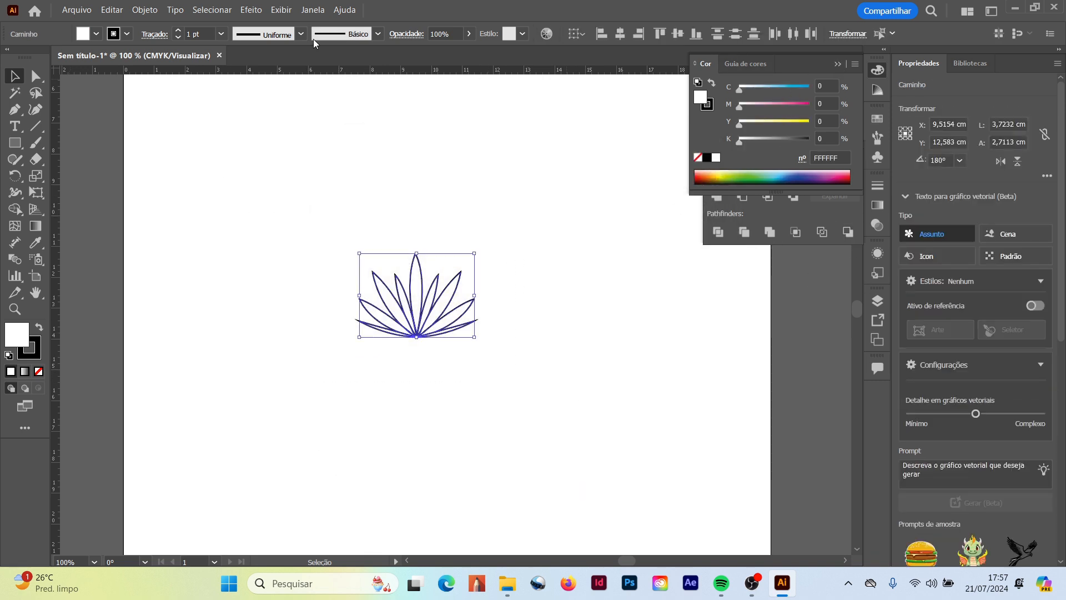
pyautogui.click(221, 34)
pyautogui.click(248, 62)
pyautogui.click(276, 223)
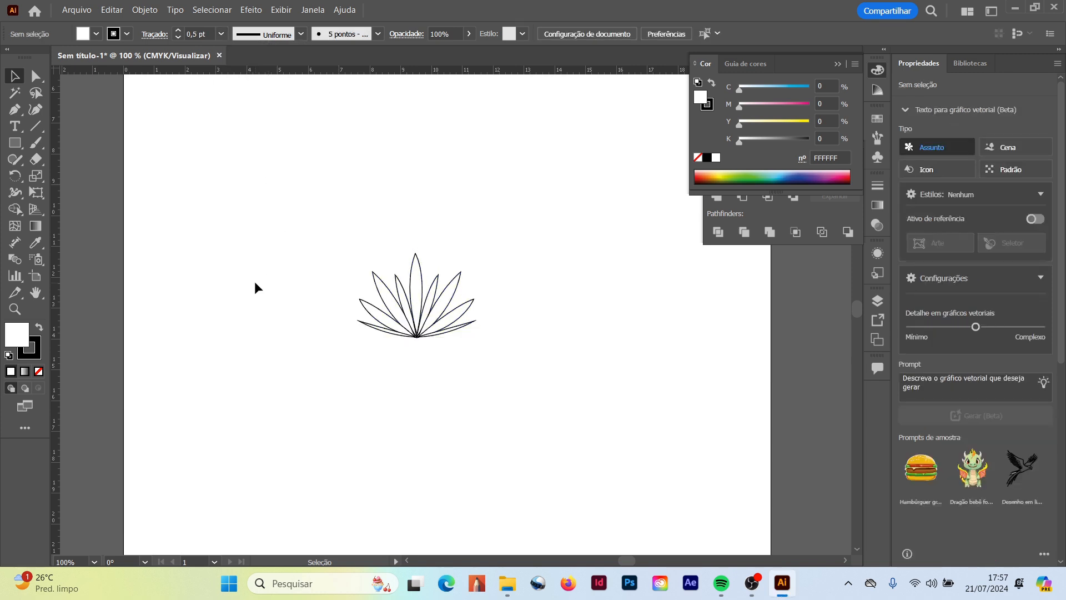
# Show the FORMAS3 layer and keep the FORMAS and FORMAS01 layers hidden.
pyautogui.click(313, 10)
pyautogui.click(338, 279)
pyautogui.click(707, 384)
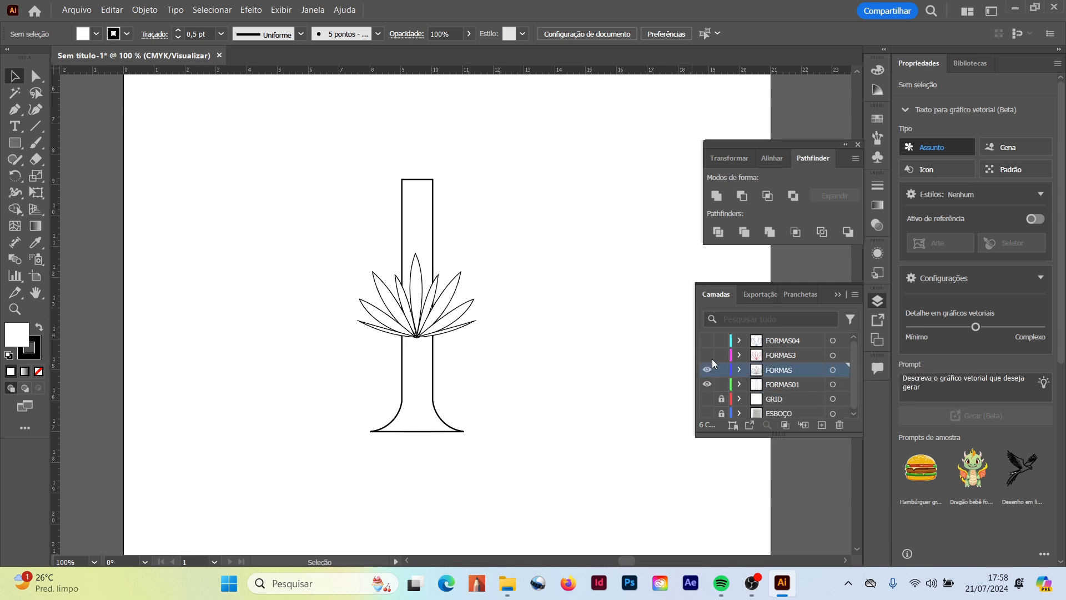
pyautogui.click(707, 355)
pyautogui.click(707, 370)
pyautogui.click(707, 384)
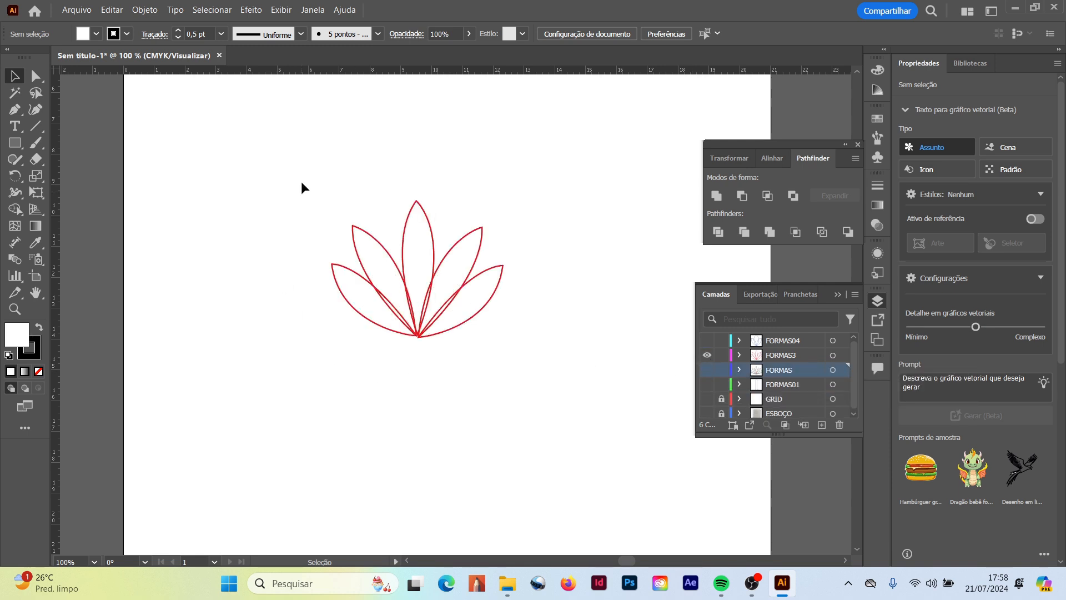
# Set the stroke of all five red leaves to black with CMYK values 0, 0, 0, 100.
pyautogui.moveTo(301, 183); pyautogui.dragTo(552, 406)
pyautogui.doubleClick(32, 351)
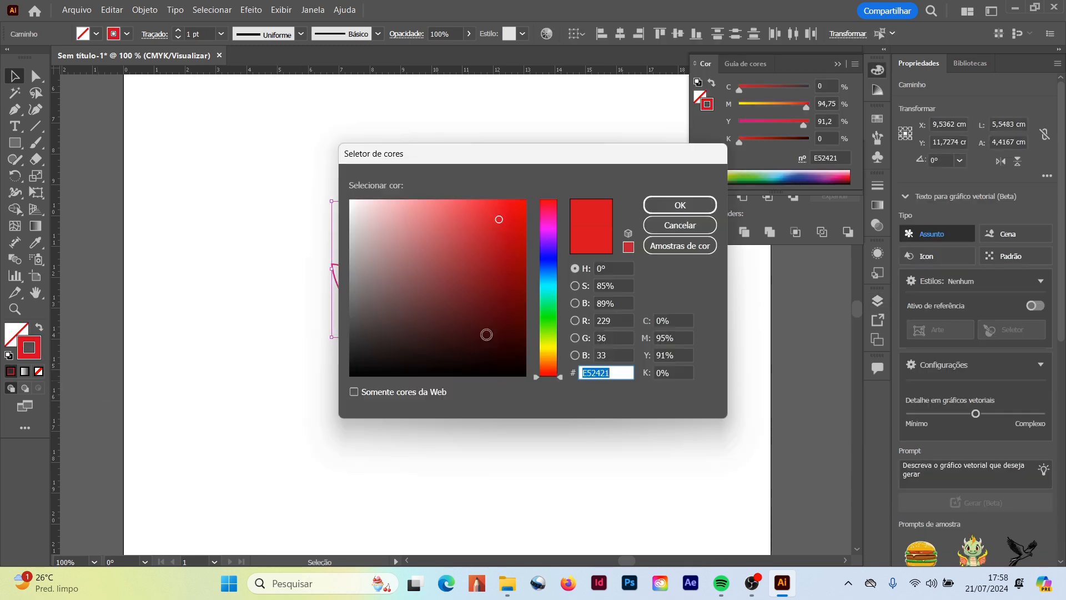
pyautogui.click(658, 377)
pyautogui.write('100')
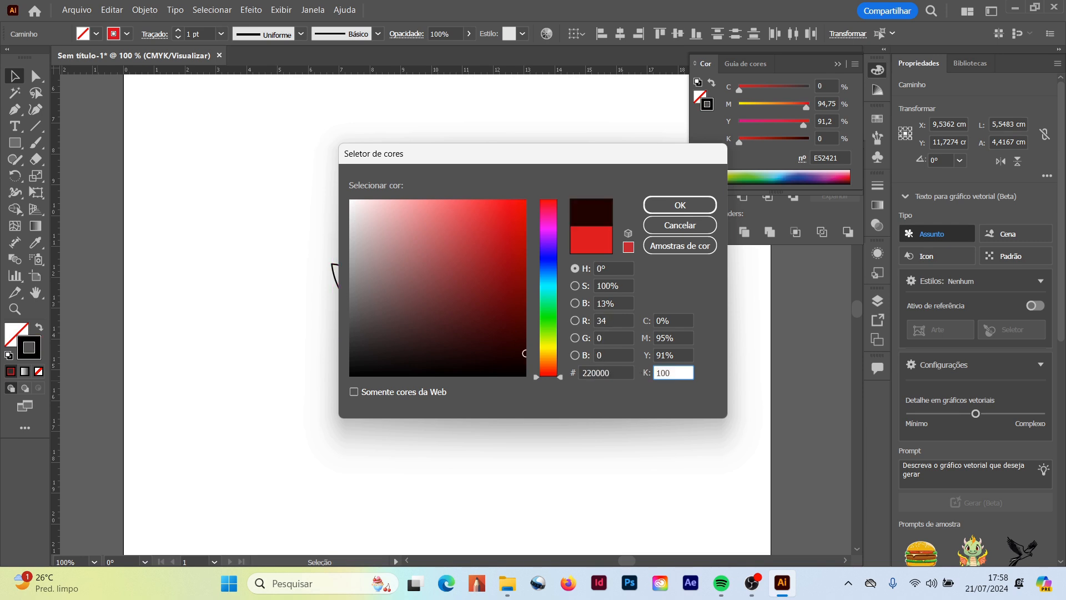
pyautogui.click(674, 332)
pyautogui.write('0')
pyautogui.press('Tab')
pyautogui.write('0')
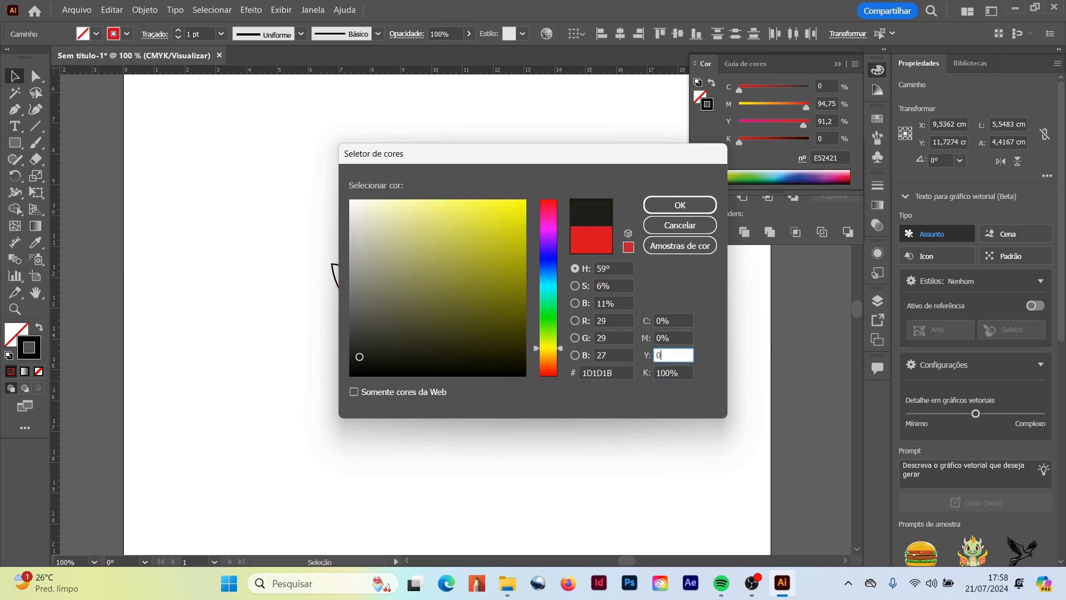
pyautogui.click(680, 205)
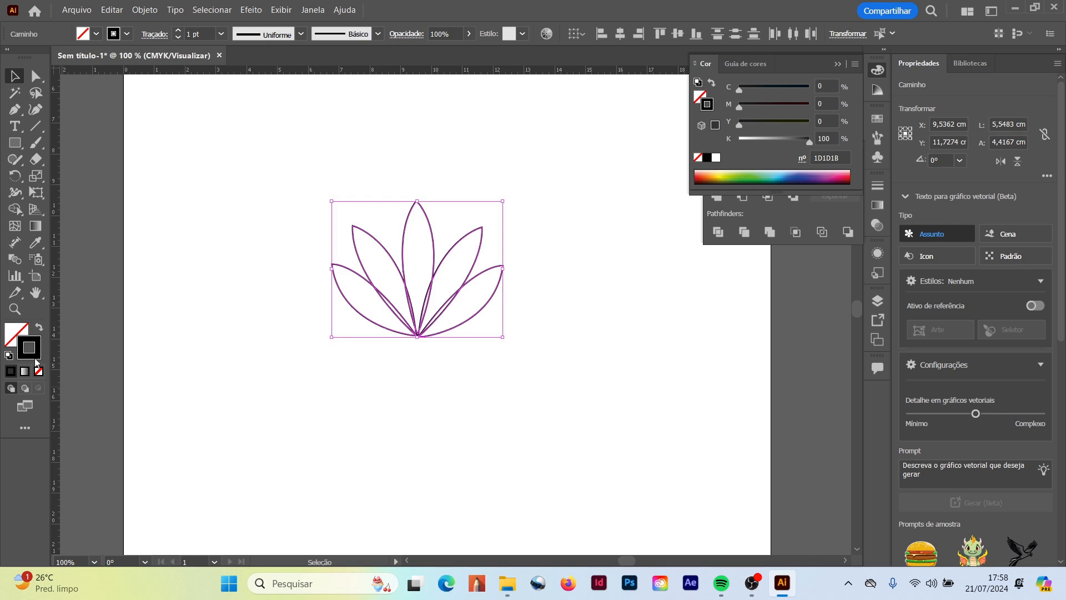
# Fill the five FORMAS3 leaves with white, CMYK 0, 0, 0, 0.
pyautogui.doubleClick(18, 329)
pyautogui.moveTo(677, 319); pyautogui.dragTo(626, 315)
pyautogui.write('0')
pyautogui.press('Tab')
pyautogui.write('0')
pyautogui.press('Tab')
pyautogui.write('0')
pyautogui.press('Tab')
pyautogui.write('0')
pyautogui.press('Return')
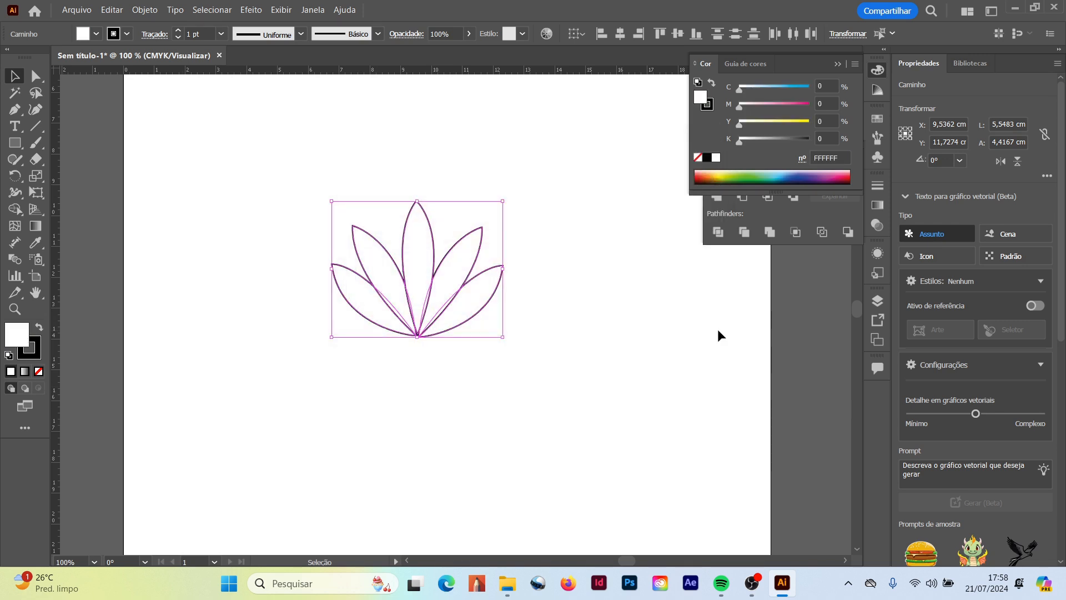
pyautogui.click(838, 65)
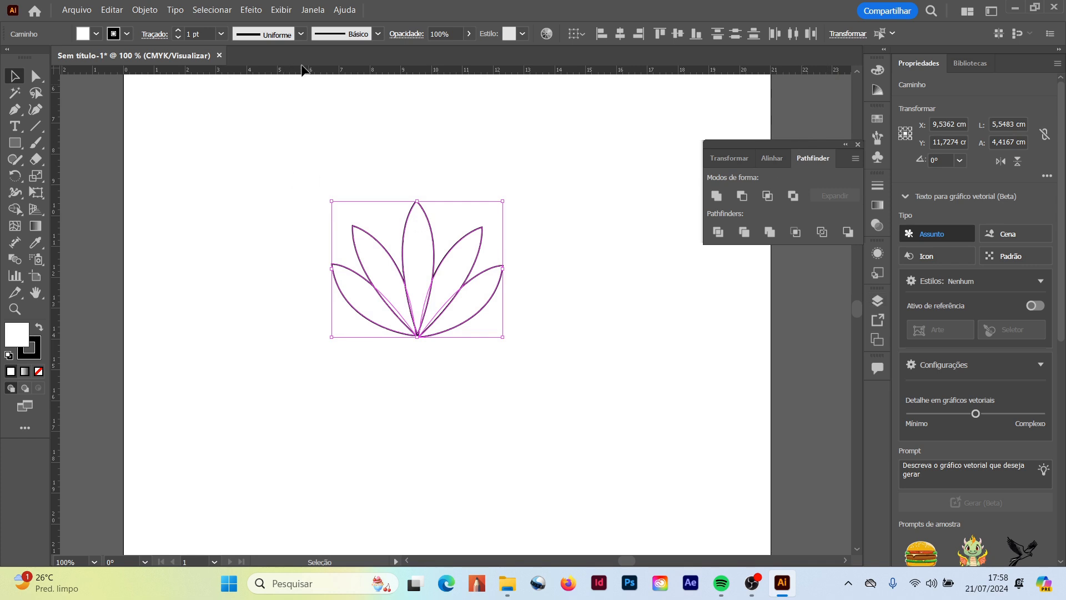
# Show the FORMAS layer and move it above FORMAS04 to the top of the layer stack.
pyautogui.click(313, 9)
pyautogui.click(322, 279)
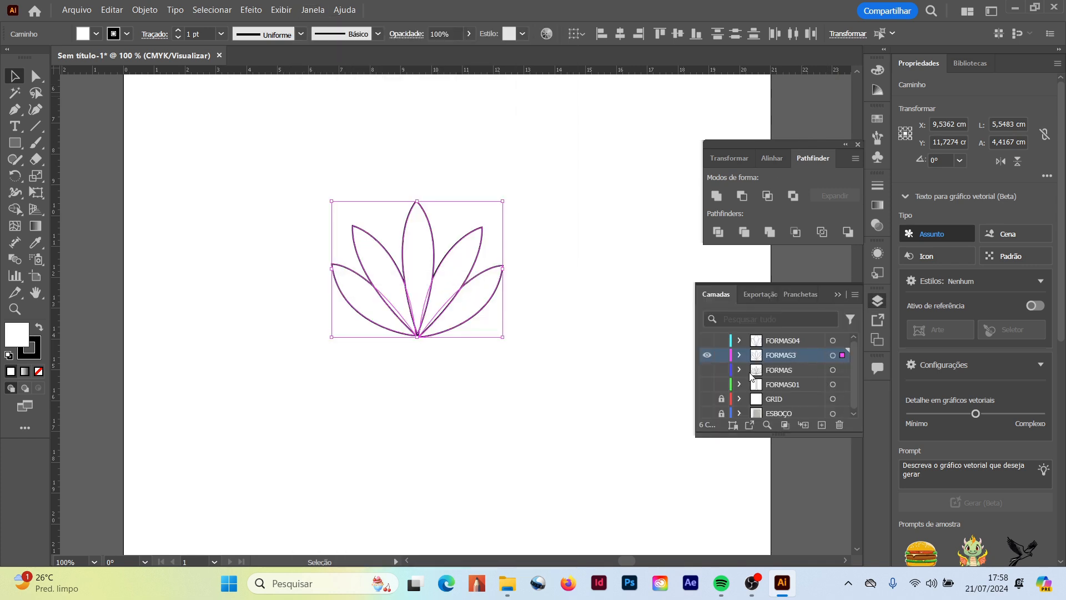
pyautogui.click(707, 369)
pyautogui.moveTo(782, 369); pyautogui.dragTo(785, 338)
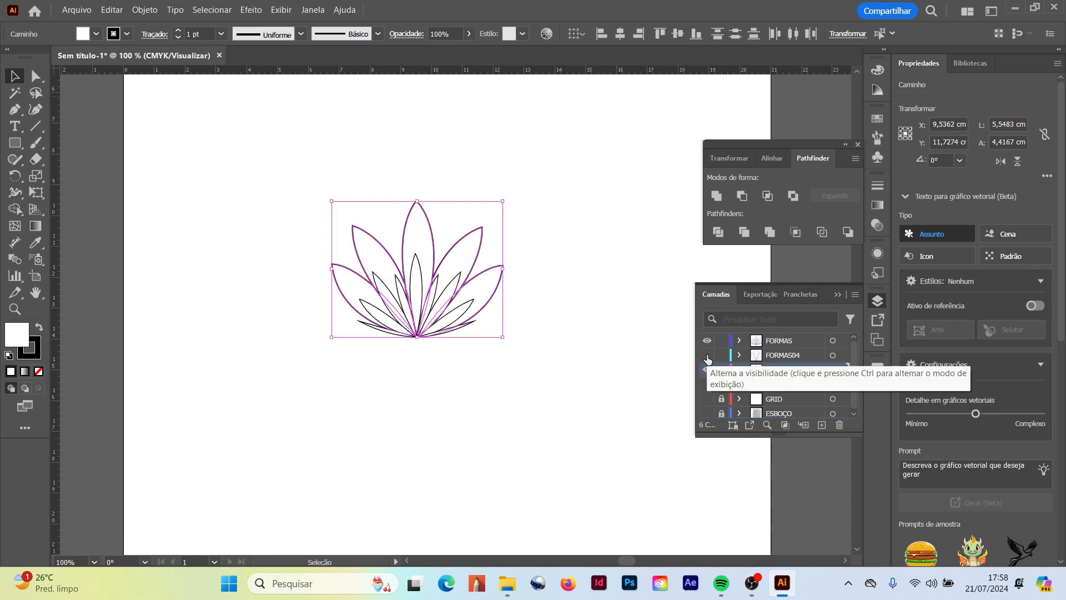
# Move the FORMAS04 layer below FORMAS3 and make it the only visible shapes layer.
pyautogui.click(635, 379)
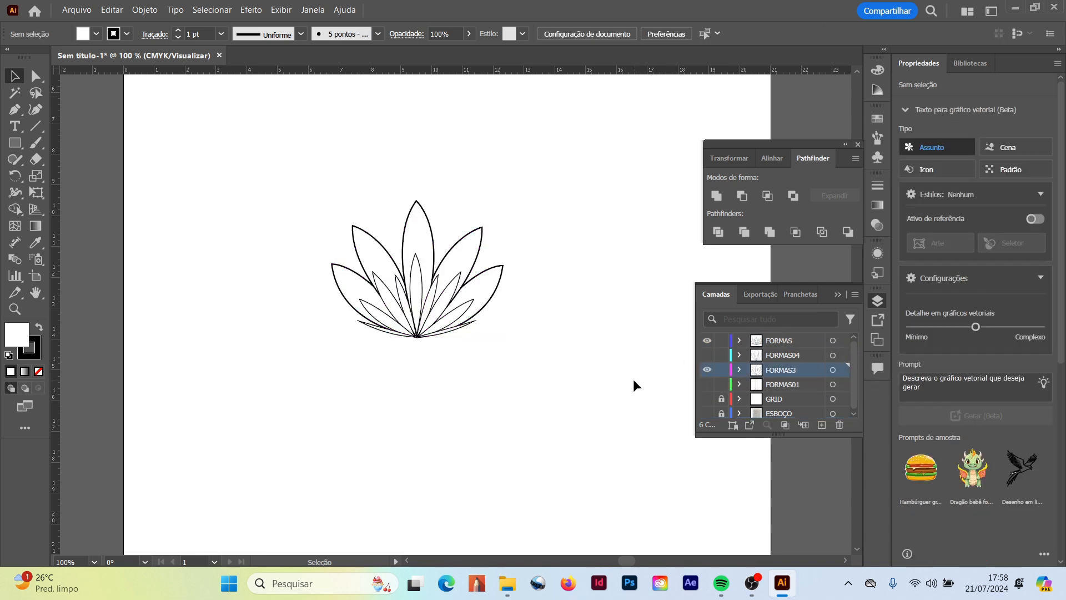
pyautogui.click(707, 356)
pyautogui.moveTo(785, 356); pyautogui.dragTo(782, 378)
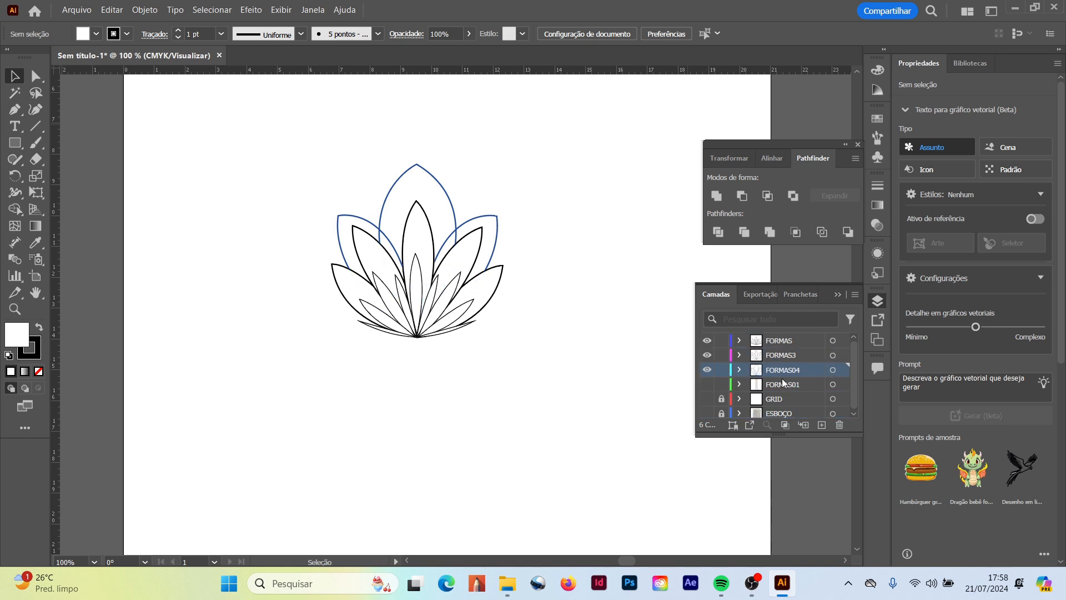
pyautogui.click(707, 355)
pyautogui.click(707, 341)
# Set the stroke of the three large petals on FORMAS04 to C 0, M 0, Y 0, K 100.
pyautogui.moveTo(332, 161); pyautogui.dragTo(563, 387)
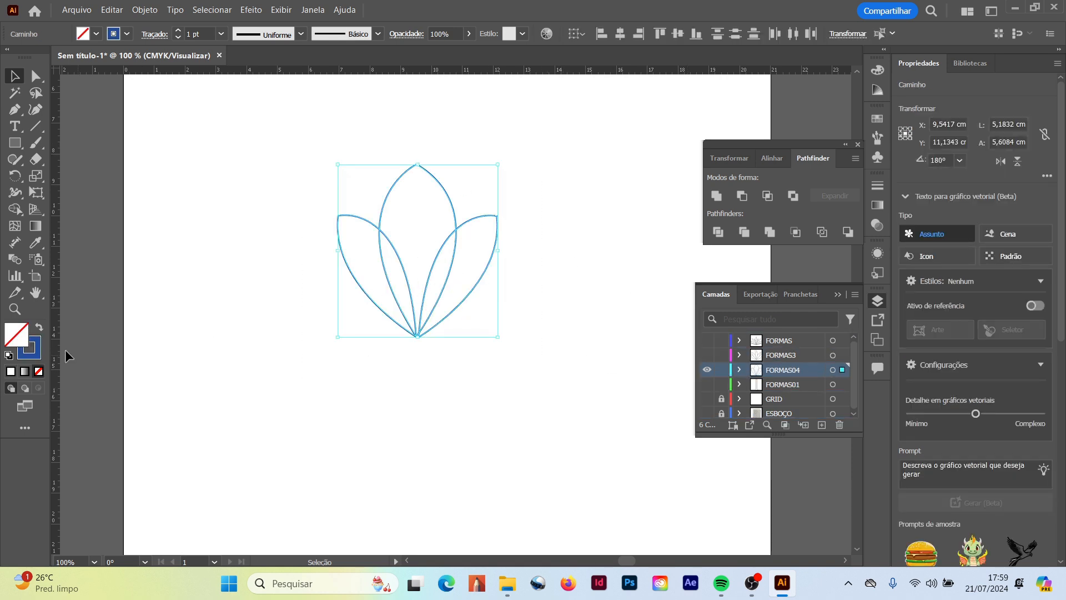
pyautogui.doubleClick(29, 348)
pyautogui.click(677, 374)
pyautogui.write('100')
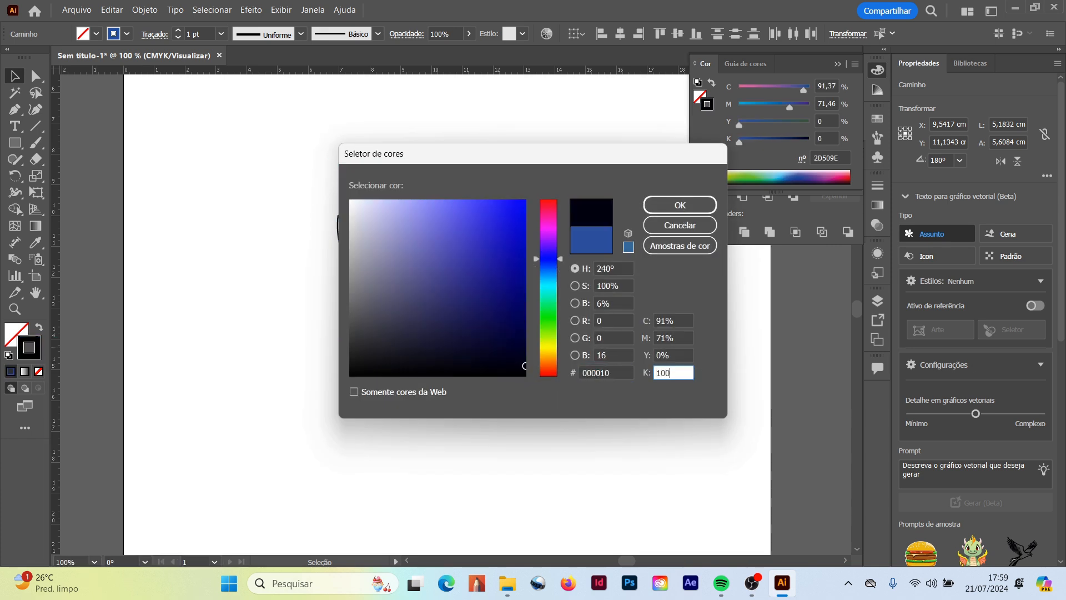
pyautogui.press('Tab')
pyautogui.click(678, 321)
pyautogui.write('0')
pyautogui.press('Tab')
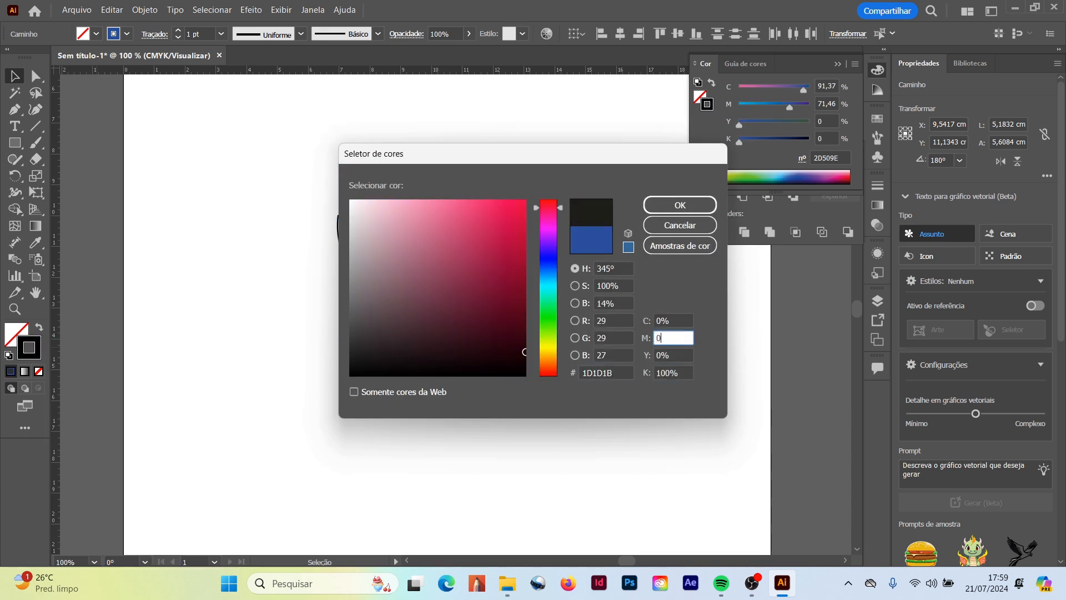
pyautogui.write('0')
pyautogui.press('Tab')
pyautogui.click(704, 208)
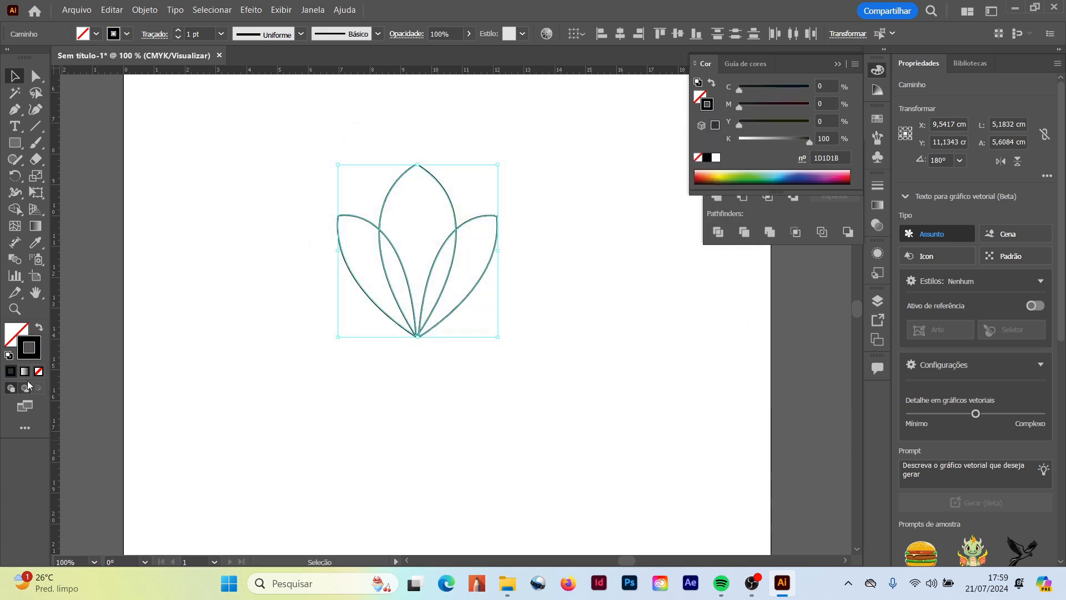
# Fill the three large petals with white using C 0, M 0, Y 0, K 0, and deselect them.
pyautogui.doubleClick(9, 333)
pyautogui.moveTo(688, 318); pyautogui.dragTo(558, 339)
pyautogui.write('0')
pyautogui.press('Tab')
pyautogui.write('0')
pyautogui.press('Tab')
pyautogui.write('0')
pyautogui.press('Tab')
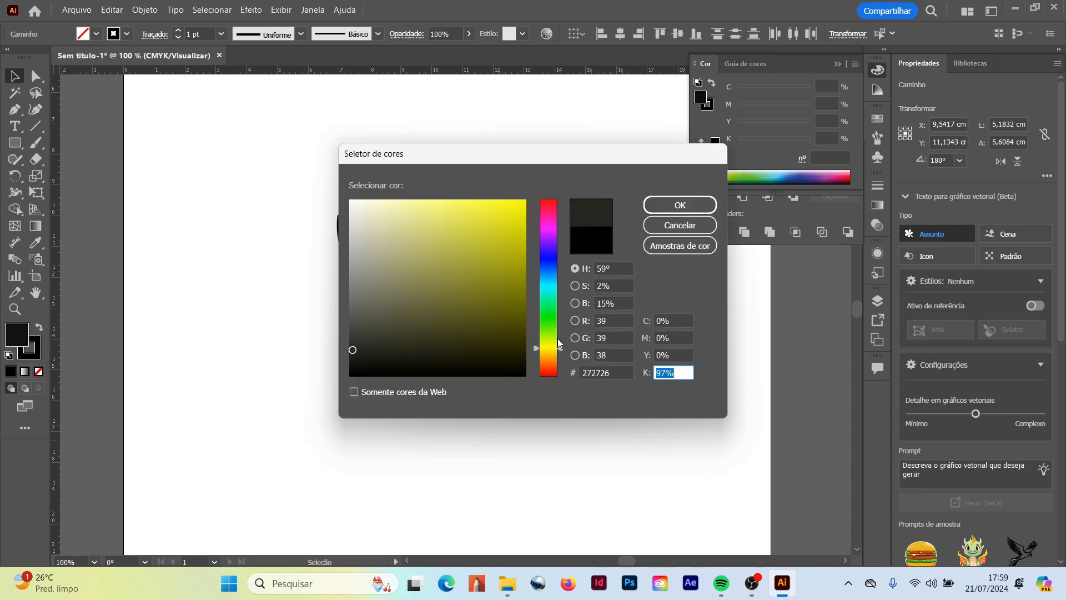
pyautogui.write('0')
pyautogui.click(680, 205)
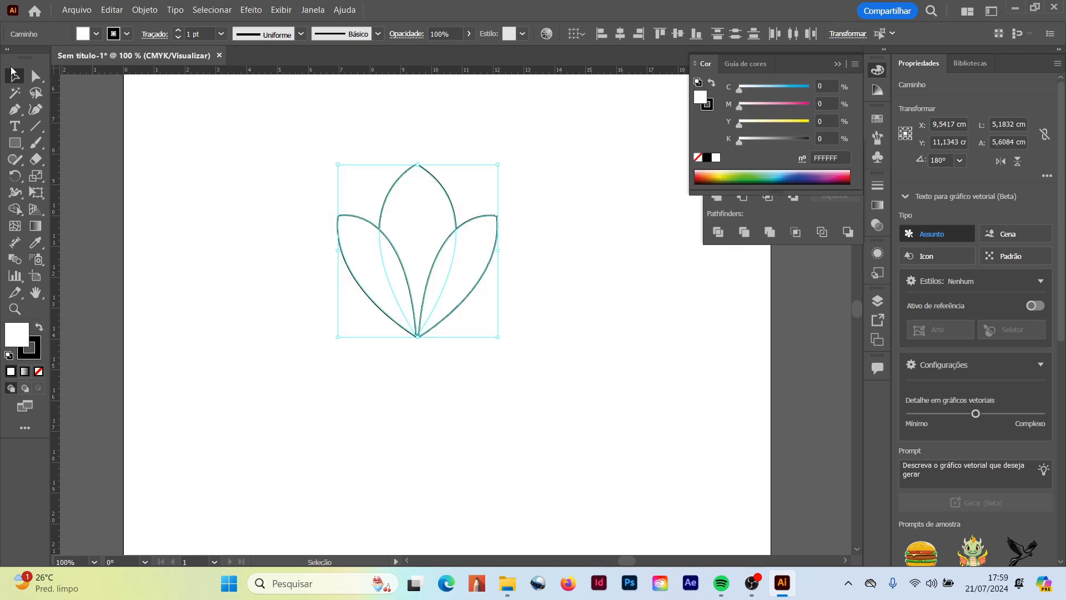
pyautogui.click(105, 162)
pyautogui.click(839, 65)
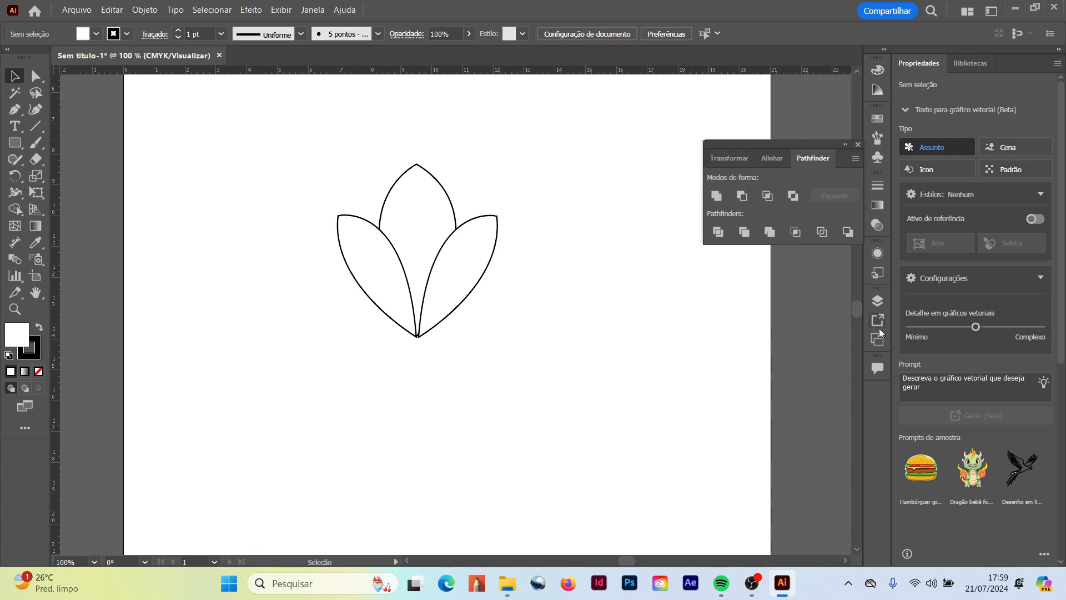
# Show the FORMAS01, FORMAS3 and FORMAS layers again alongside FORMAS04.
pyautogui.click(313, 10)
pyautogui.click(336, 279)
pyautogui.click(707, 384)
pyautogui.click(707, 355)
pyautogui.click(707, 340)
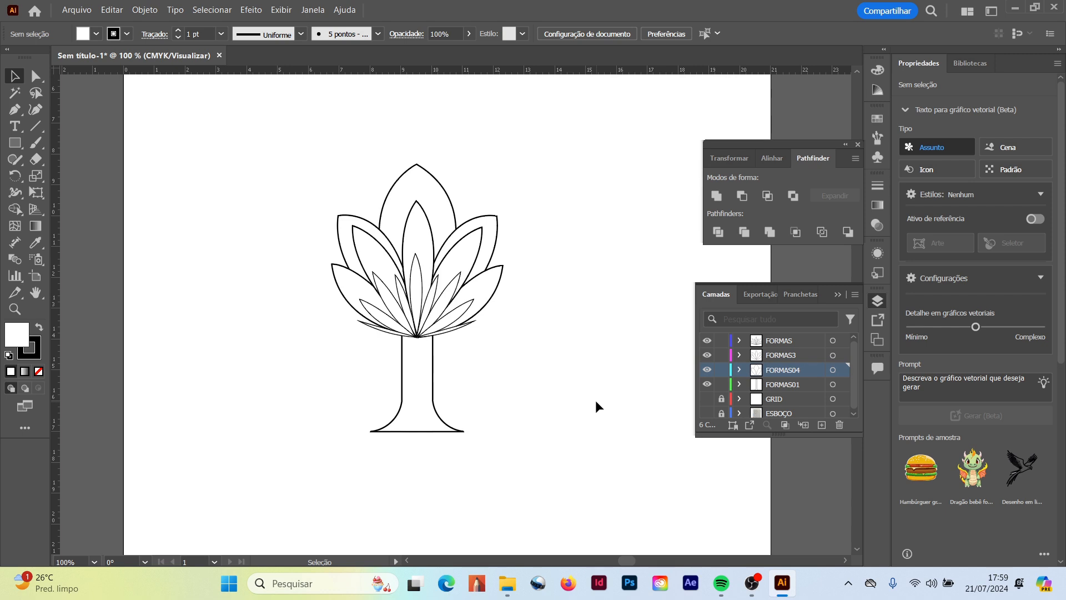
# Show the ESBOÇO and GRID layers and add a new layer directly above GRID.
pyautogui.scroll(-2, 489, 389)
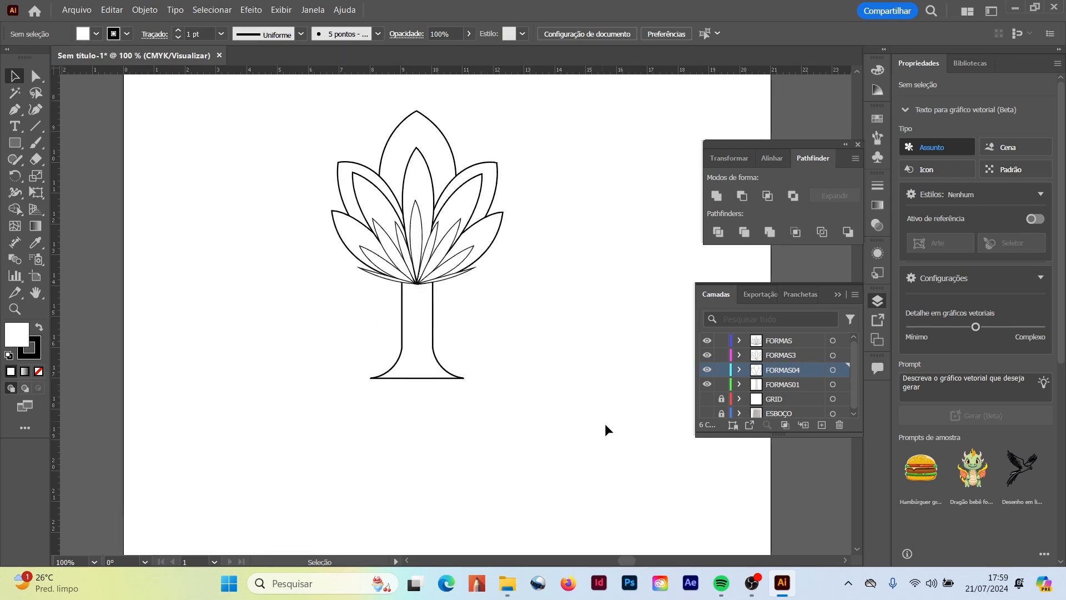
pyautogui.click(707, 414)
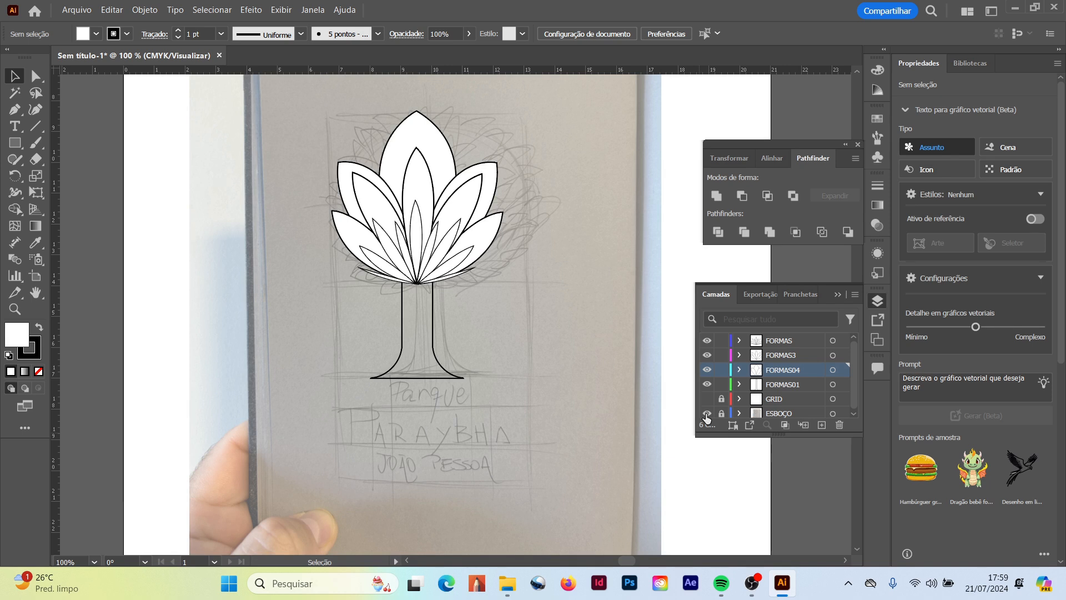
pyautogui.click(707, 399)
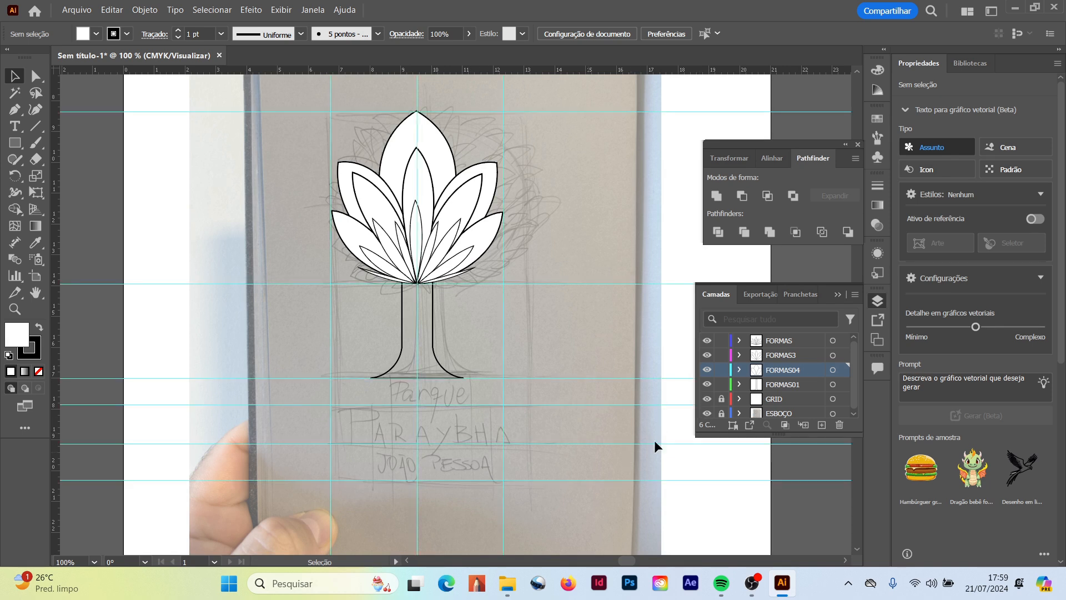
pyautogui.click(779, 398)
pyautogui.click(822, 424)
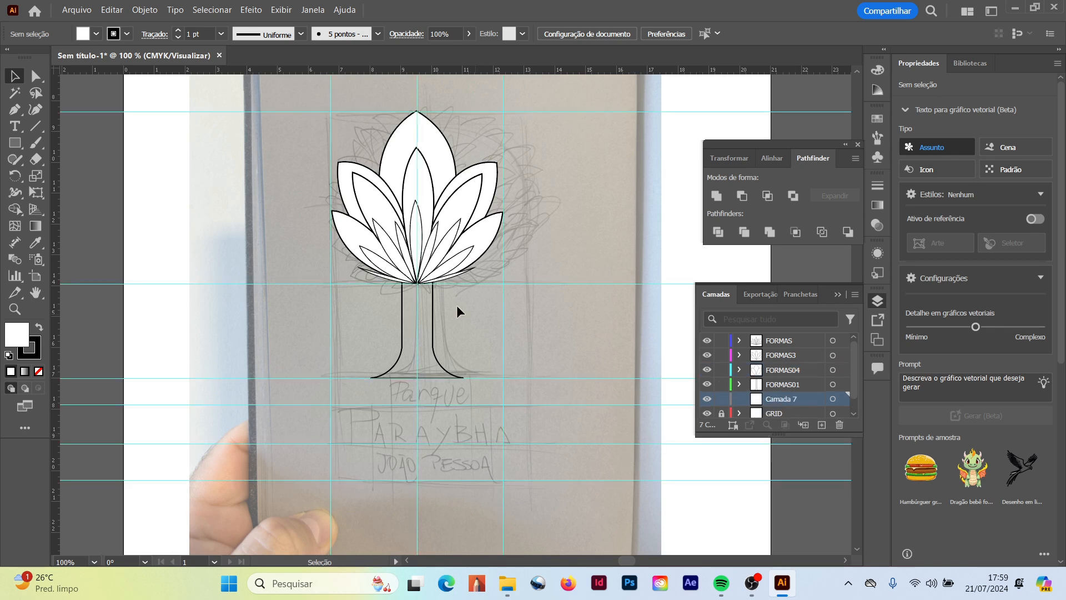
# Fill the tree trunk shape with white using C 0, M 0, Y 0, K 0.
pyautogui.click(433, 312)
pyautogui.doubleClick(9, 340)
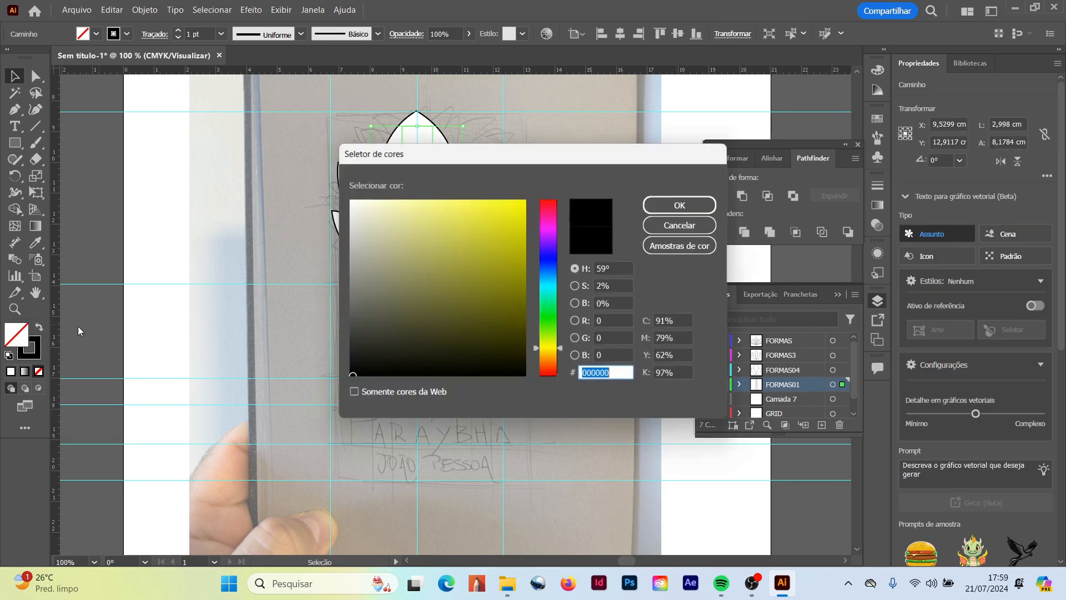
pyautogui.click(657, 319)
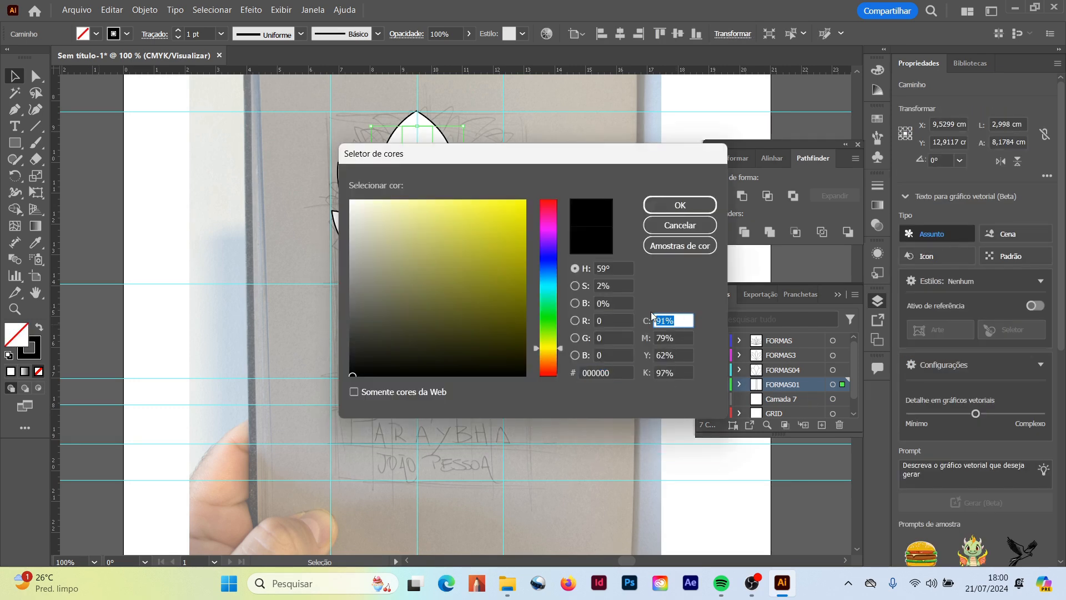
pyautogui.write('0')
pyautogui.press('Tab')
pyautogui.write('0')
pyautogui.press('Tab')
pyautogui.write('0')
pyautogui.press('Tab')
pyautogui.write('0')
pyautogui.press('Return')
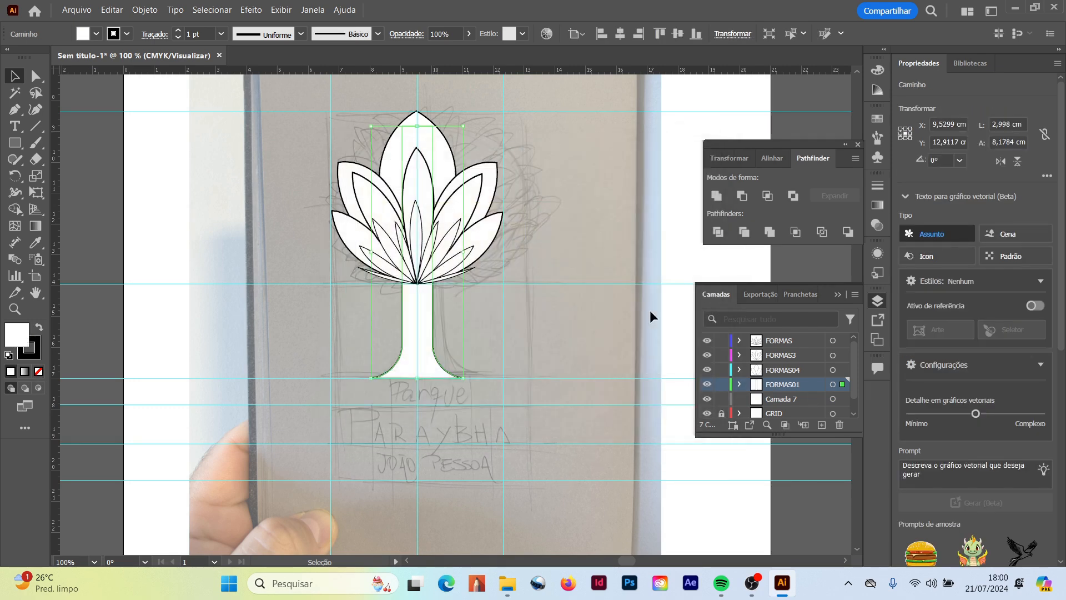
pyautogui.click(666, 254)
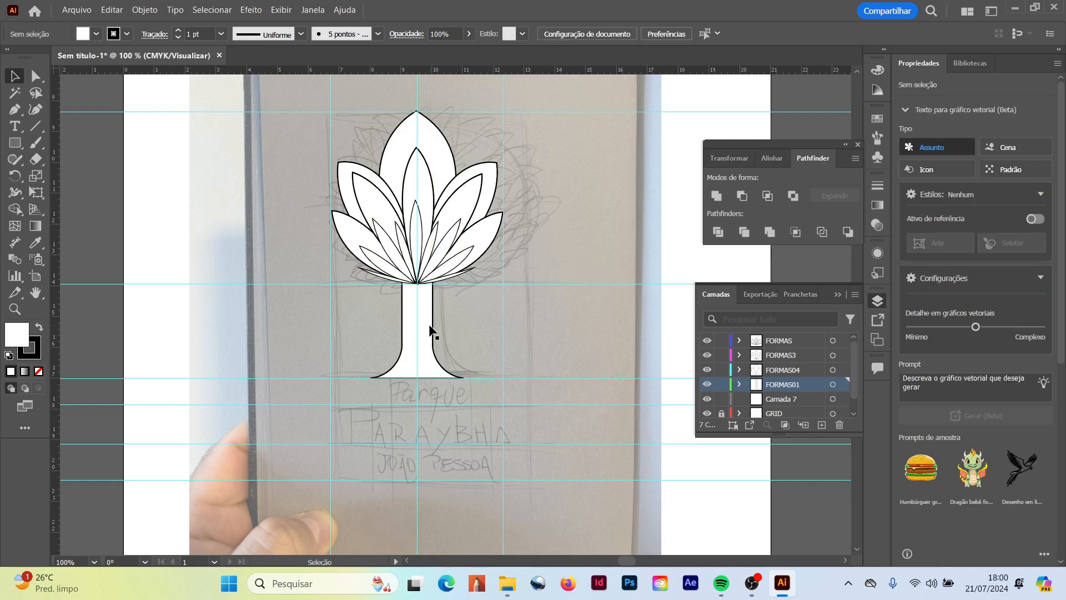
# Narrow the tree trunk by setting its width to 1,8 cm, keeping its height.
pyautogui.click(410, 320)
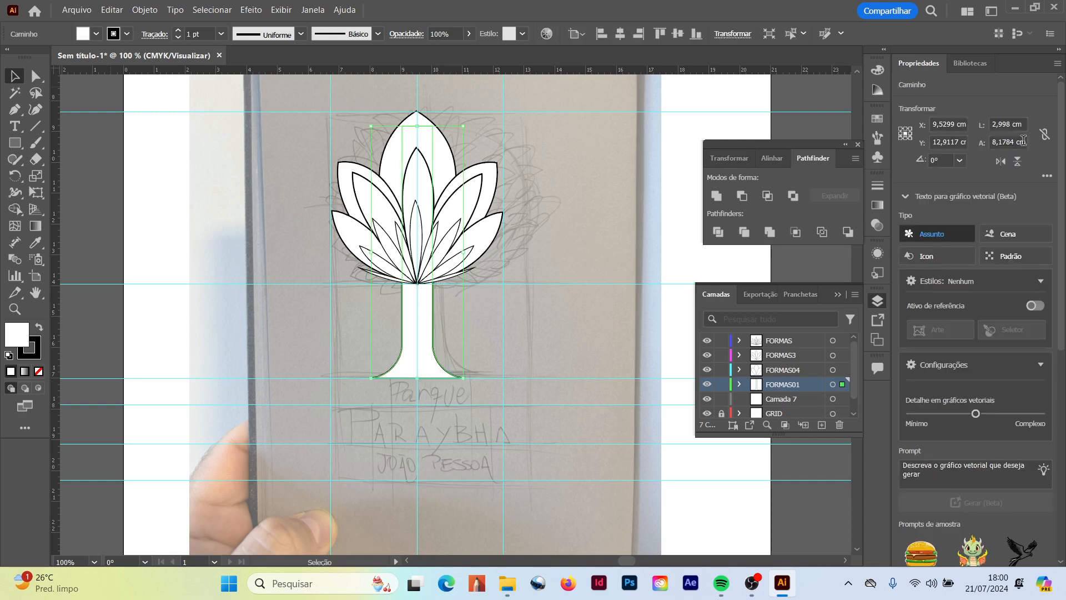
pyautogui.click(1008, 124)
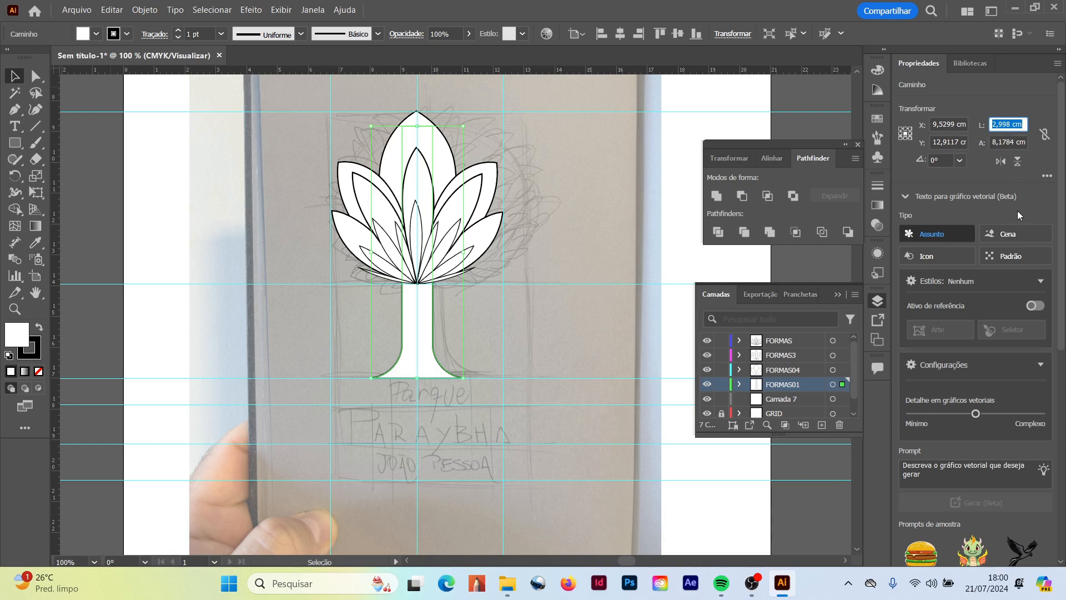
pyautogui.write('1')
pyautogui.press('Return')
pyautogui.click(1008, 124)
pyautogui.write('1,8cm')
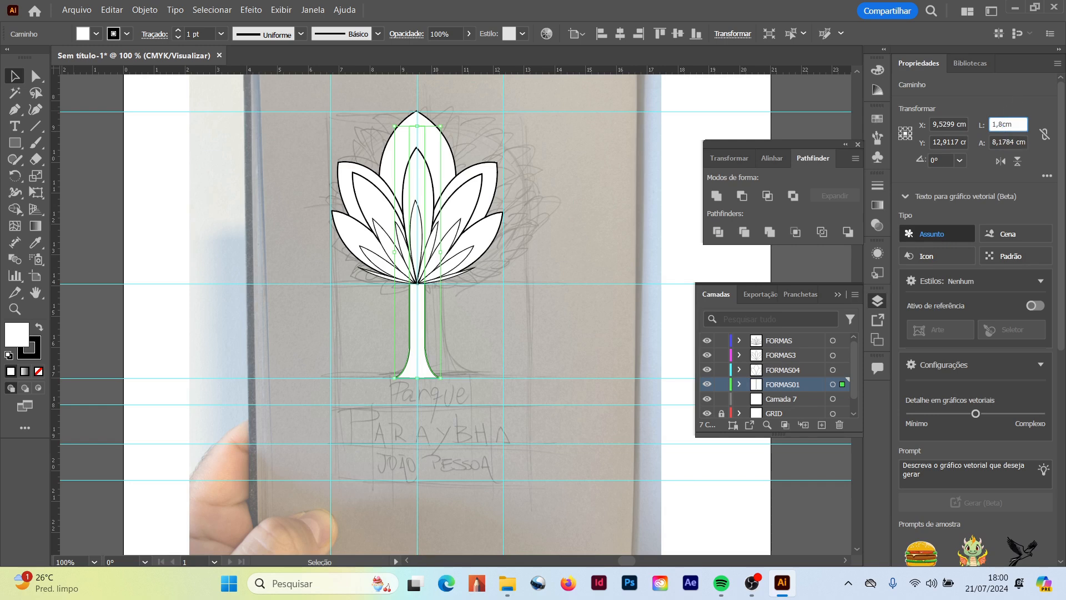
pyautogui.press('Return')
pyautogui.click(124, 228)
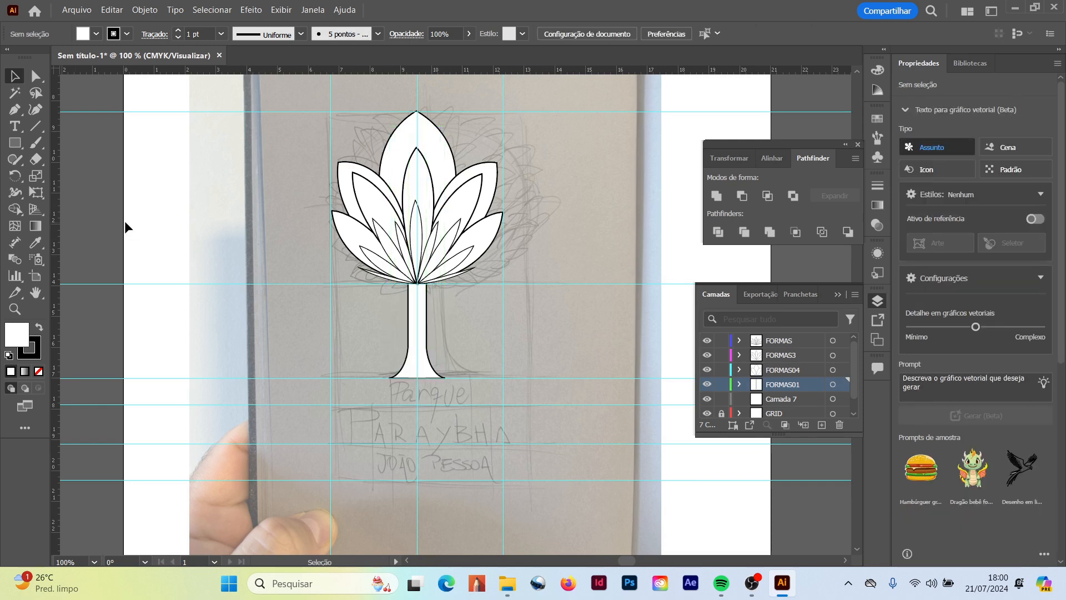
# Try the tree trunk with a black fill and no stroke, and undo the change.
pyautogui.click(427, 317)
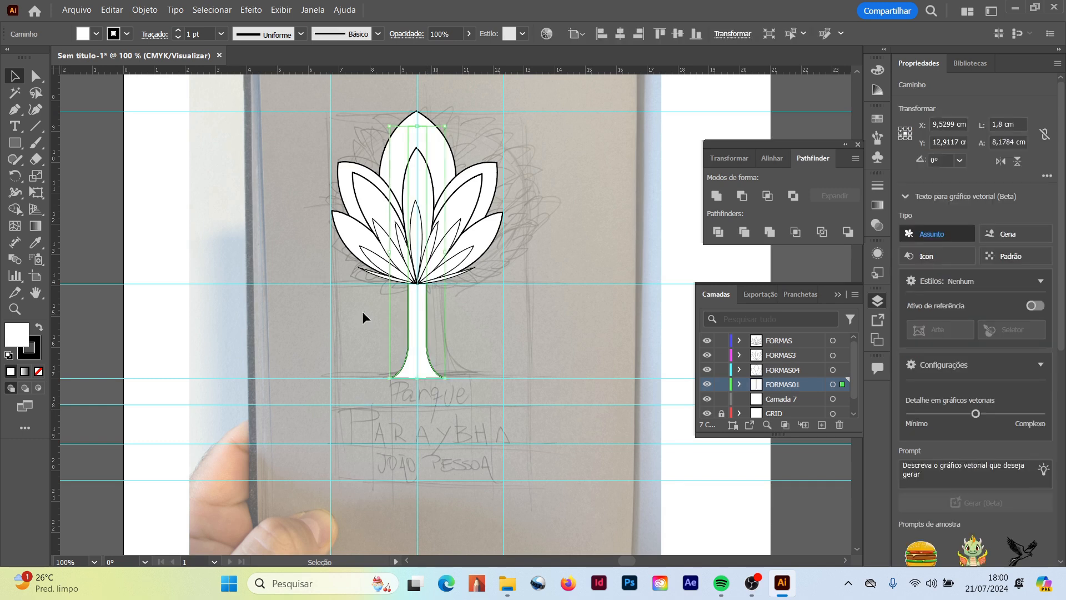
pyautogui.click(36, 328)
pyautogui.click(39, 352)
pyautogui.click(39, 371)
pyautogui.click(279, 310)
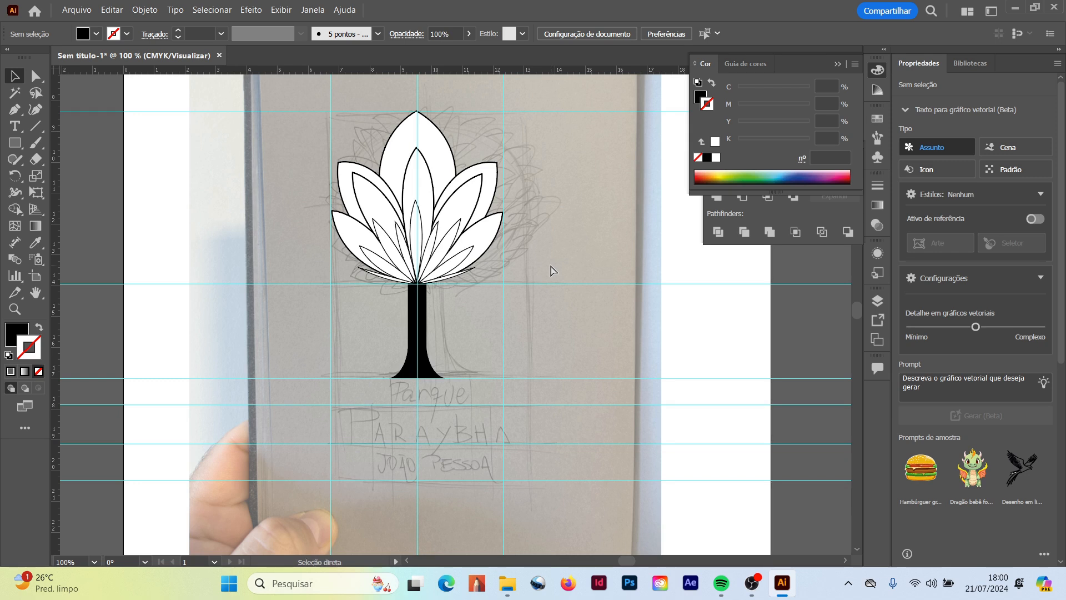
pyautogui.hotkey('ctrl', 'z')
pyautogui.hotkey('ctrl', 'z')
pyautogui.click(172, 331)
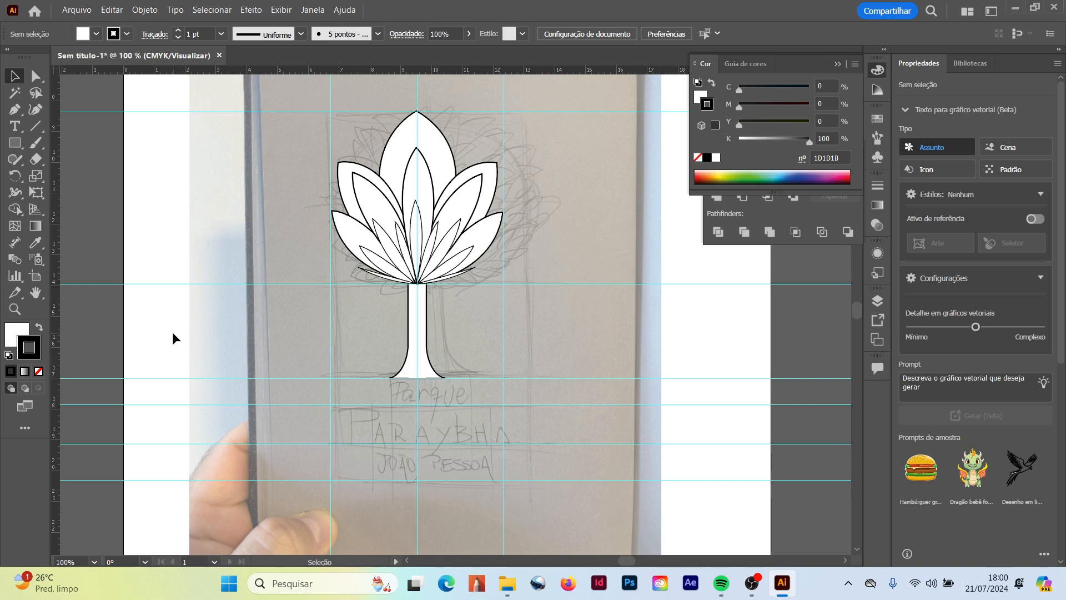
# Hide the FORMAS01, FORMAS04, FORMAS3 and FORMAS layers, leaving the sketch and guides visible.
pyautogui.hotkey('ctrl', '-')
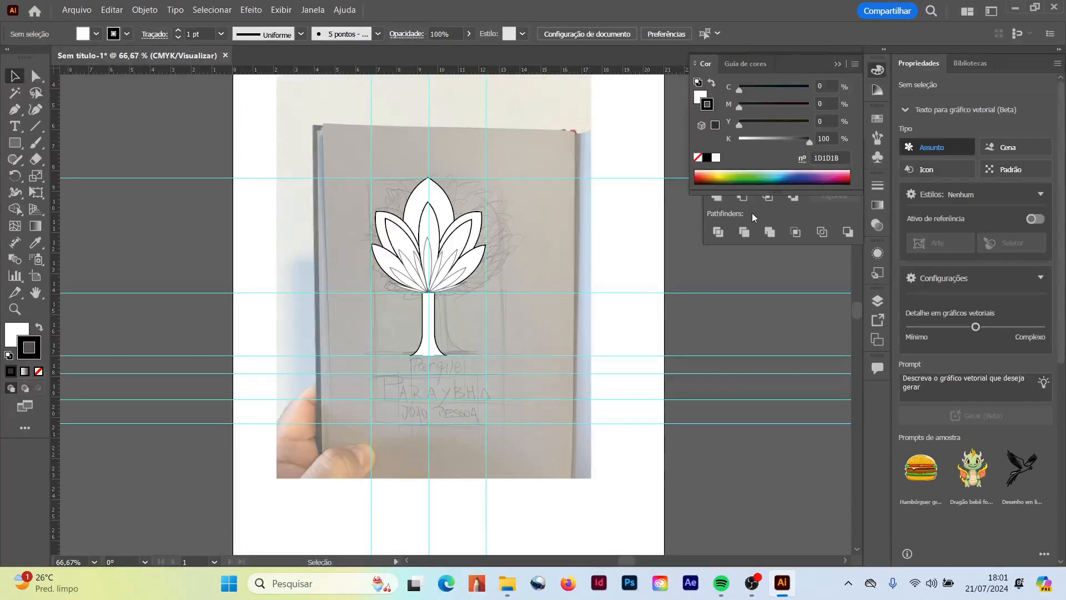
pyautogui.click(313, 9)
pyautogui.click(333, 279)
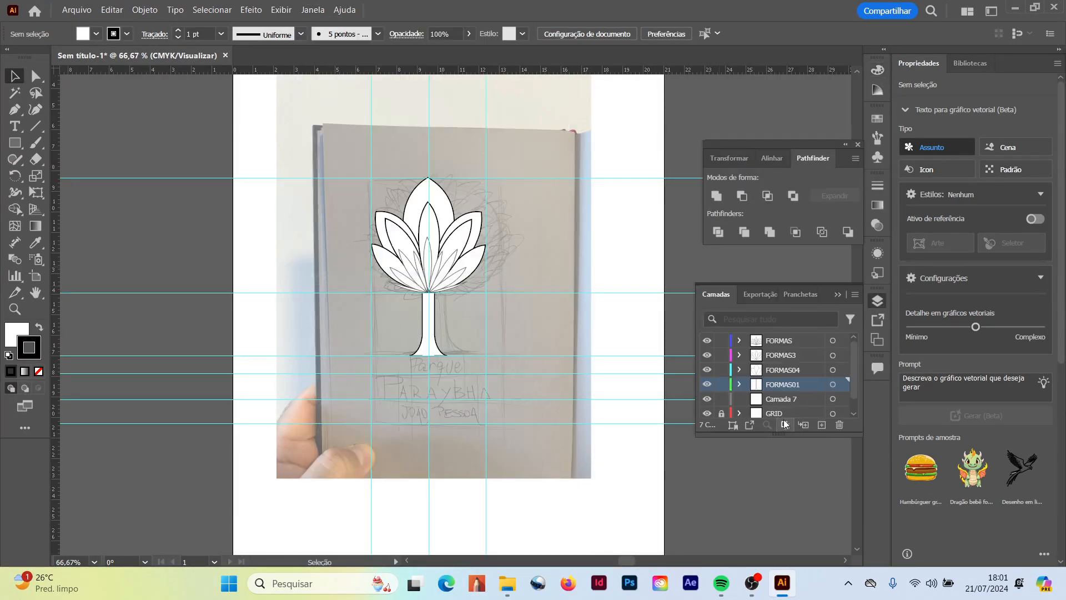
pyautogui.scroll(-1, 849, 380)
pyautogui.click(706, 412)
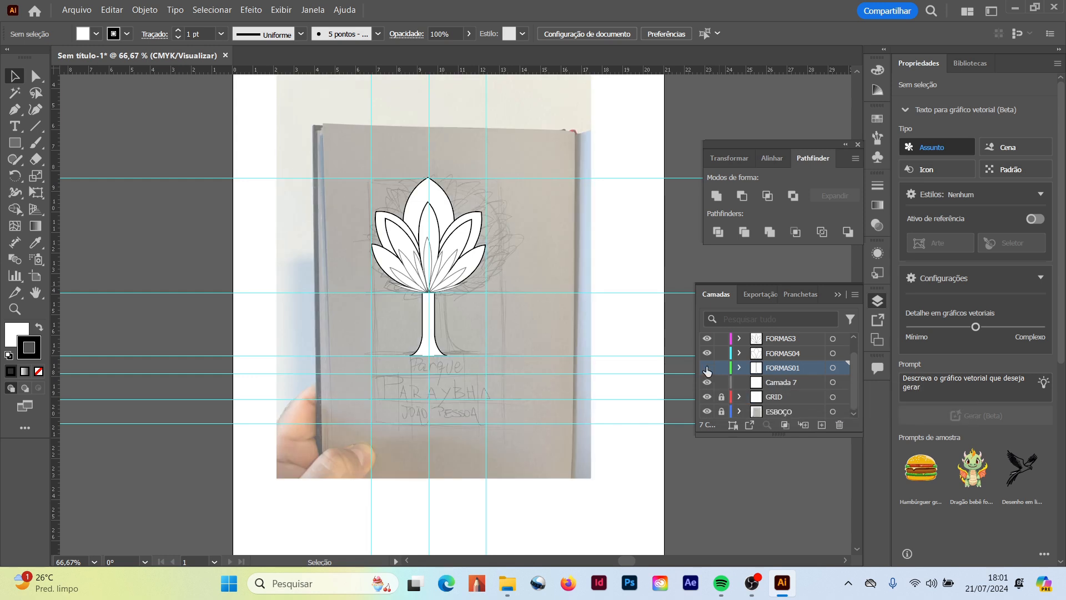
pyautogui.moveTo(707, 371); pyautogui.dragTo(708, 342)
pyautogui.moveTo(853, 366)
pyautogui.mouseDown()
pyautogui.moveTo(852, 345)
pyautogui.moveTo(847, 387)
pyautogui.mouseUp()
pyautogui.click(707, 341)
# Rename the empty layer above GRID as TIPOGRAFIA.
pyautogui.doubleClick(790, 383)
pyautogui.press('capslock')
pyautogui.write('TIPOGRAFIA')
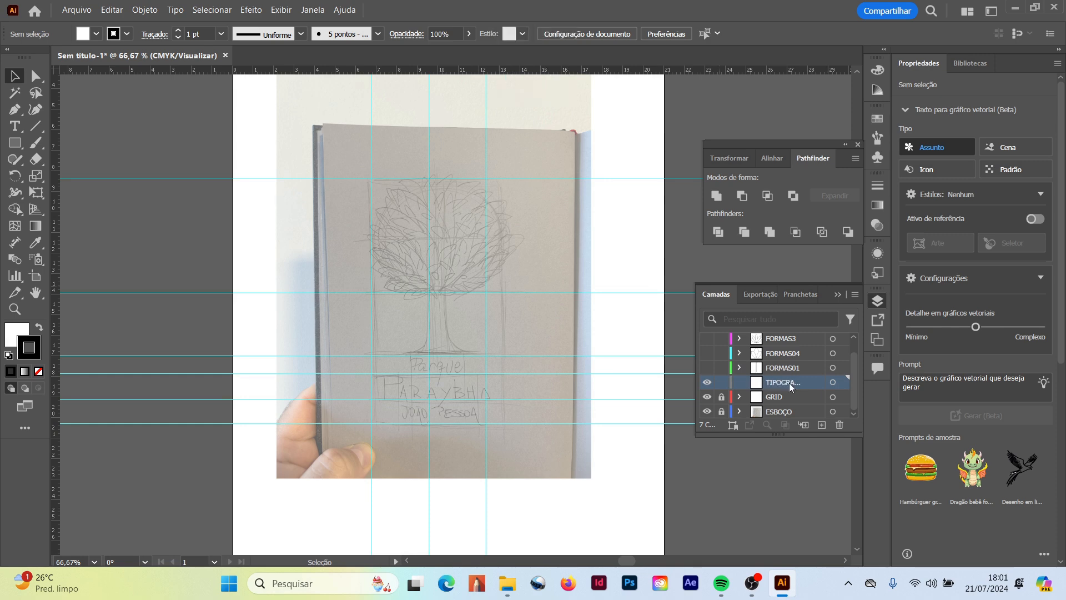
# Add the point text "Parque" over the sketched word below the tree trunk on the TIPOGRAFIA layer.
pyautogui.click(15, 308)
pyautogui.moveTo(355, 353); pyautogui.dragTo(563, 501)
pyautogui.moveTo(221, 114); pyautogui.dragTo(799, 105)
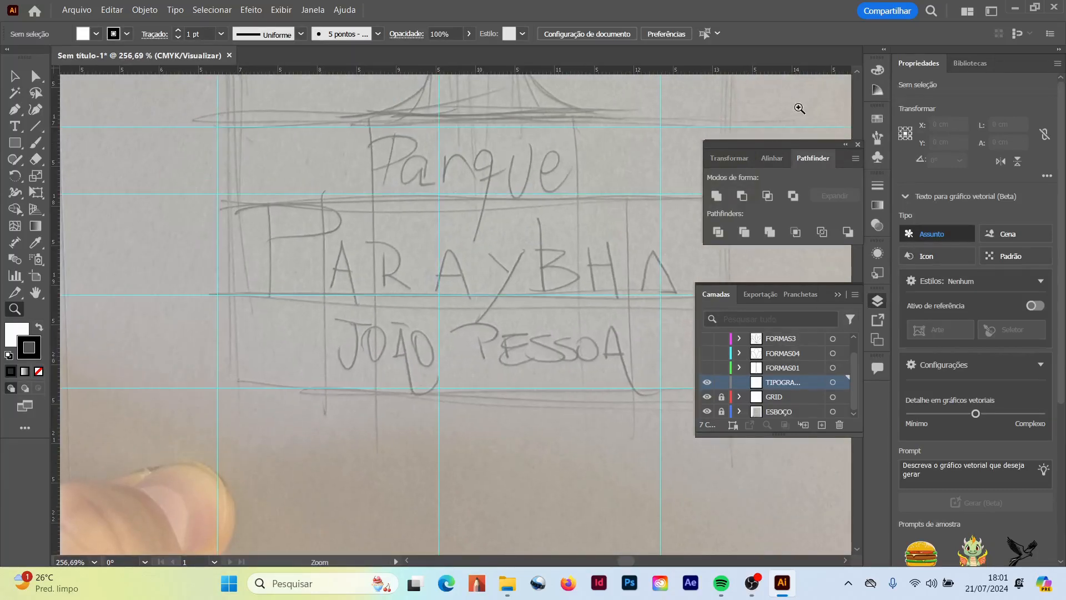
pyautogui.moveTo(789, 146); pyautogui.dragTo(754, 457)
pyautogui.press('t')
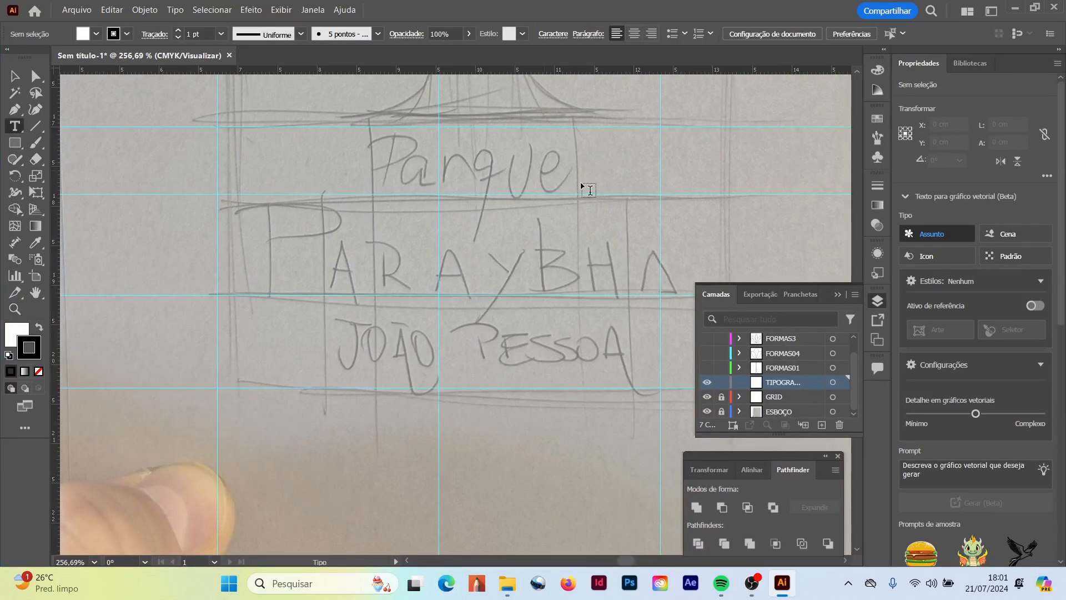
pyautogui.click(389, 155)
pyautogui.write('Parque')
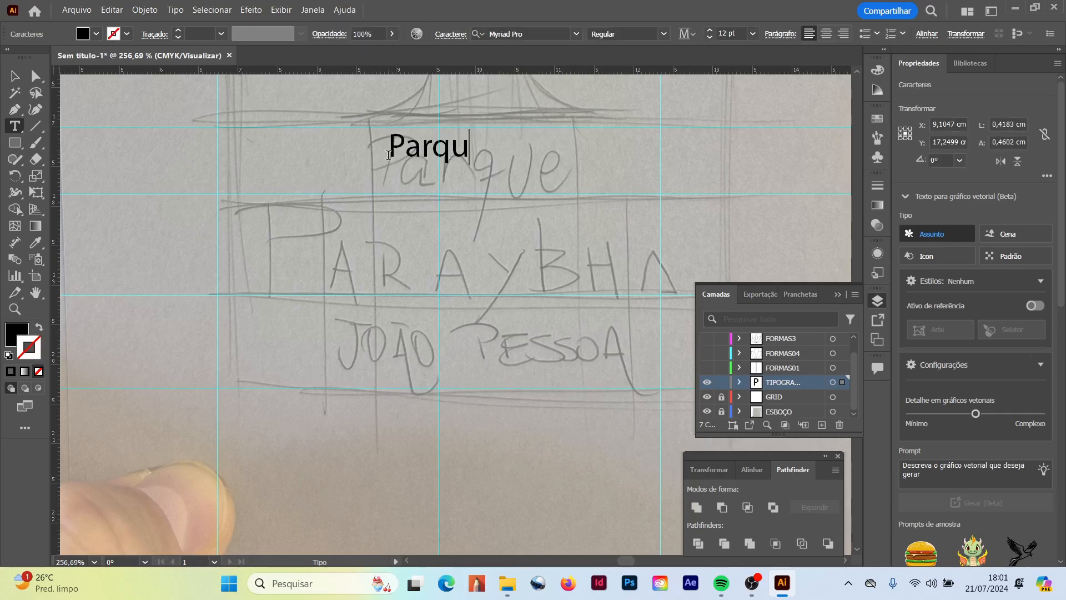
# Enlarge the "Parque" text and position it between the guides to match the sketched word's width.
pyautogui.click(15, 76)
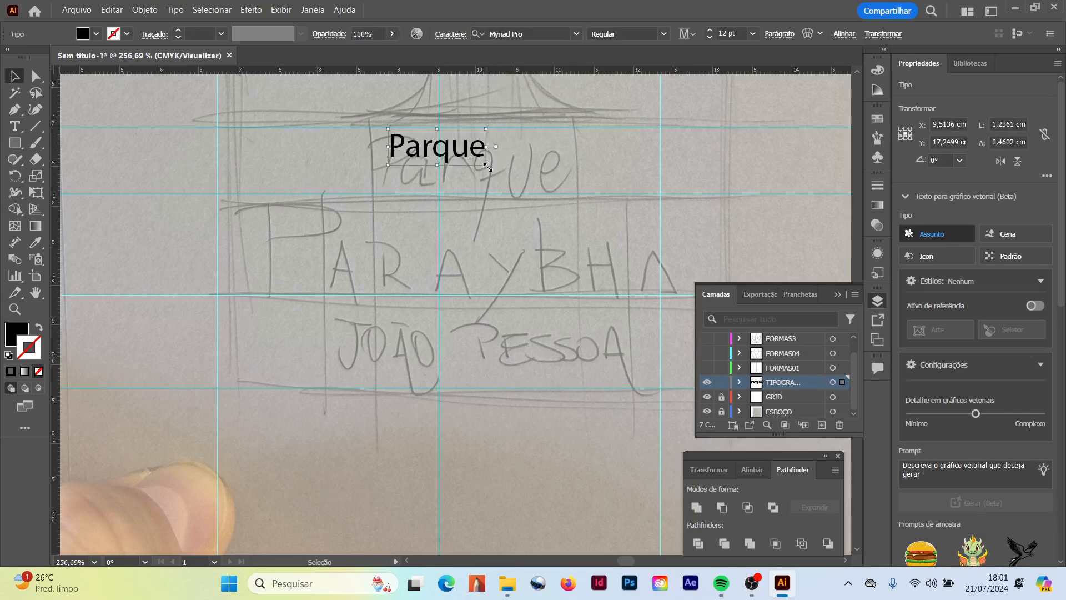
pyautogui.moveTo(487, 166); pyautogui.dragTo(562, 189)
pyautogui.moveTo(564, 134); pyautogui.dragTo(583, 118)
pyautogui.click(627, 171)
# Add the point text "Parahyba" below "Parque" and enlarge it over the sketched word, with its baseline on the guide.
pyautogui.press('t')
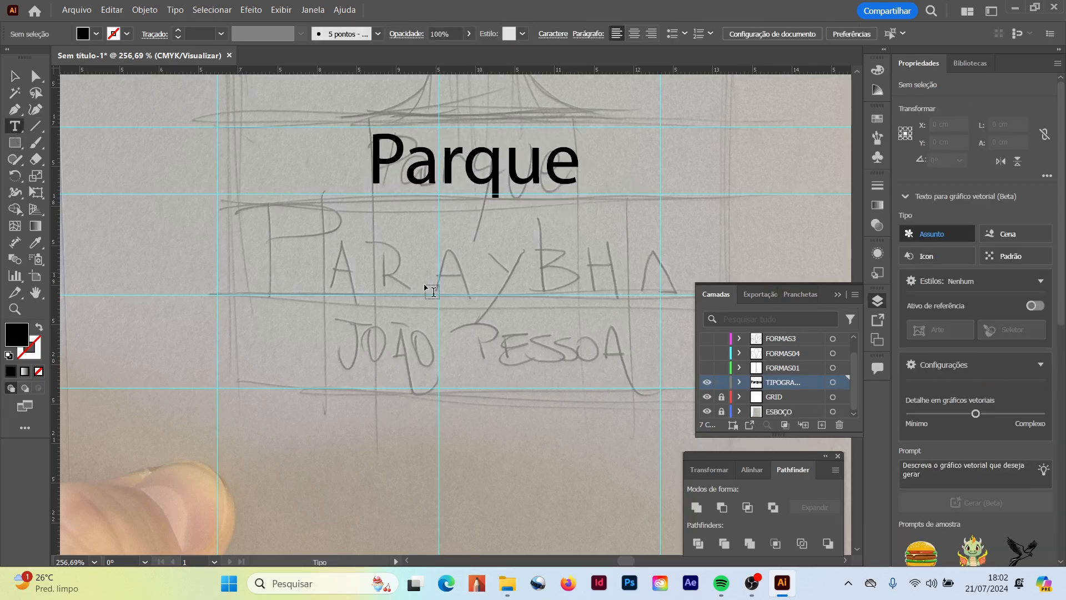
pyautogui.click(275, 275)
pyautogui.write('Pa')
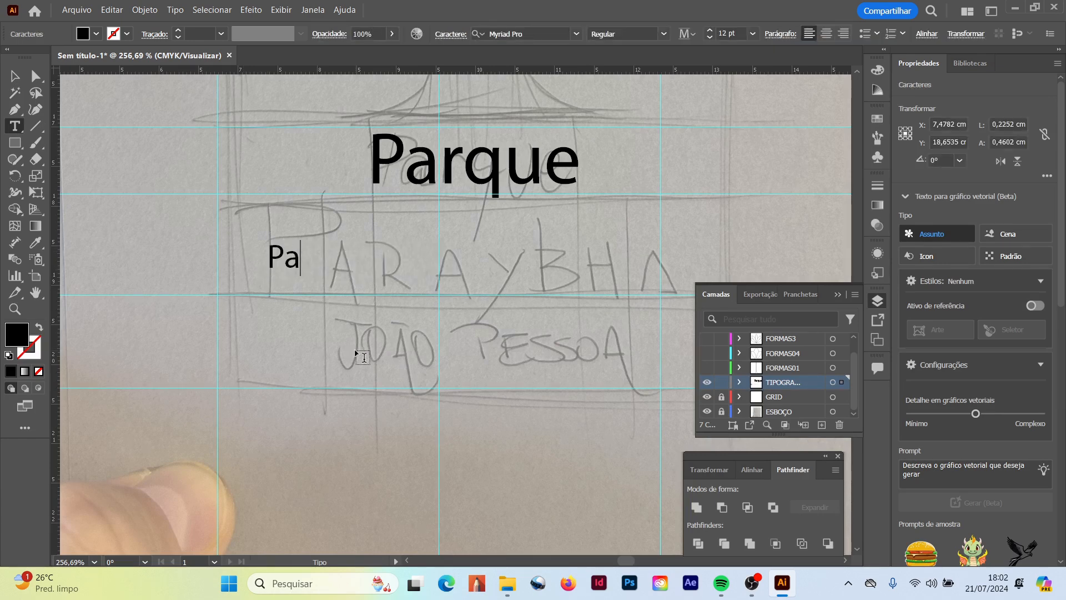
pyautogui.write('rahyba')
pyautogui.click(15, 78)
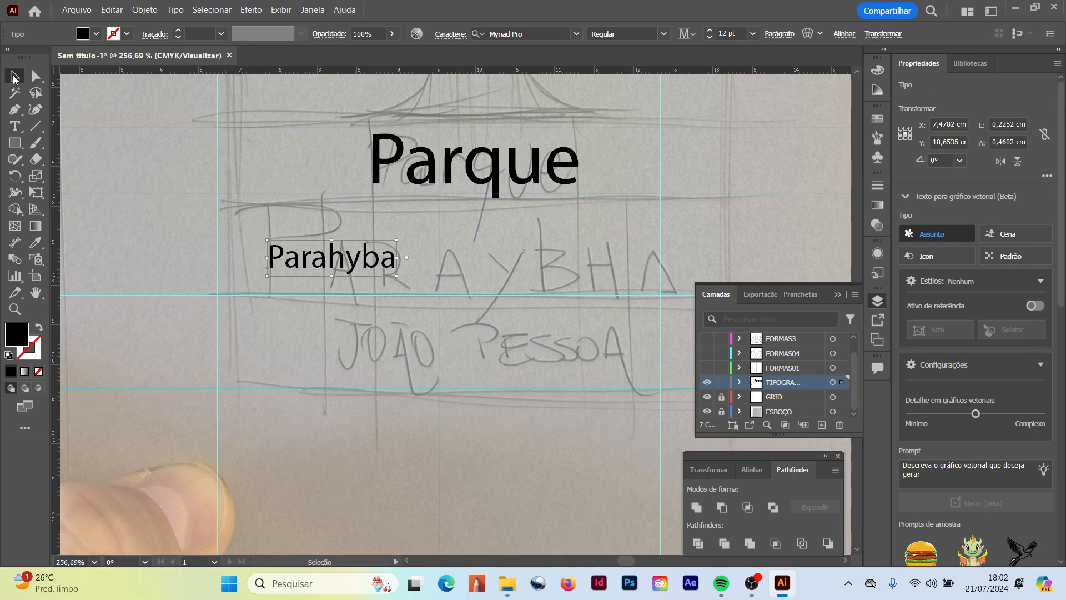
pyautogui.moveTo(396, 276); pyautogui.dragTo(679, 356)
pyautogui.moveTo(610, 334); pyautogui.dragTo(636, 294)
# Duplicate the "Parque" text below "Parahyba" and change the copy's wording to "João Pessoa".
pyautogui.click(477, 178)
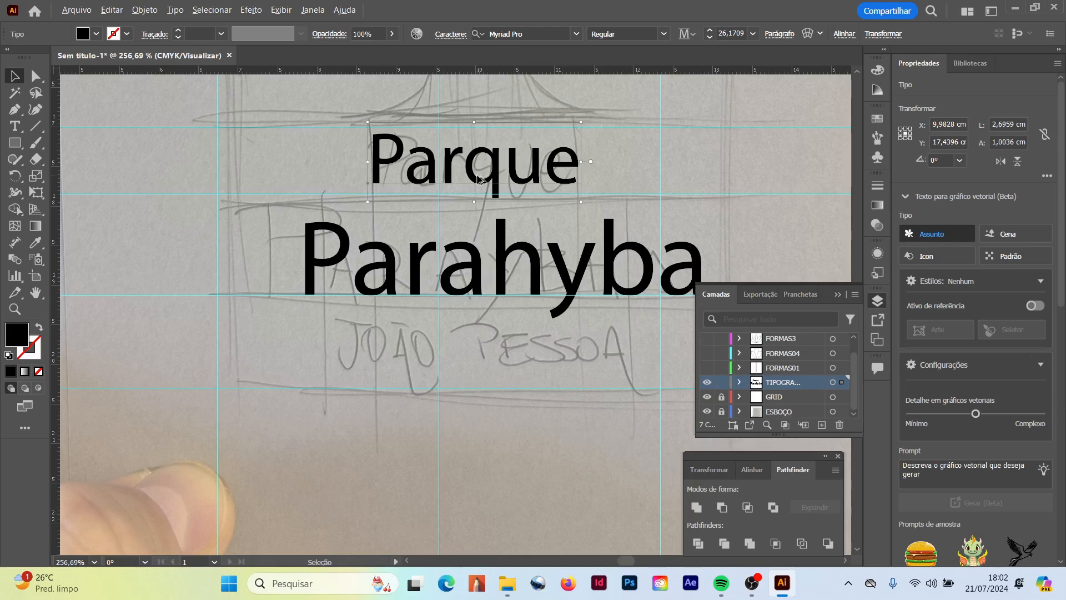
pyautogui.moveTo(480, 179); pyautogui.dragTo(493, 366)
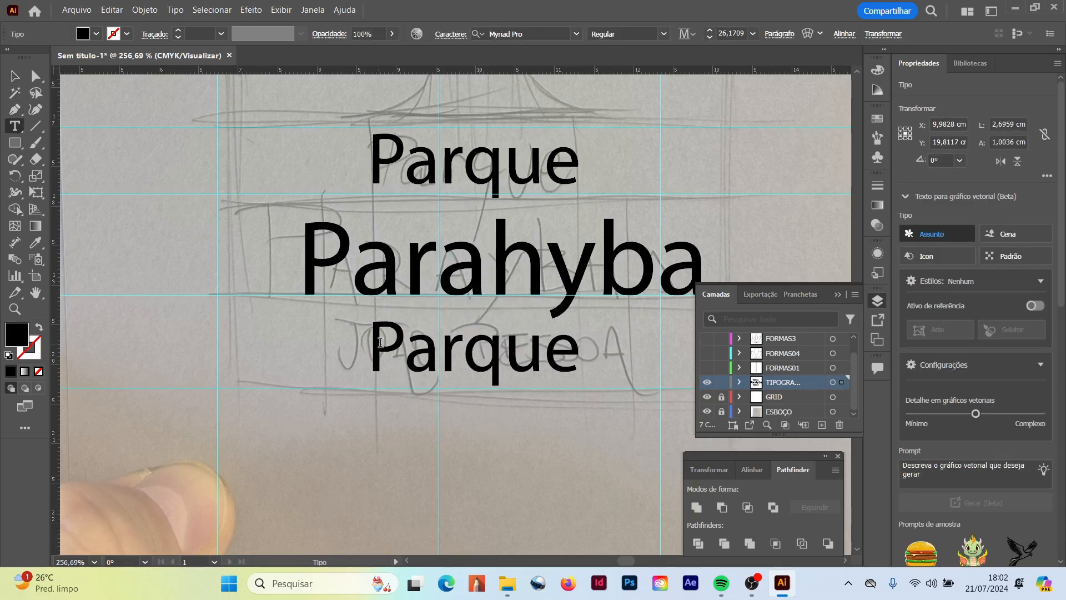
pyautogui.moveTo(376, 343); pyautogui.dragTo(618, 356)
pyautogui.write('João Pesso')
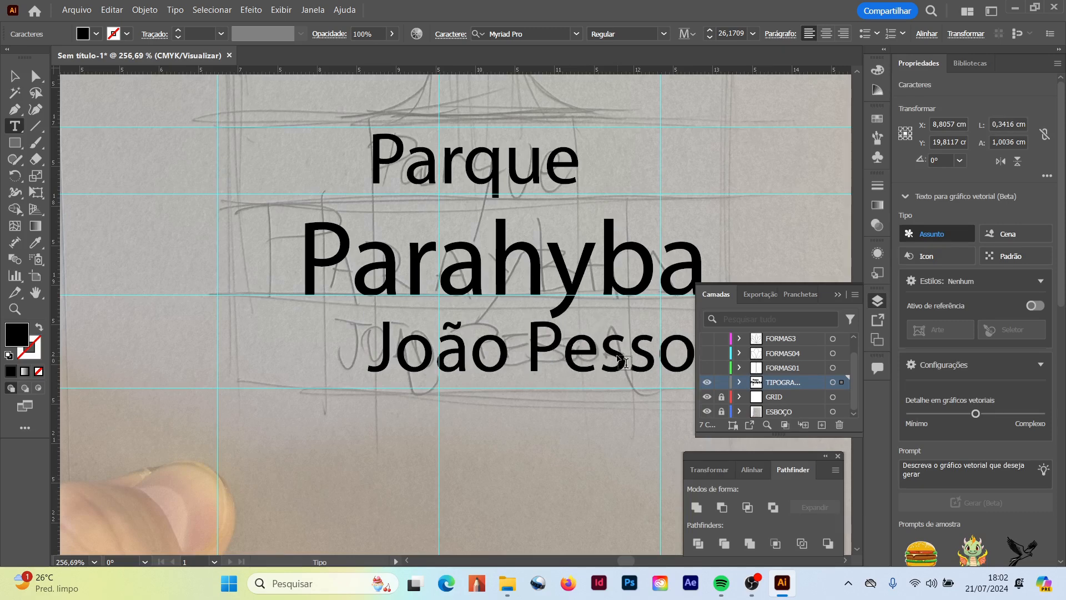
# Finish the text edit and detach the Layers panel, placing it clear of the lettering.
pyautogui.moveTo(716, 294); pyautogui.dragTo(160, 461)
pyautogui.press('Escape')
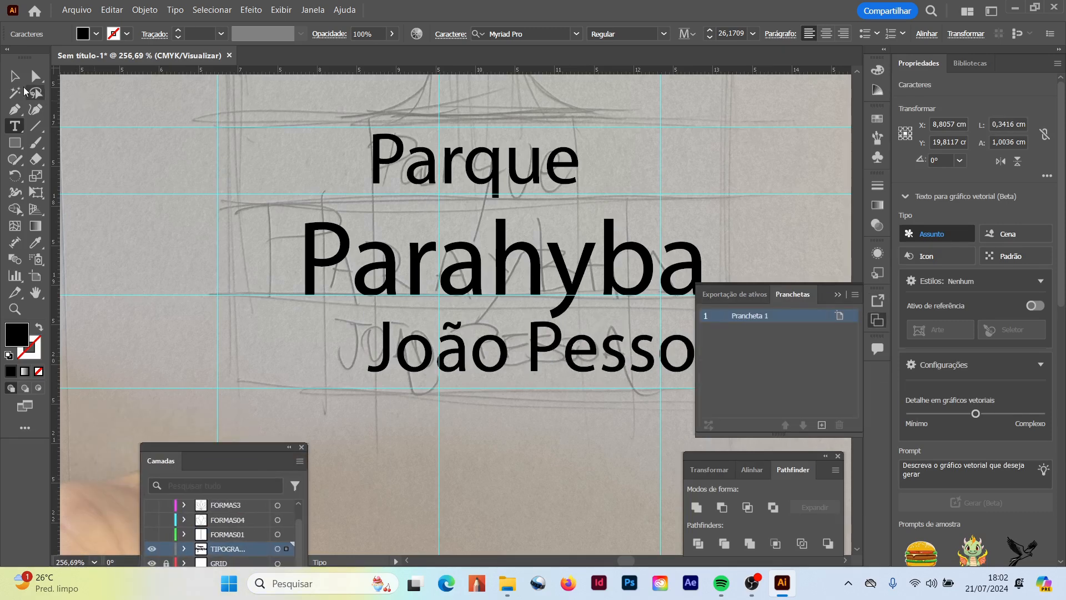
pyautogui.moveTo(252, 448); pyautogui.dragTo(193, 306)
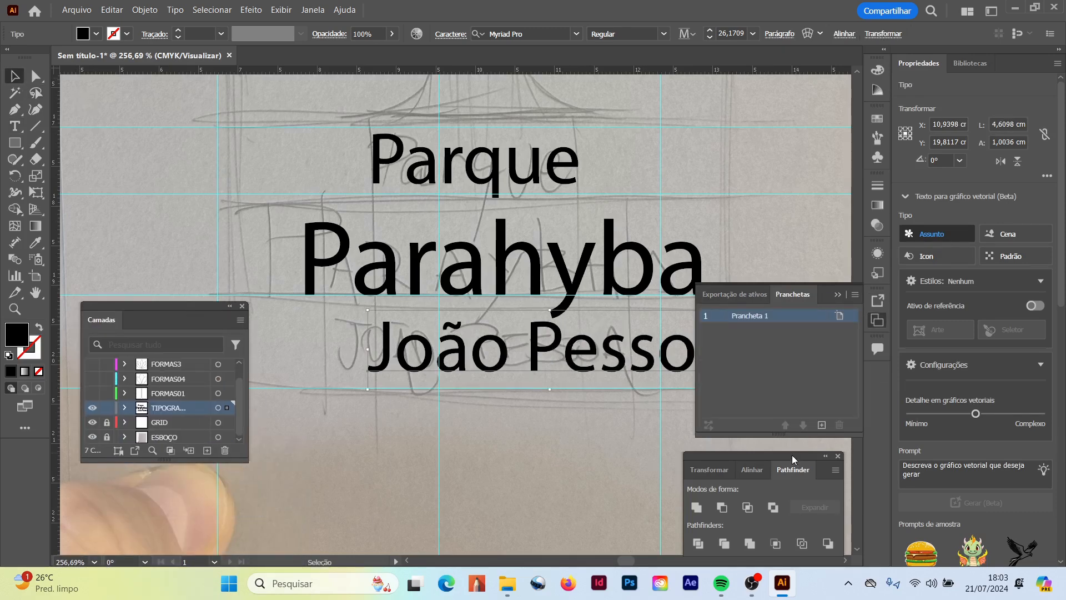
# Show the FORMAS01 layer and set the "Parque" text's X position to 9,5299 cm to match the trunk.
pyautogui.click(100, 393)
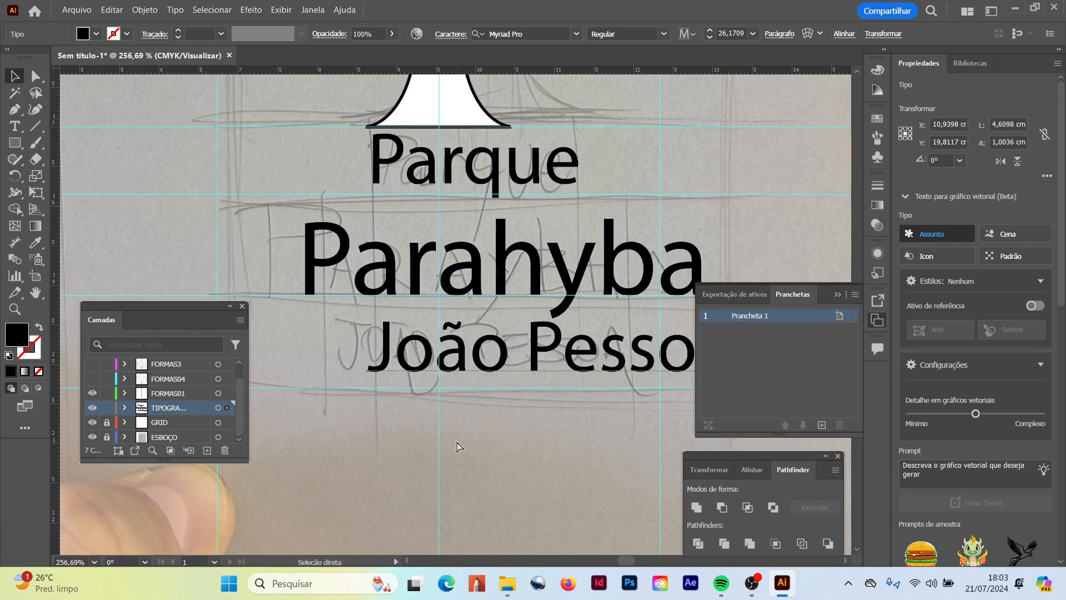
pyautogui.hotkey('ctrl', '1')
pyautogui.click(404, 140)
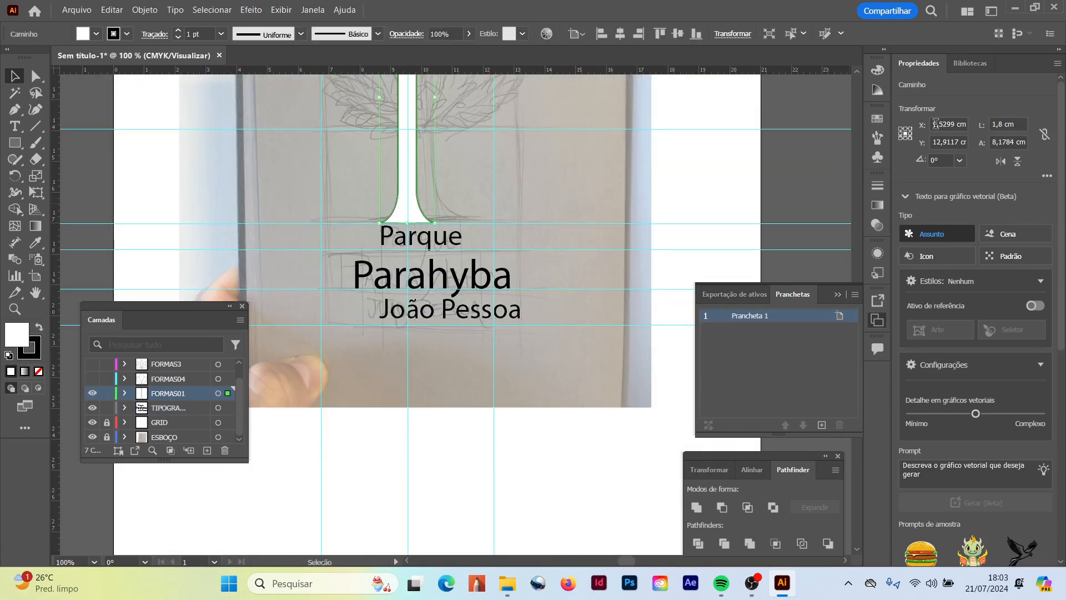
pyautogui.click(449, 246)
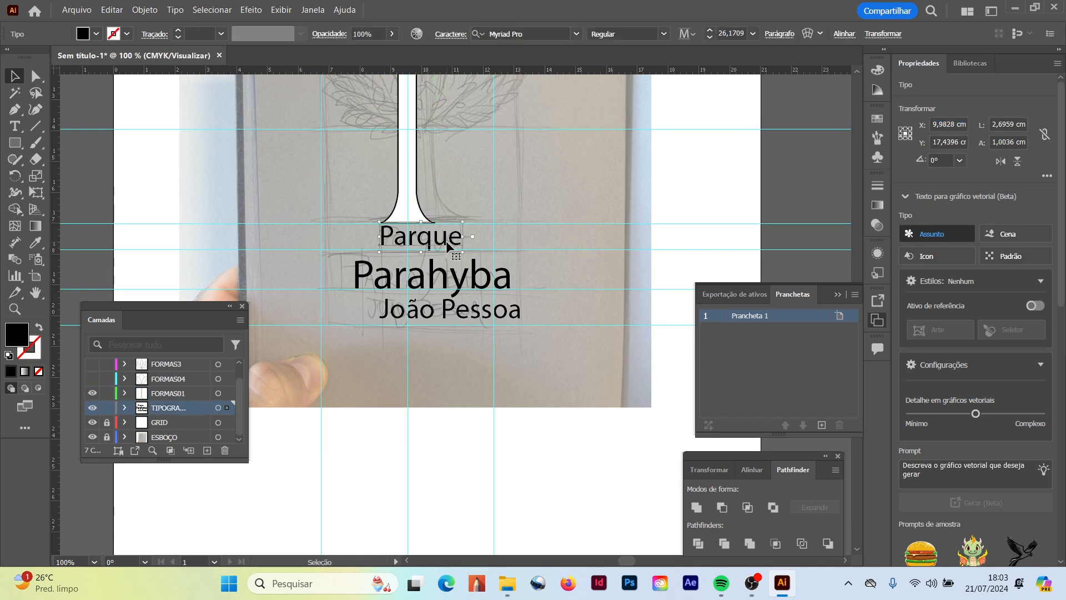
pyautogui.click(935, 124)
pyautogui.write('9,5299')
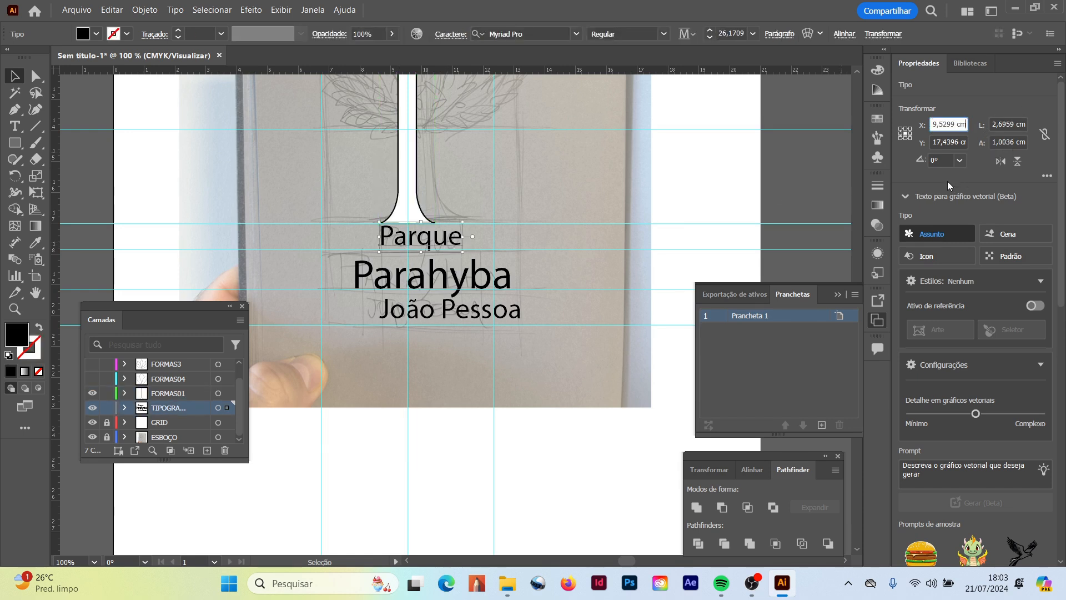
pyautogui.press('Return')
# Set the X position of the "Parahyba" and "João Pessoa" texts to 9,5299 cm to center them under the trunk.
pyautogui.click(459, 284)
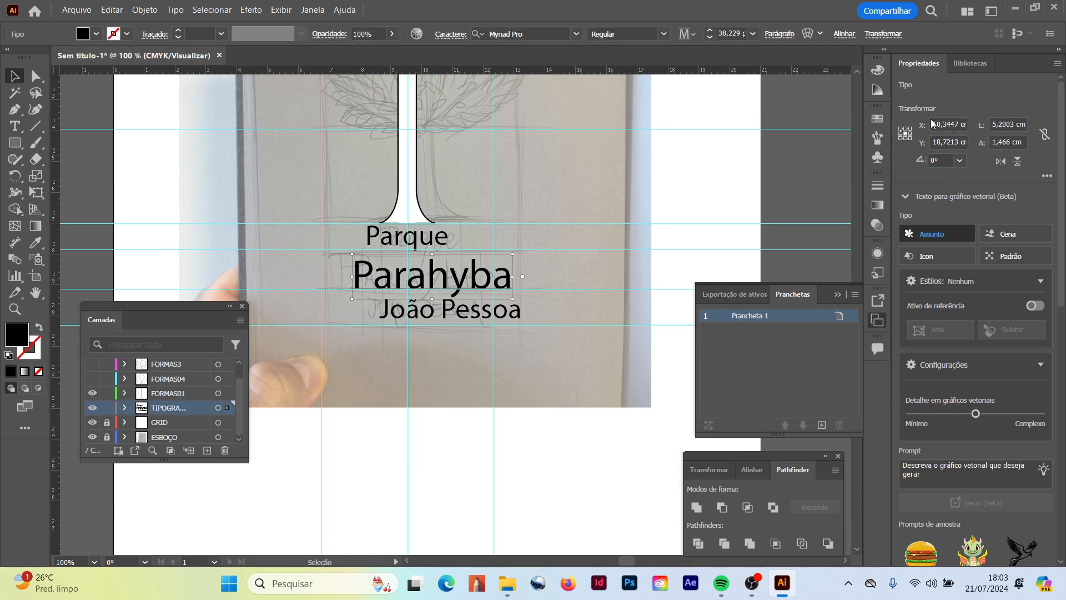
pyautogui.click(968, 128)
pyautogui.press('Return')
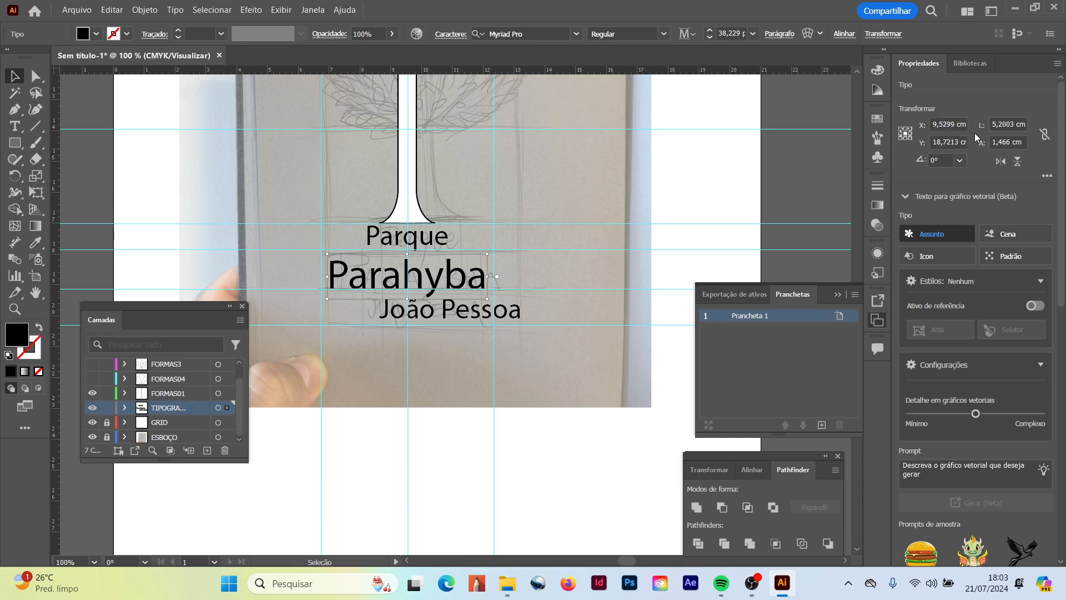
pyautogui.click(514, 313)
pyautogui.click(934, 124)
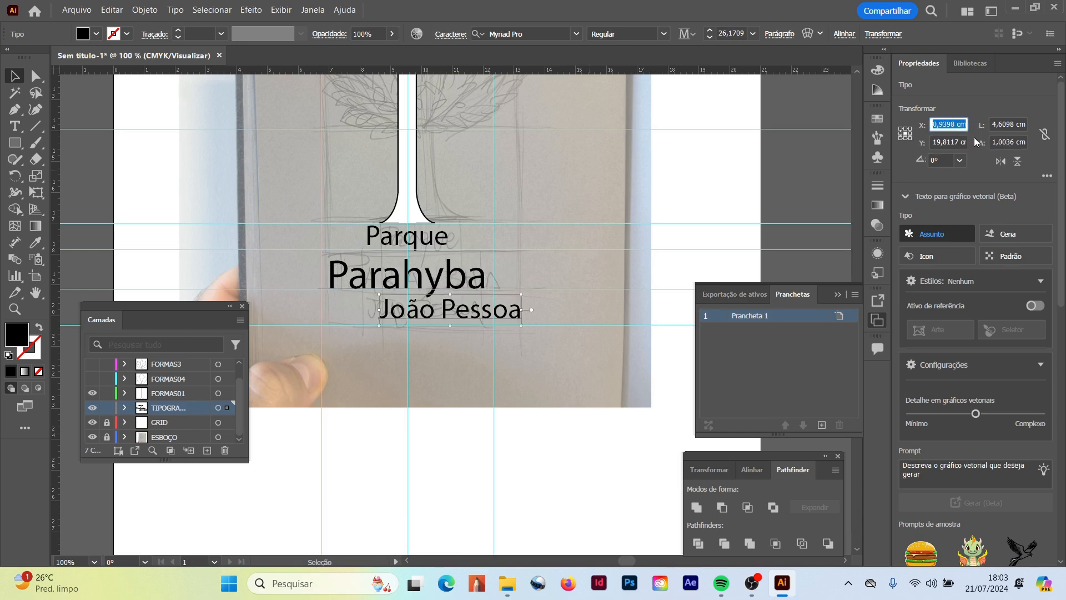
pyautogui.press('Return')
pyautogui.click(574, 452)
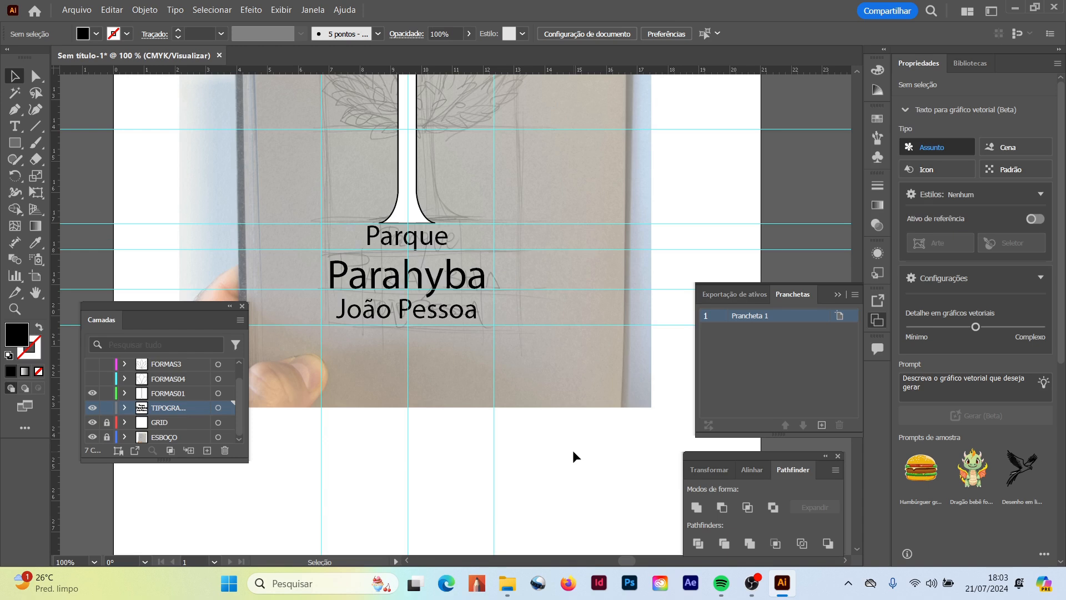
# Hide the ESBOÇO sketch layer and nudge the "Parque" text down slightly, to a Y position of 17,5808 cm.
pyautogui.click(92, 438)
pyautogui.scroll(3, 269, 428)
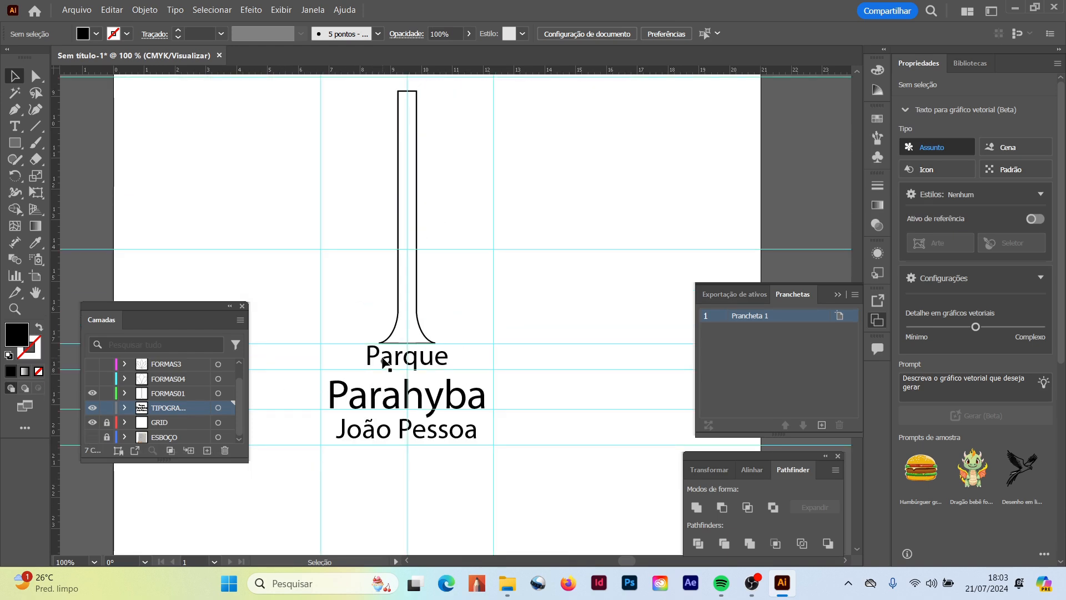
pyautogui.click(384, 362)
pyautogui.press('Down')
pyautogui.press('Down')
pyautogui.press('Down')
pyautogui.press('Down')
pyautogui.press('Down')
pyautogui.press('Down')
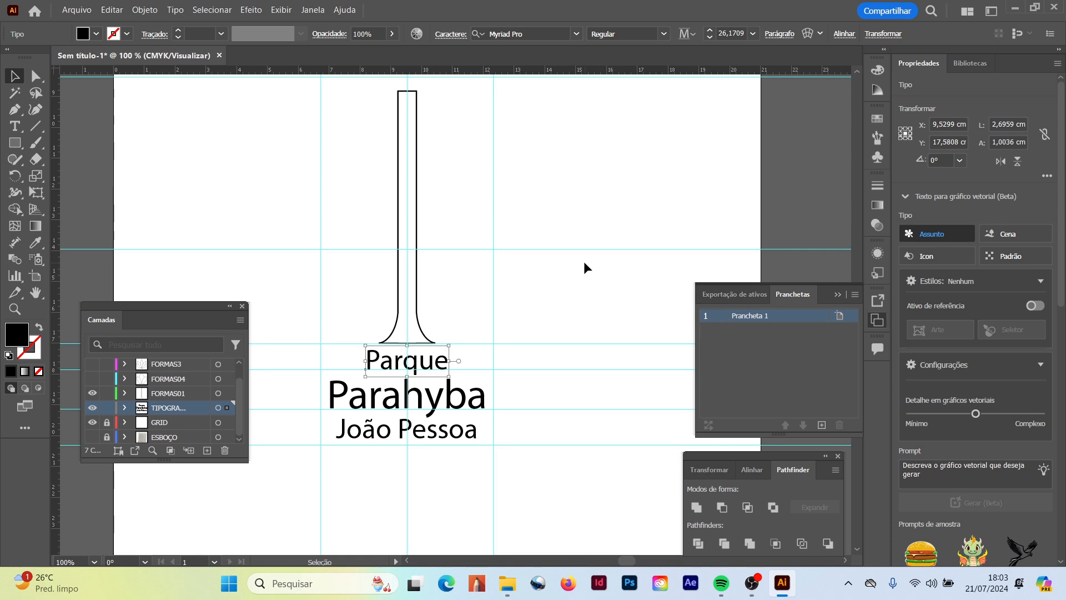
pyautogui.click(584, 263)
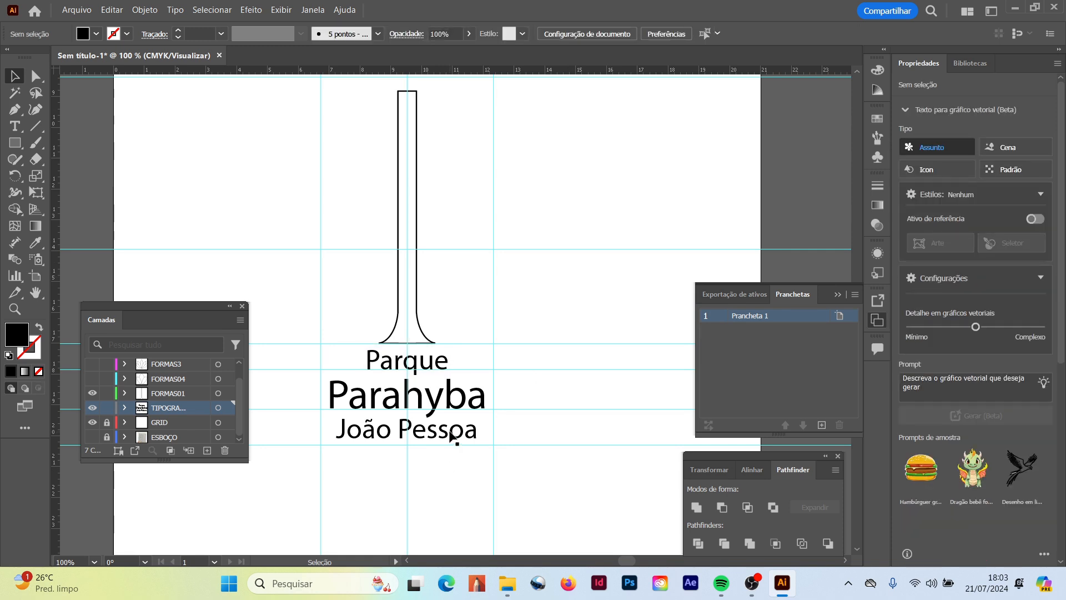
# Select the characters of "Parque", move the Pathfinder panel aside, and open the Character panel beside the lettering.
pyautogui.click(321, 467)
pyautogui.press('t')
pyautogui.moveTo(416, 247); pyautogui.dragTo(578, 257)
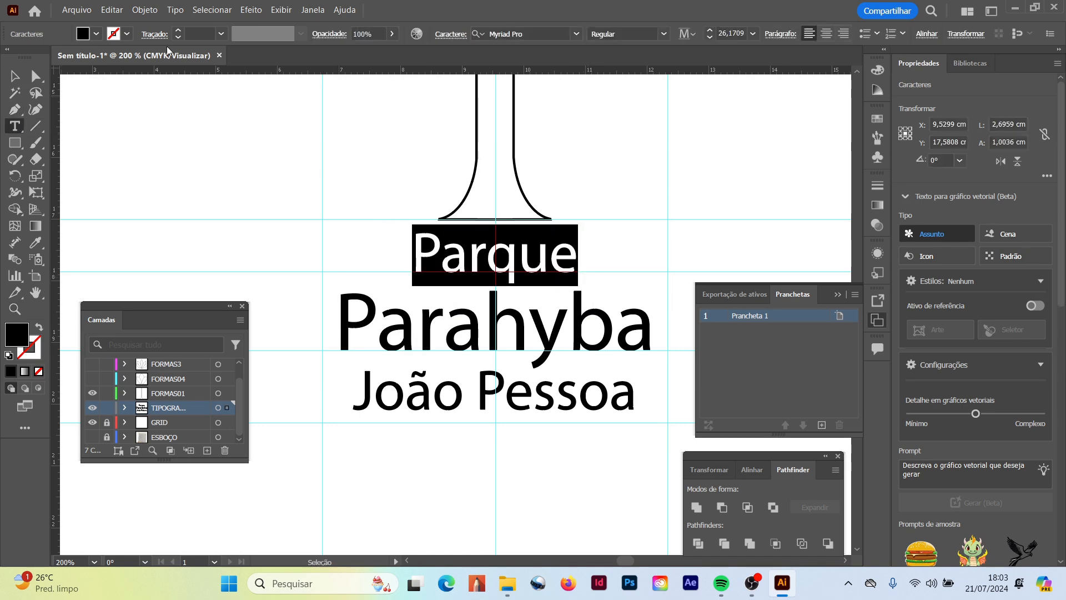
pyautogui.moveTo(731, 465); pyautogui.dragTo(751, 454)
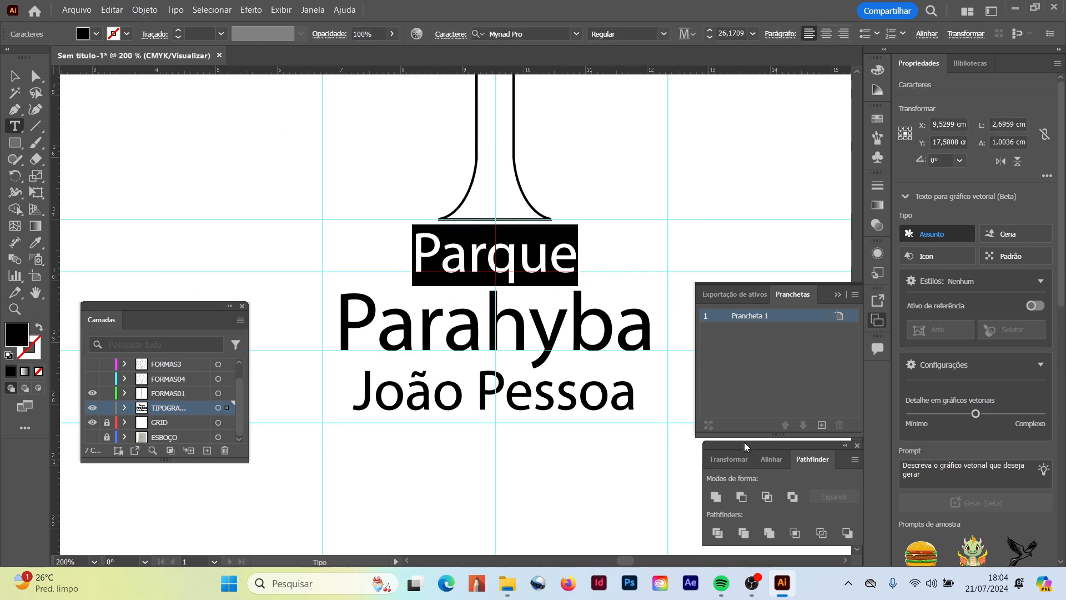
pyautogui.click(174, 10)
pyautogui.moveTo(312, 10)
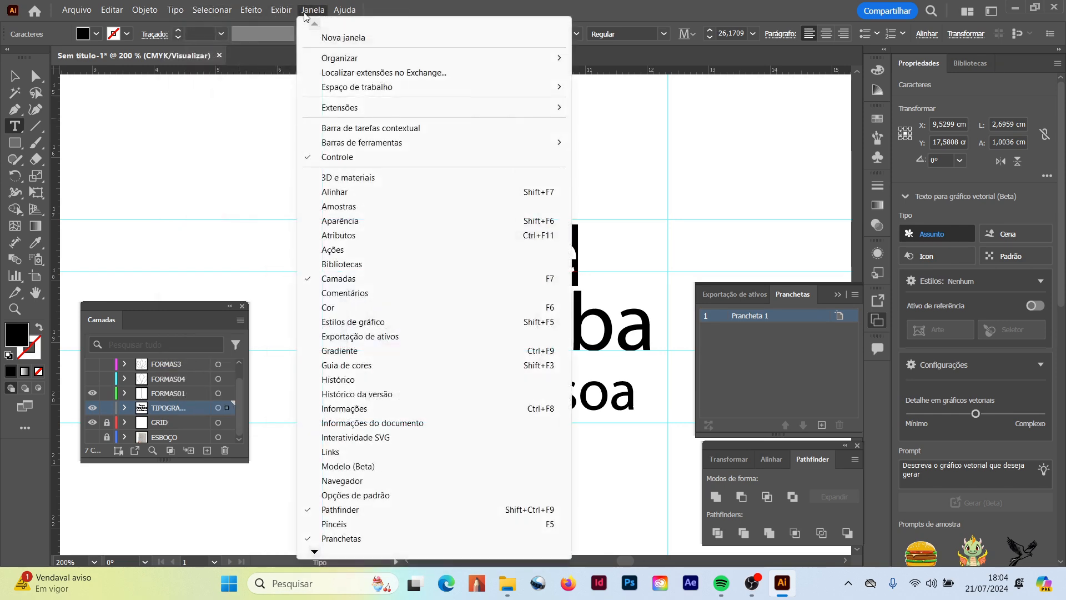
pyautogui.moveTo(315, 551)
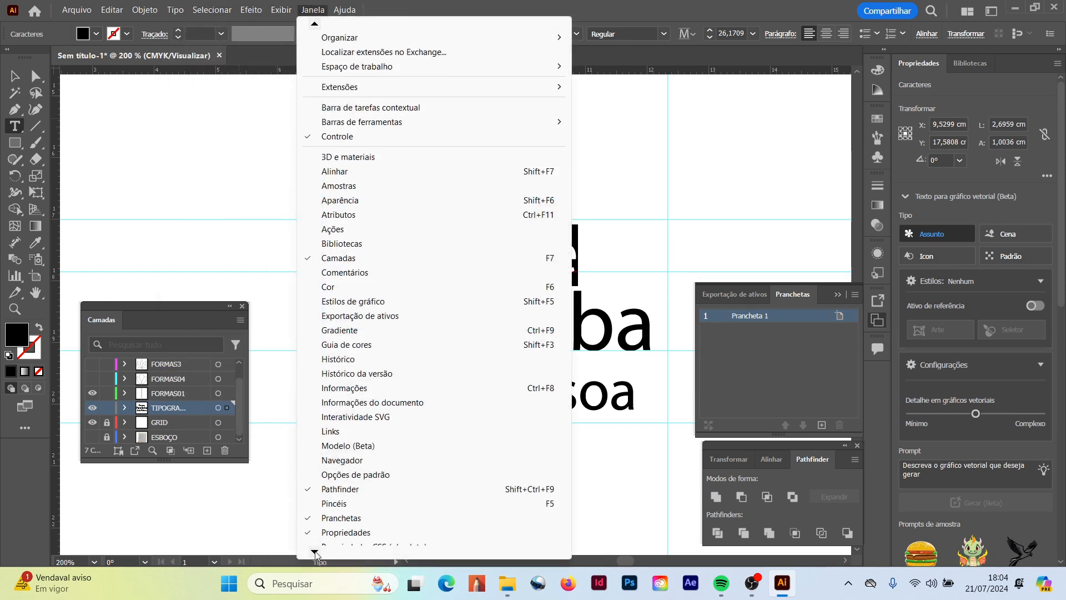
pyautogui.moveTo(536, 399)
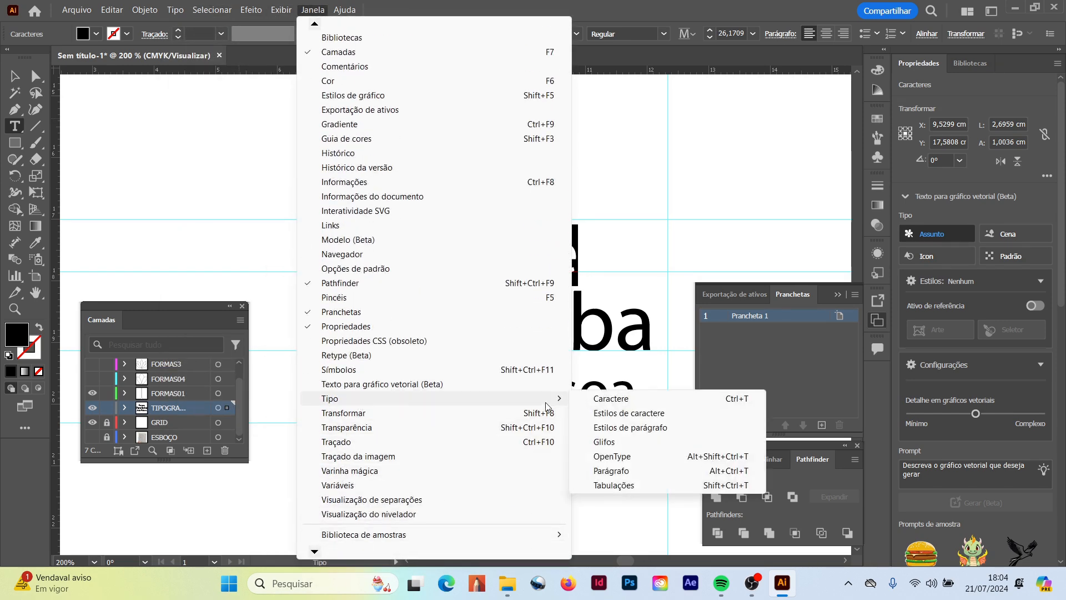
pyautogui.click(611, 398)
pyautogui.moveTo(531, 89); pyautogui.dragTo(120, 90)
# Set the font of the word "Parque" to Garamond.
pyautogui.click(222, 119)
pyautogui.scroll(10, 140, 274)
pyautogui.scroll(8, 142, 307)
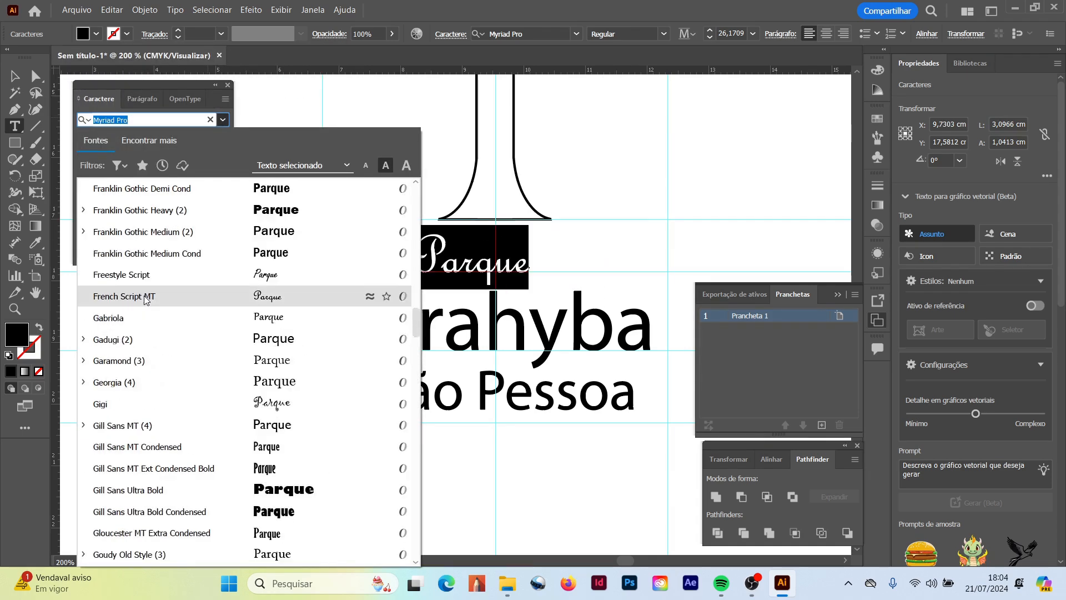
pyautogui.click(127, 367)
# Set the font of the word "Parahyba" to Garamond.
pyautogui.moveTo(344, 321); pyautogui.dragTo(661, 333)
pyautogui.click(223, 119)
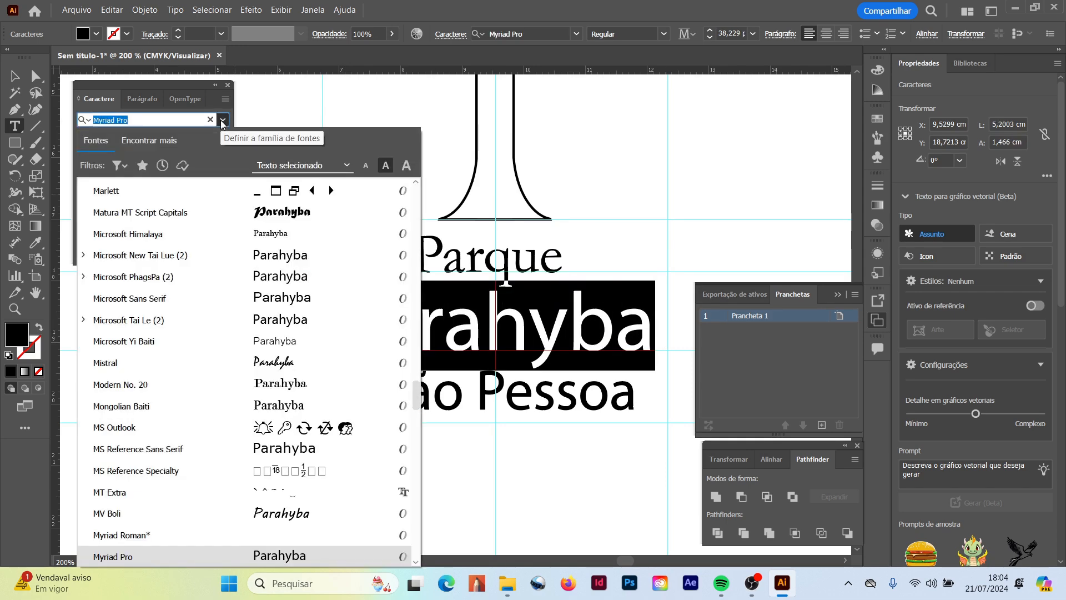
pyautogui.scroll(-5, 192, 322)
pyautogui.scroll(20, 191, 318)
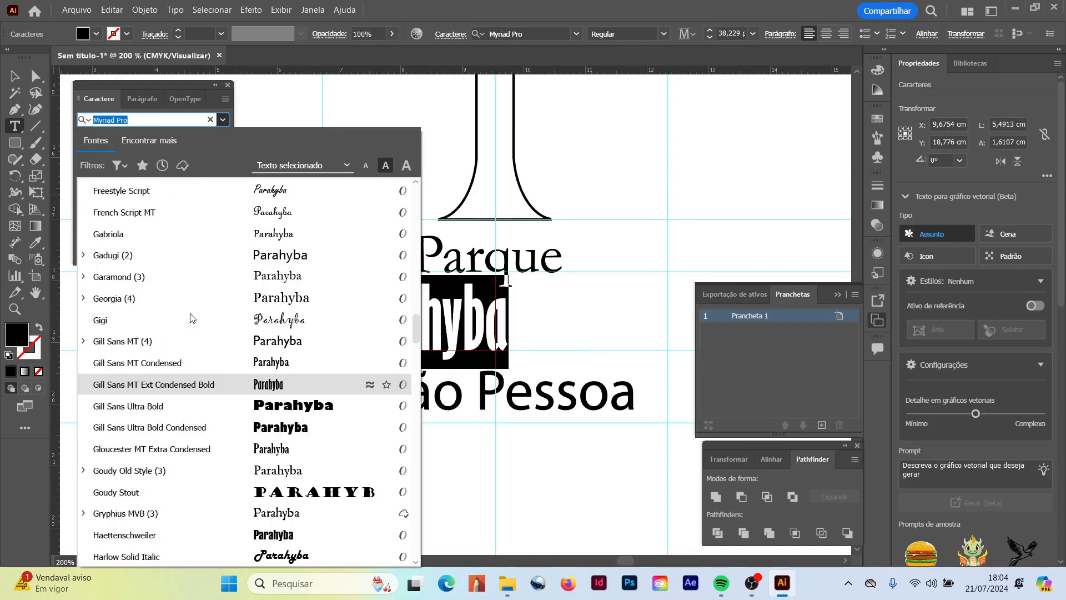
pyautogui.click(191, 277)
# Set the font of the "João Pessoa" text to Garamond and deselect it.
pyautogui.moveTo(355, 392); pyautogui.dragTo(637, 394)
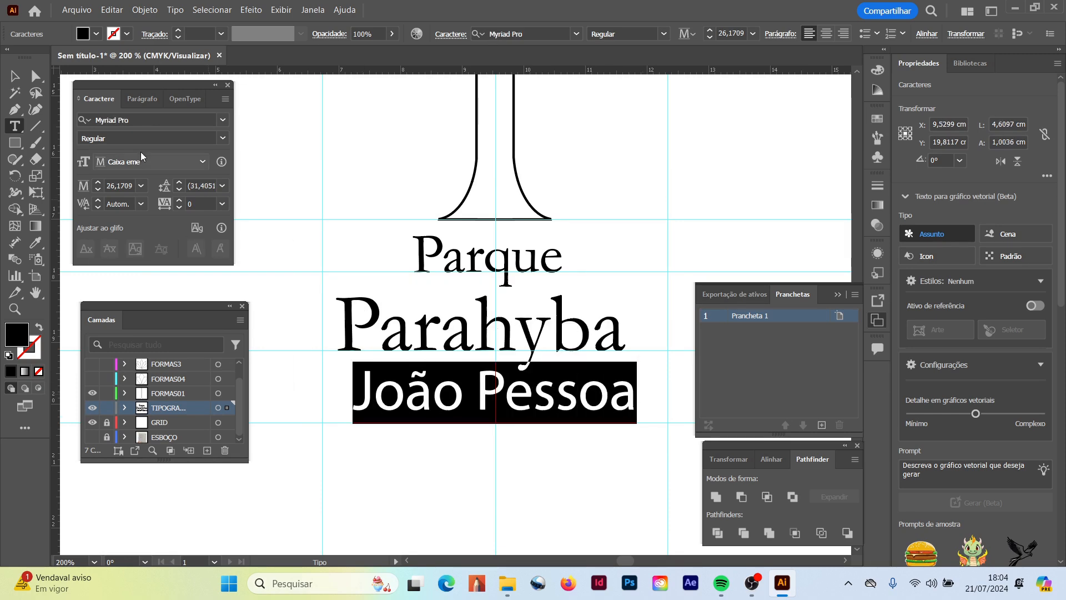
pyautogui.click(223, 119)
pyautogui.scroll(-8, 161, 316)
pyautogui.scroll(20, 159, 318)
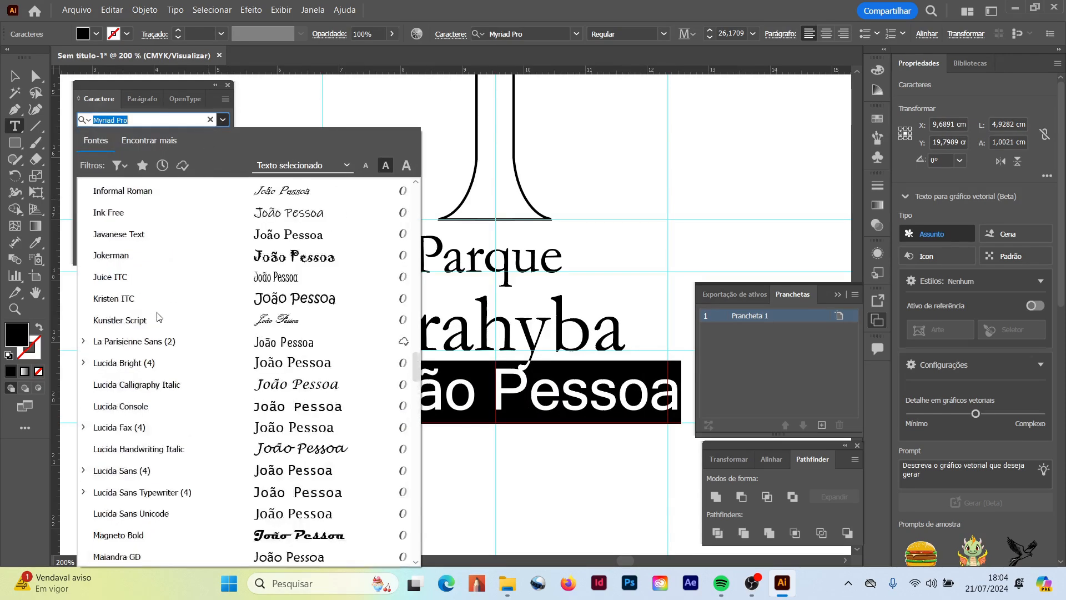
pyautogui.scroll(10, 157, 318)
pyautogui.click(134, 277)
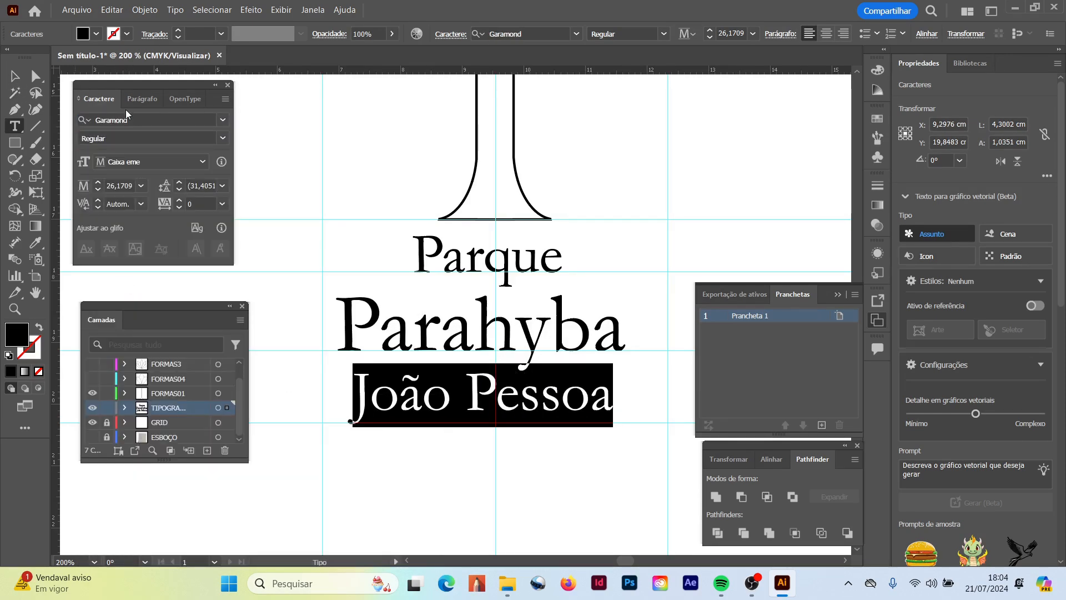
pyautogui.click(14, 76)
pyautogui.click(282, 131)
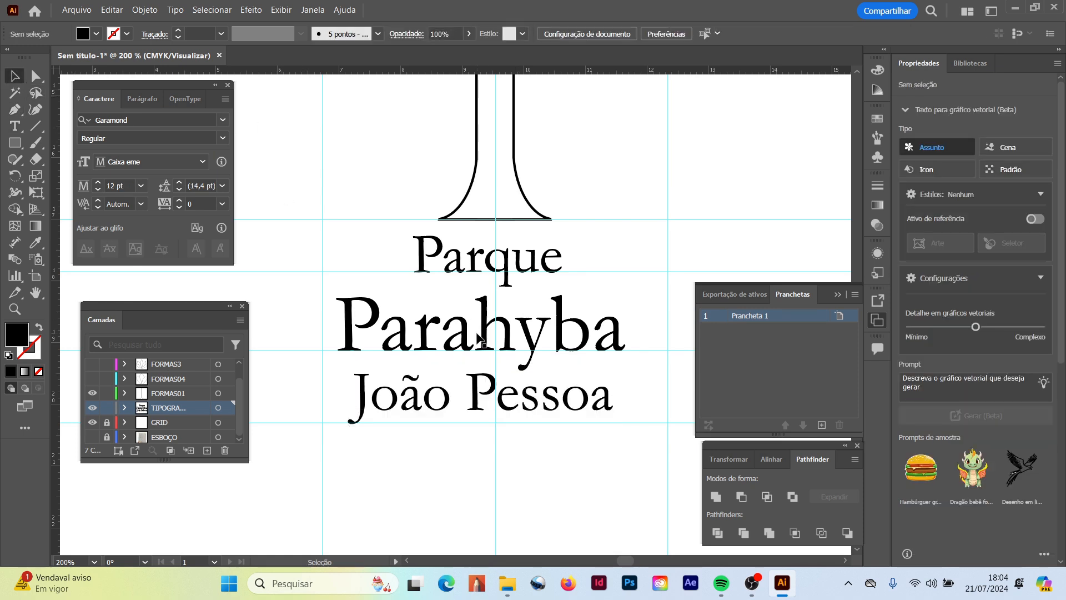
# Copy the trunk's horizontal position and set the word "Parahyba" to the same X value, 9,5299 cm.
pyautogui.click(458, 263)
pyautogui.click(428, 332)
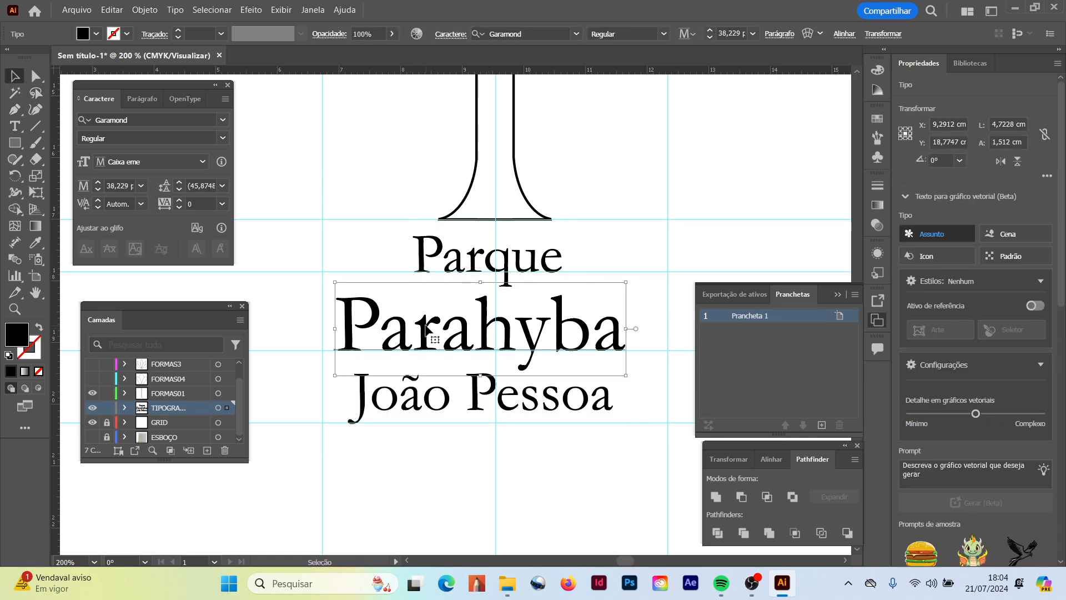
pyautogui.click(520, 185)
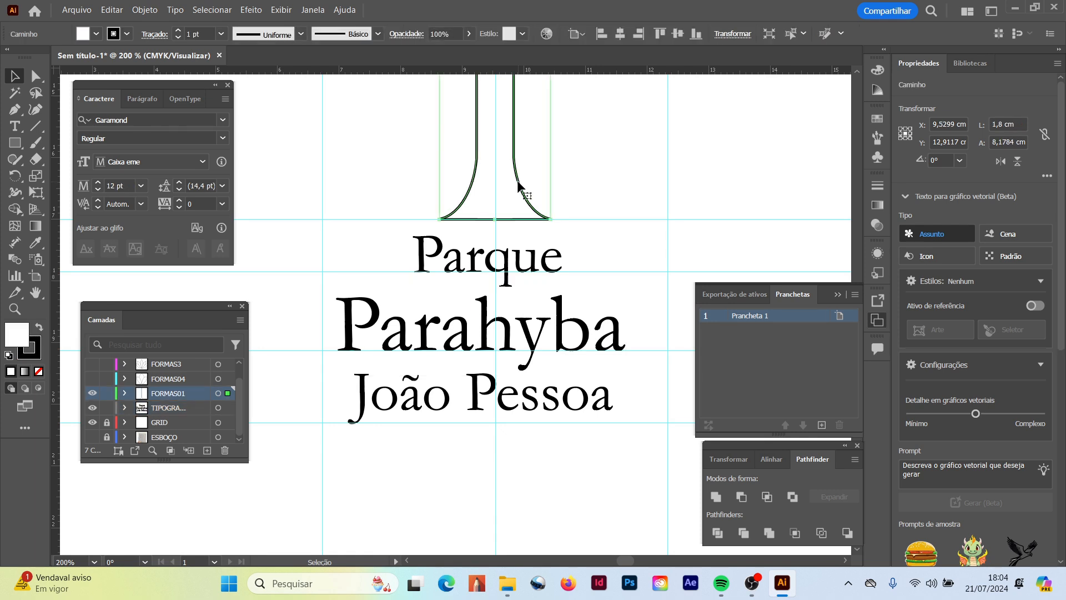
pyautogui.click(947, 124)
pyautogui.hotkey('ctrl', 'c')
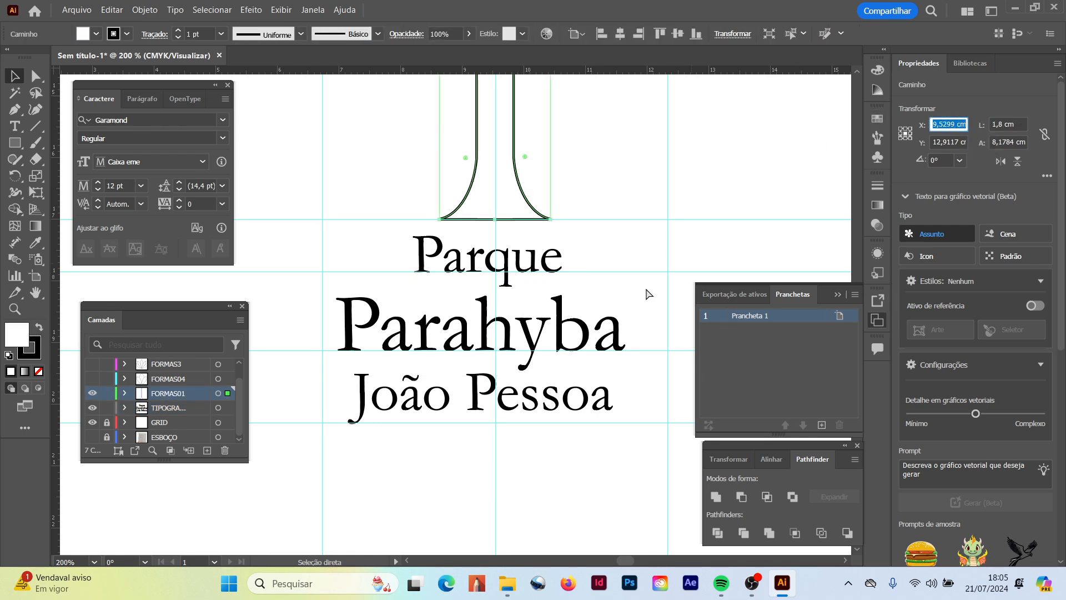
pyautogui.click(585, 328)
pyautogui.moveTo(934, 123); pyautogui.dragTo(966, 124)
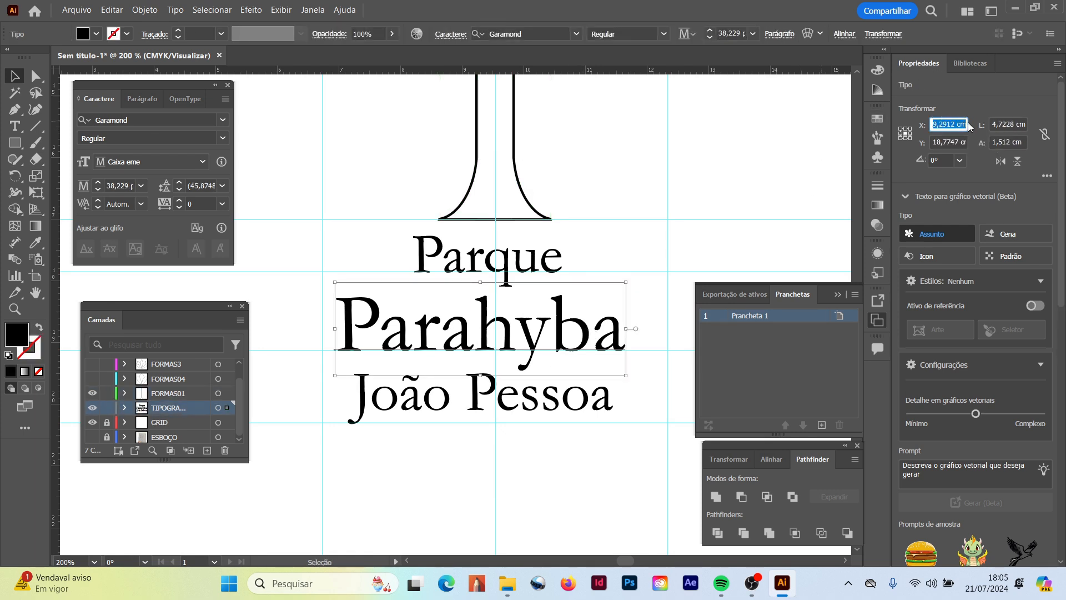
pyautogui.hotkey('ctrl', 'v')
pyautogui.press('Return')
# Set the X position of "Parque" and "João Pessoa" to 9,5299 cm as well, and deselect the text.
pyautogui.click(559, 257)
pyautogui.moveTo(934, 123); pyautogui.dragTo(979, 125)
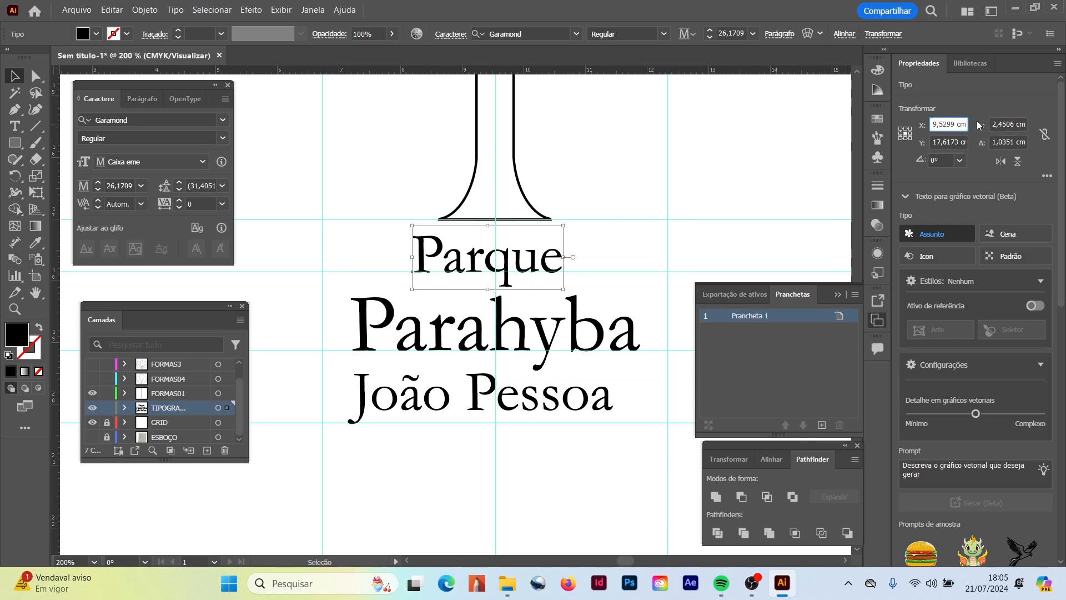
pyautogui.press('Return')
pyautogui.click(585, 416)
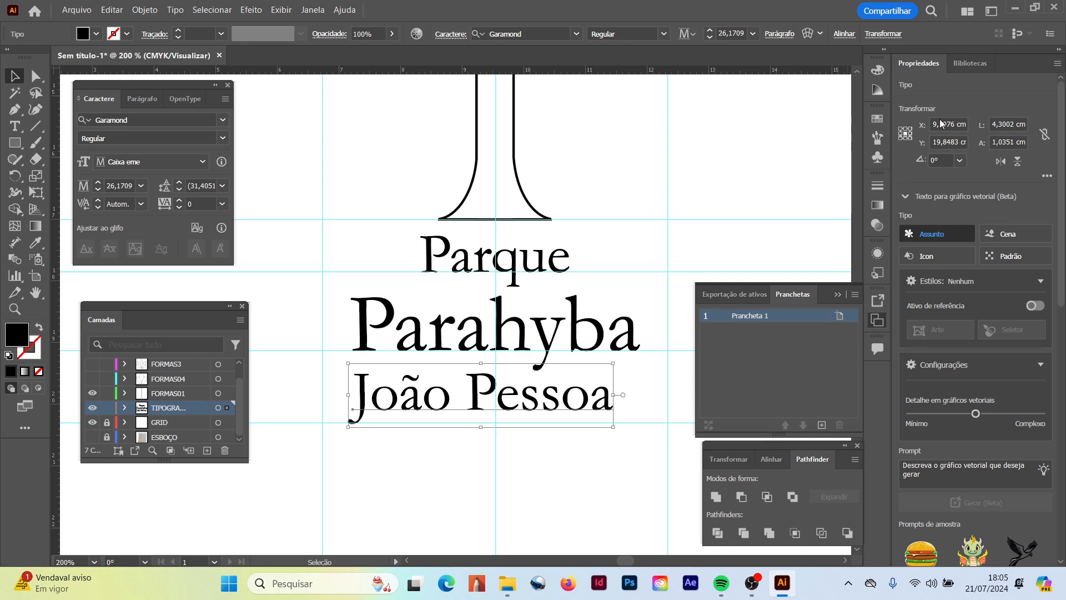
pyautogui.moveTo(932, 125); pyautogui.dragTo(972, 123)
pyautogui.hotkey('ctrl', 'v')
pyautogui.press('Return')
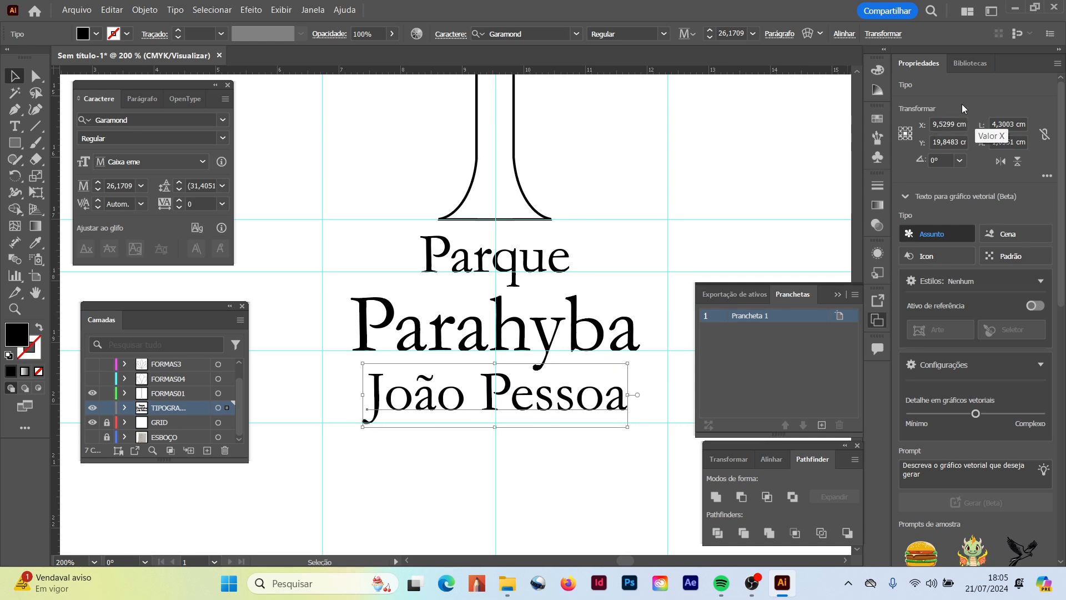
pyautogui.click(628, 205)
# Set the font style of "Parque" and "João Pessoa" to Italic.
pyautogui.click(540, 262)
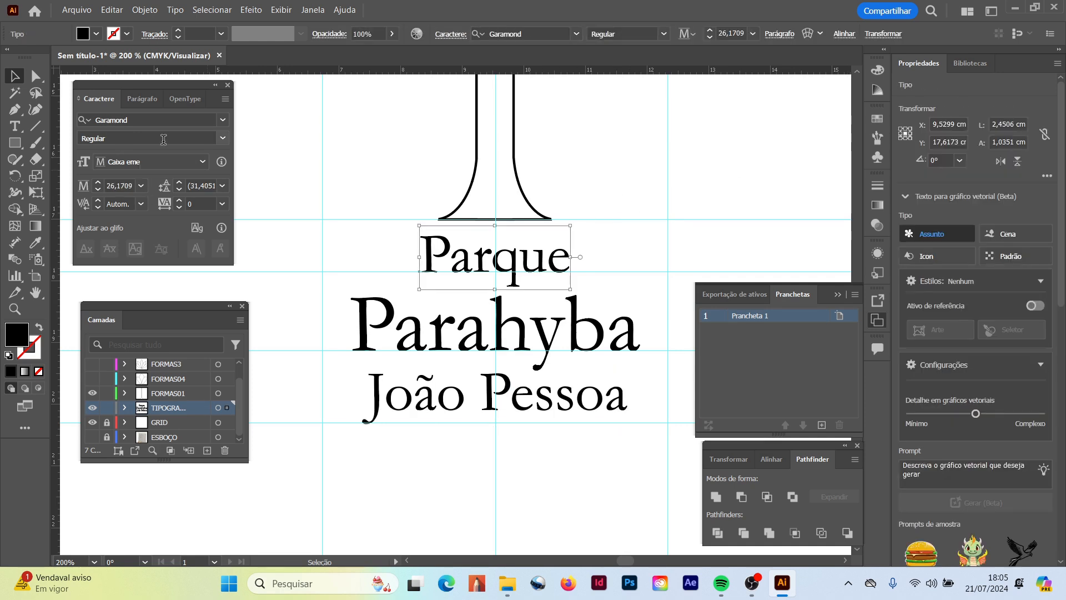
pyautogui.click(221, 138)
pyautogui.click(118, 165)
pyautogui.click(469, 405)
pyautogui.click(222, 138)
pyautogui.click(113, 166)
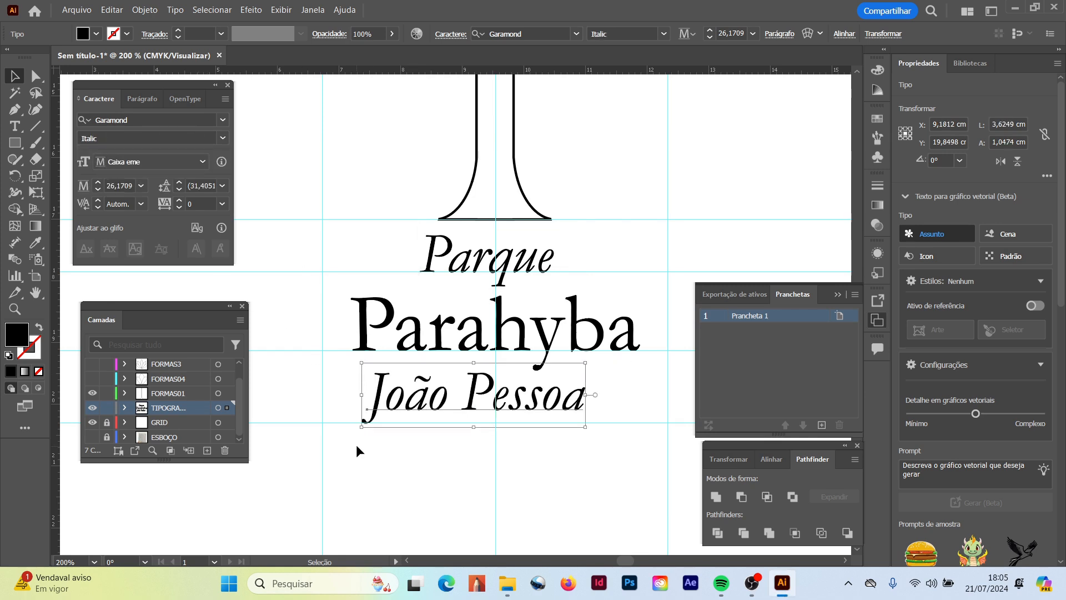
pyautogui.click(392, 449)
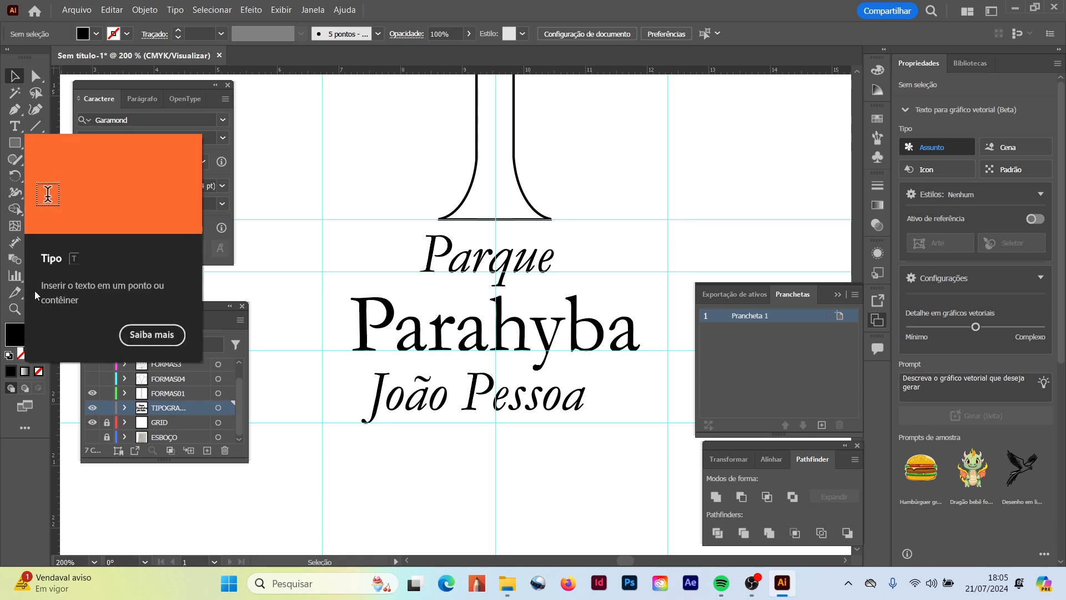
# Add vertical guides at about X 7,93 and 11,3 cm, and nudge "João Pessoa" right to about X 9,57 cm between them.
pyautogui.moveTo(55, 445); pyautogui.dragTo(395, 474)
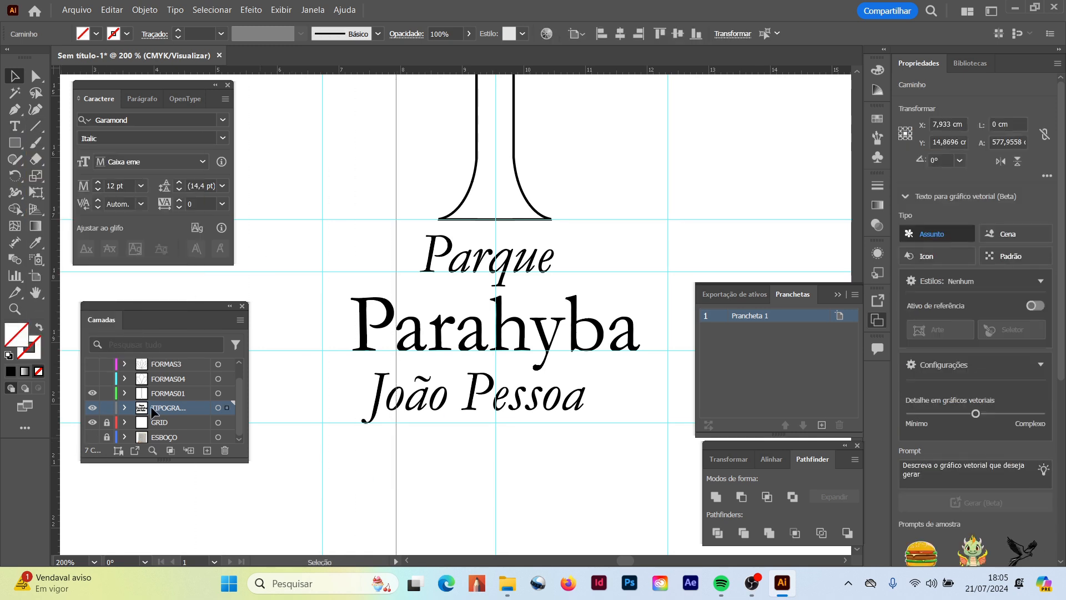
pyautogui.moveTo(76, 408); pyautogui.dragTo(604, 490)
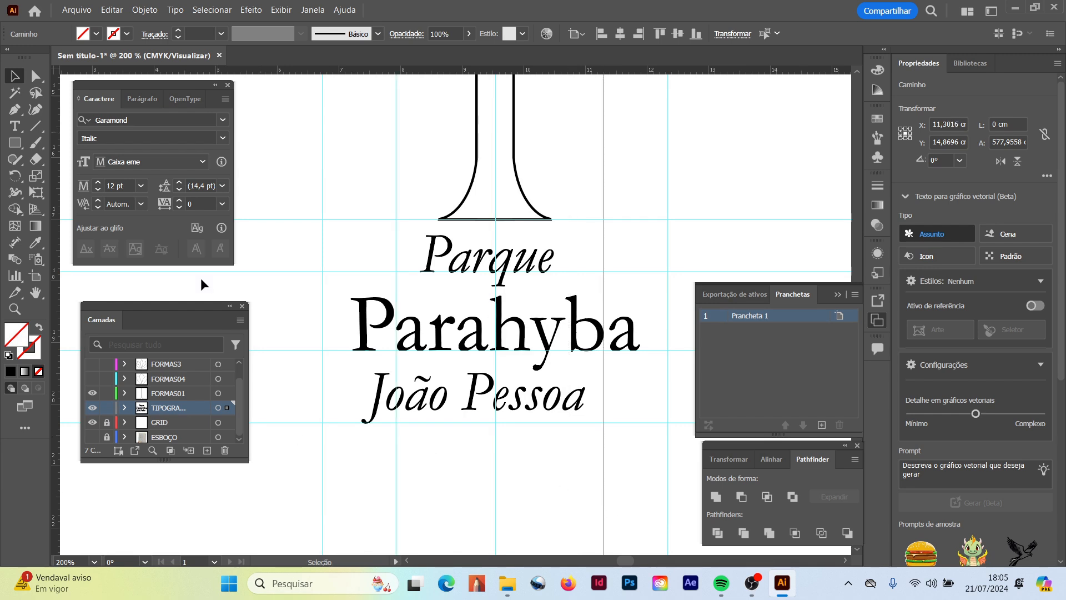
pyautogui.click(575, 406)
pyautogui.press('Right')
pyautogui.press('Right')
pyautogui.press('Right')
pyautogui.press('Right')
pyautogui.press('Right')
pyautogui.press('Right')
pyautogui.press('Right')
pyautogui.press('Right')
pyautogui.press('Right')
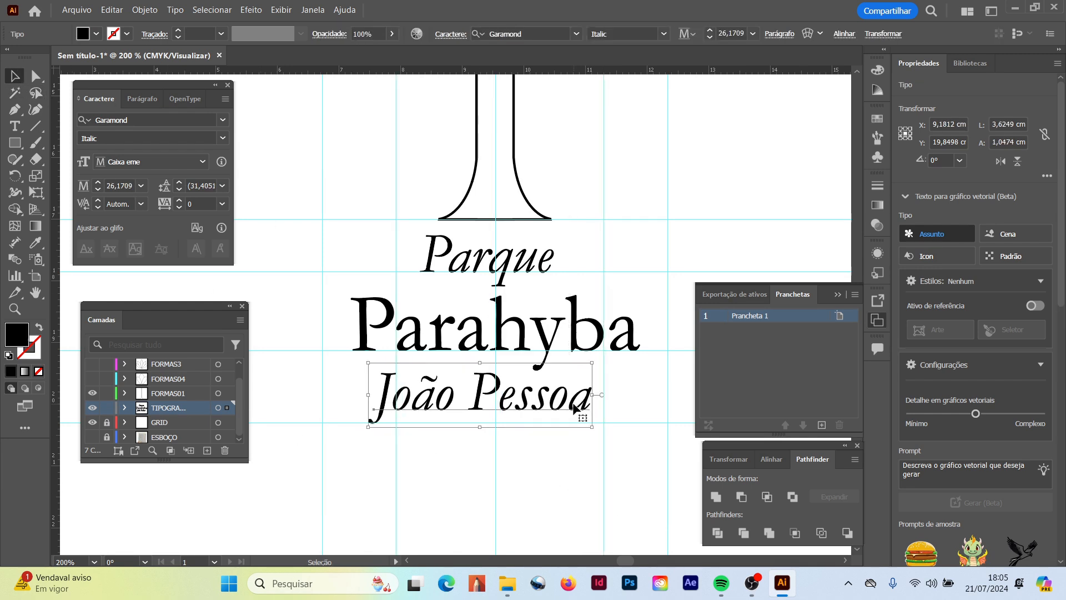
pyautogui.press('Right')
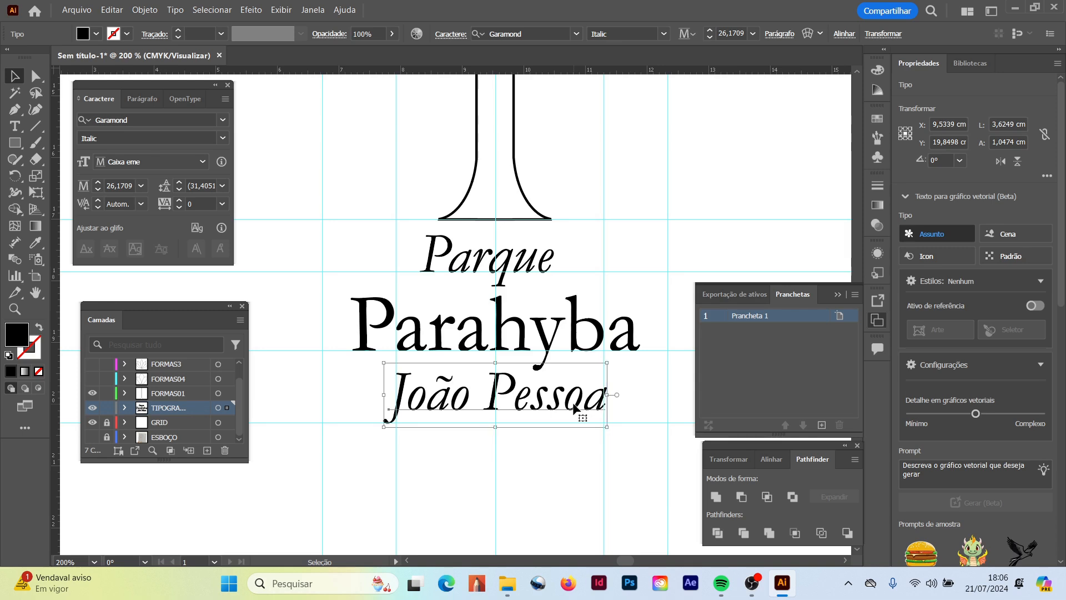
pyautogui.press('Right')
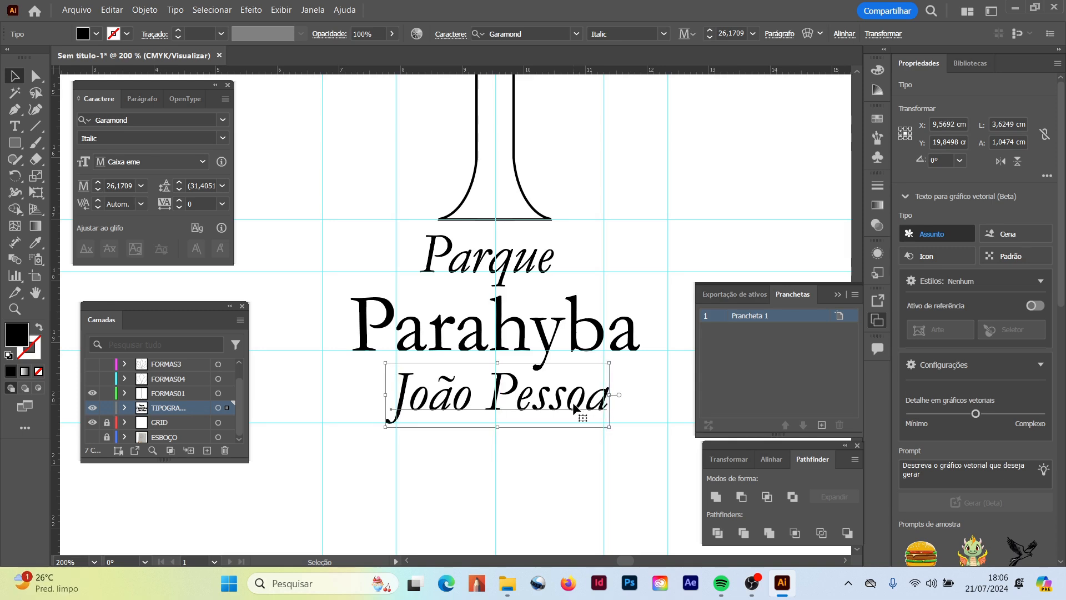
pyautogui.click(629, 441)
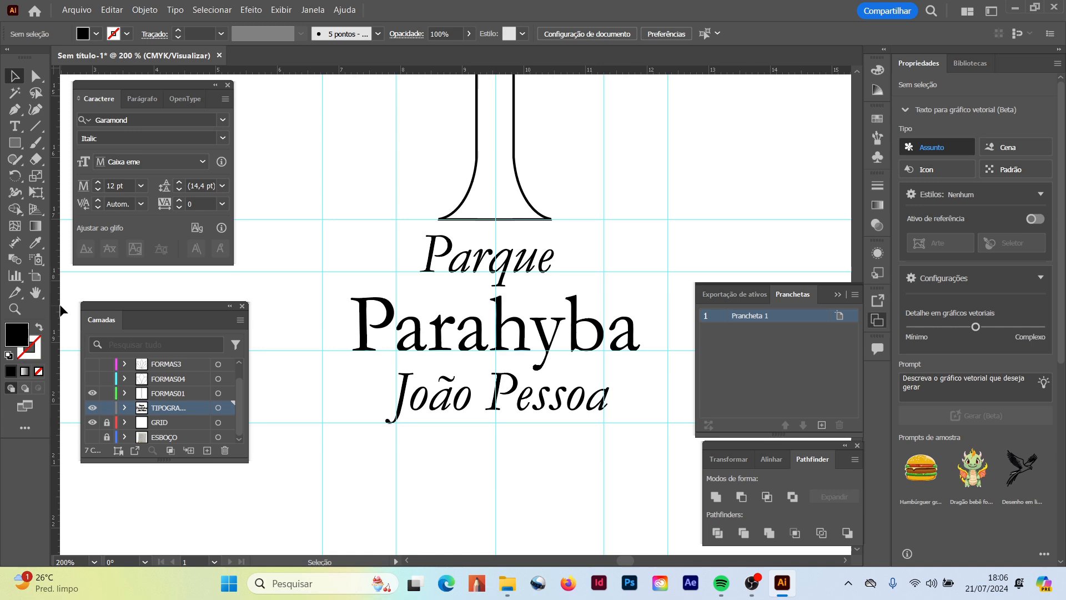
# Add vertical guides at about X 8,46 and 10,69 cm, and nudge "Parque" right to centre it between them.
pyautogui.moveTo(60, 306); pyautogui.dragTo(429, 317)
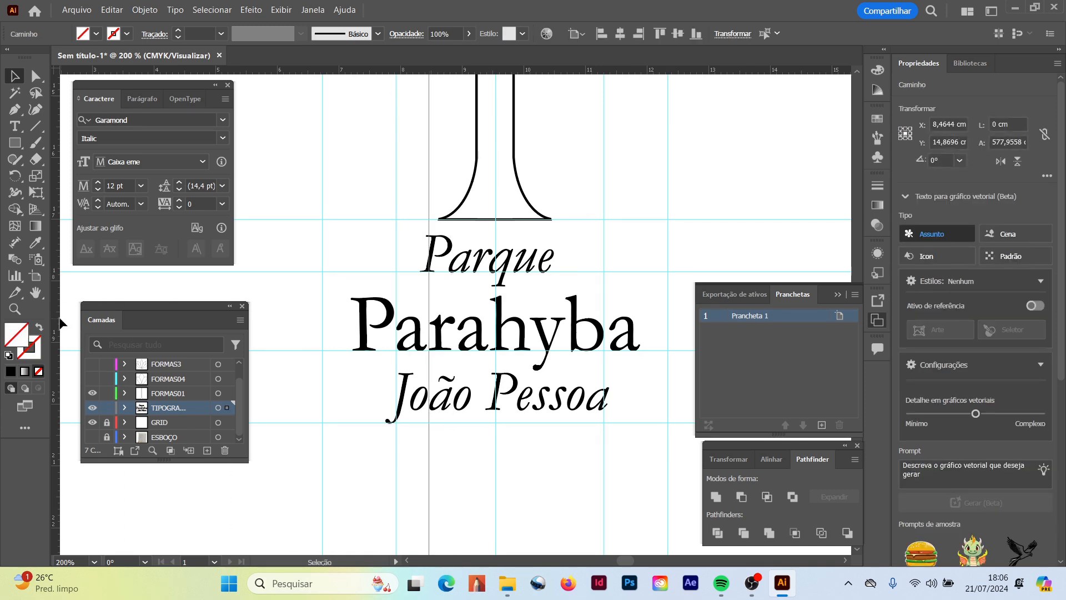
pyautogui.moveTo(58, 322); pyautogui.dragTo(567, 327)
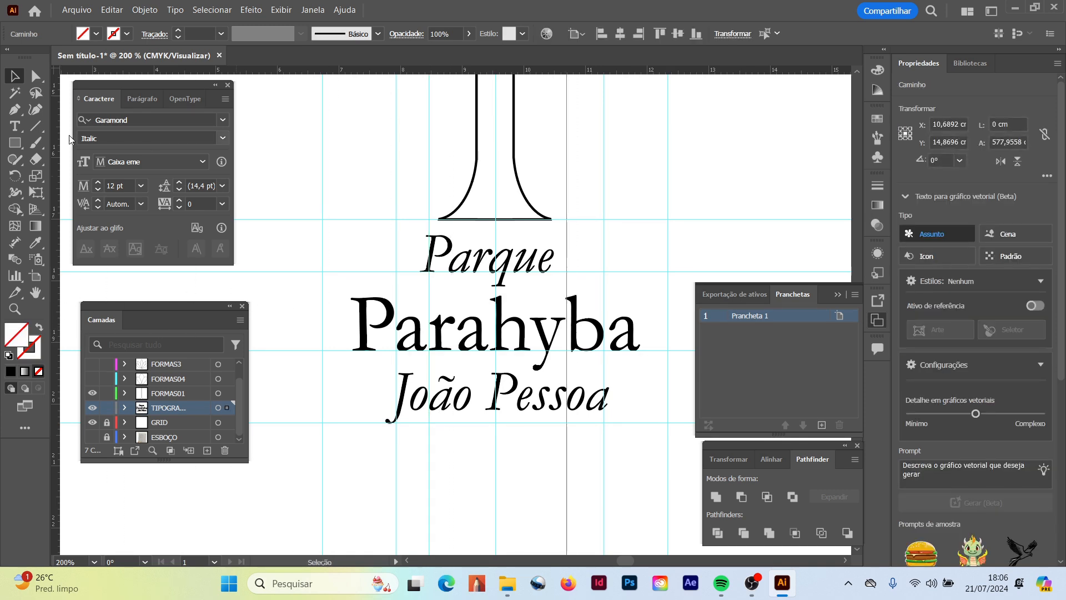
pyautogui.click(525, 263)
pyautogui.press('Right')
pyautogui.press('Right')
pyautogui.press('Right')
pyautogui.press('Right')
pyautogui.press('Right')
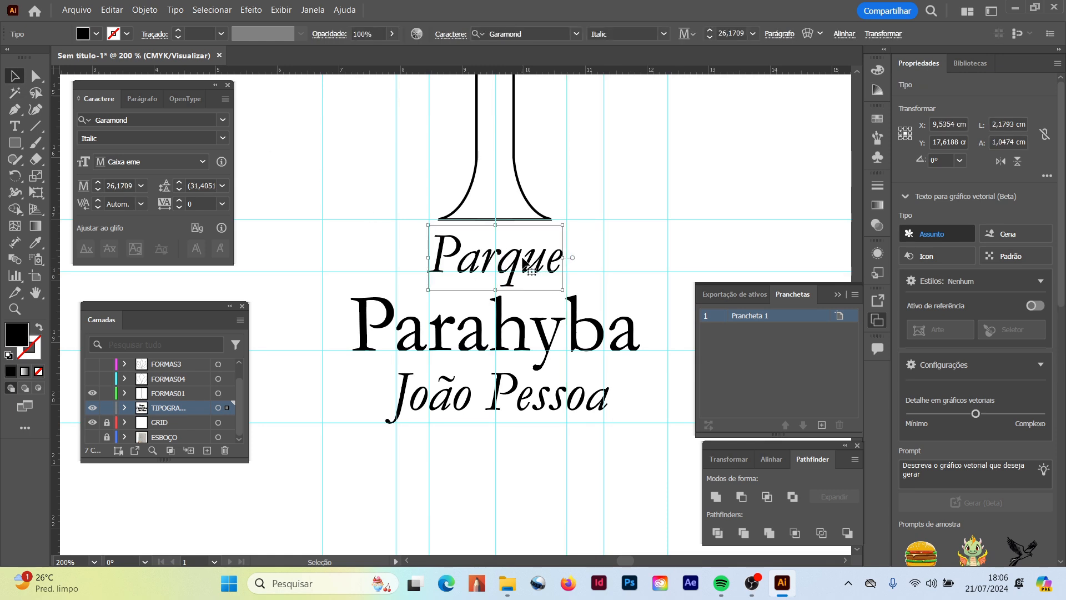
pyautogui.click(588, 182)
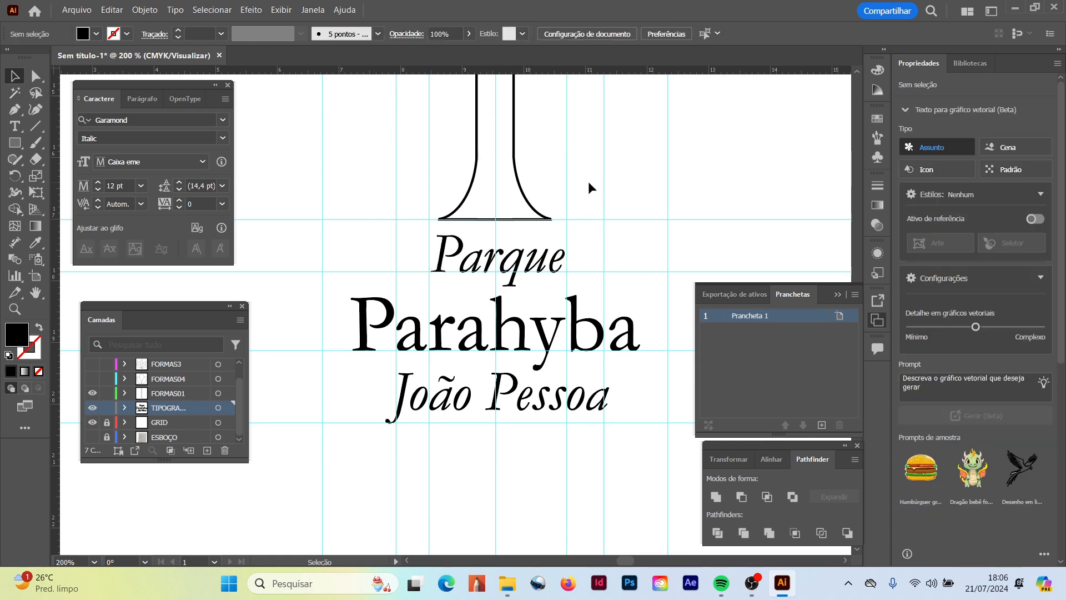
# Close the Artboards panel and move the Layers panel to the other side of the artboard.
pyautogui.hotkey('ctrl', '-')
pyautogui.hotkey('ctrl', '-')
pyautogui.hotkey('ctrl', '-')
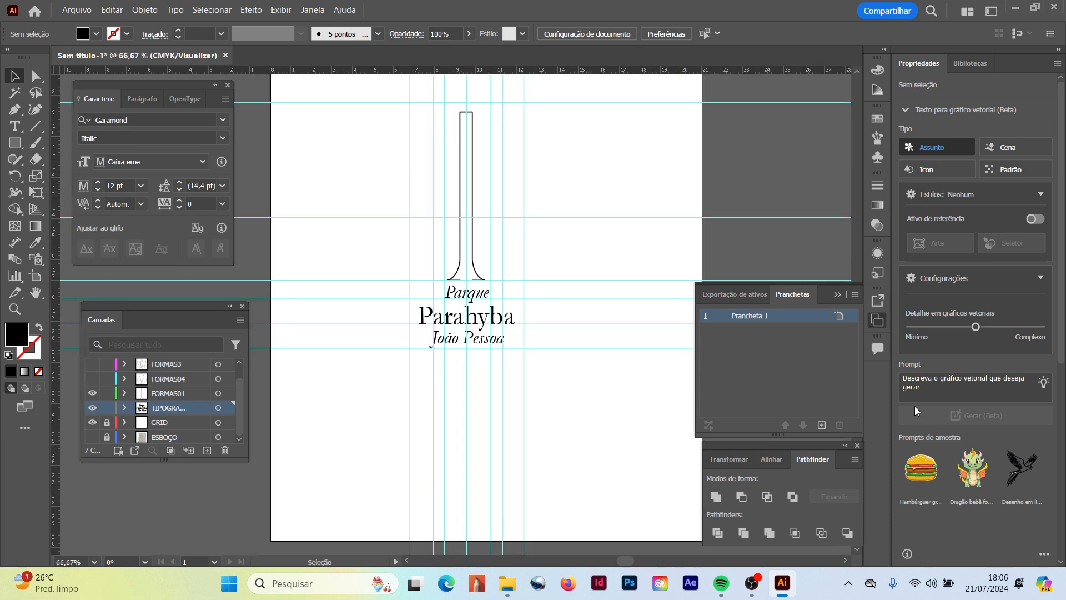
pyautogui.click(839, 298)
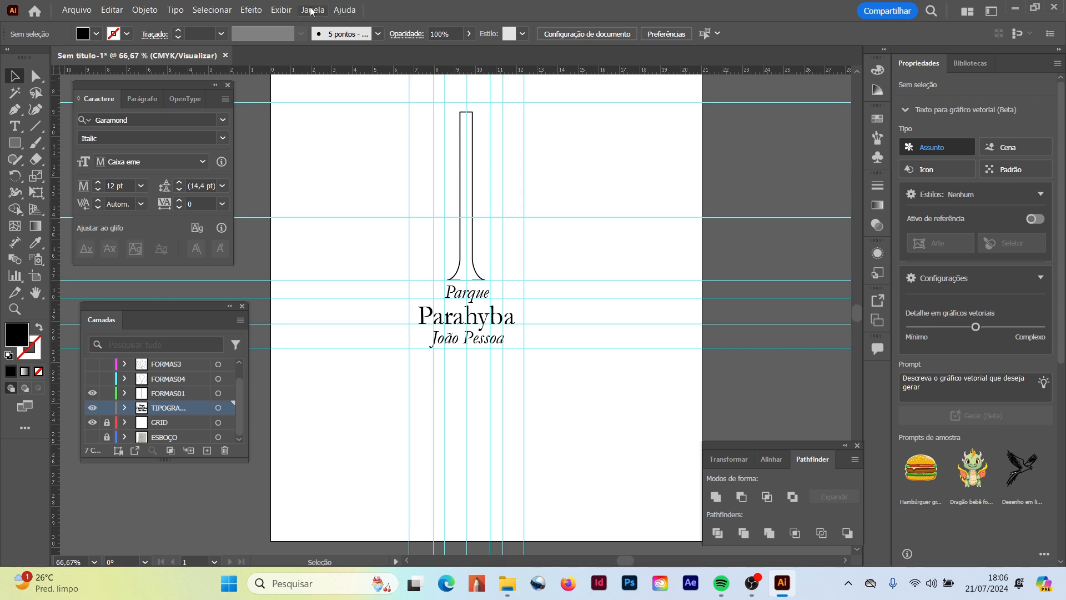
pyautogui.moveTo(129, 310); pyautogui.dragTo(726, 220)
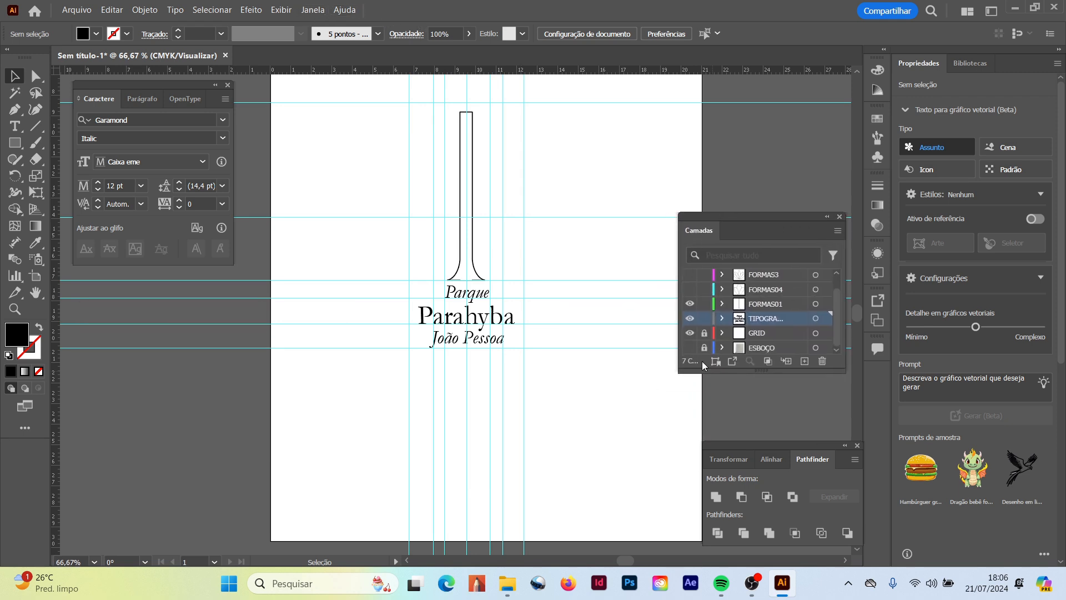
# Show the layers FORMAS04, FORMAS3 and FORMAS, and hide the ESBOÇO and GRID layers.
pyautogui.click(689, 348)
pyautogui.scroll(1, 838, 319)
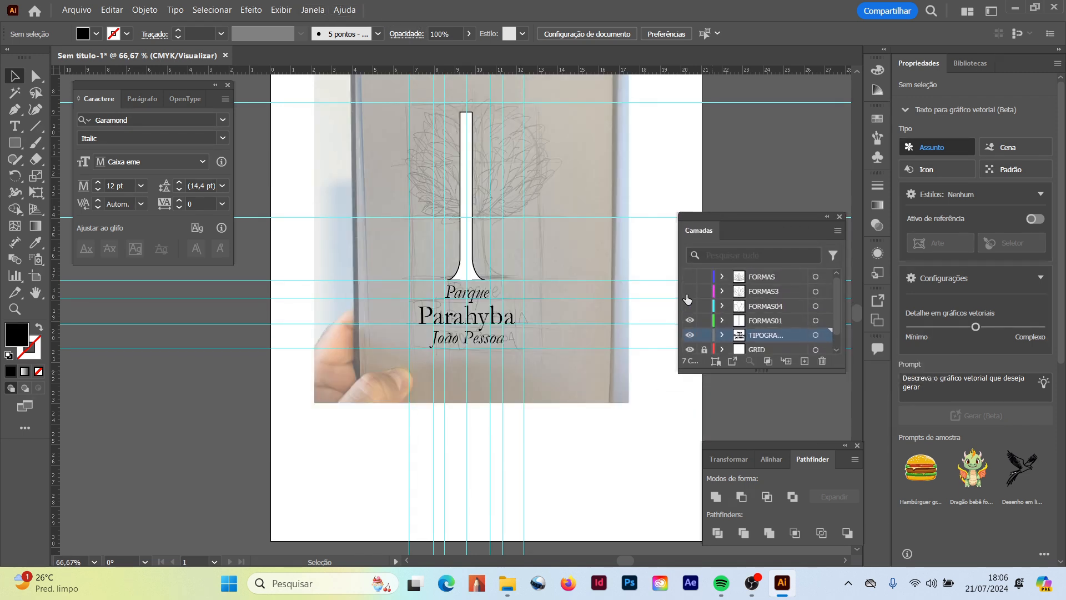
pyautogui.click(690, 305)
pyautogui.click(689, 291)
pyautogui.click(690, 277)
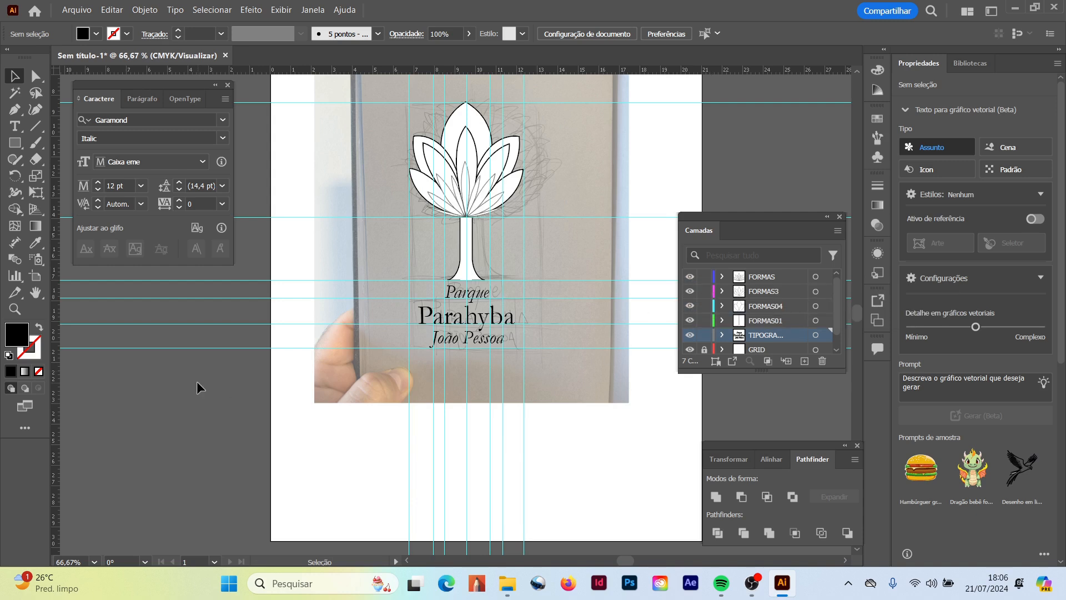
pyautogui.scroll(-1, 839, 310)
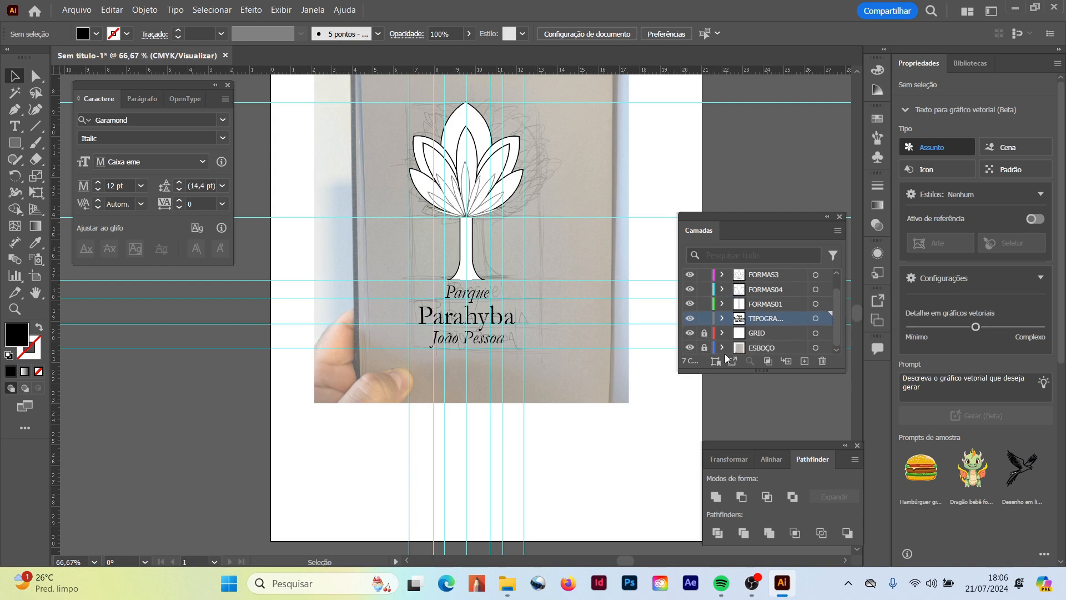
pyautogui.click(690, 347)
pyautogui.click(690, 334)
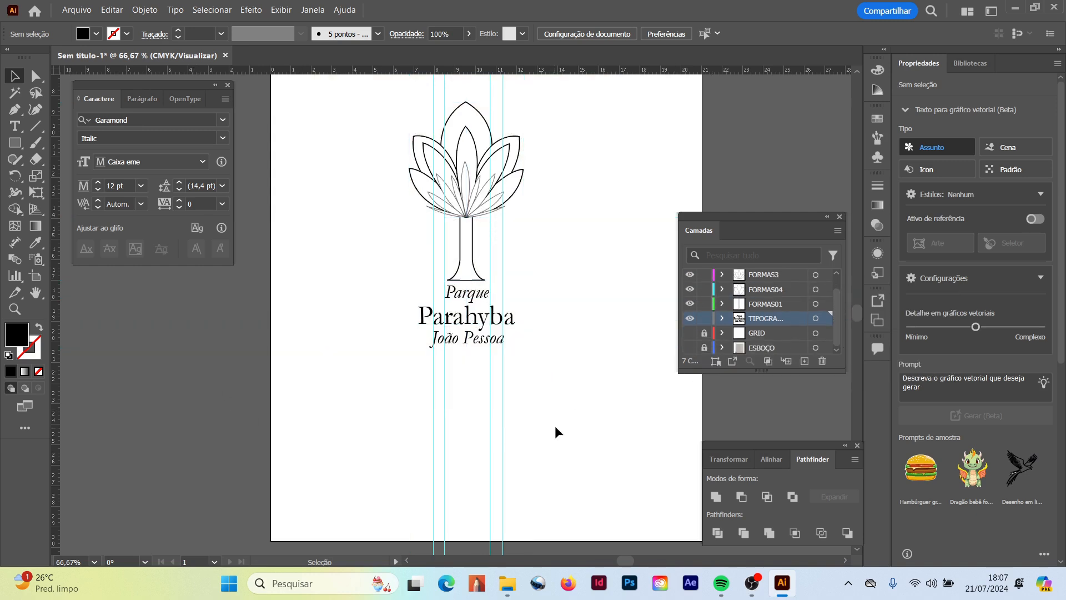
# Delete the four remaining vertical guides that cross the tree and lettering.
pyautogui.click(434, 400)
pyautogui.press('Delete')
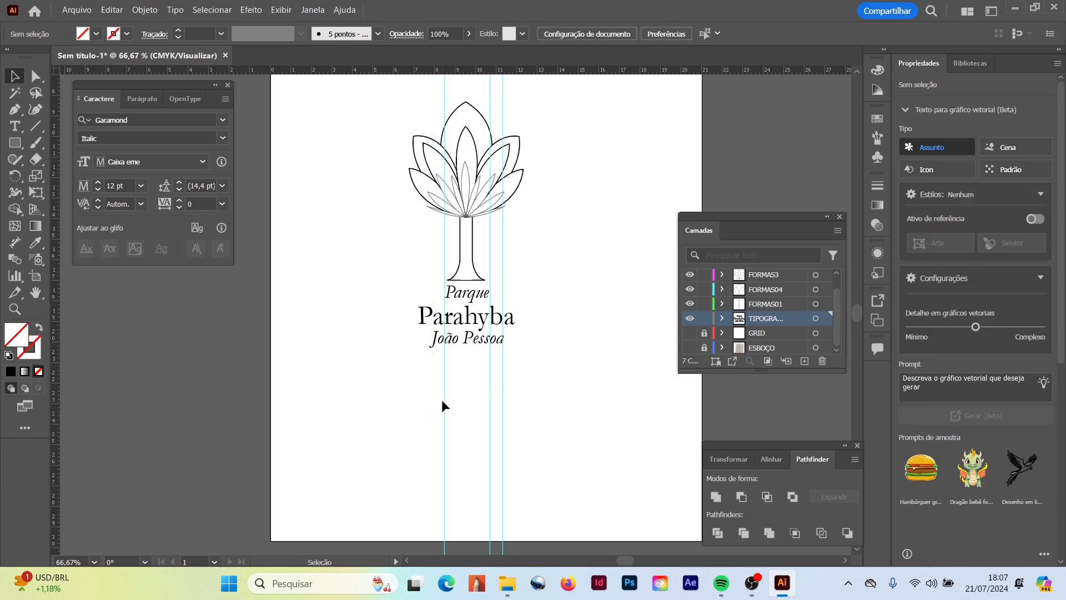
pyautogui.click(444, 400)
pyautogui.press('Delete')
pyautogui.click(491, 403)
pyautogui.press('Delete')
pyautogui.click(502, 405)
pyautogui.press('Delete')
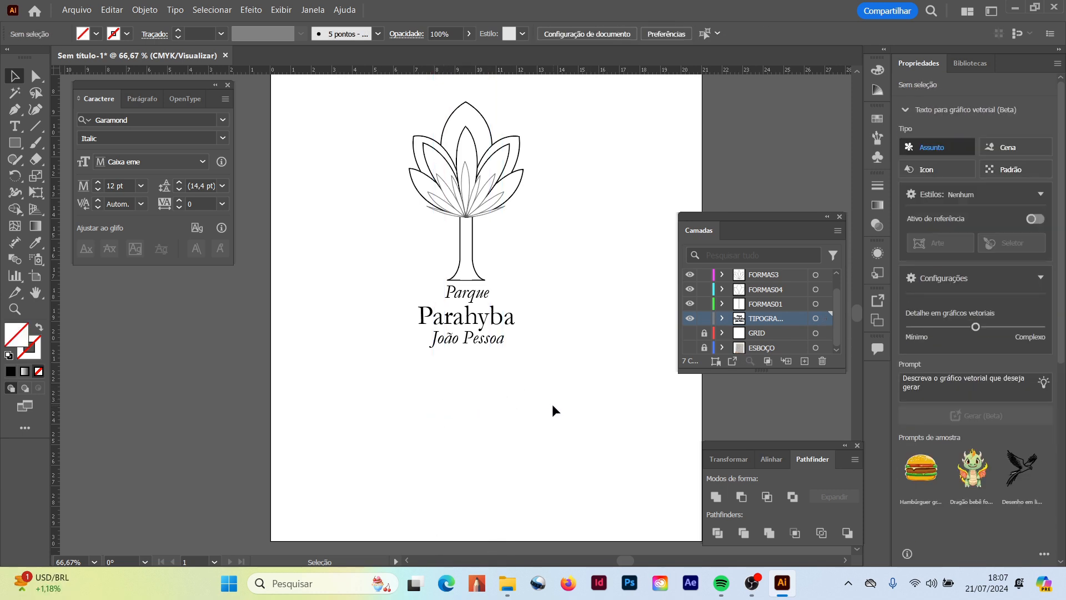
# Move the whole logo to the artboard's upper left area and place a duplicate of it beside the original.
pyautogui.scroll(2, 588, 305)
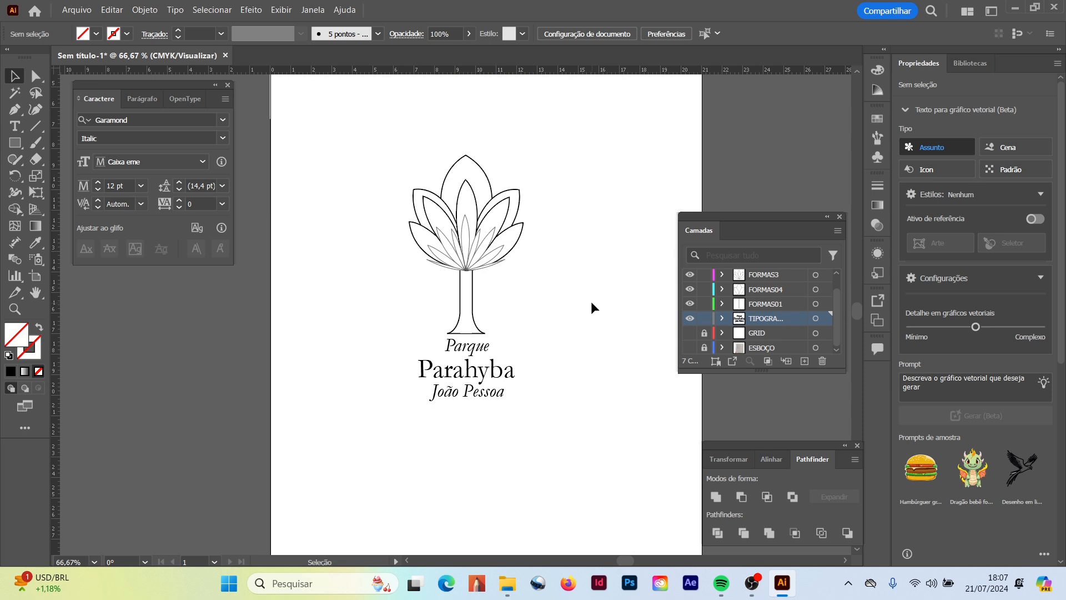
pyautogui.moveTo(600, 172); pyautogui.dragTo(379, 424)
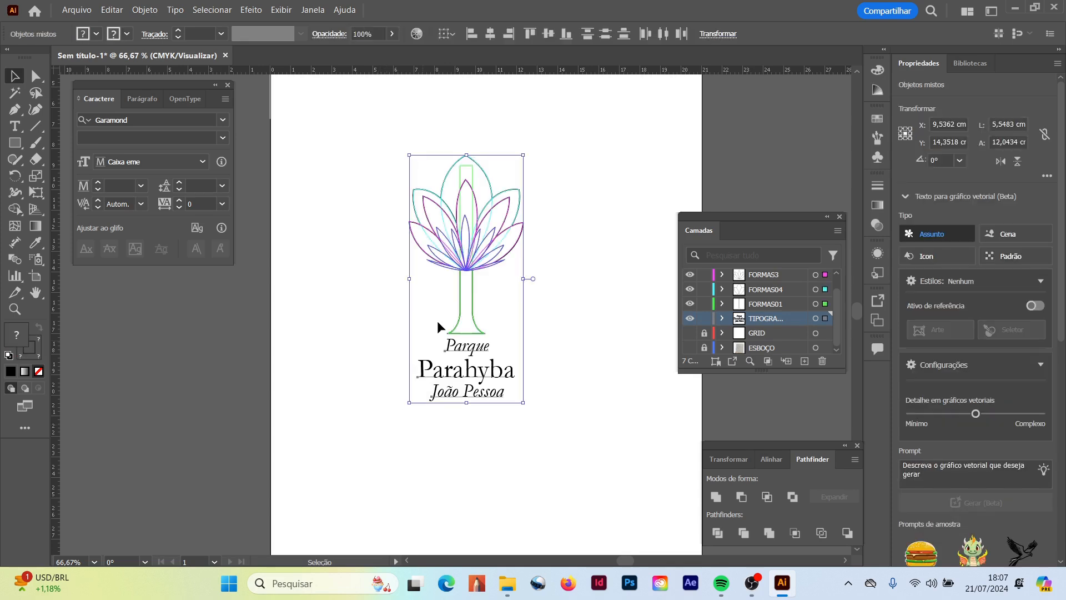
pyautogui.moveTo(486, 267); pyautogui.dragTo(368, 204)
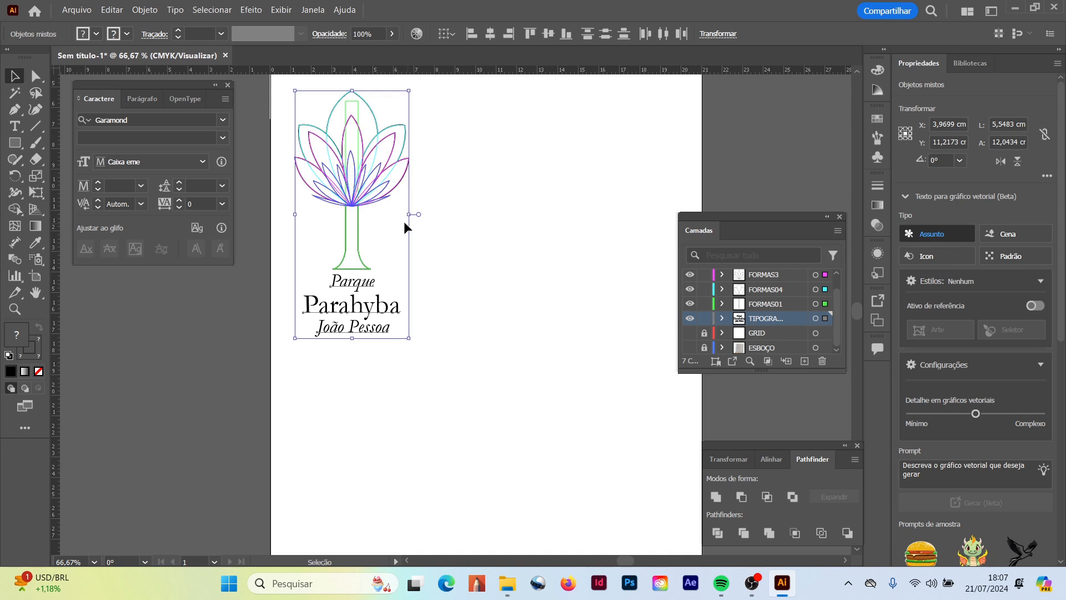
pyautogui.moveTo(369, 198); pyautogui.dragTo(514, 221)
pyautogui.click(616, 265)
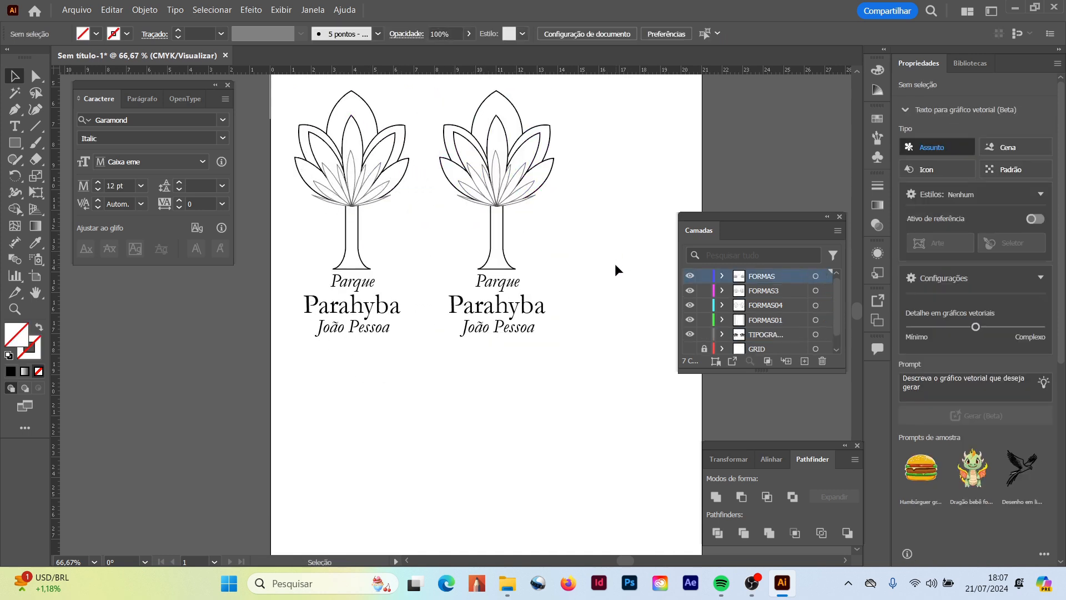
# Fill the trunk of the duplicated logo with solid black, and select the lowest leaf on the left of its crown.
pyautogui.click(15, 309)
pyautogui.click(508, 145)
pyautogui.click(482, 288)
pyautogui.click(8, 75)
pyautogui.click(454, 397)
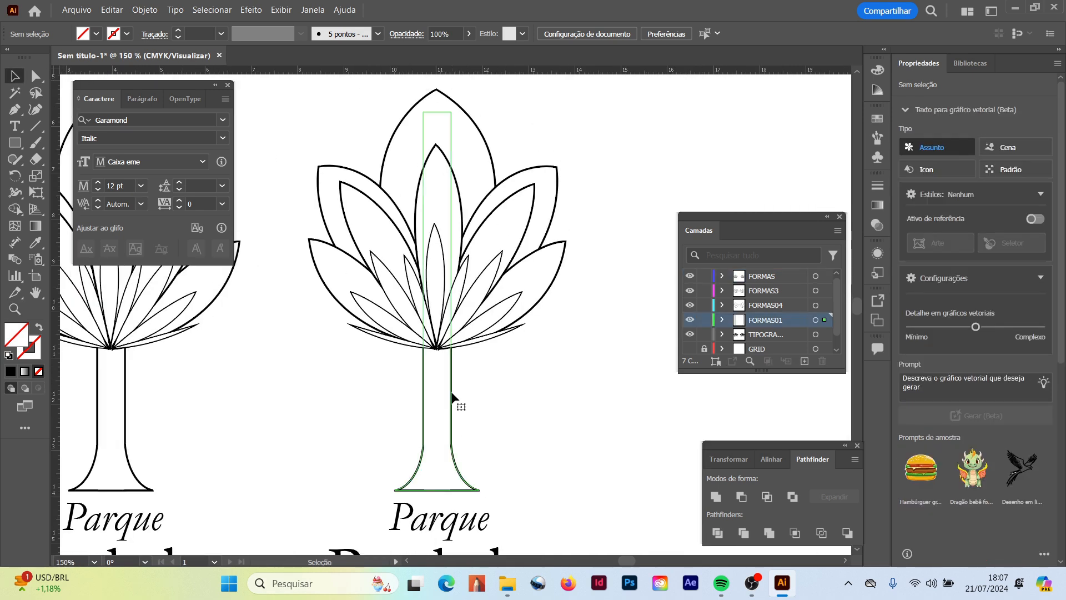
pyautogui.click(39, 328)
pyautogui.click(37, 350)
pyautogui.click(39, 371)
pyautogui.click(11, 334)
pyautogui.click(298, 378)
pyautogui.click(401, 350)
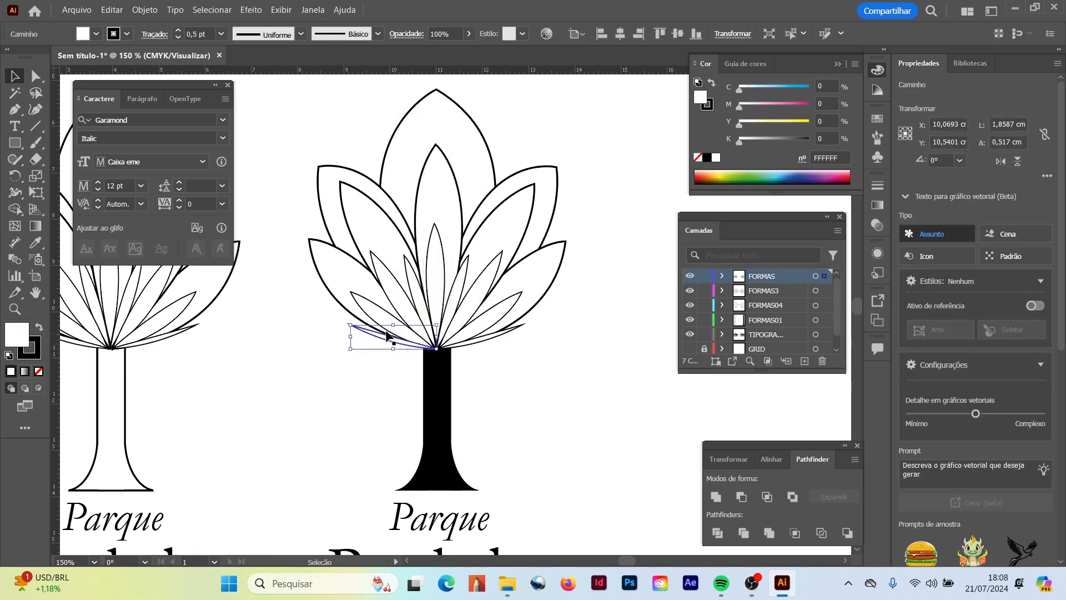
# Select all the small inner leaves of the duplicated logo's crown, give them a black fill and remove their outline.
pyautogui.keyDown('shift'); pyautogui.click(388, 302); pyautogui.keyUp('shift')
pyautogui.keyDown('shift'); pyautogui.click(386, 268); pyautogui.keyUp('shift')
pyautogui.keyDown('shift'); pyautogui.click(408, 265); pyautogui.keyUp('shift')
pyautogui.keyDown('shift'); pyautogui.click(437, 232); pyautogui.keyUp('shift')
pyautogui.keyDown('shift'); pyautogui.click(467, 261); pyautogui.keyUp('shift')
pyautogui.keyDown('shift'); pyautogui.click(497, 264); pyautogui.keyUp('shift')
pyautogui.keyDown('shift'); pyautogui.click(516, 295); pyautogui.keyUp('shift')
pyautogui.click(39, 327)
pyautogui.click(36, 354)
pyautogui.click(38, 371)
pyautogui.click(8, 339)
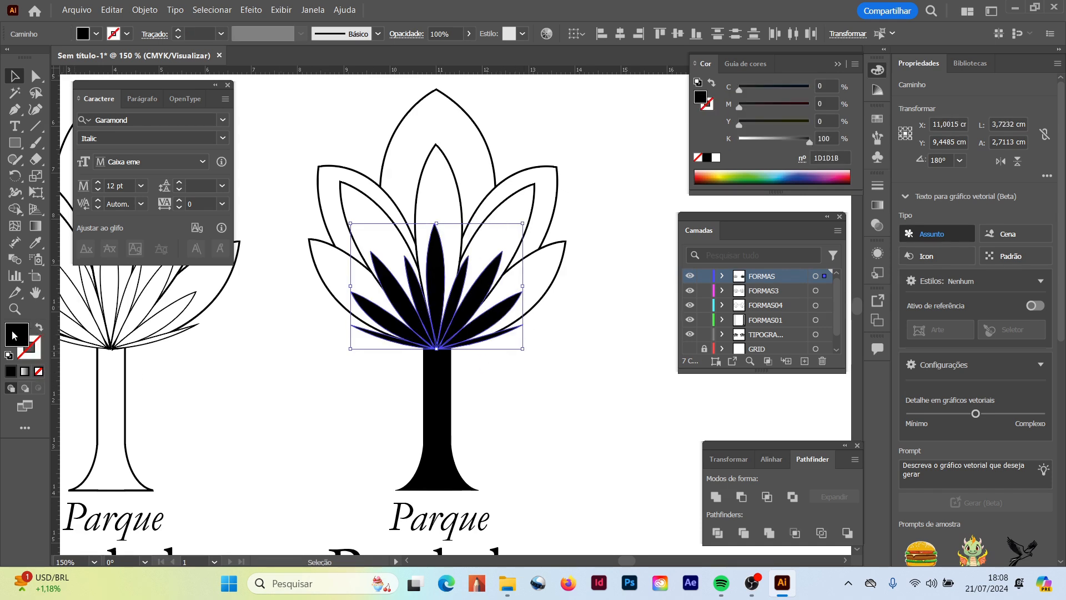
# Set the inner leaves' fill colour to K 80%.
pyautogui.doubleClick(18, 333)
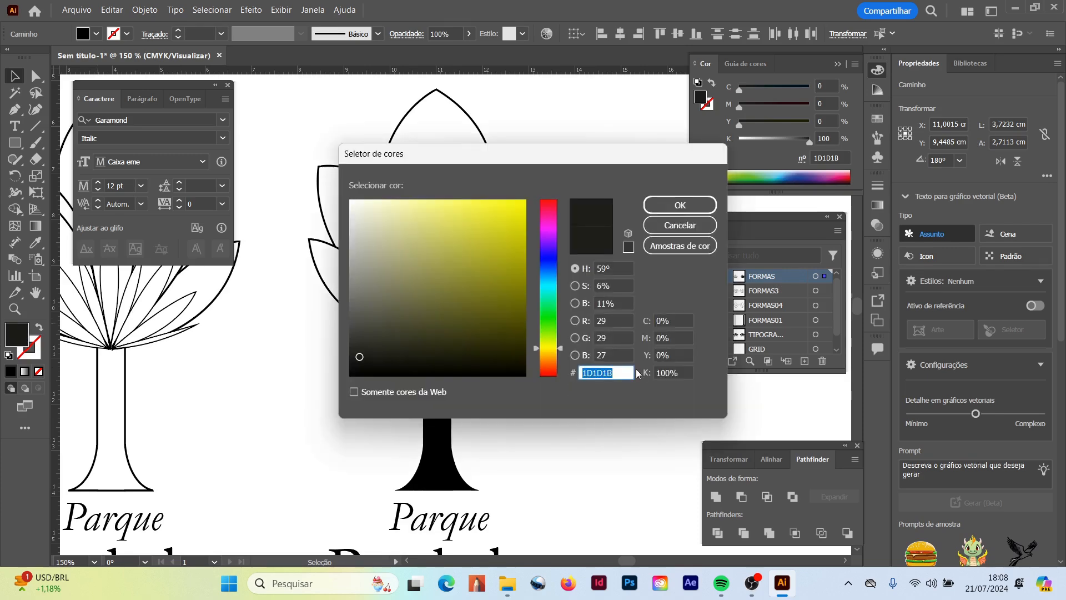
pyautogui.click(684, 374)
pyautogui.write('80')
pyautogui.press('Return')
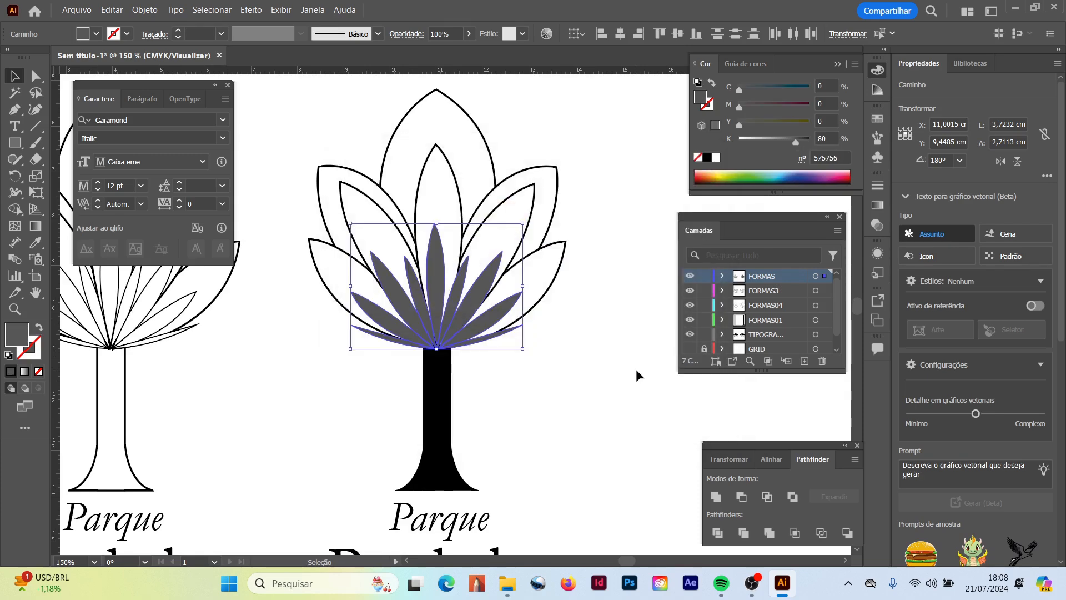
# Fill the five mid-size leaves of the duplicated crown with K 40% and remove their outline.
pyautogui.click(557, 283)
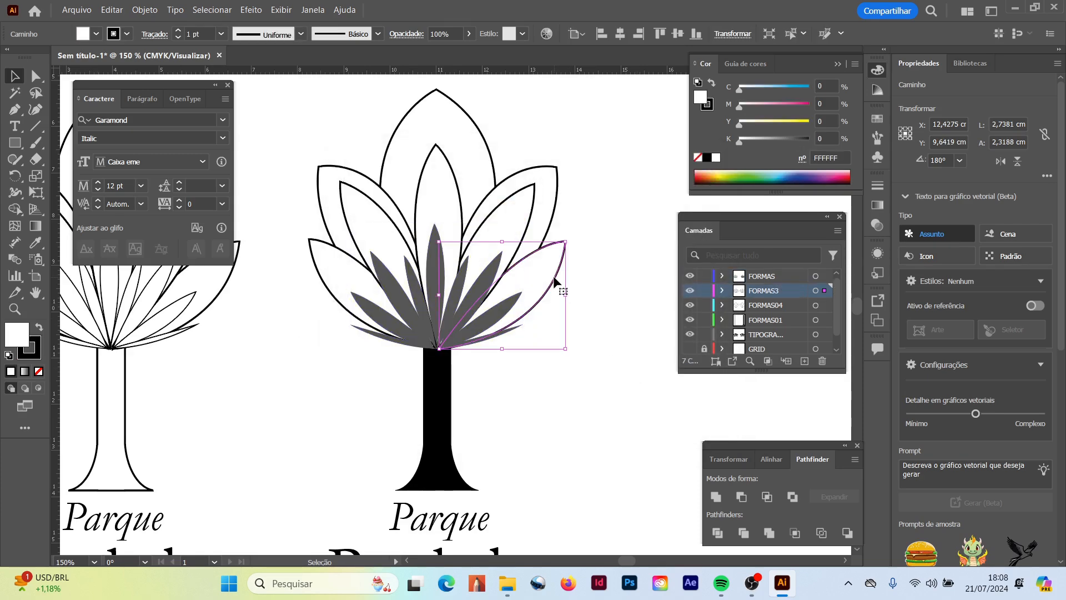
pyautogui.keyDown('shift'); pyautogui.click(528, 219); pyautogui.keyUp('shift')
pyautogui.keyDown('shift'); pyautogui.click(443, 161); pyautogui.keyUp('shift')
pyautogui.keyDown('shift'); pyautogui.click(371, 204); pyautogui.keyUp('shift')
pyautogui.keyDown('shift'); pyautogui.click(321, 248); pyautogui.keyUp('shift')
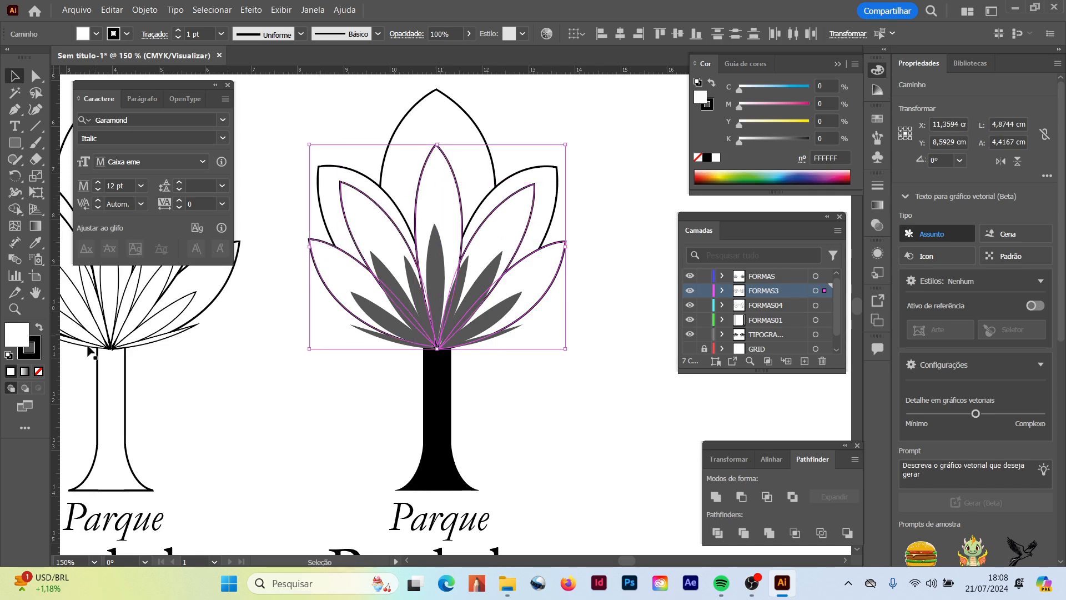
pyautogui.click(38, 329)
pyautogui.click(34, 355)
pyautogui.click(38, 371)
pyautogui.doubleClick(11, 333)
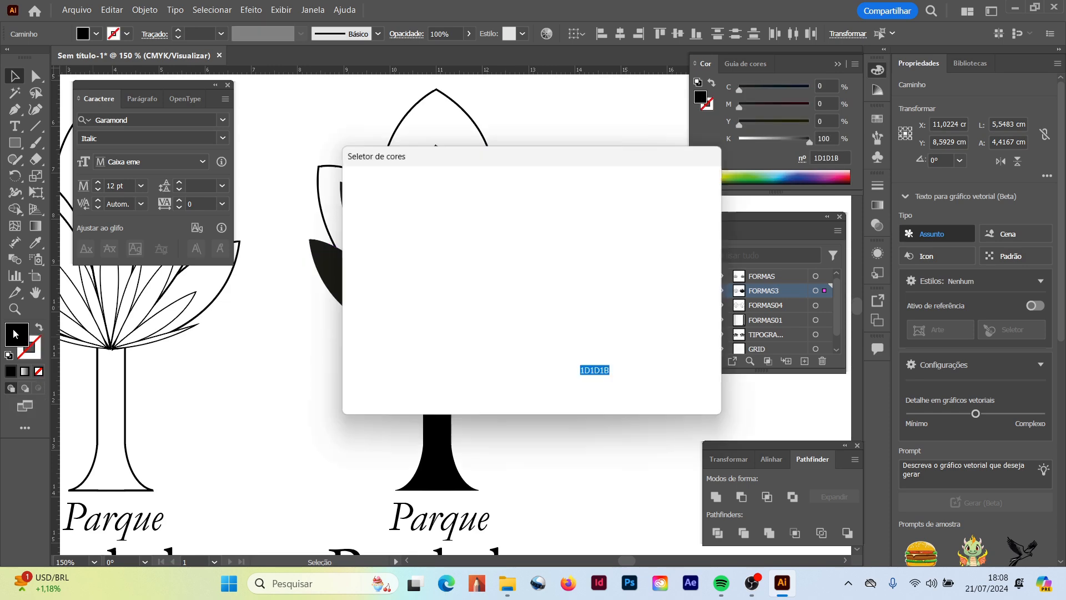
pyautogui.moveTo(680, 373); pyautogui.dragTo(670, 375)
pyautogui.write('40')
pyautogui.press('Return')
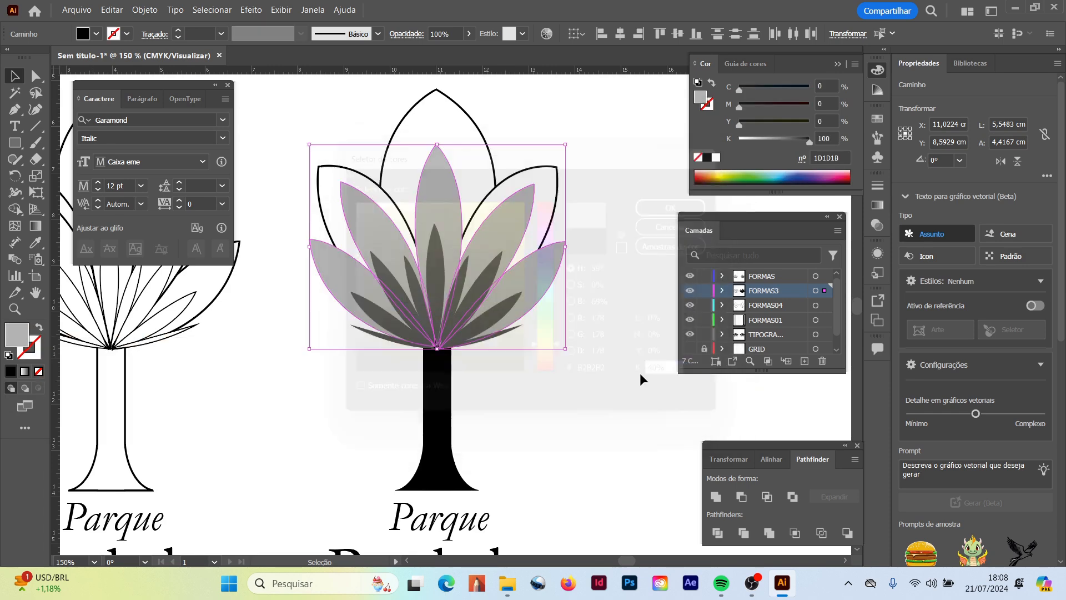
# Fill the three large outer leaves with light grey DADADA (K 20%) and remove their outline.
pyautogui.click(476, 127)
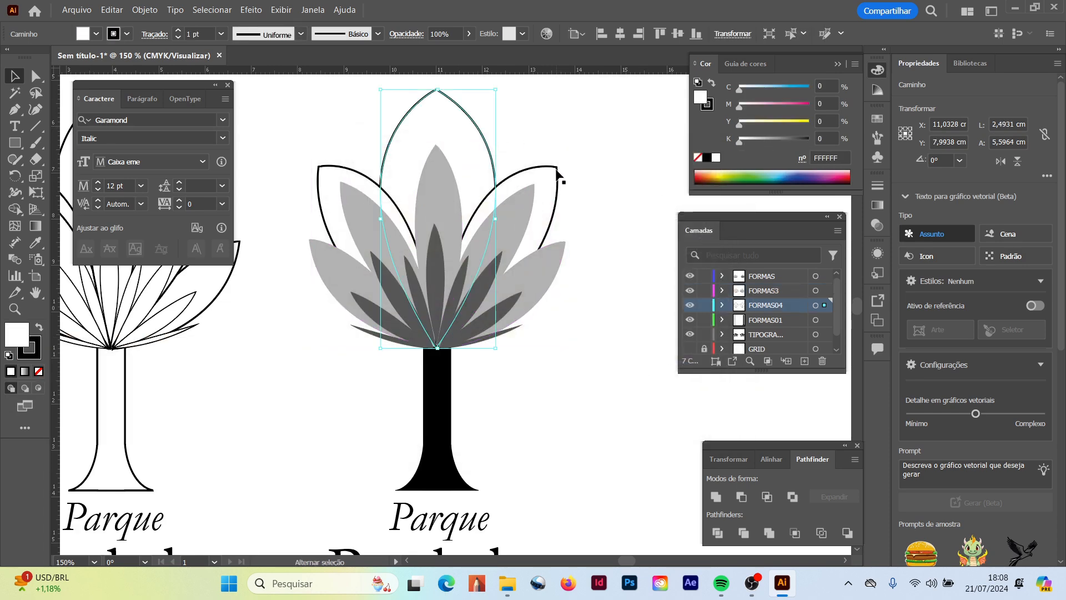
pyautogui.click(38, 328)
pyautogui.click(28, 349)
pyautogui.click(38, 371)
pyautogui.doubleClick(8, 336)
pyautogui.write('DADADA')
pyautogui.press('Tab')
pyautogui.press('Return')
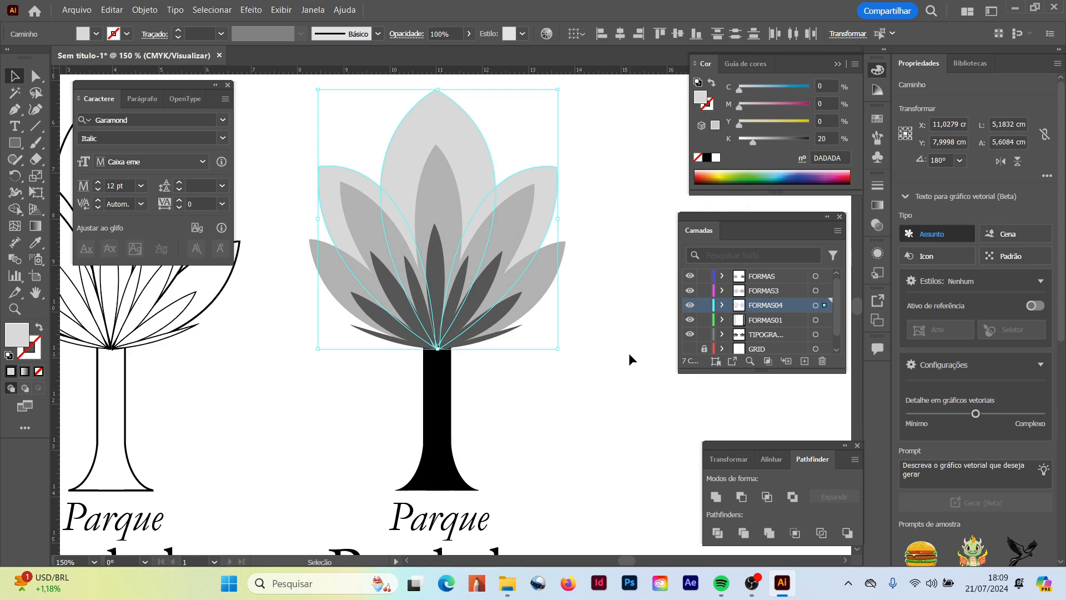
pyautogui.click(322, 415)
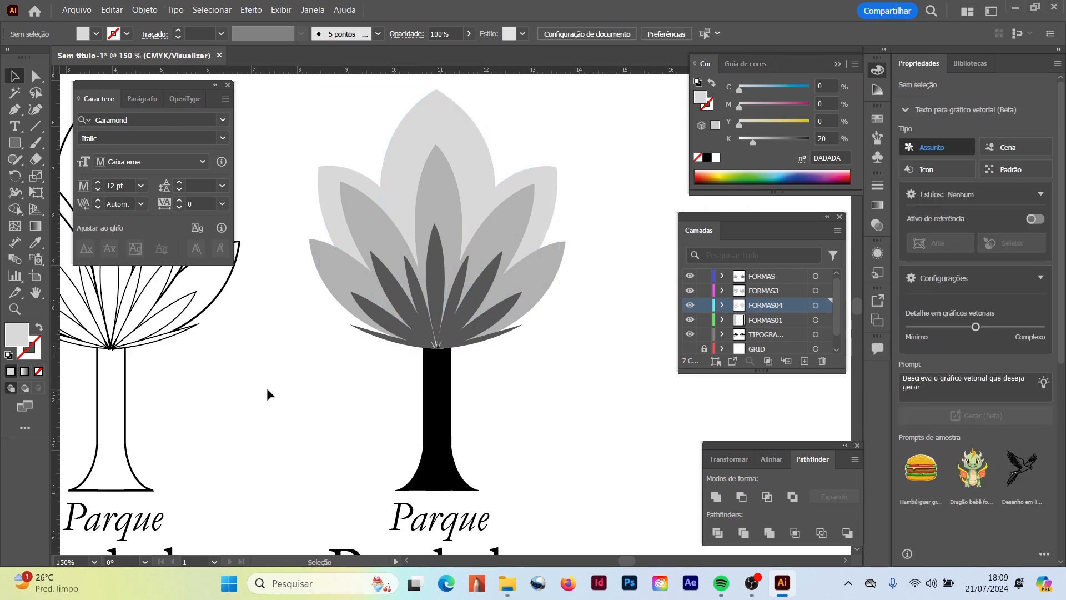
# Move the central inner leaf slightly down so its base overlaps the top of the trunk.
pyautogui.click(14, 308)
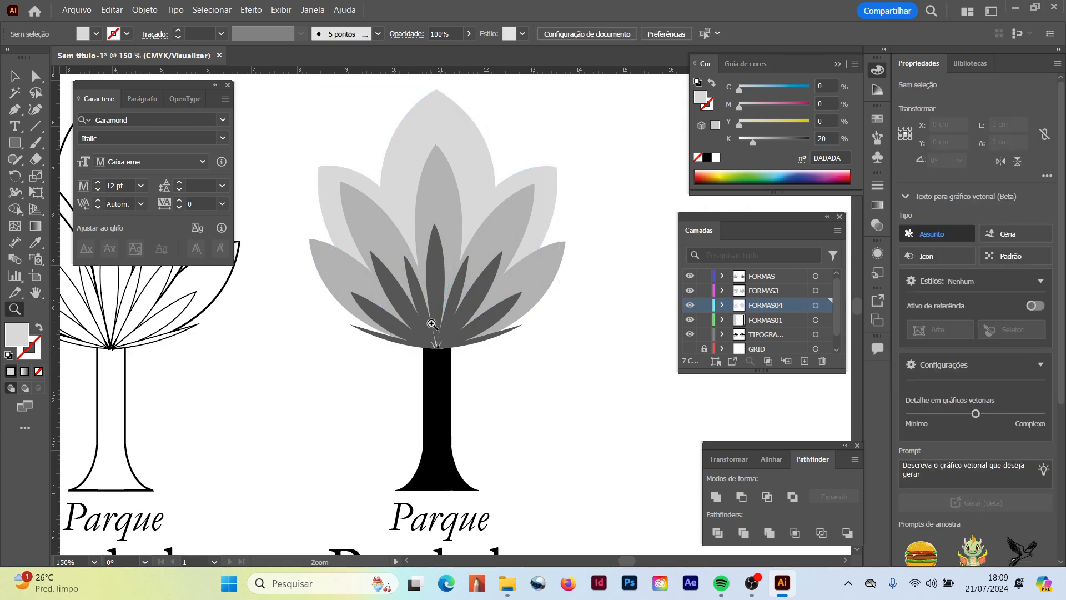
pyautogui.click(433, 315)
pyautogui.click(433, 315)
pyautogui.click(432, 315)
pyautogui.press('v')
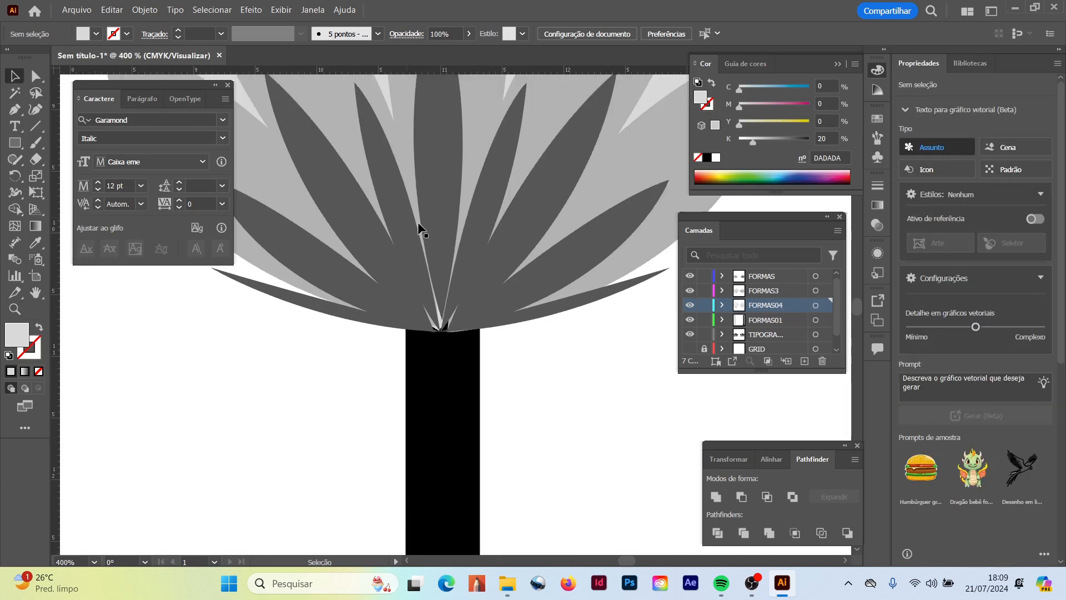
pyautogui.click(439, 248)
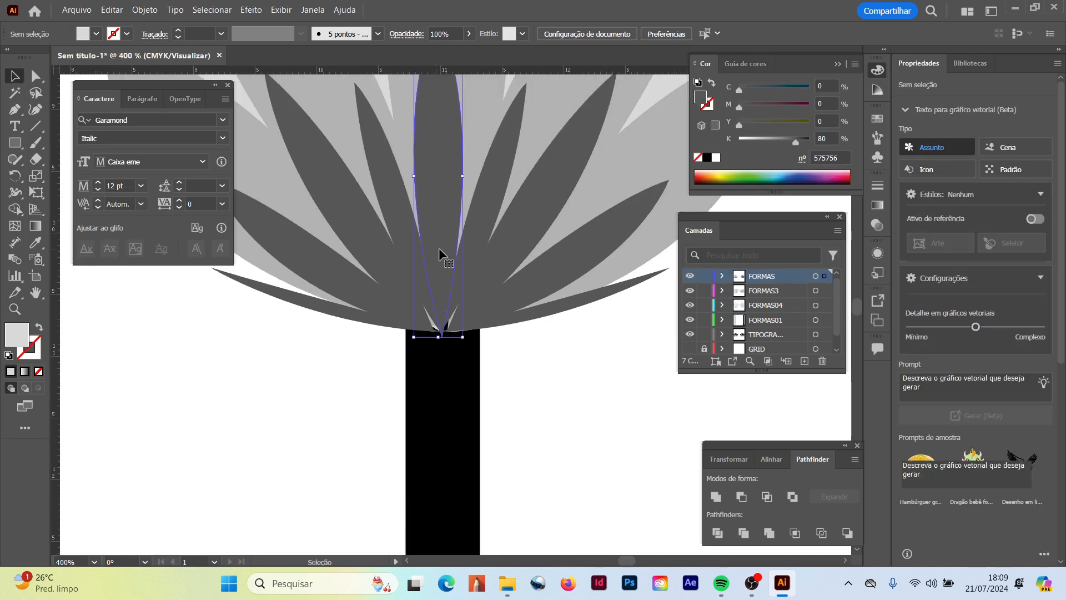
# Adjust the two inner leaves just right of the central one to close the gaps at the crown's base.
pyautogui.click(469, 273)
pyautogui.moveTo(530, 208); pyautogui.dragTo(539, 213)
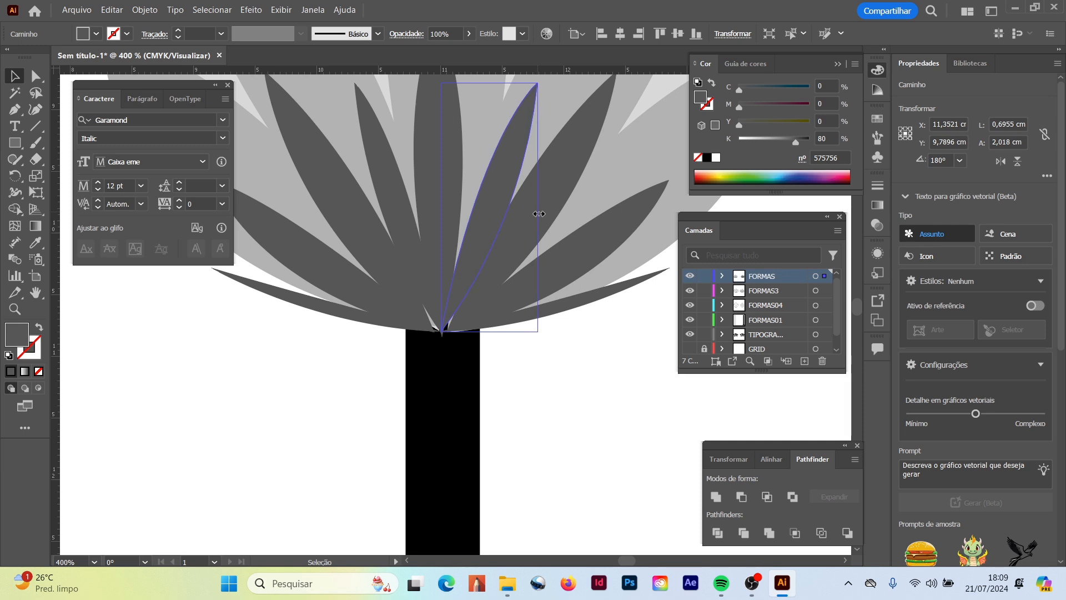
pyautogui.moveTo(537, 331); pyautogui.dragTo(538, 340)
pyautogui.moveTo(491, 261); pyautogui.dragTo(480, 278)
pyautogui.press('r')
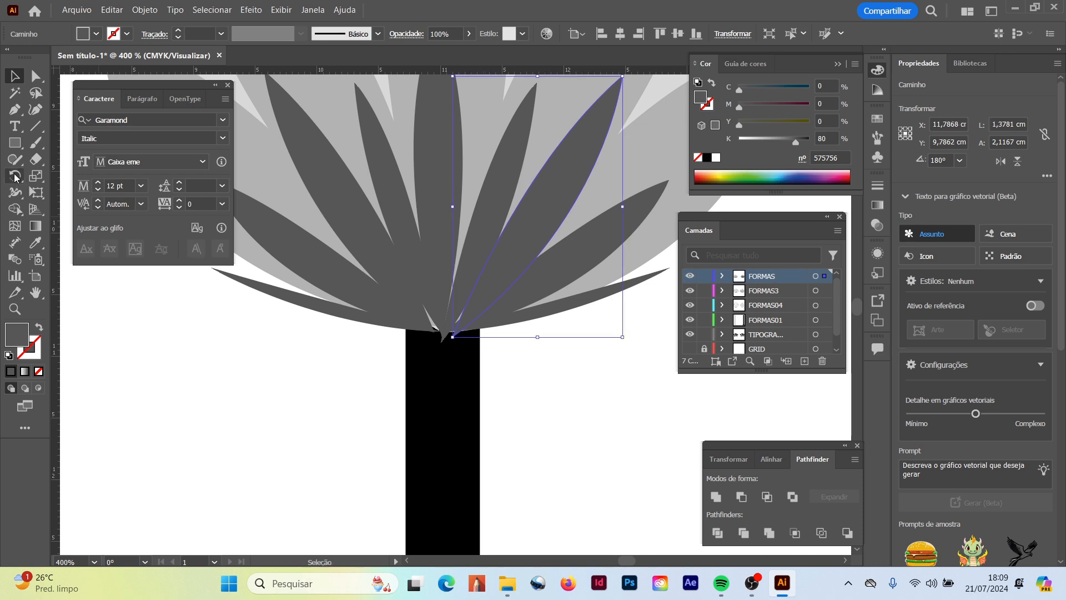
pyautogui.press('v')
pyautogui.click(252, 433)
# Nudge the three inner leaves right of the central one so their bases meet above the trunk's centre.
pyautogui.click(585, 261)
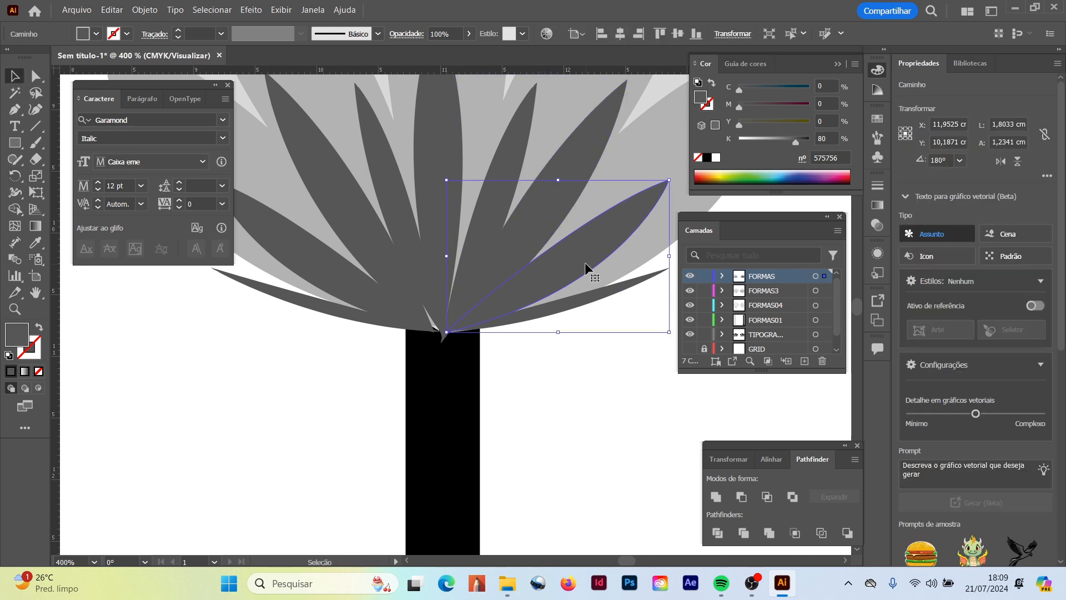
pyautogui.keyDown('shift'); pyautogui.click(549, 213); pyautogui.keyUp('shift')
pyautogui.keyDown('shift'); pyautogui.click(496, 212); pyautogui.keyUp('shift')
pyautogui.press('Up')
pyautogui.press('Right')
pyautogui.press('Left')
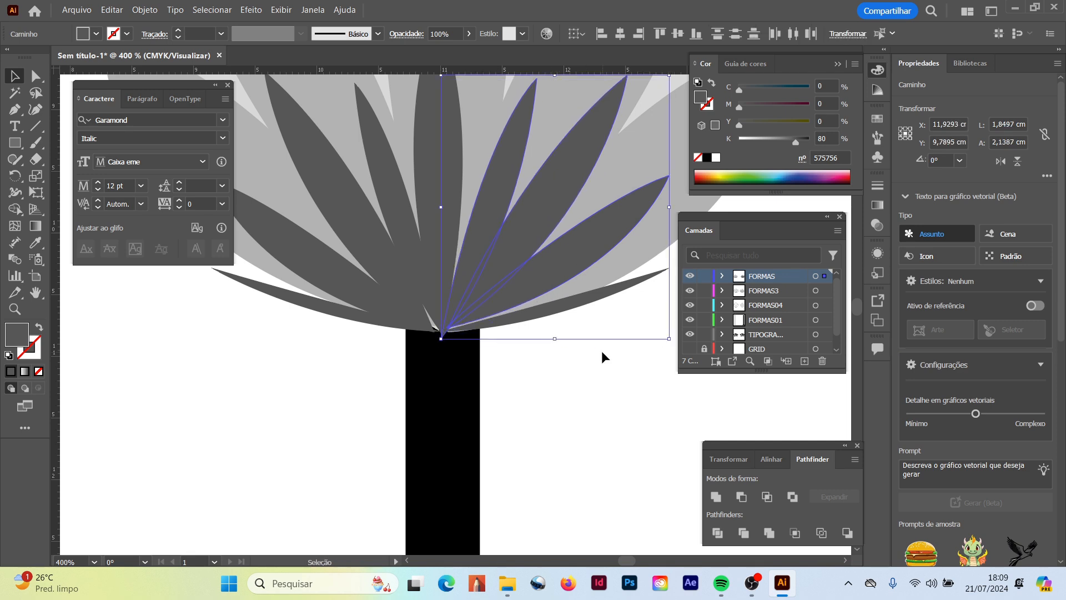
pyautogui.click(562, 397)
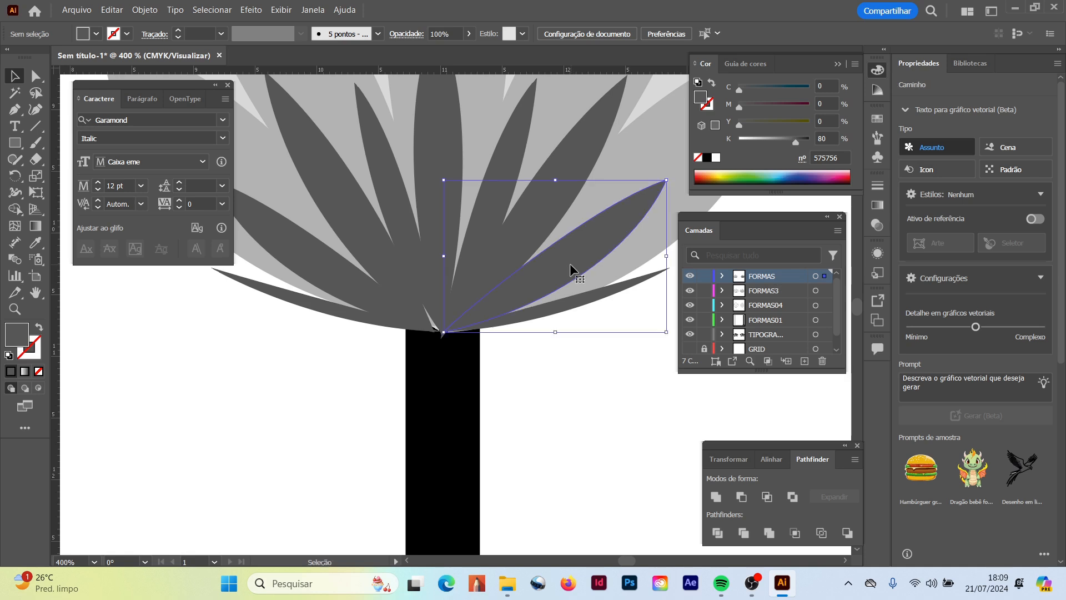
# Rotate the narrow inner leaf just left of the central one by about 1° to narrow the gap at its base.
pyautogui.click(401, 244)
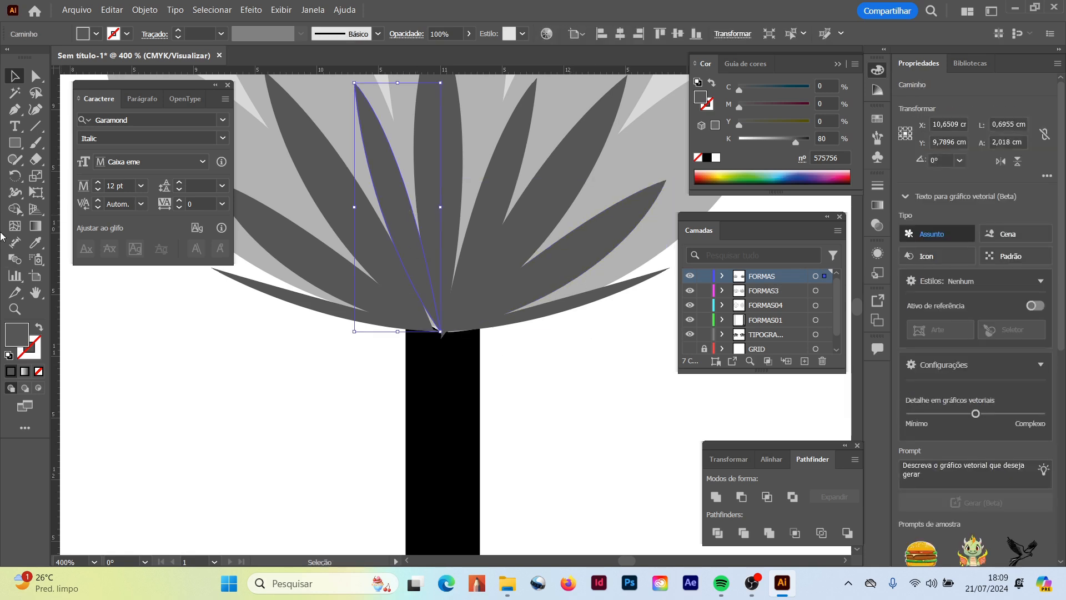
pyautogui.press('r')
pyautogui.moveTo(457, 350); pyautogui.dragTo(435, 348)
pyautogui.press('v')
pyautogui.moveTo(407, 240); pyautogui.dragTo(409, 247)
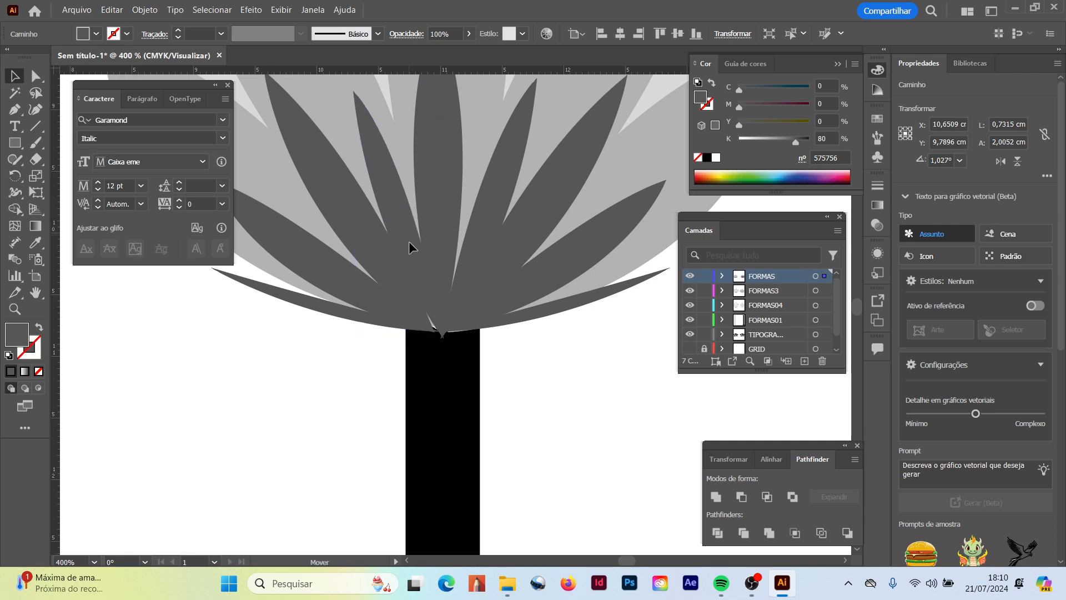
pyautogui.hotkey('ctrl', 'z')
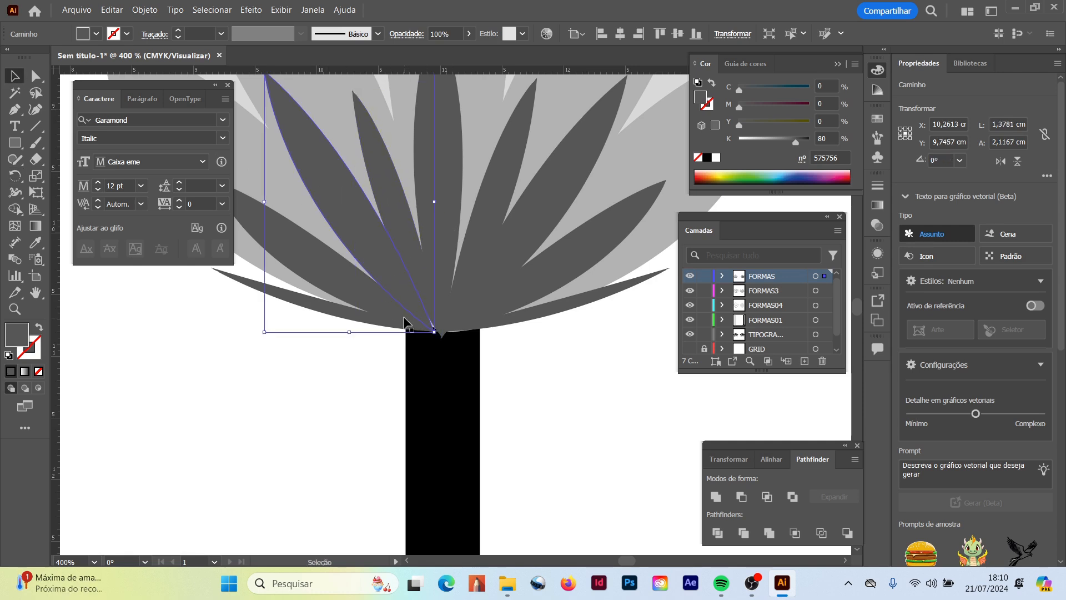
# Rotate the longer second inner leaf left of the central one by about 1.1° to close the gap above the trunk.
pyautogui.press('r')
pyautogui.moveTo(431, 361); pyautogui.dragTo(452, 355)
pyautogui.press('v')
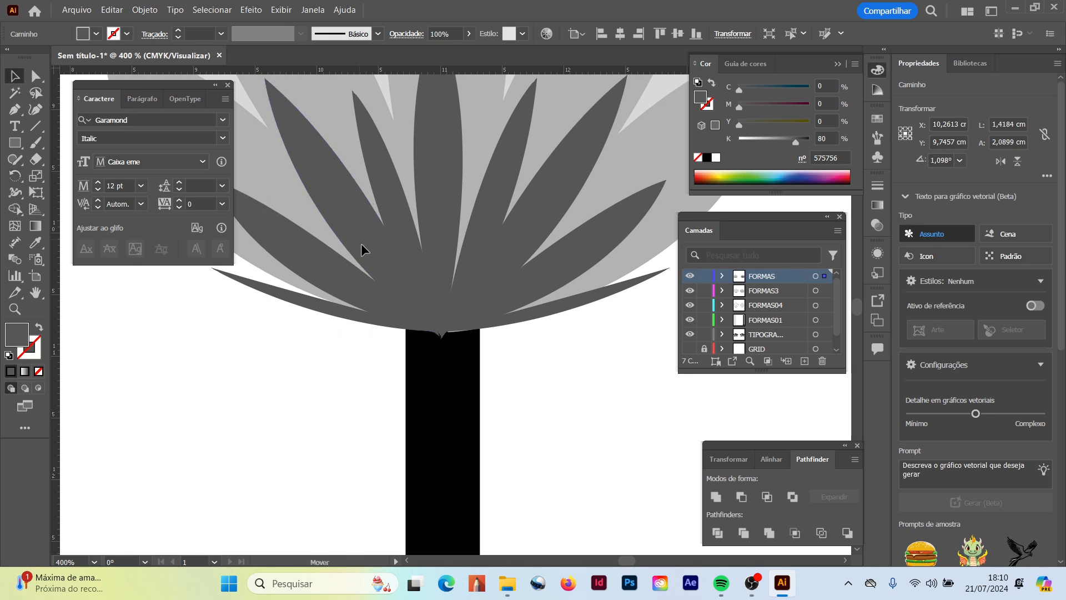
pyautogui.click(561, 410)
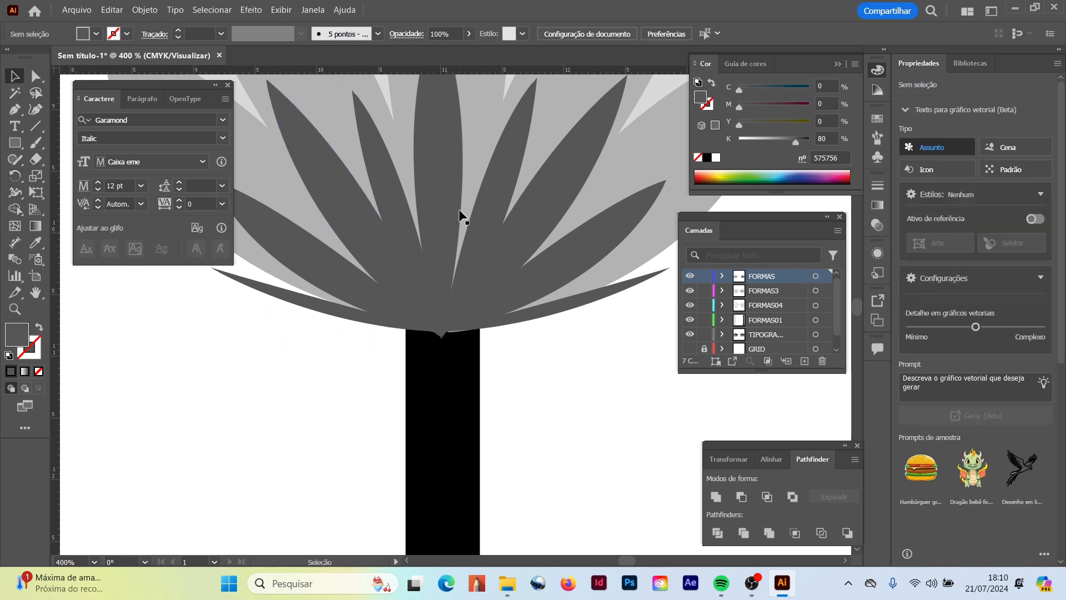
pyautogui.moveTo(502, 194); pyautogui.dragTo(500, 199)
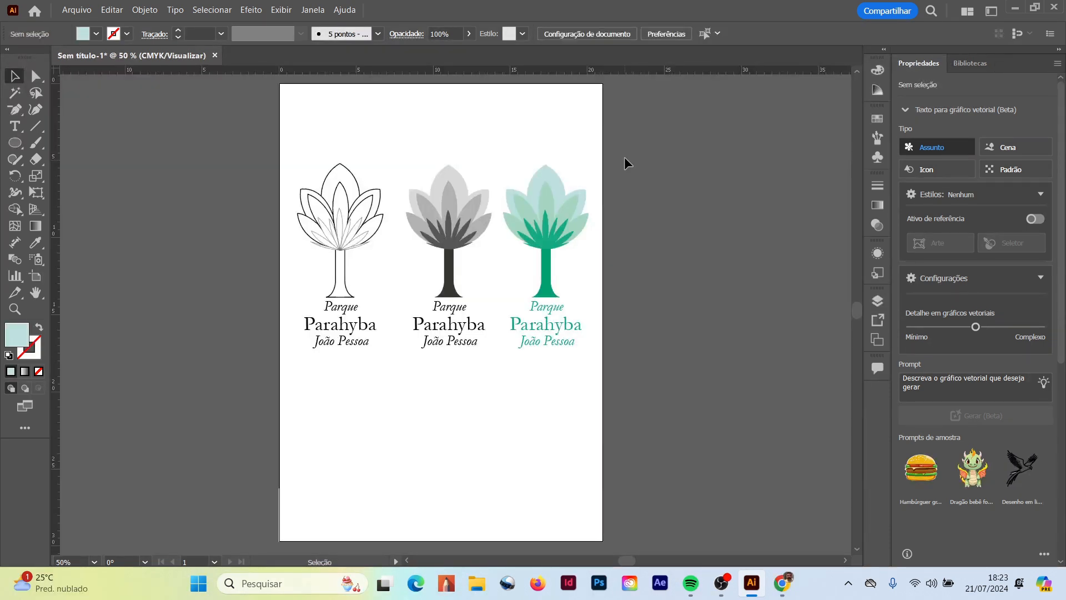
# Place a duplicate of the green logo in the artboard's lower left area, below the outlined version.
pyautogui.moveTo(625, 158); pyautogui.dragTo(505, 358)
pyautogui.moveTo(547, 257); pyautogui.dragTo(345, 443)
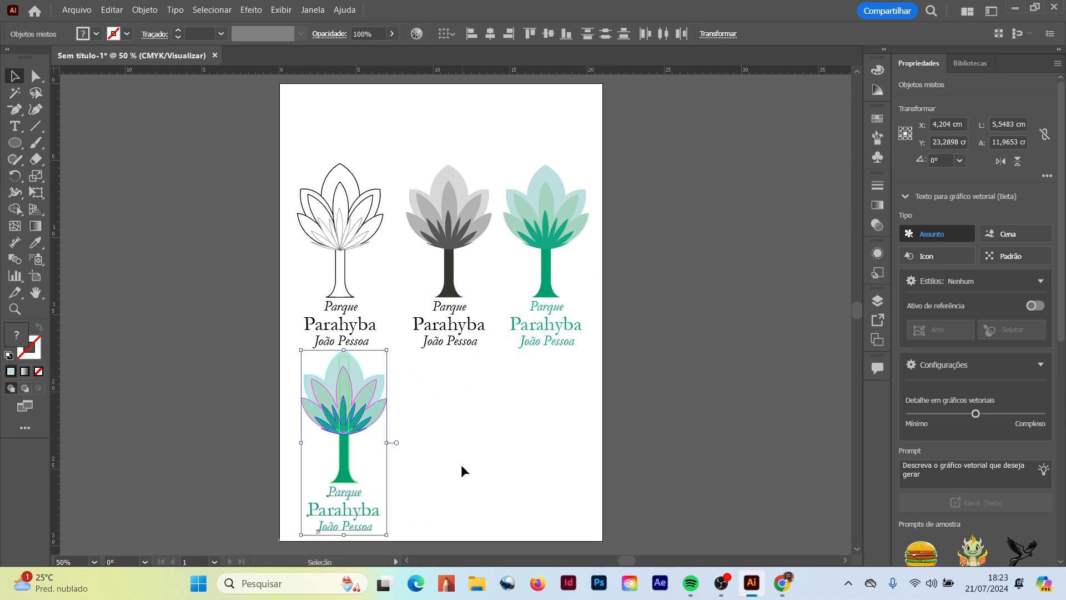
pyautogui.click(462, 469)
# Recolour the inner leaves of the new green copy to lime green with C 60%, M 0%, Y 100%, K 0%.
pyautogui.press('z')
pyautogui.click(345, 510)
pyautogui.click(464, 177)
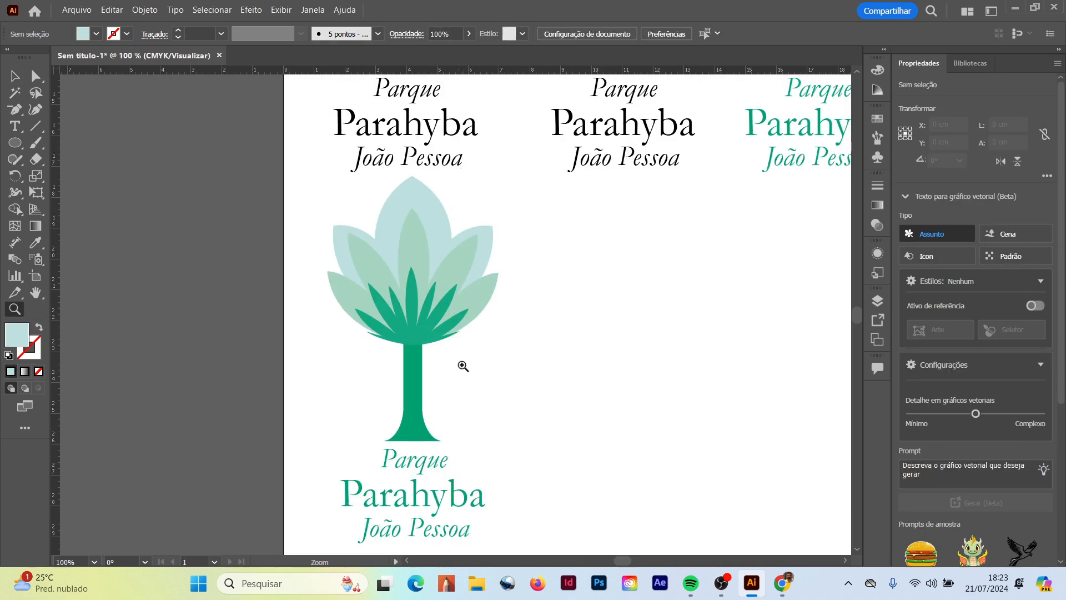
pyautogui.click(15, 76)
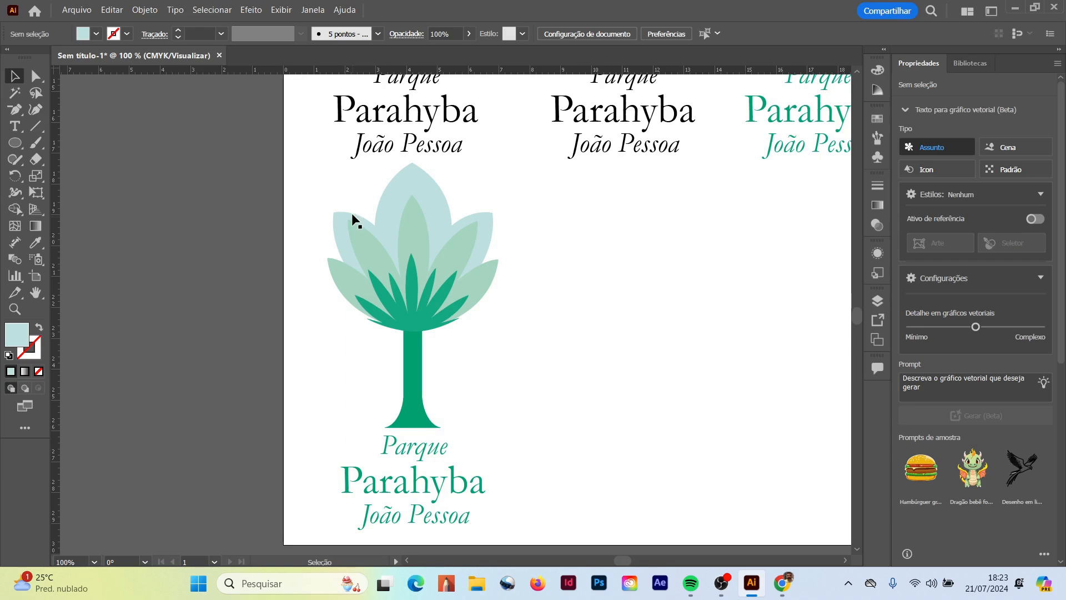
pyautogui.click(352, 286)
pyautogui.click(393, 304)
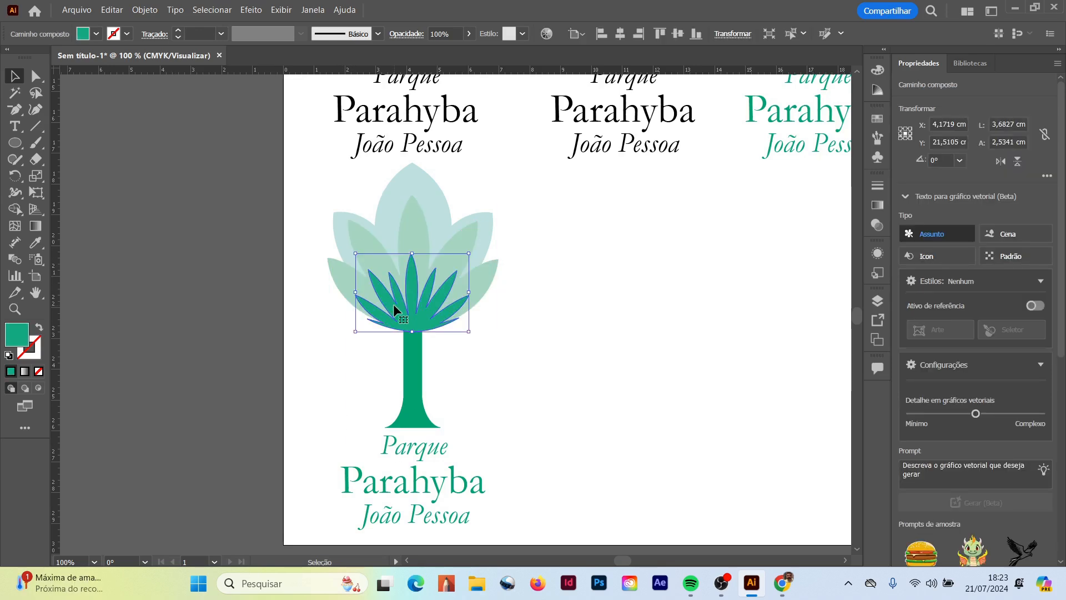
pyautogui.doubleClick(16, 335)
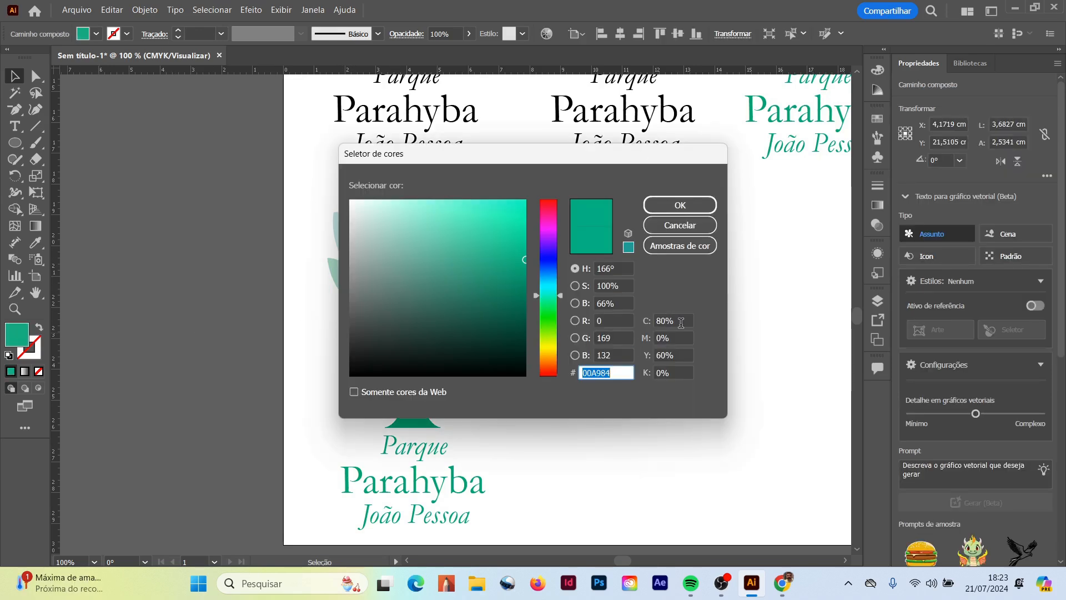
pyautogui.click(548, 309)
pyautogui.moveTo(499, 214)
pyautogui.mouseDown()
pyautogui.moveTo(540, 189)
pyautogui.moveTo(477, 113)
pyautogui.moveTo(661, 151)
pyautogui.mouseUp()
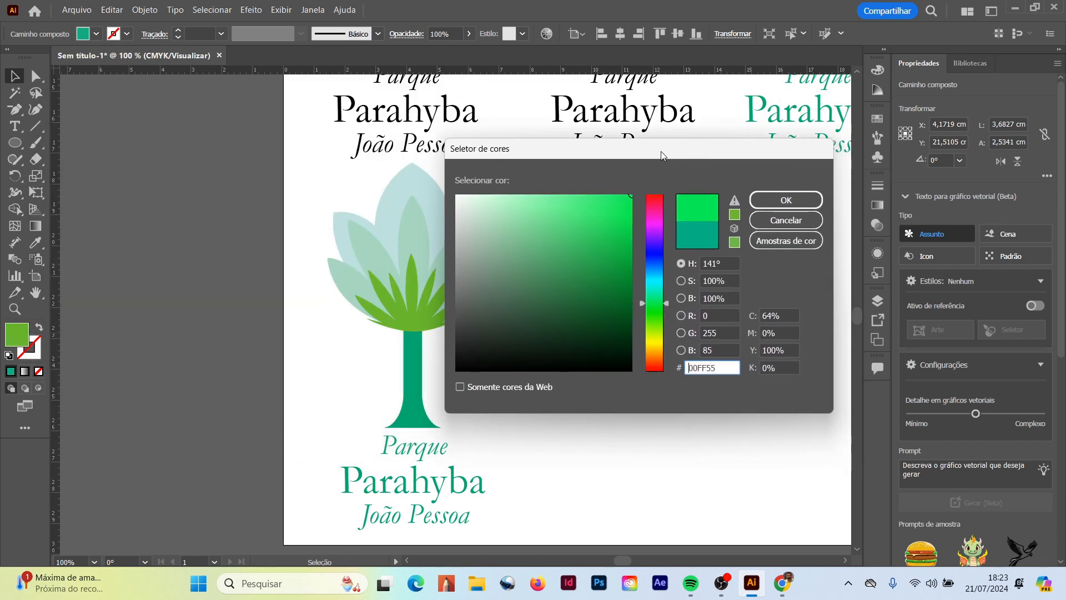
pyautogui.moveTo(785, 320); pyautogui.dragTo(762, 314)
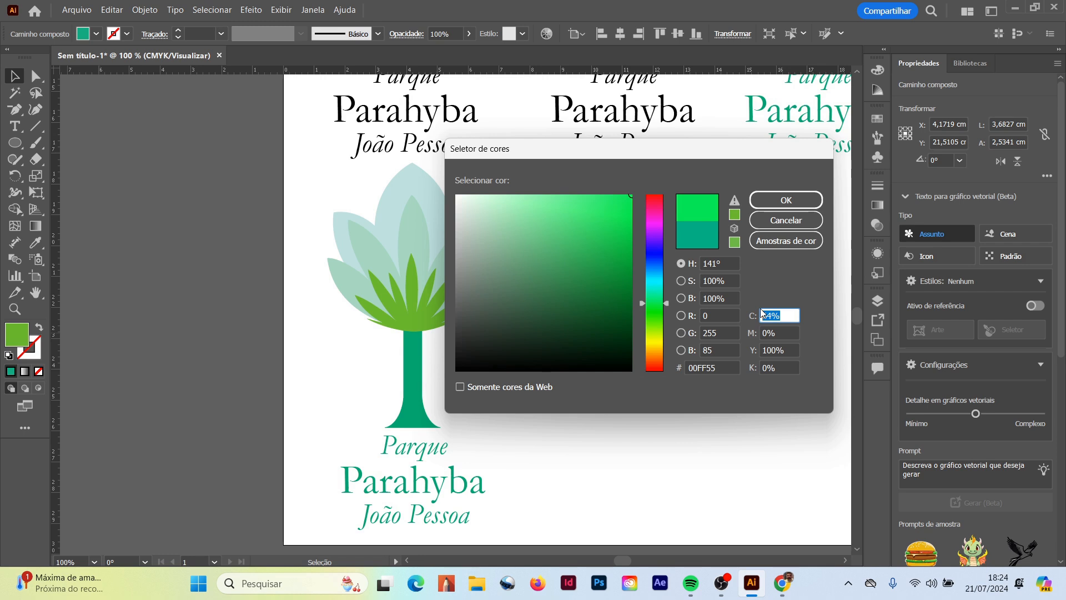
pyautogui.write('60')
pyautogui.press('Return')
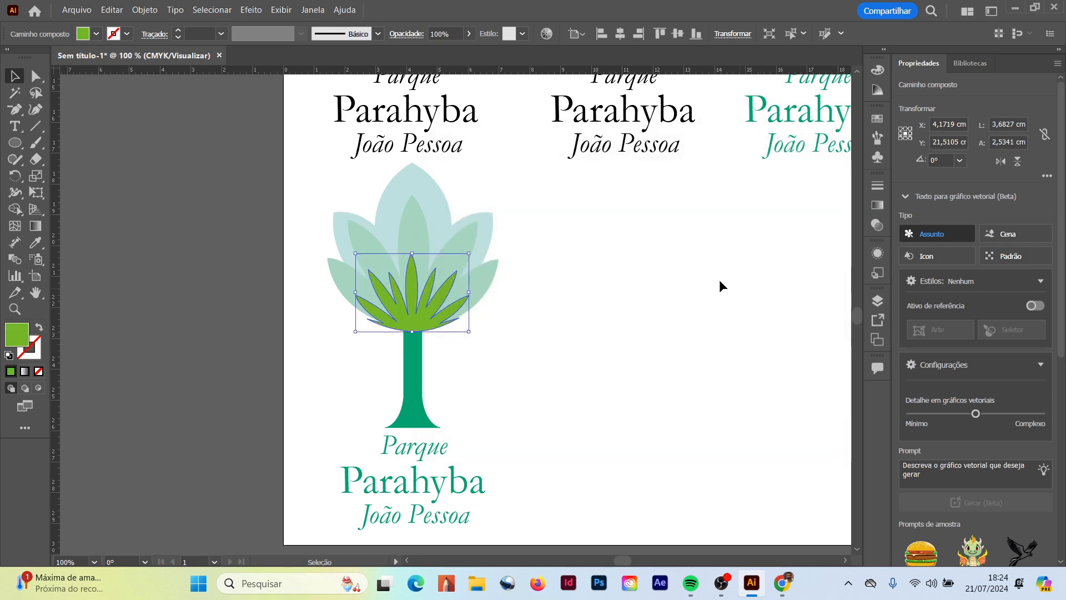
# Recolour the middle leaves of the lower green copy to yellow-green by setting C to 30% and Y to 80%.
pyautogui.click(463, 232)
pyautogui.doubleClick(8, 330)
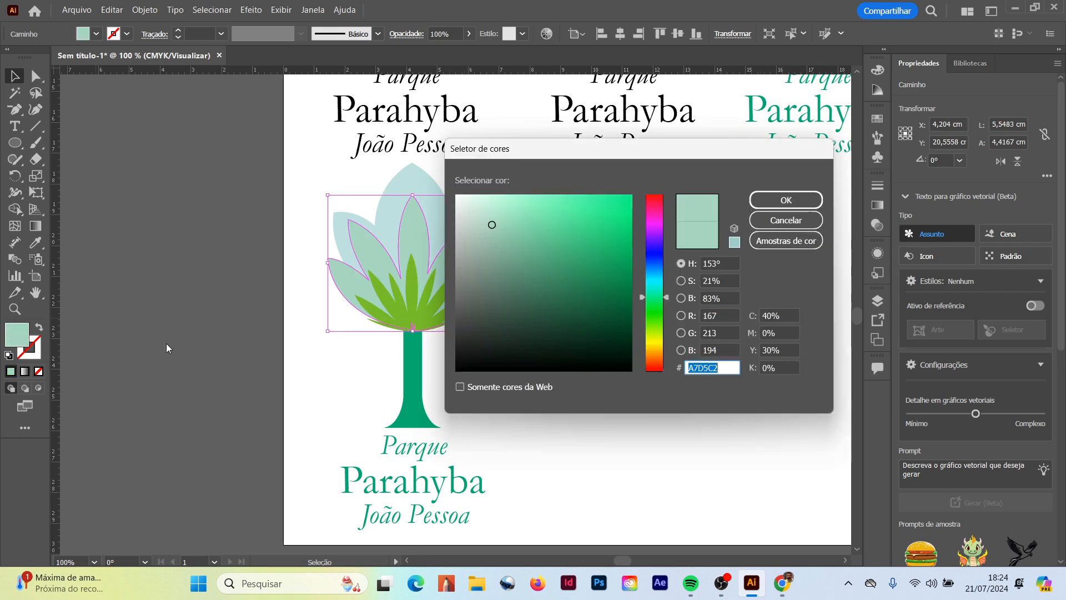
pyautogui.moveTo(792, 351); pyautogui.dragTo(693, 326)
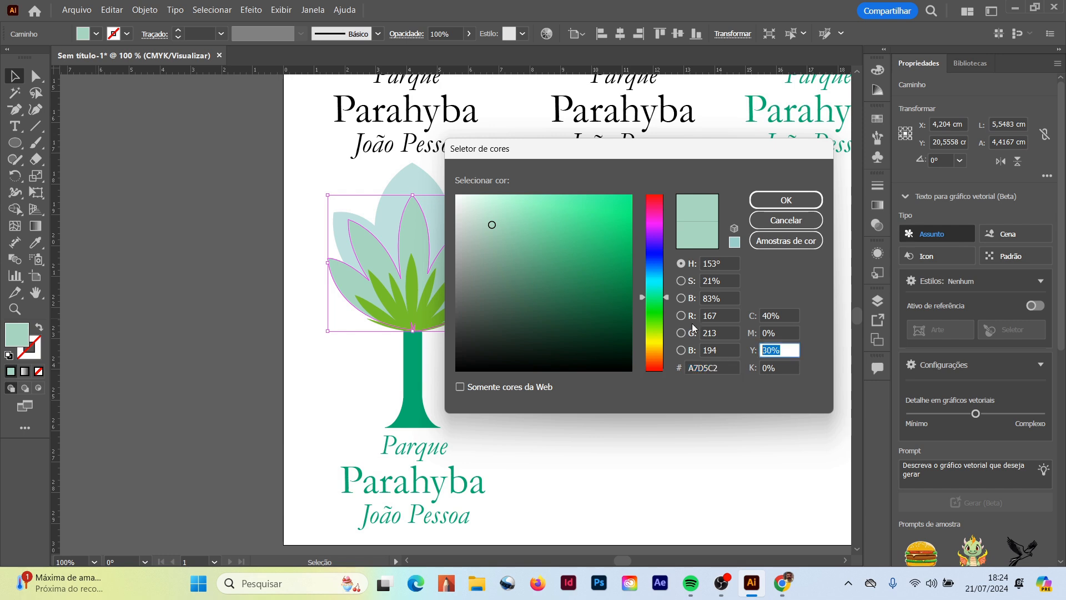
pyautogui.write('80')
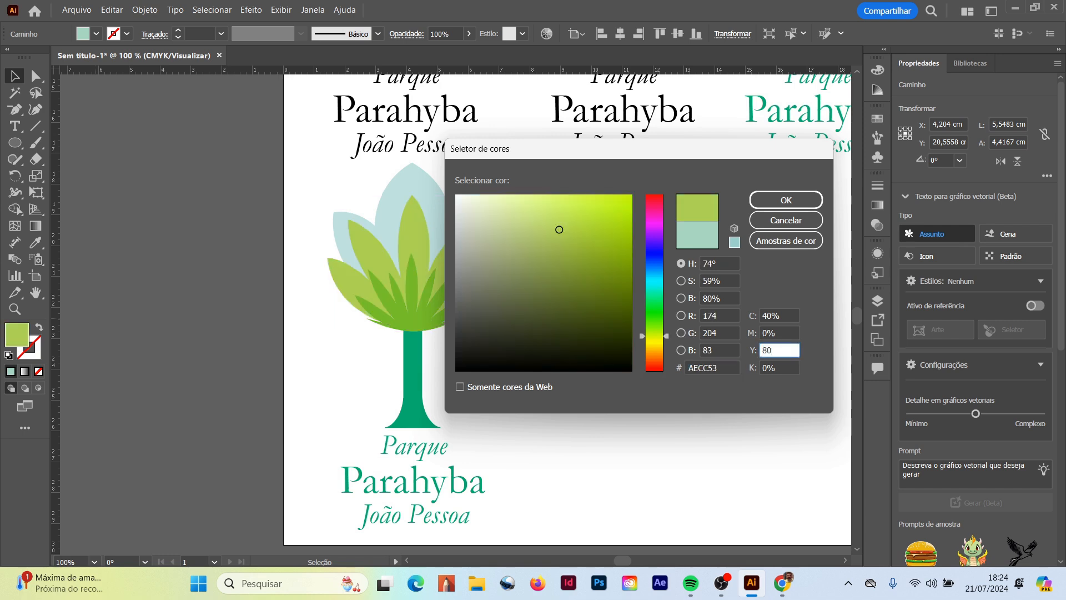
pyautogui.moveTo(791, 315); pyautogui.dragTo(753, 320)
pyautogui.write('30')
pyautogui.click(784, 203)
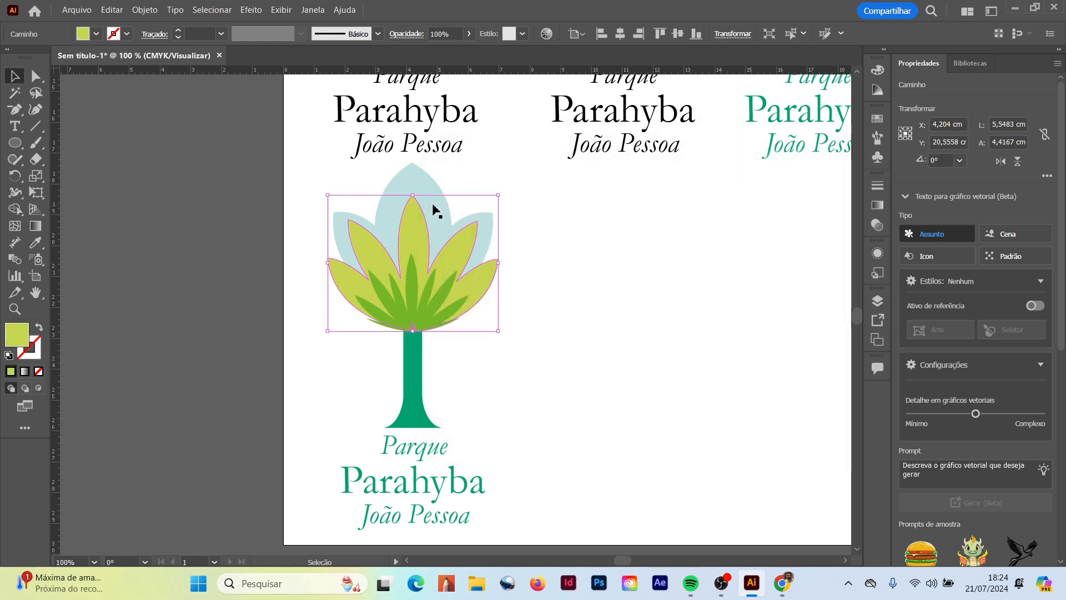
# Recolour the outer leaves of the same copy to yellow with C 5% and Y 70%.
pyautogui.click(436, 210)
pyautogui.doubleClick(16, 334)
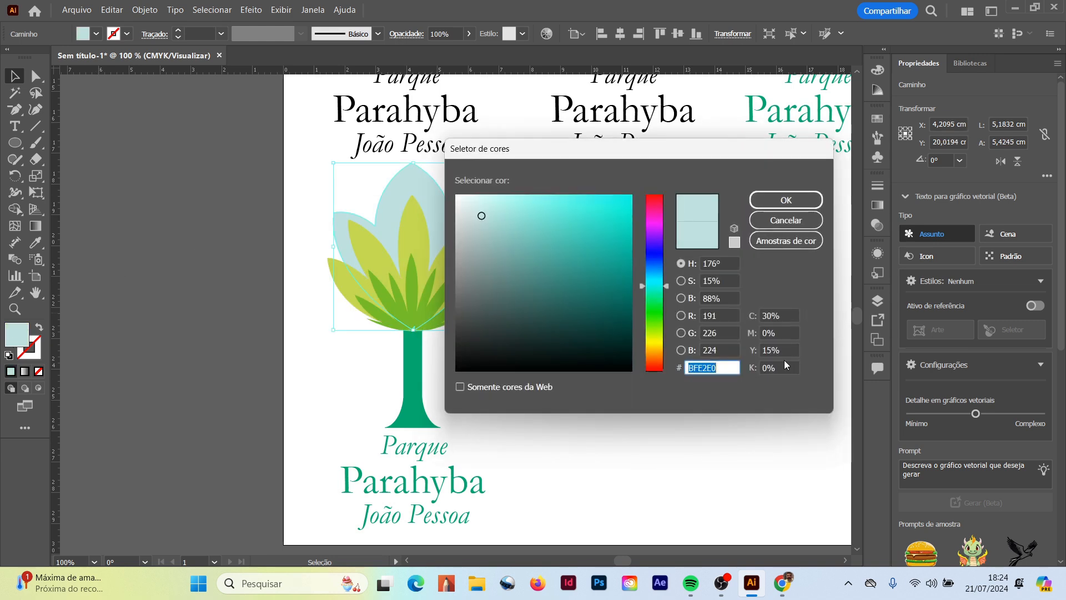
pyautogui.moveTo(786, 350); pyautogui.dragTo(745, 350)
pyautogui.write('70')
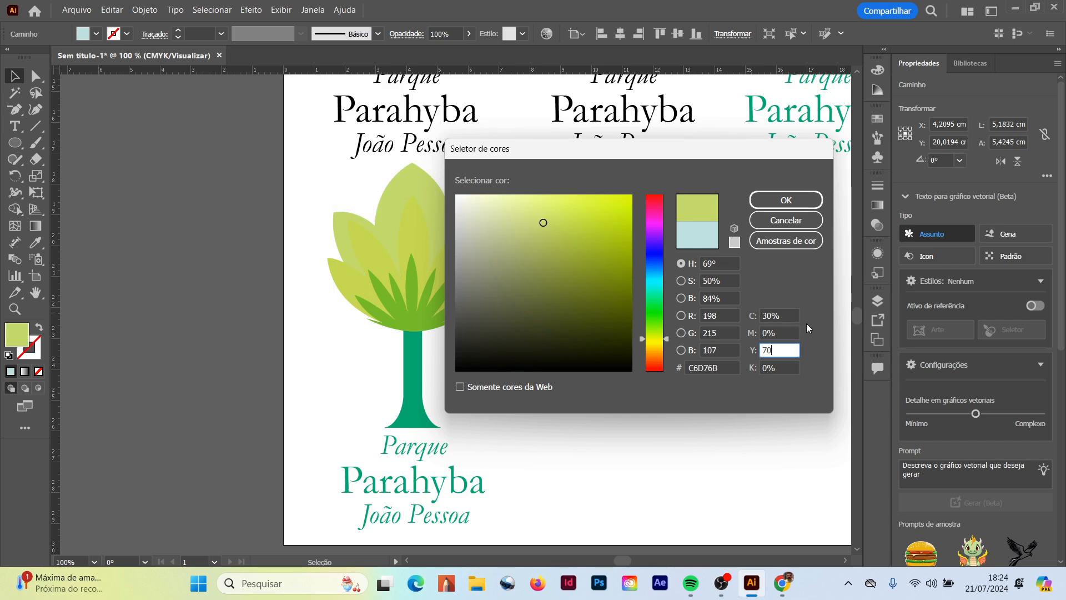
pyautogui.moveTo(789, 316); pyautogui.dragTo(739, 313)
pyautogui.write('10')
pyautogui.press('BackSpace')
pyautogui.press('BackSpace')
pyautogui.write('5')
pyautogui.click(801, 204)
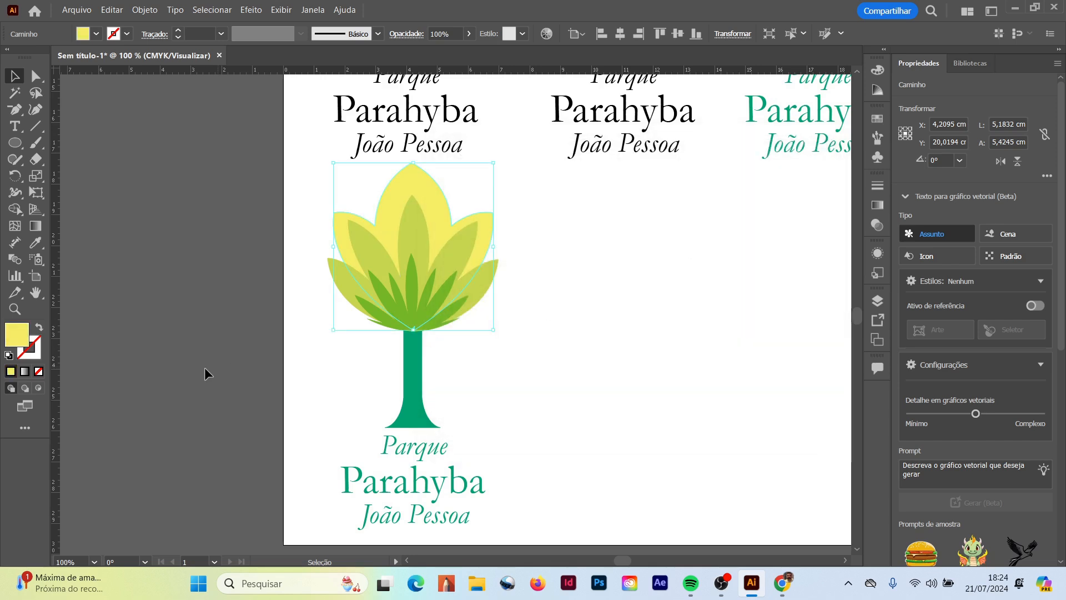
pyautogui.click(183, 371)
# Place a duplicate of the yellow-green logo beside it, directly below the greyscale version.
pyautogui.hotkey('ctrl', '-')
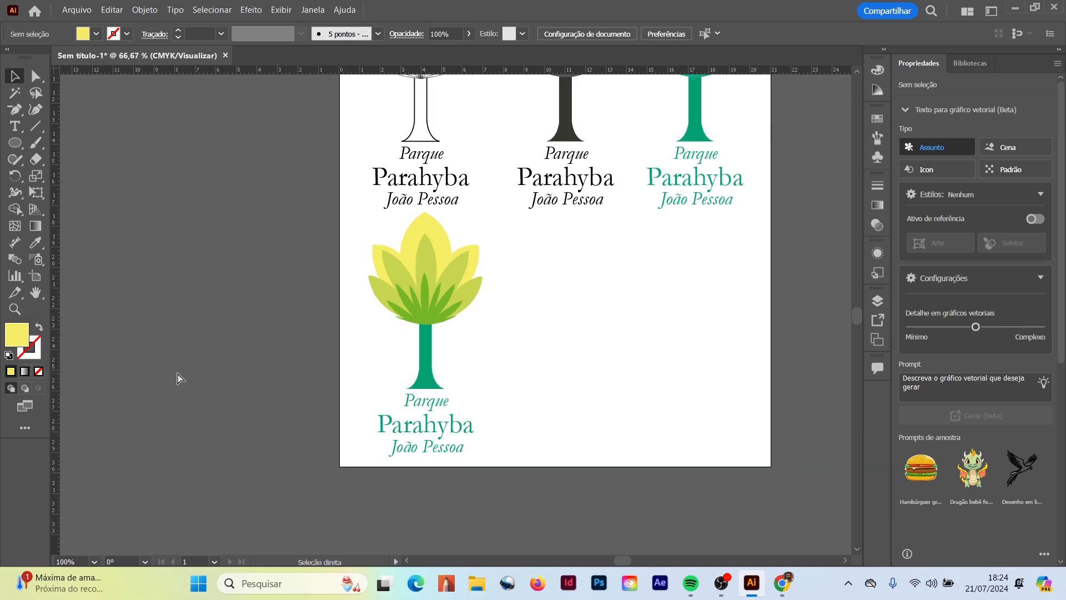
pyautogui.scroll(2, 644, 307)
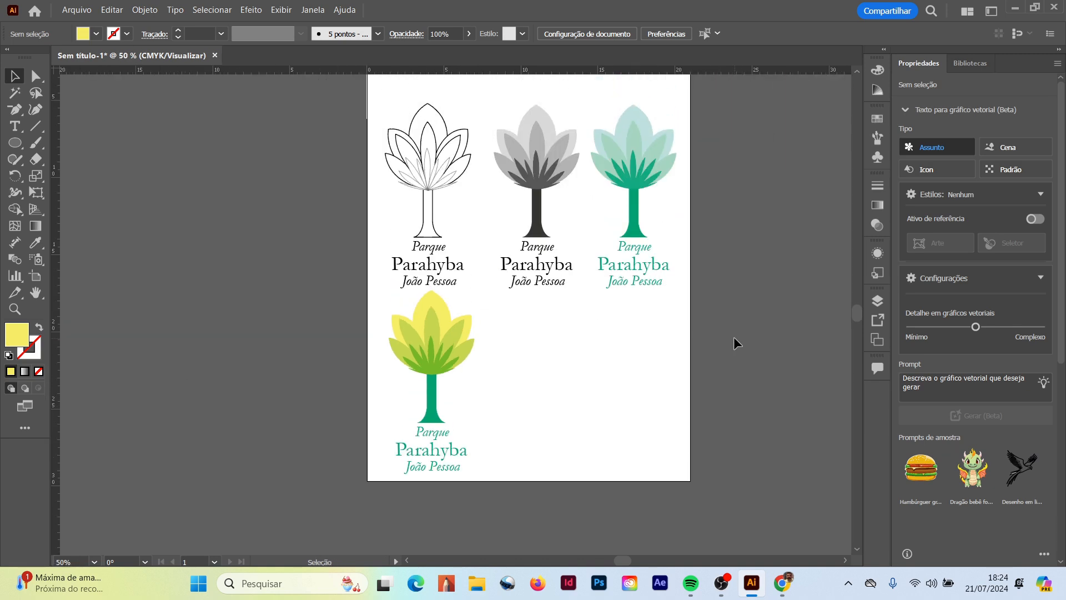
pyautogui.hotkey('ctrl', '+')
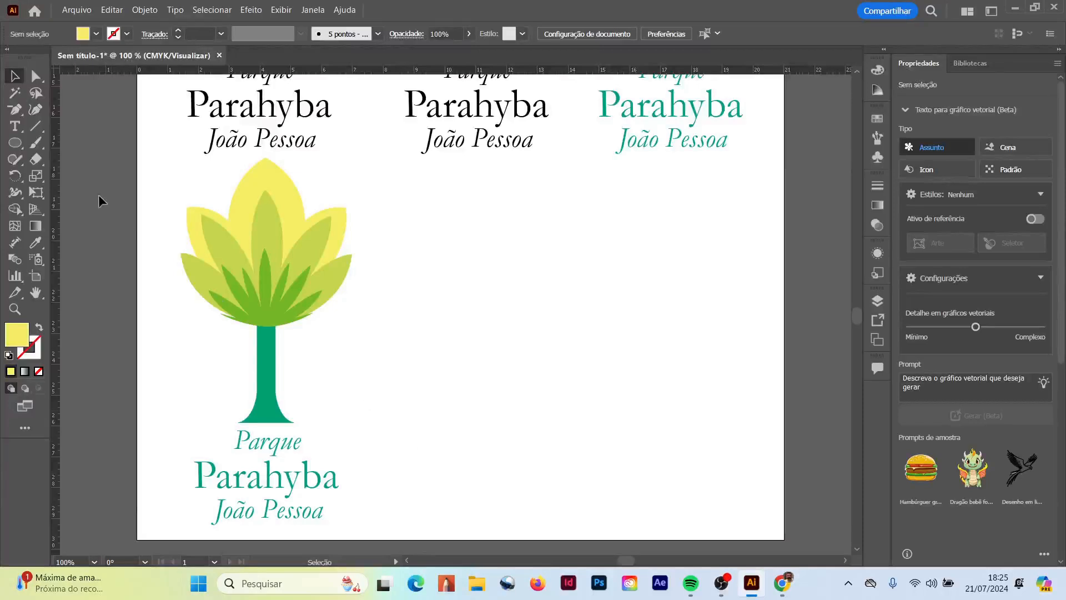
pyautogui.moveTo(105, 170); pyautogui.dragTo(443, 528)
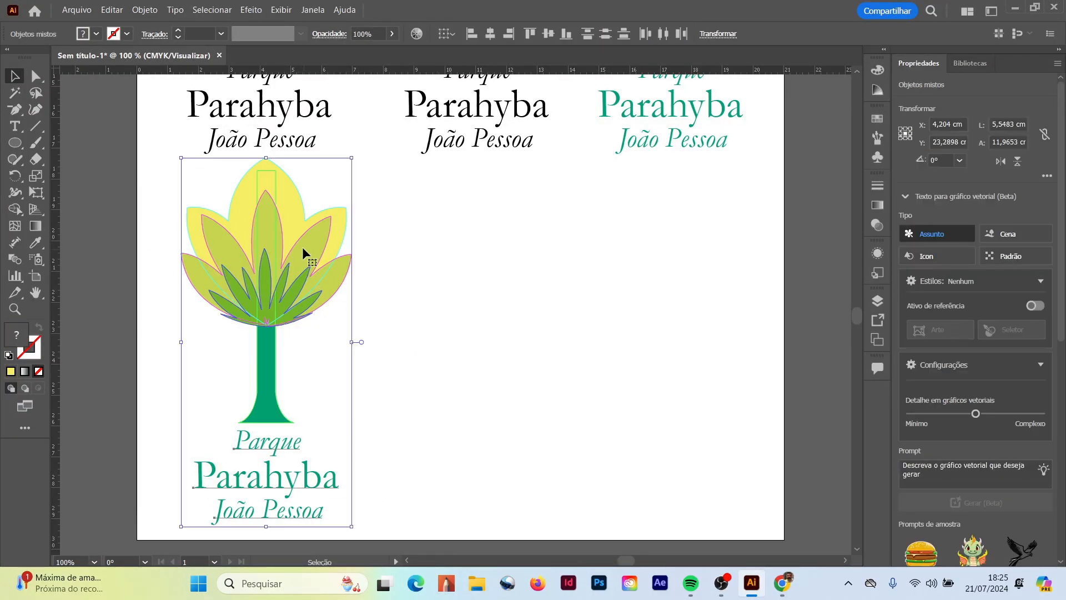
pyautogui.moveTo(309, 267); pyautogui.dragTo(526, 310)
pyautogui.click(628, 350)
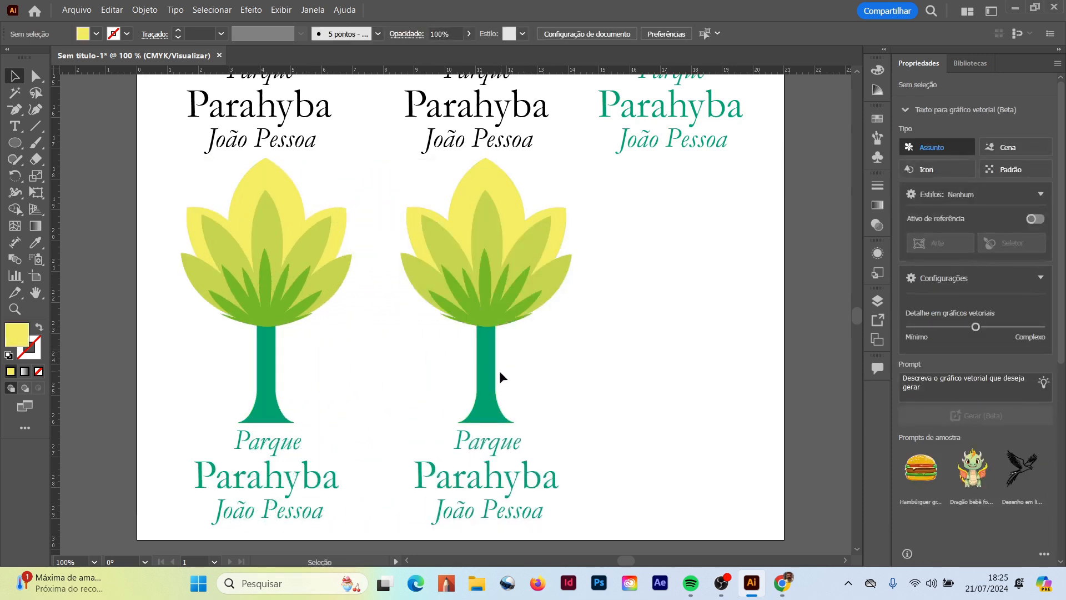
# Darken the trunk of the new copy by setting its fill's K value to 30%.
pyautogui.click(481, 365)
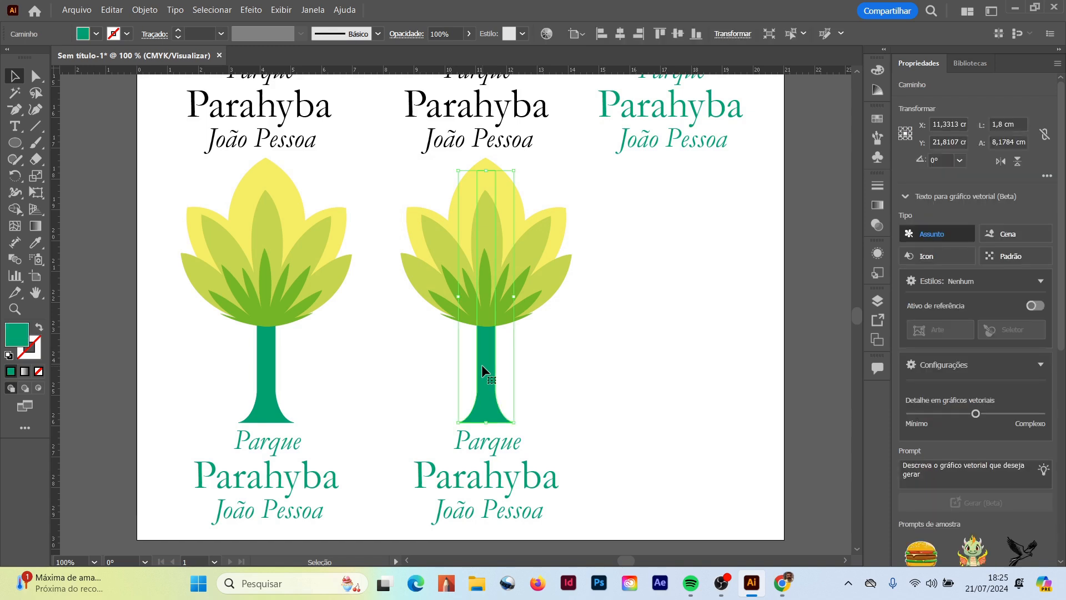
pyautogui.doubleClick(17, 334)
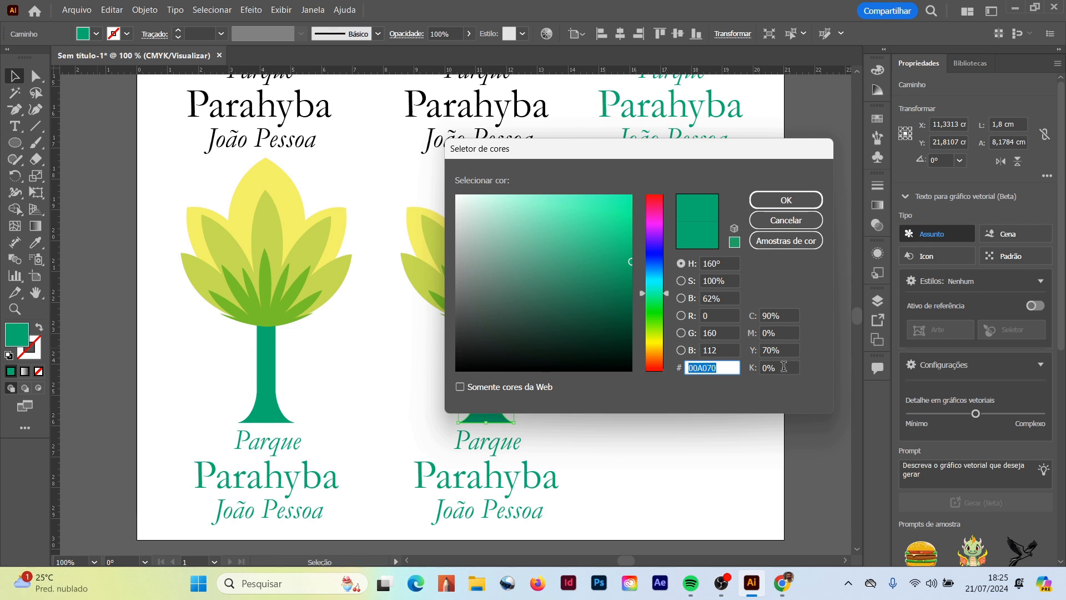
pyautogui.moveTo(784, 367); pyautogui.dragTo(760, 368)
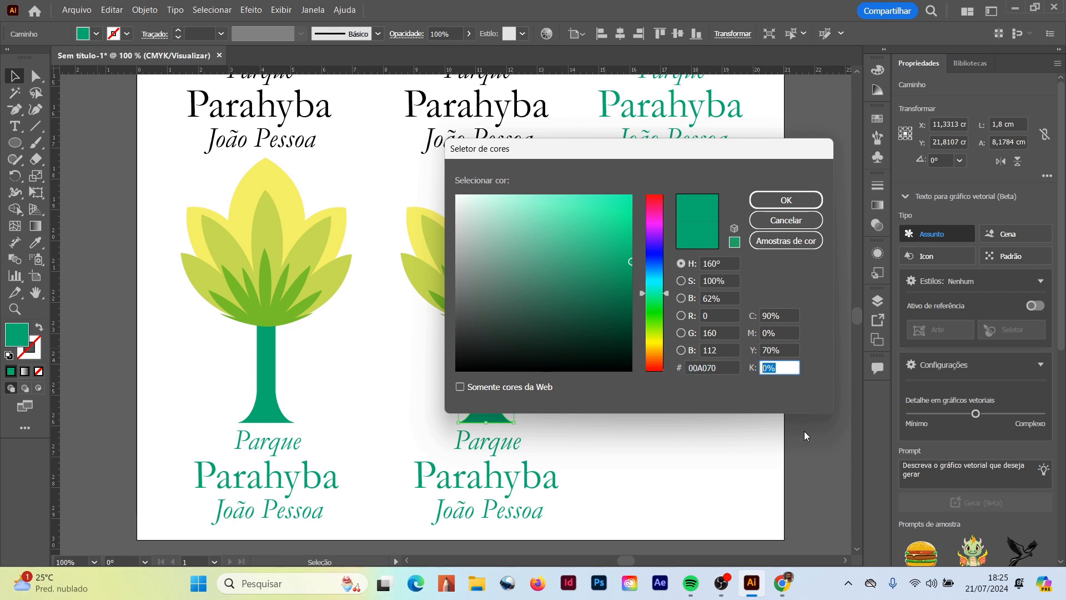
pyautogui.write('30')
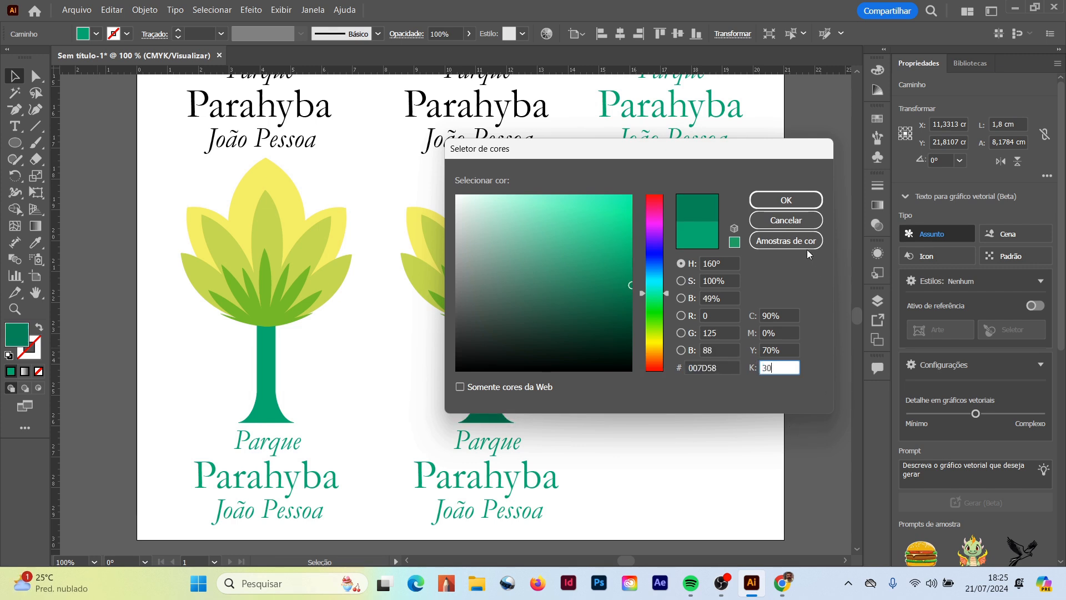
pyautogui.click(787, 209)
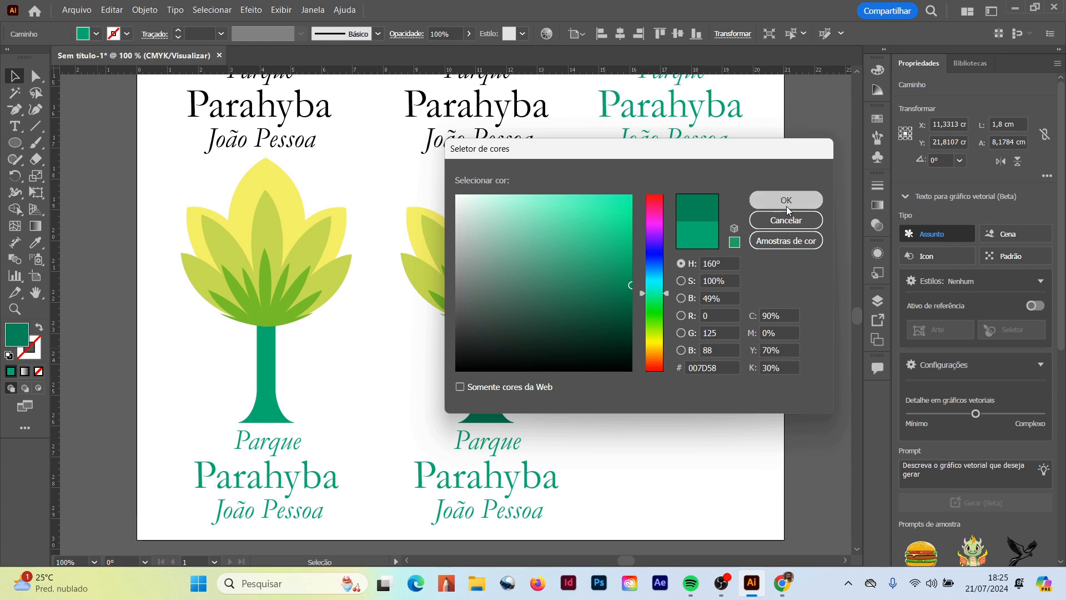
pyautogui.click(597, 404)
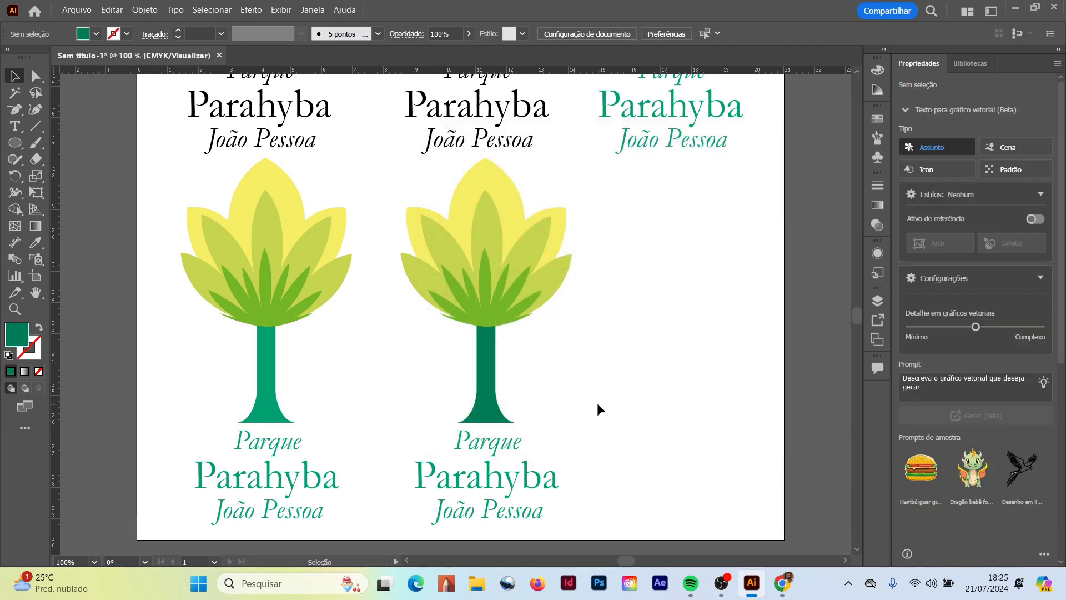
# Apply the dark green of the new copy's trunk to its "Parque" and "João Pessoa" text with the Eyedropper.
pyautogui.click(508, 445)
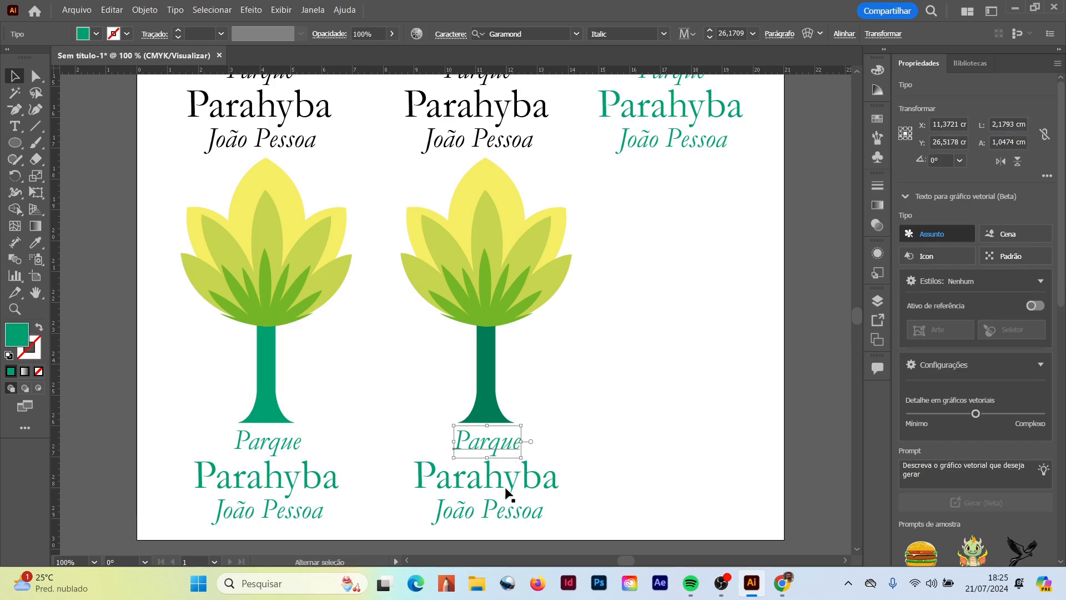
pyautogui.click(506, 490)
pyautogui.click(498, 445)
pyautogui.keyDown('shift'); pyautogui.click(508, 517); pyautogui.keyUp('shift')
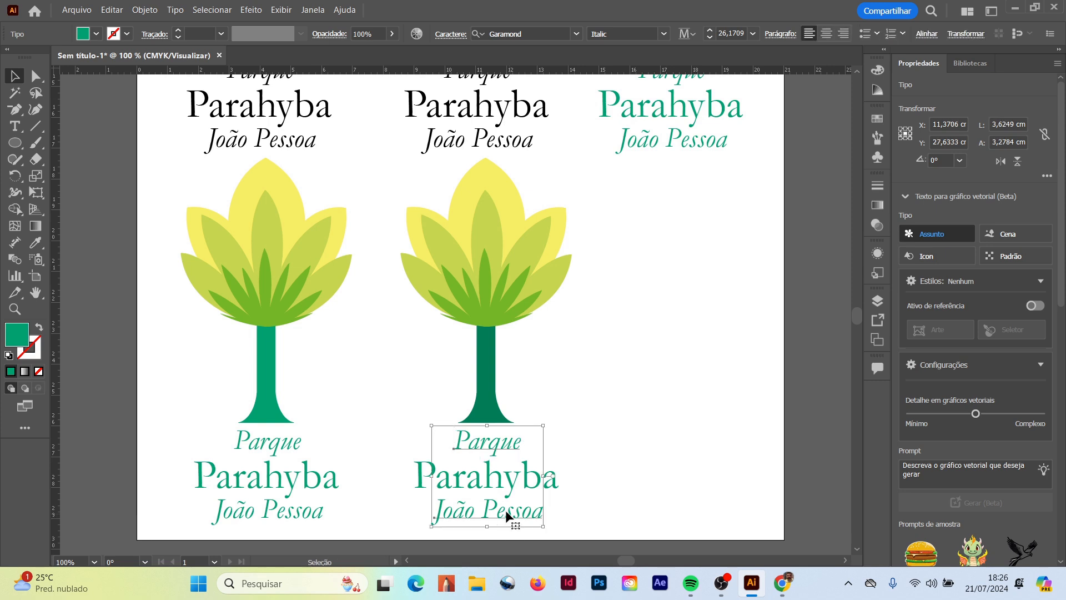
pyautogui.click(36, 242)
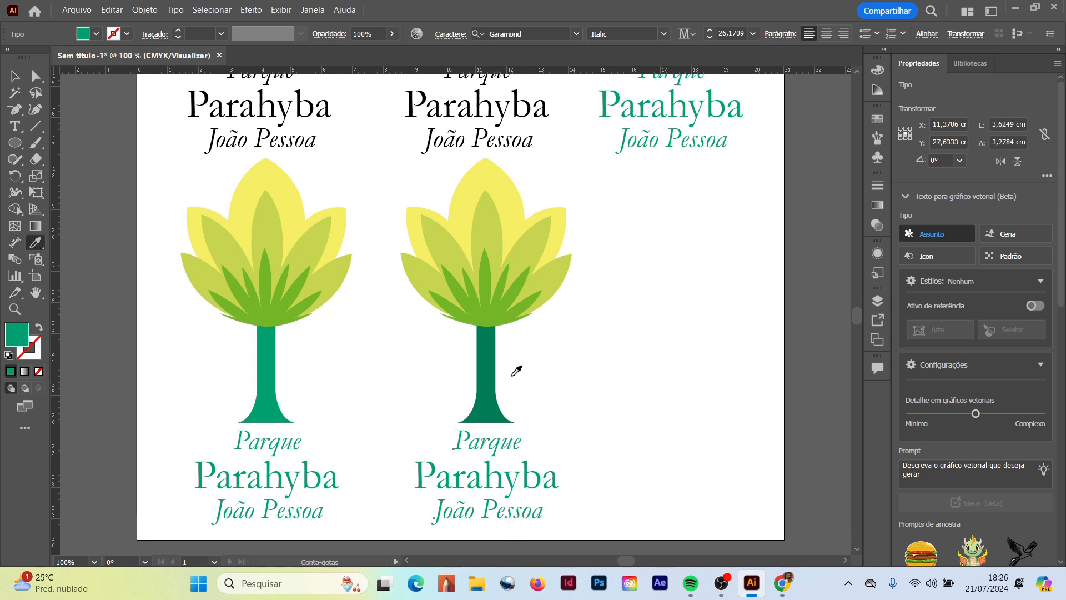
pyautogui.click(484, 349)
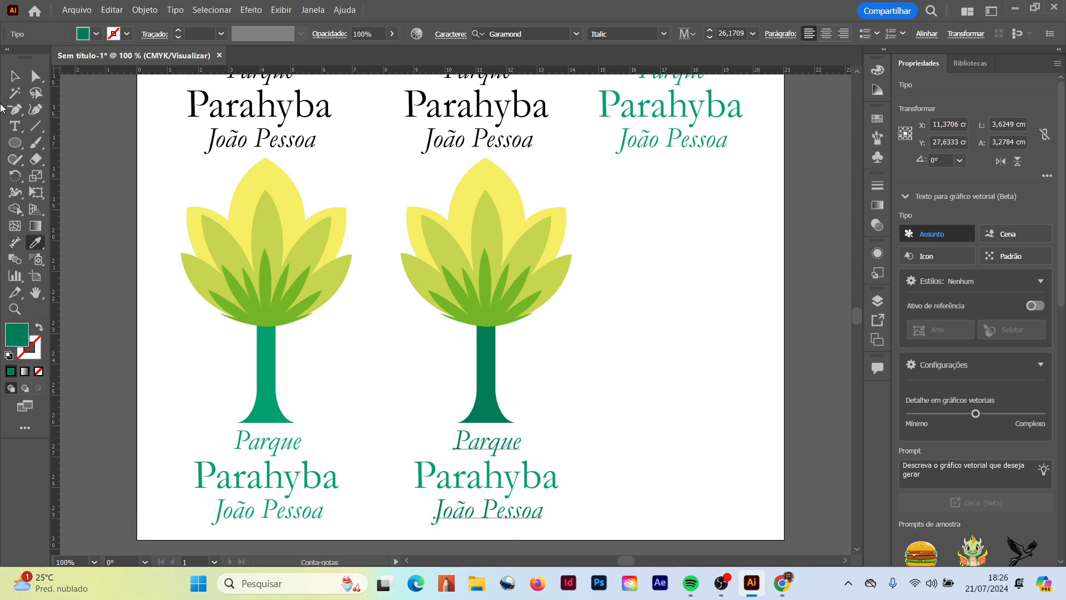
pyautogui.click(15, 76)
pyautogui.click(184, 227)
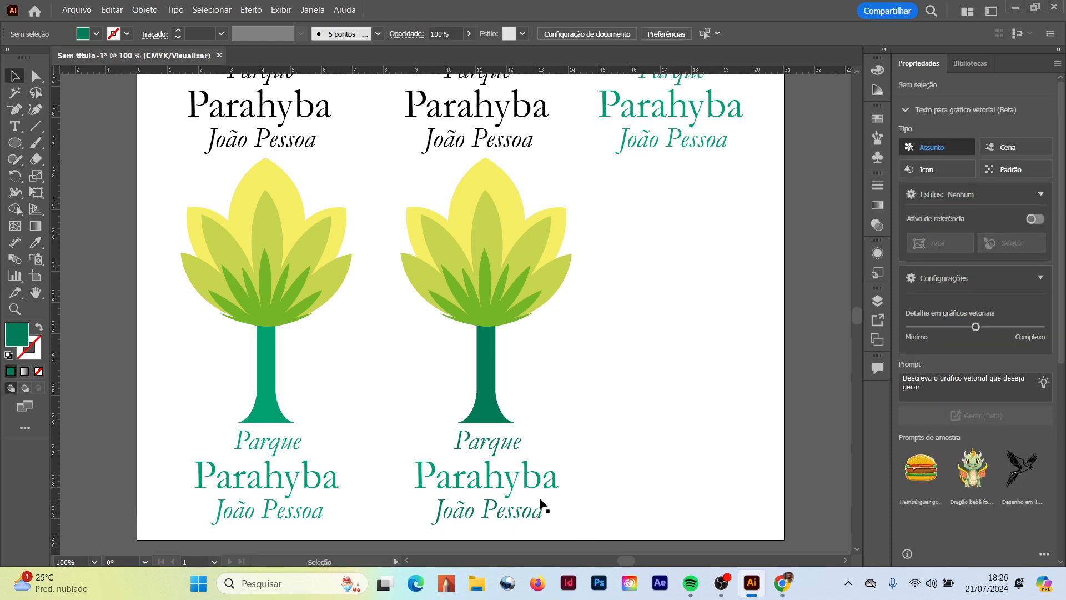
# Recolour the word "Parahyba" in the new copy to brown with C 25%, M 70%, Y 100%, K 20%.
pyautogui.click(534, 481)
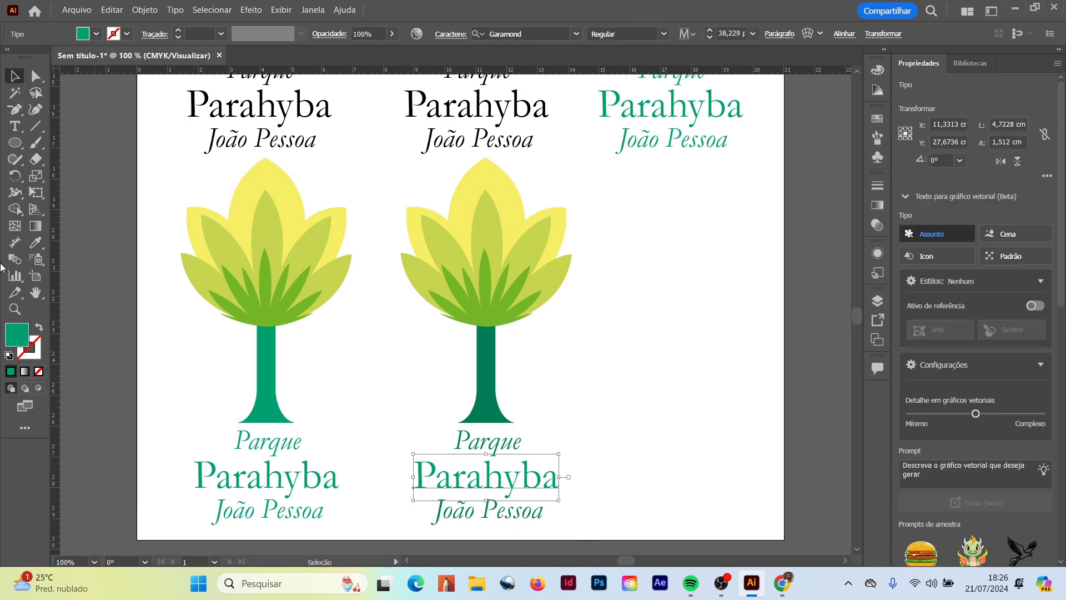
pyautogui.doubleClick(16, 334)
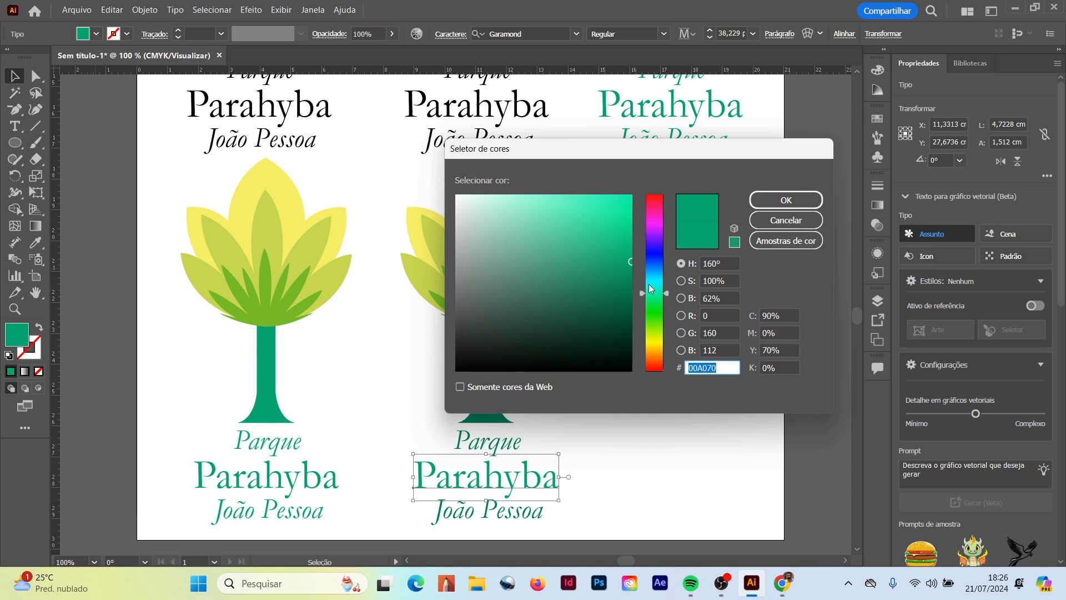
pyautogui.click(655, 208)
pyautogui.click(655, 355)
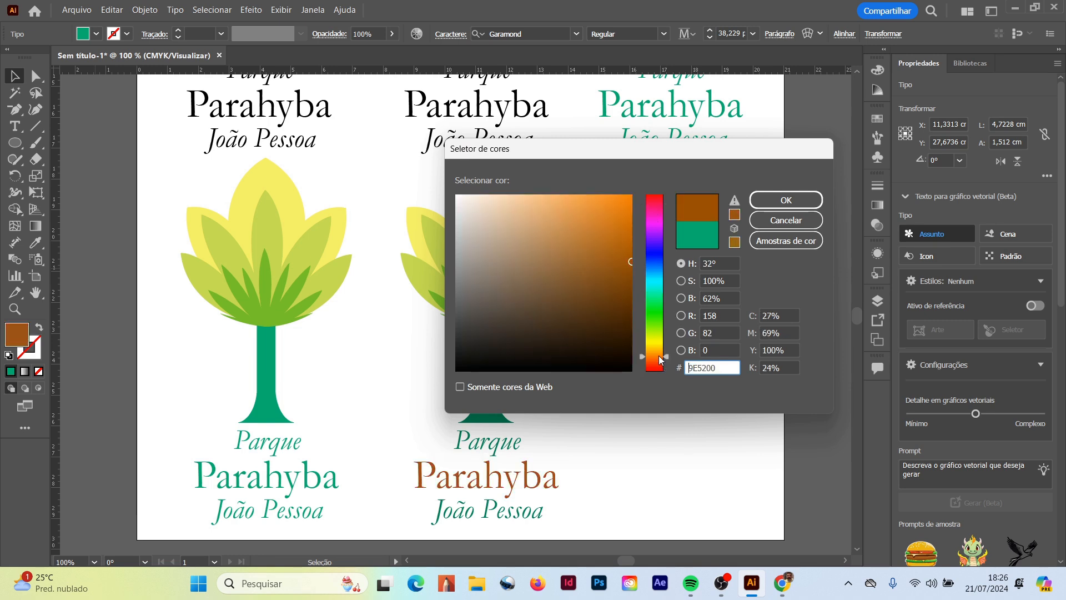
pyautogui.click(638, 208)
pyautogui.moveTo(638, 208); pyautogui.dragTo(633, 253)
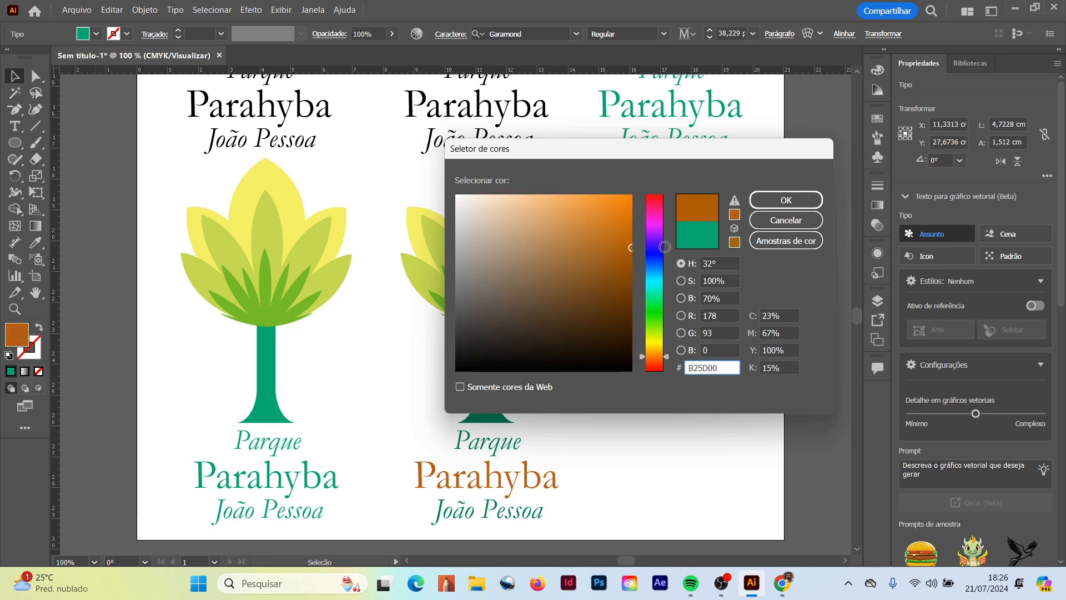
pyautogui.click(784, 333)
pyautogui.write('70')
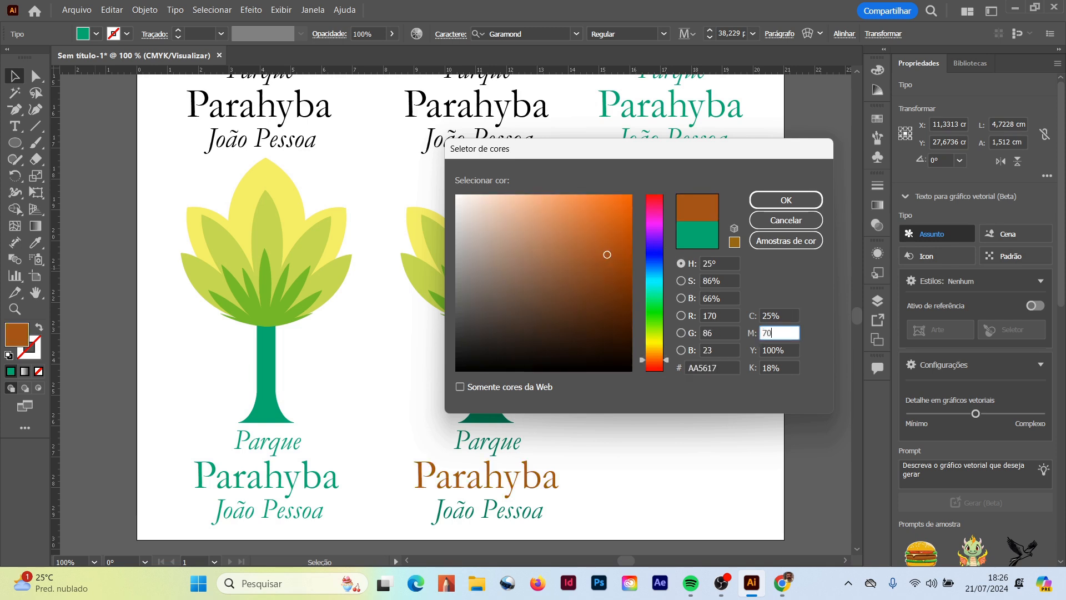
pyautogui.click(791, 369)
pyautogui.write('20')
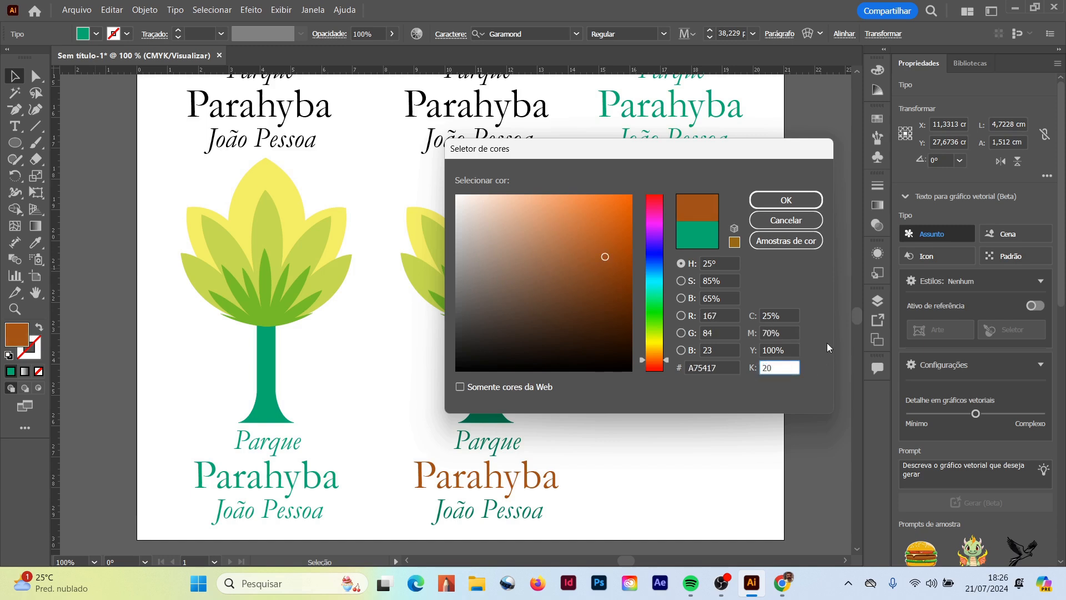
pyautogui.click(783, 199)
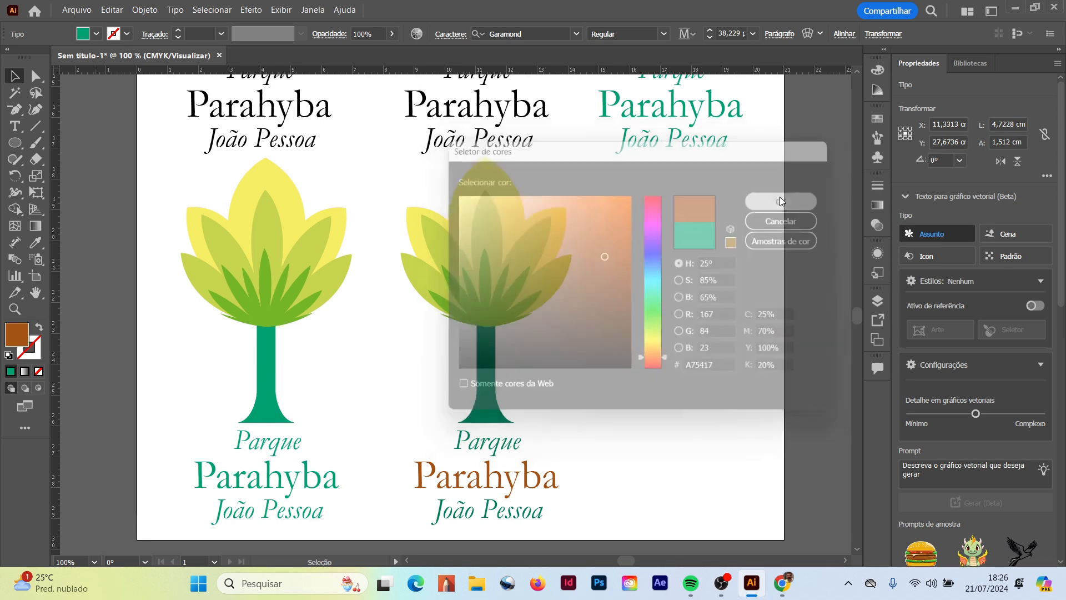
# Examine the new copy's brown and dark green lettering up close and within the whole logo.
pyautogui.press('z')
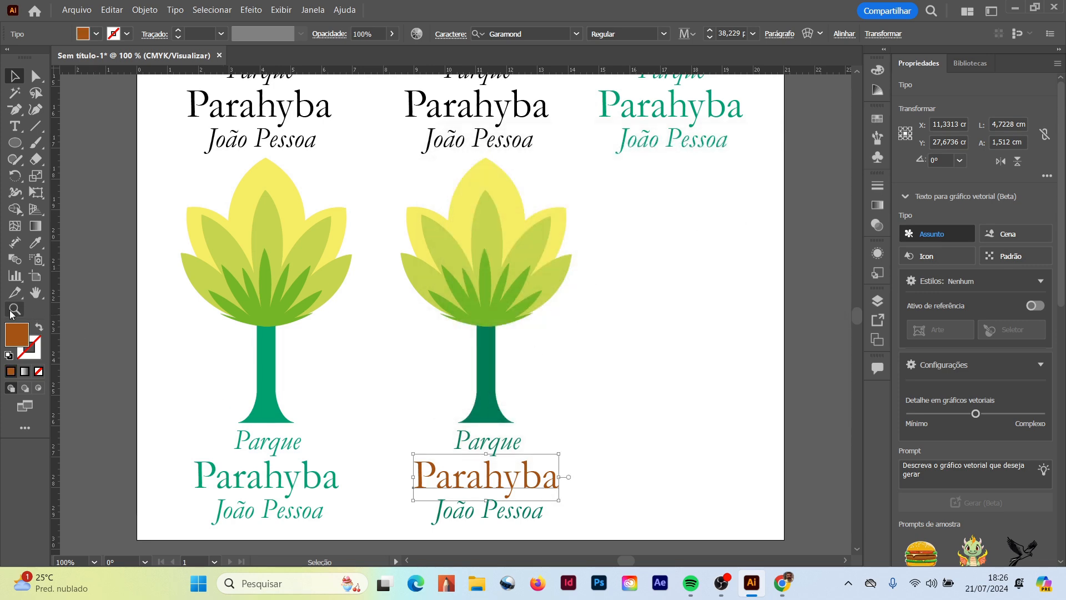
pyautogui.click(488, 479)
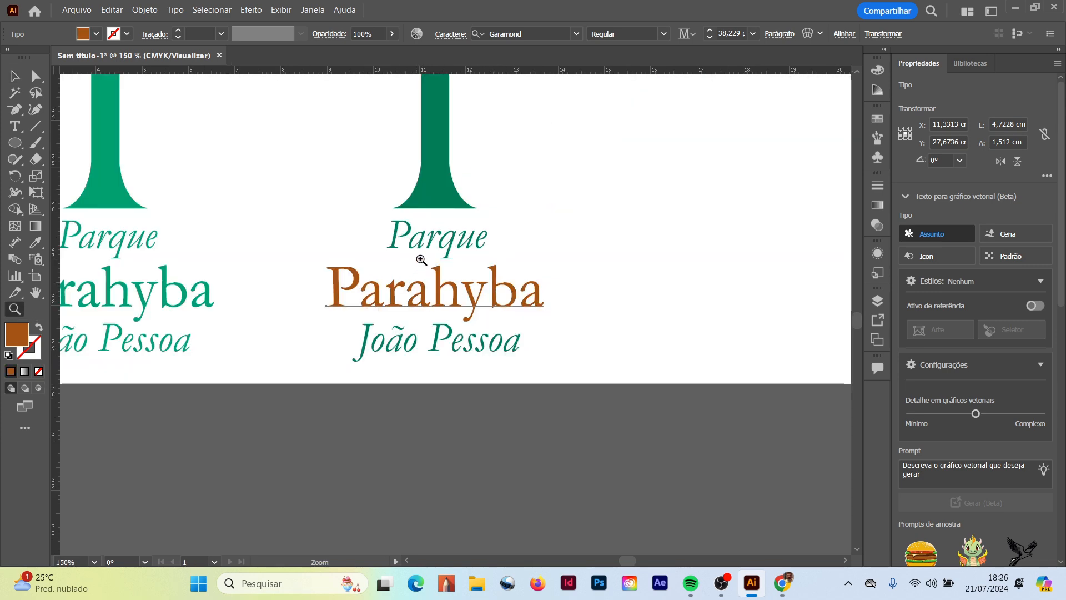
pyautogui.scroll(1, 411, 267)
pyautogui.press('v')
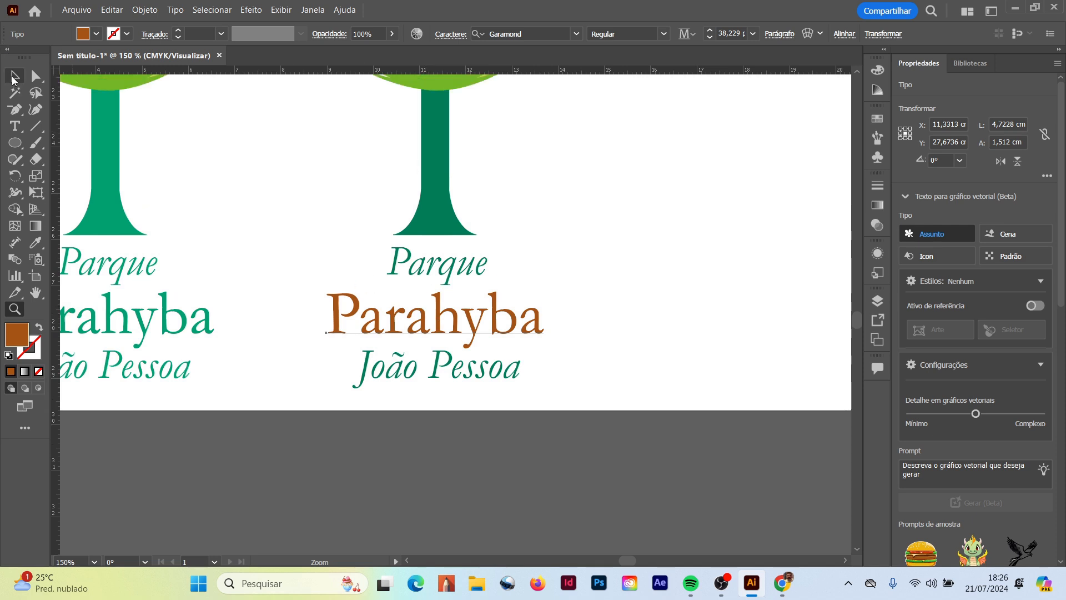
pyautogui.click(531, 443)
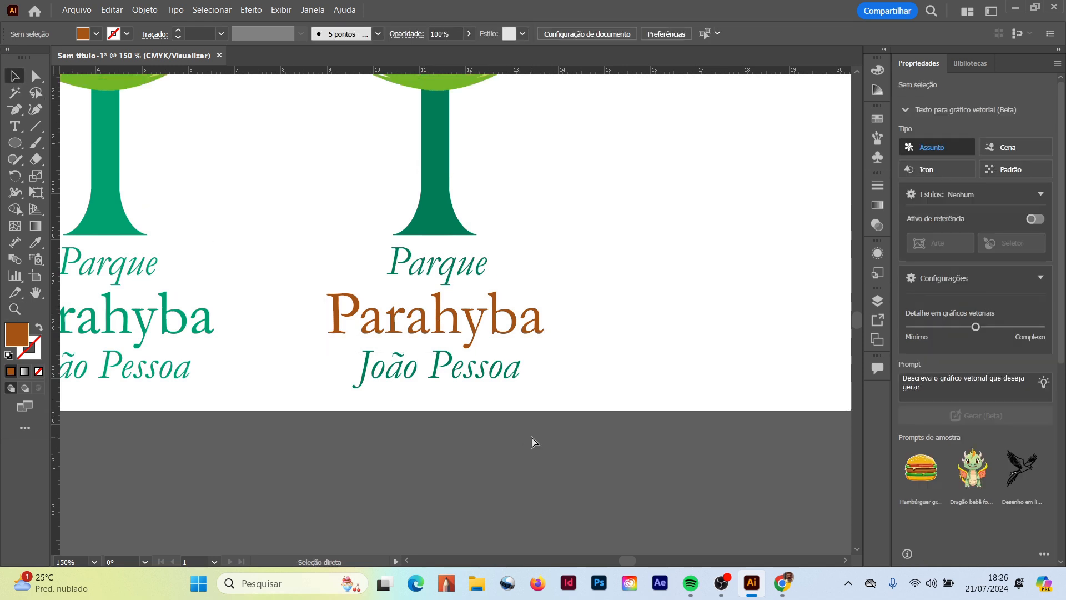
pyautogui.hotkey('ctrl', '-')
pyautogui.hotkey('ctrl', '-')
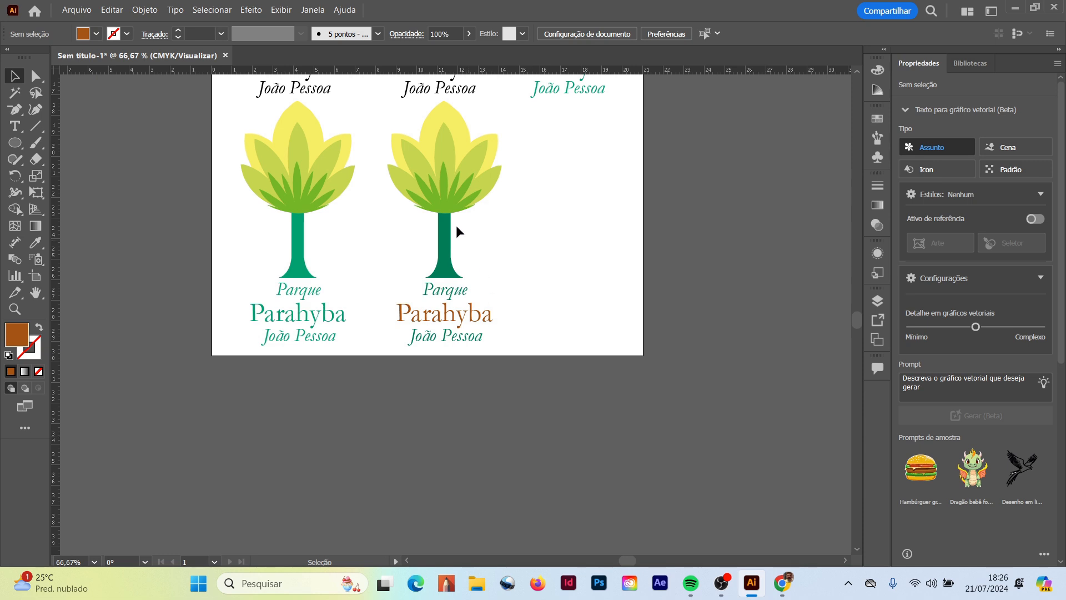
# Apply the trunk's dark green to the small inner leaves of the middle bottom-row logo with the Eyedropper.
pyautogui.click(444, 204)
pyautogui.press('i')
pyautogui.click(448, 230)
pyautogui.press('v')
pyautogui.click(132, 178)
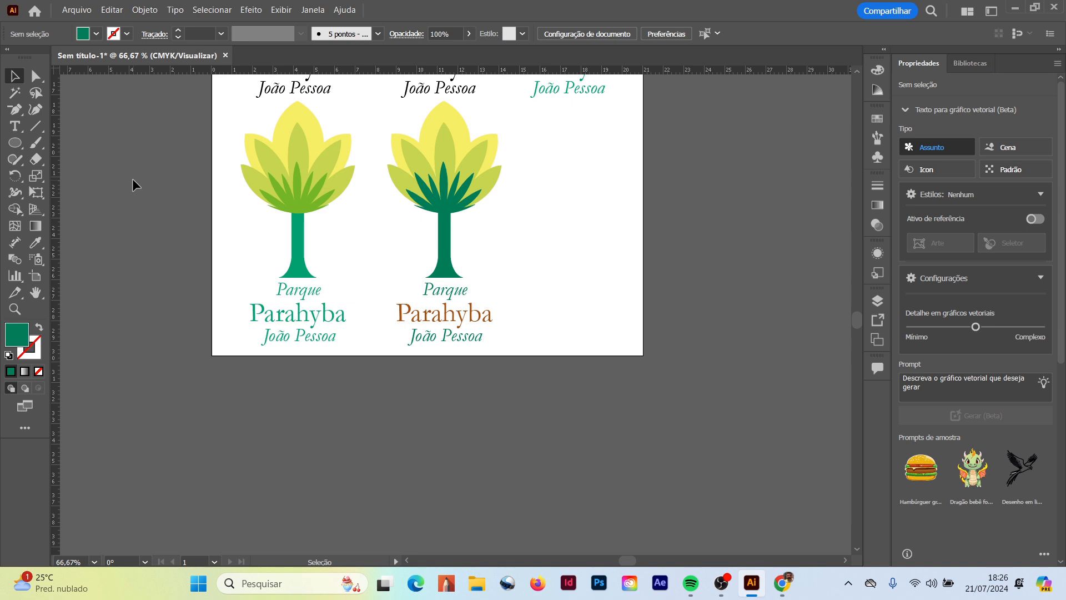
# Recolour the same logo's middle leaf layer with the mid green sampled from the inner leaves of the neighbouring yellow-green version.
pyautogui.click(398, 180)
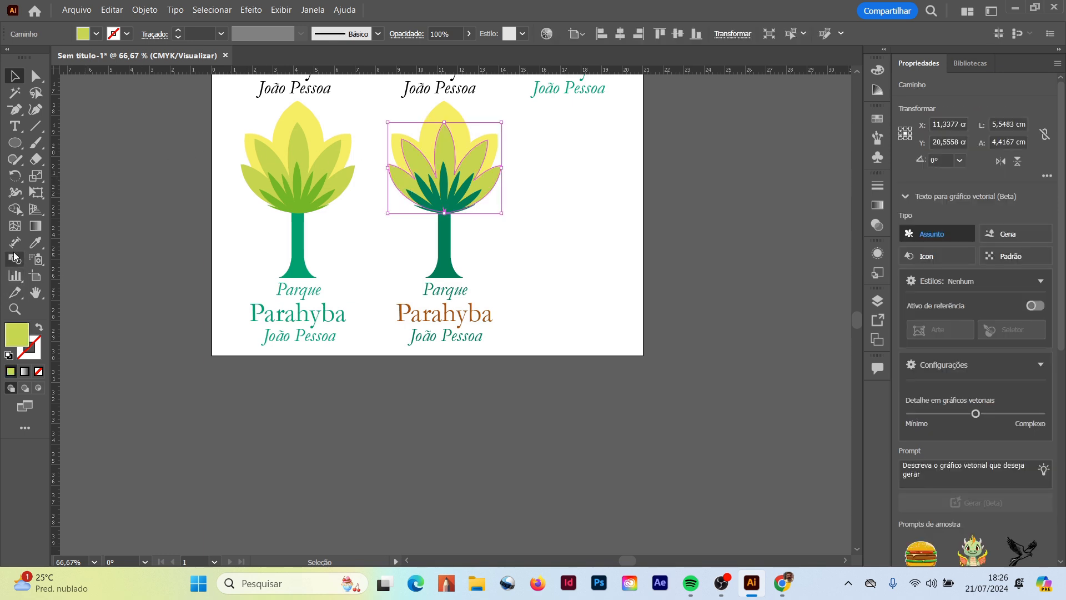
pyautogui.click(35, 242)
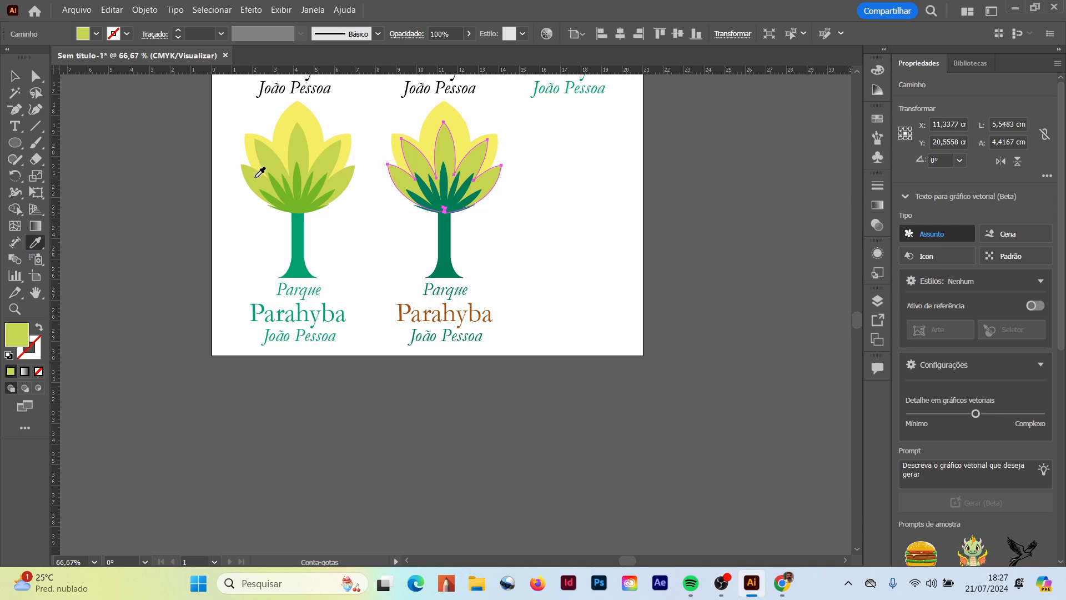
pyautogui.click(295, 203)
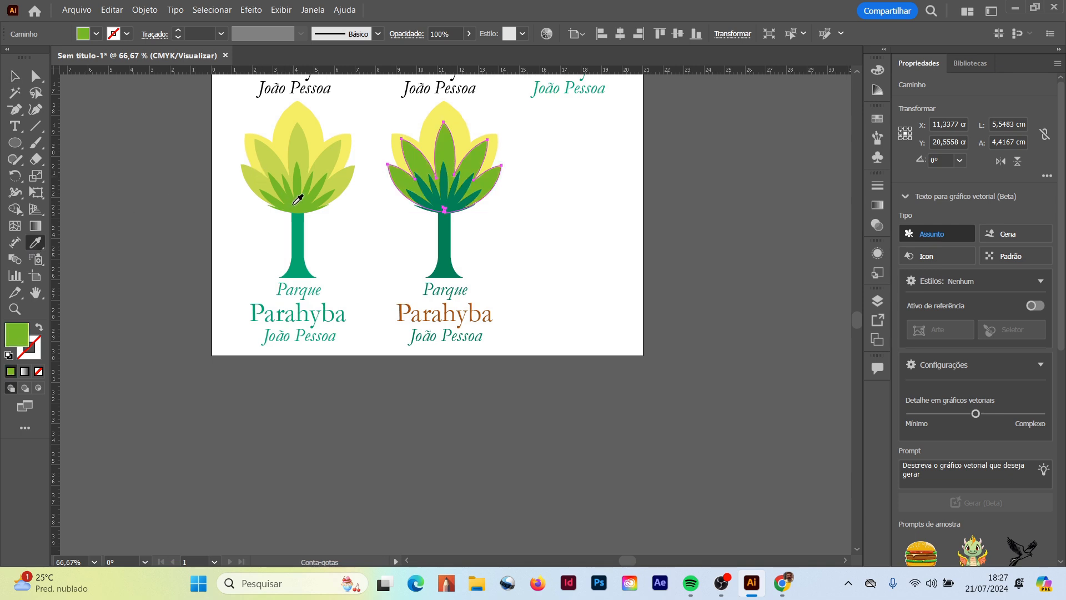
pyautogui.click(14, 76)
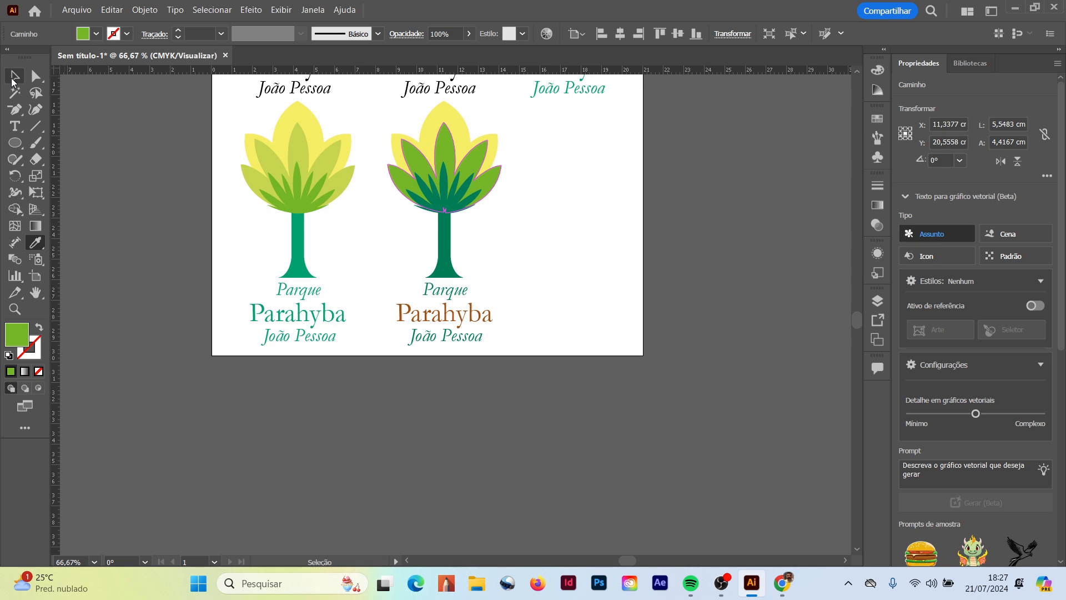
pyautogui.click(153, 182)
# Recolour the same logo's outer yellow leaves with the light green sampled from the yellow-green version's middle leaves.
pyautogui.click(449, 114)
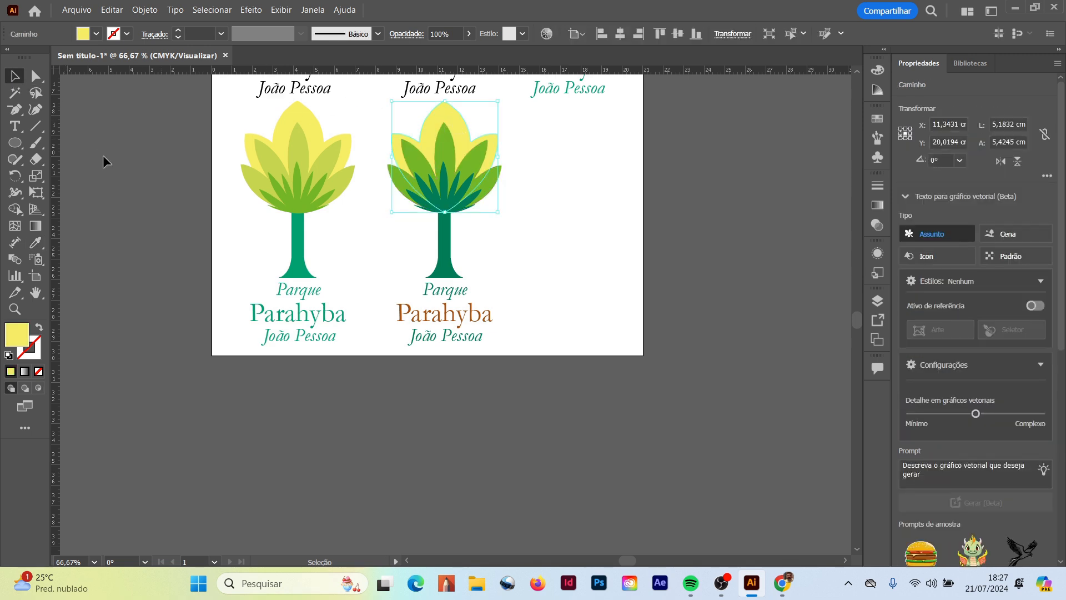
pyautogui.click(35, 242)
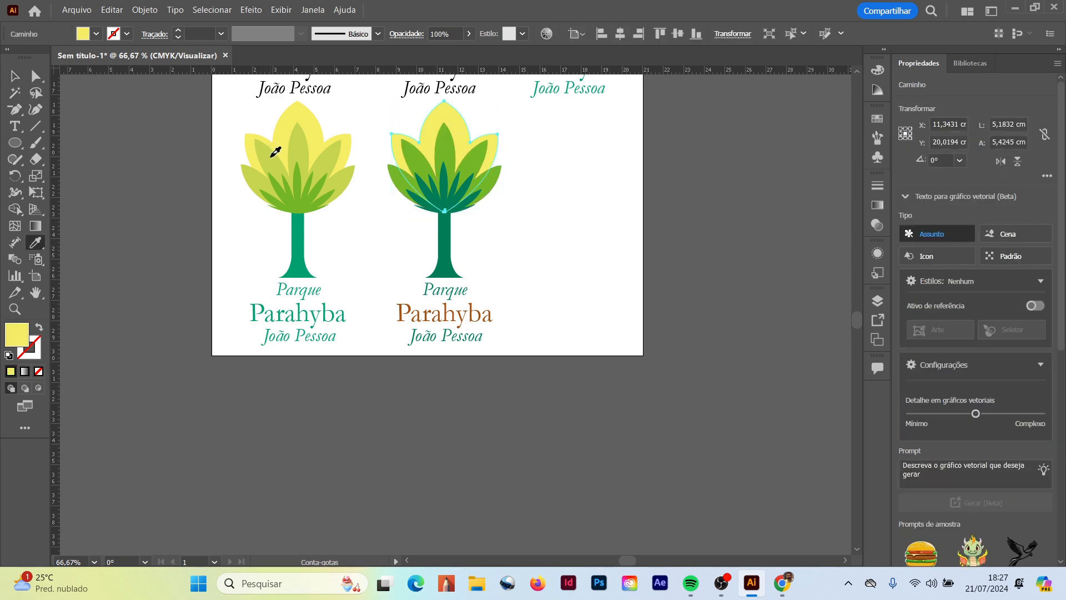
pyautogui.click(275, 151)
pyautogui.click(15, 76)
pyautogui.click(177, 199)
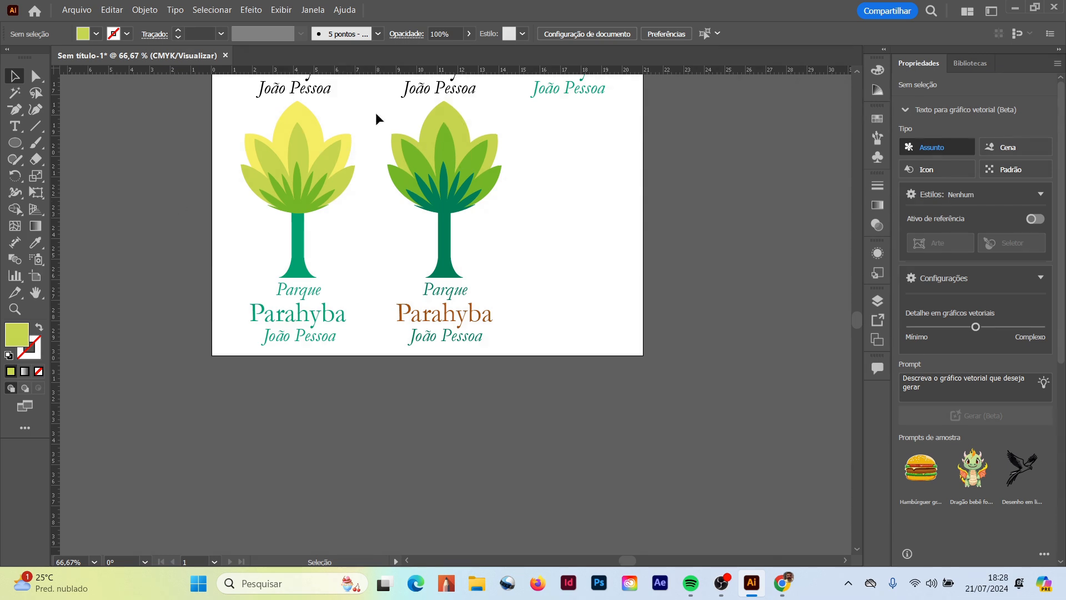
# Duplicate the complete green logo with its brown and dark green lettering into the empty space beside it in the bottom row.
pyautogui.moveTo(375, 112); pyautogui.dragTo(514, 352)
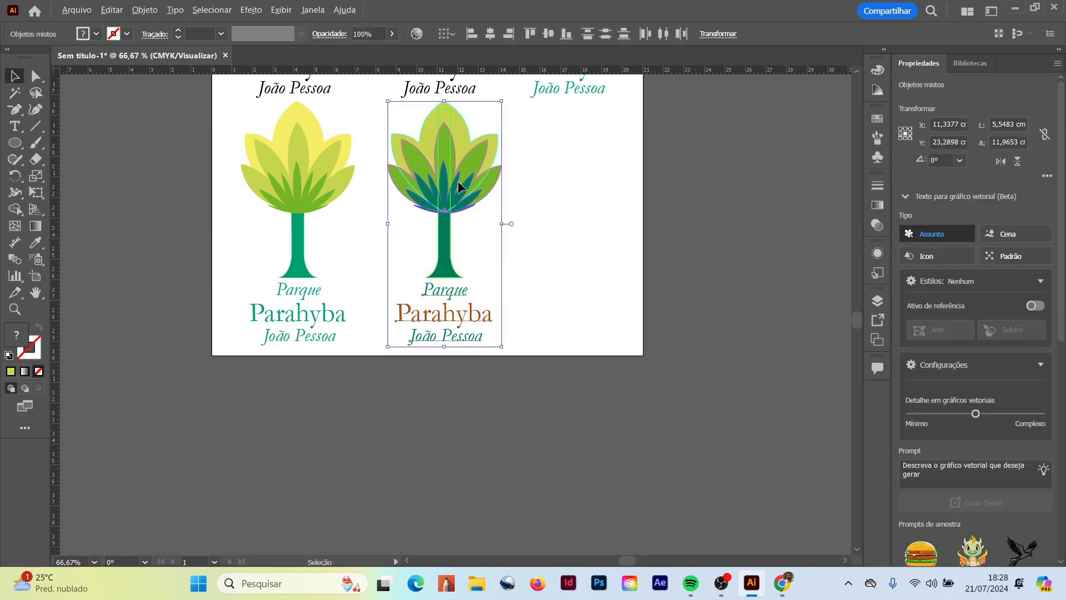
pyautogui.moveTo(458, 186); pyautogui.dragTo(585, 194)
pyautogui.click(700, 204)
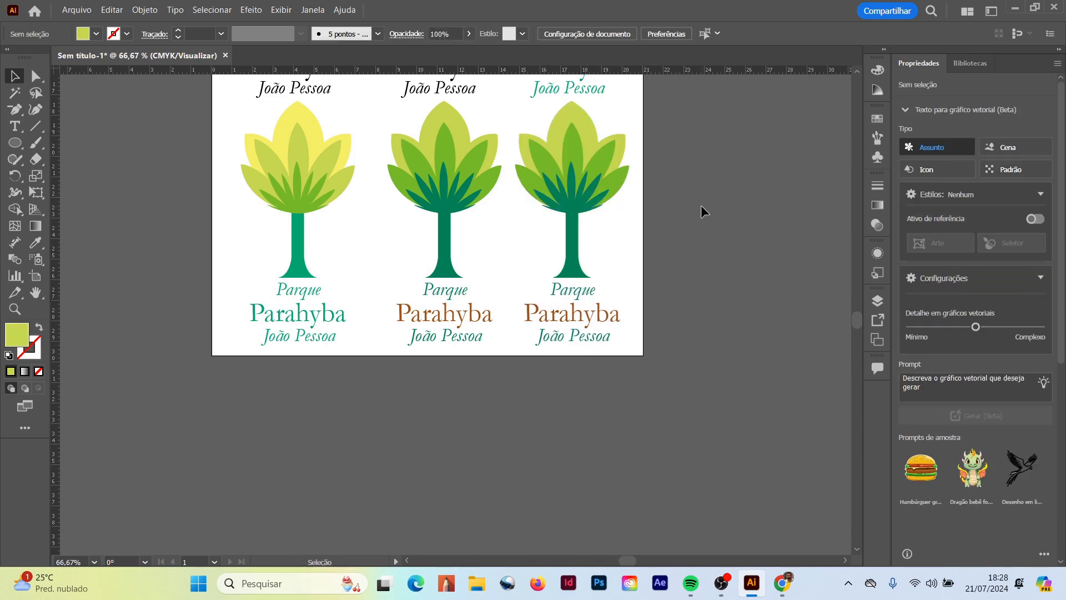
# Pick a bright magenta (FF00E7) in the colour picker as the fill for the new copy's middle leaf layer.
pyautogui.click(15, 310)
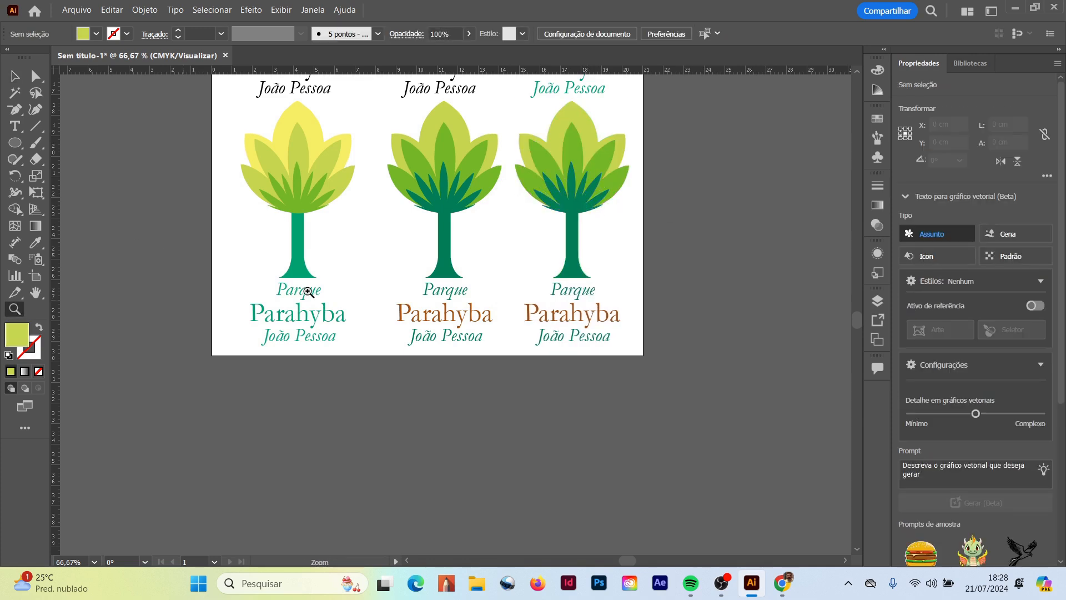
pyautogui.click(590, 257)
pyautogui.click(15, 76)
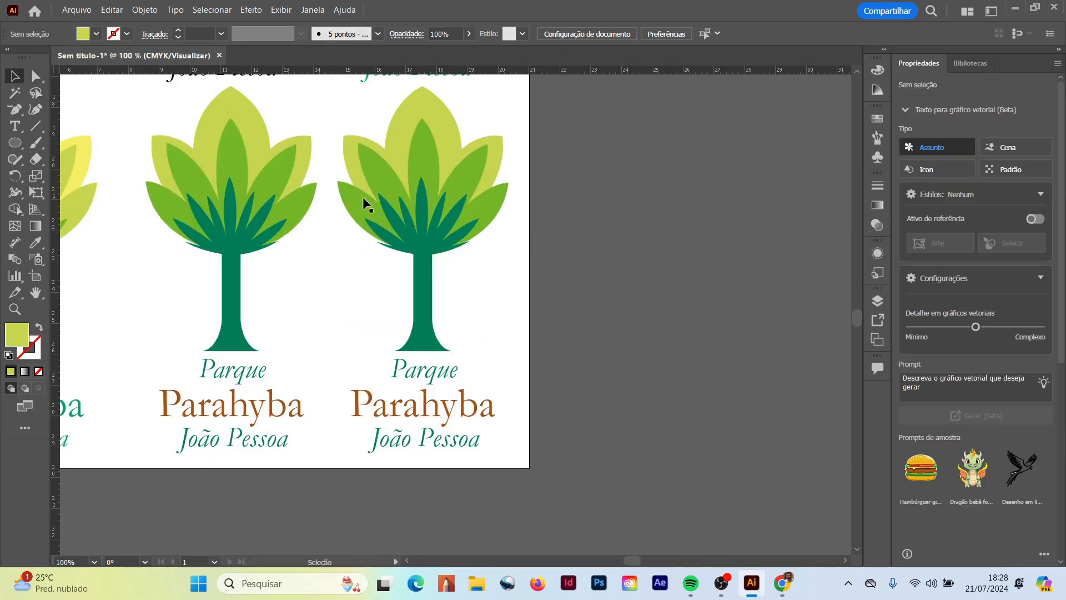
pyautogui.click(365, 211)
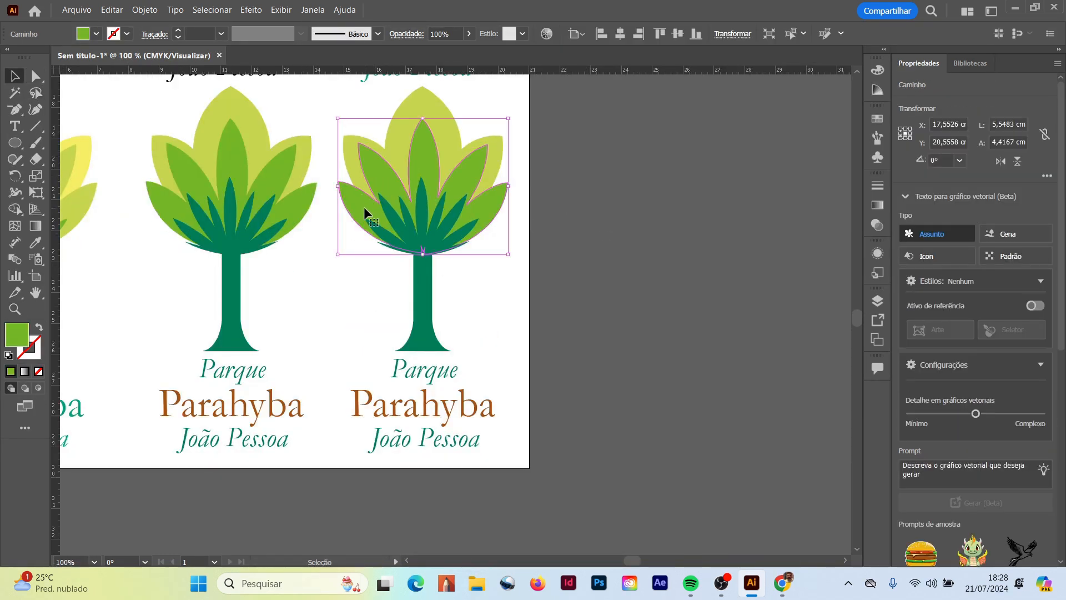
pyautogui.doubleClick(17, 333)
pyautogui.click(657, 222)
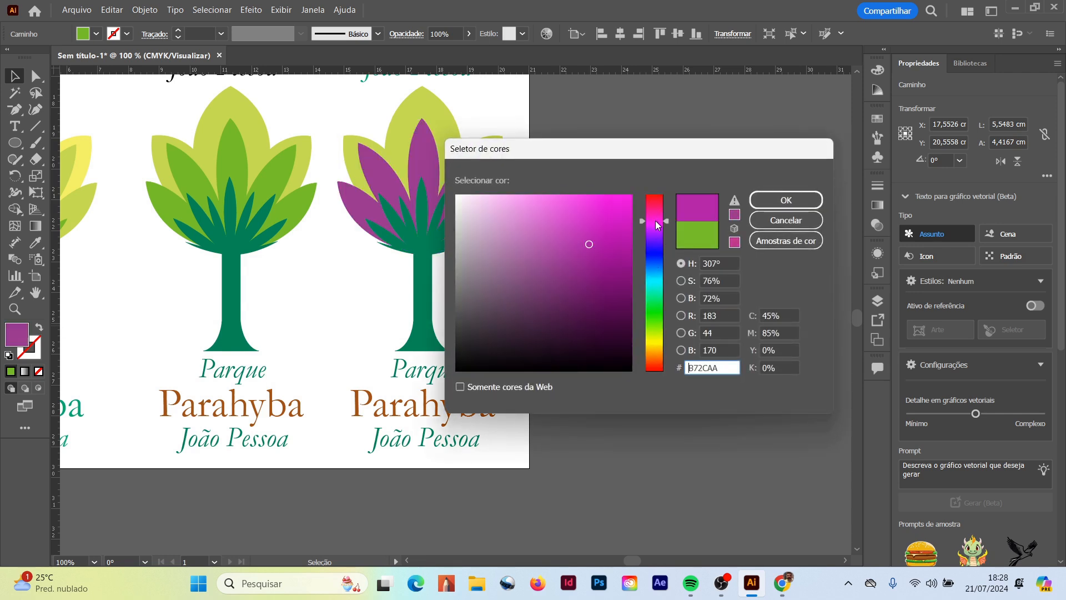
pyautogui.moveTo(613, 231); pyautogui.dragTo(646, 188)
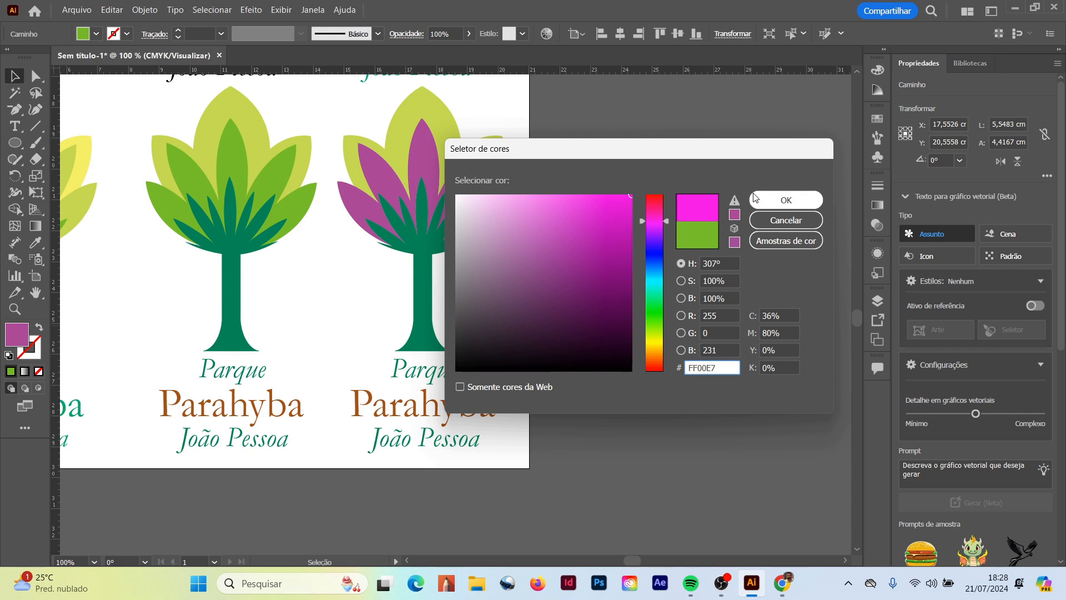
# Adjust the middle leaves' fill to pink with C 0%, M 80%, Y 30%, K 0% and apply it.
pyautogui.click(786, 315)
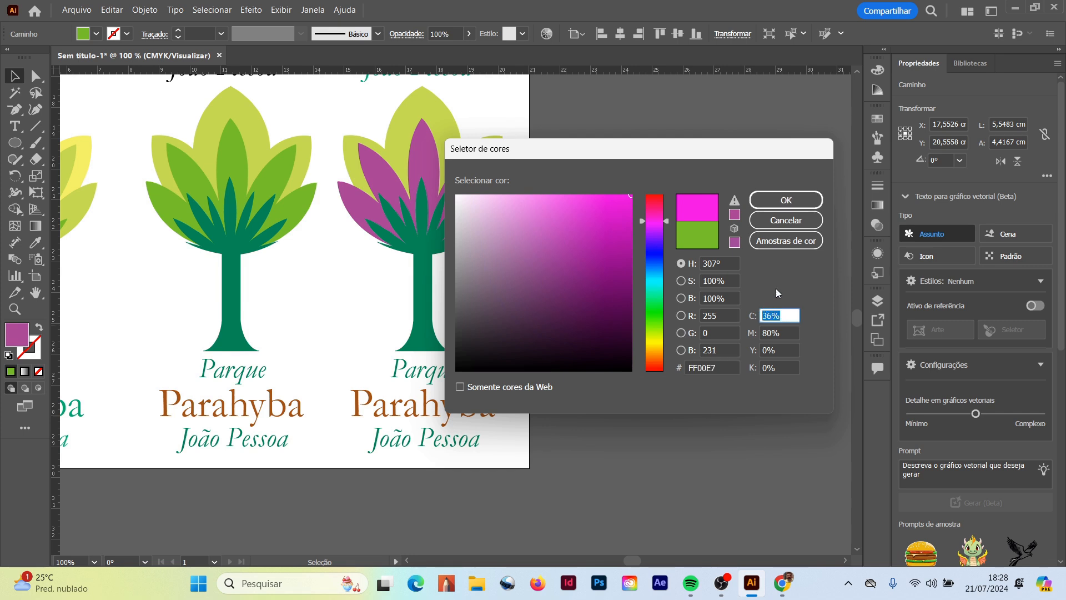
pyautogui.write('30')
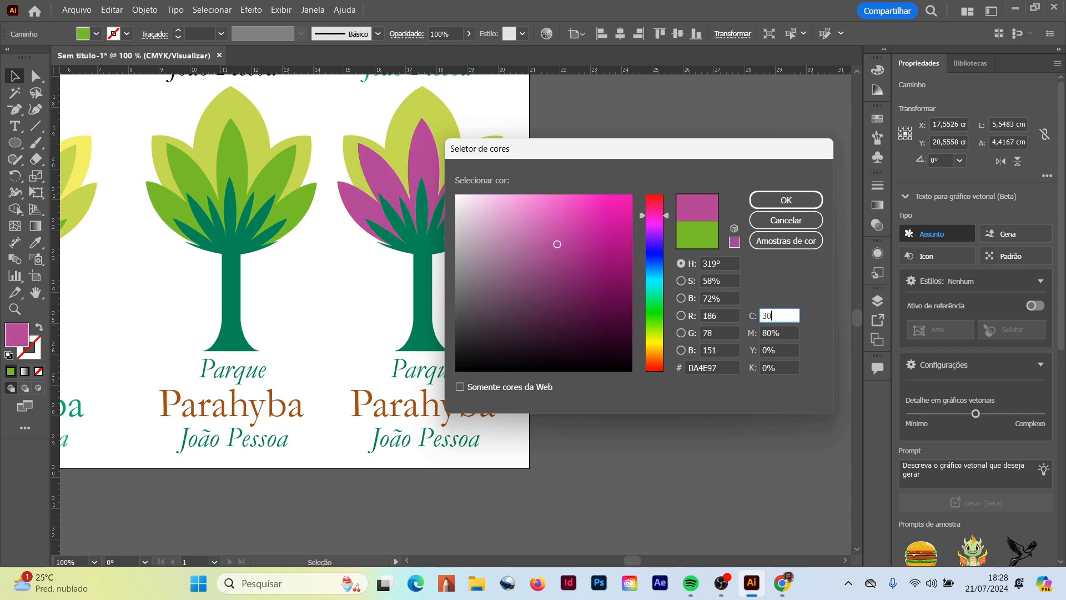
pyautogui.click(787, 333)
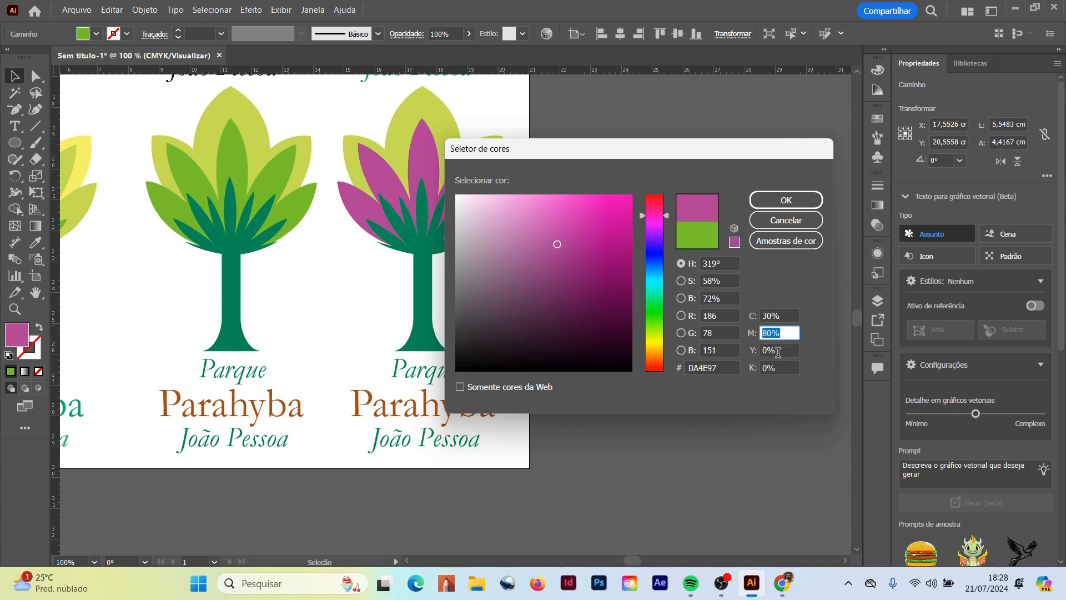
pyautogui.click(781, 315)
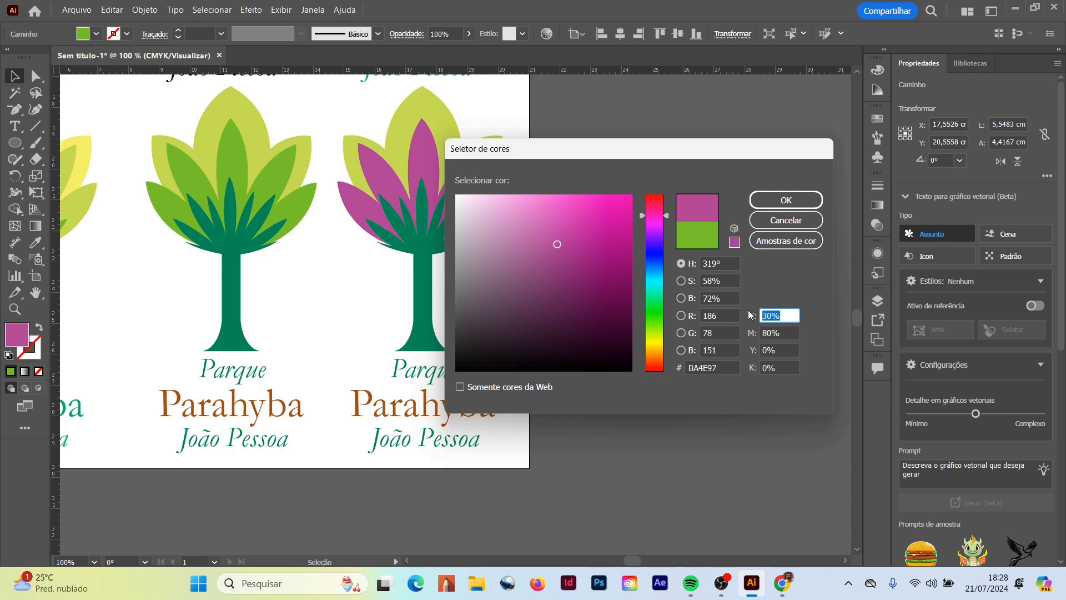
pyautogui.write('0')
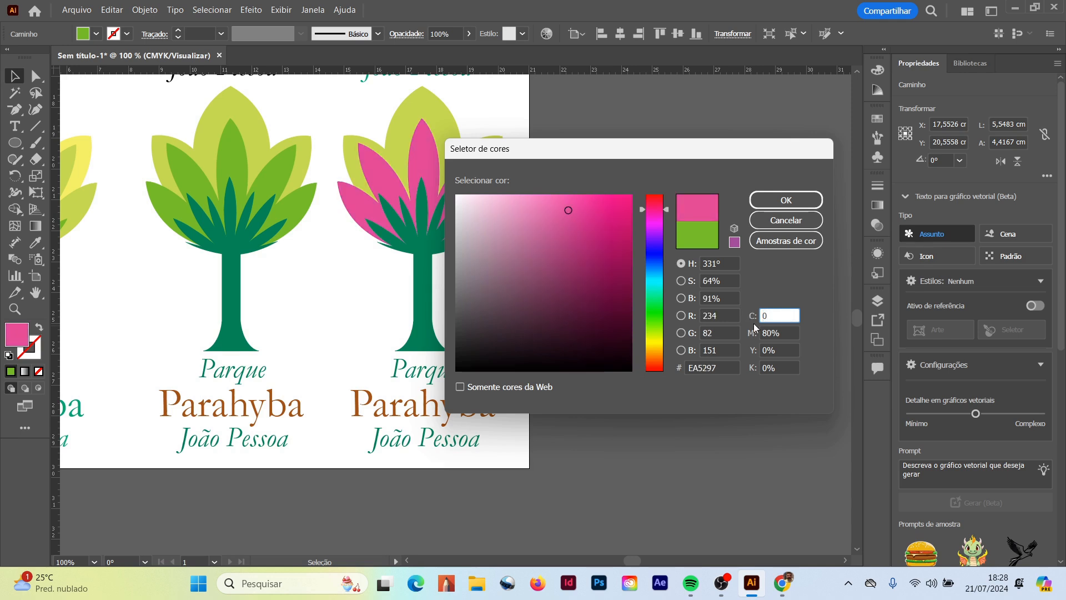
pyautogui.click(784, 351)
pyautogui.write('30')
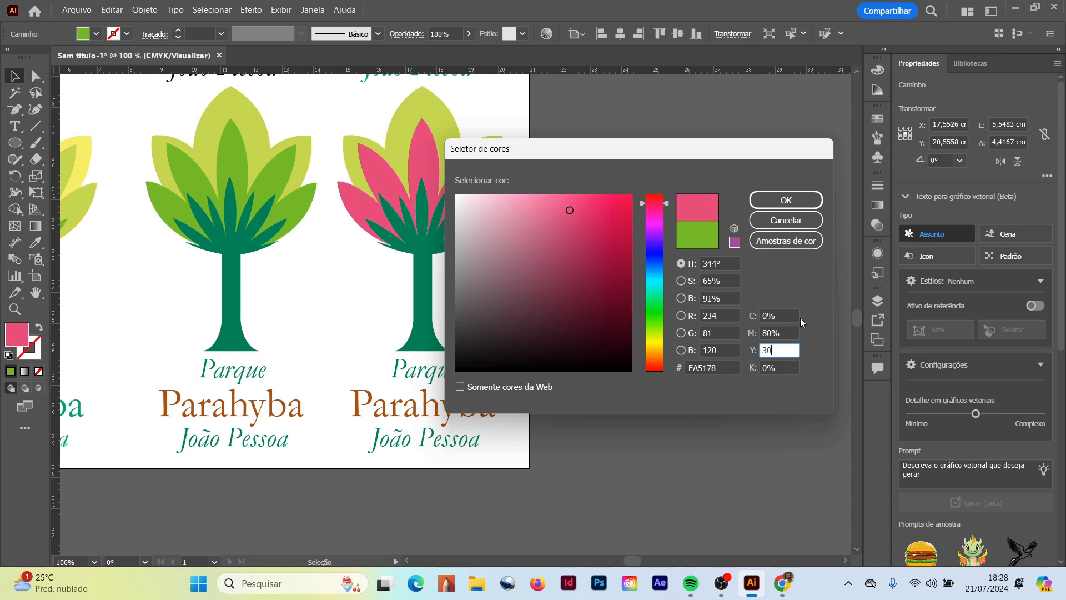
pyautogui.click(786, 201)
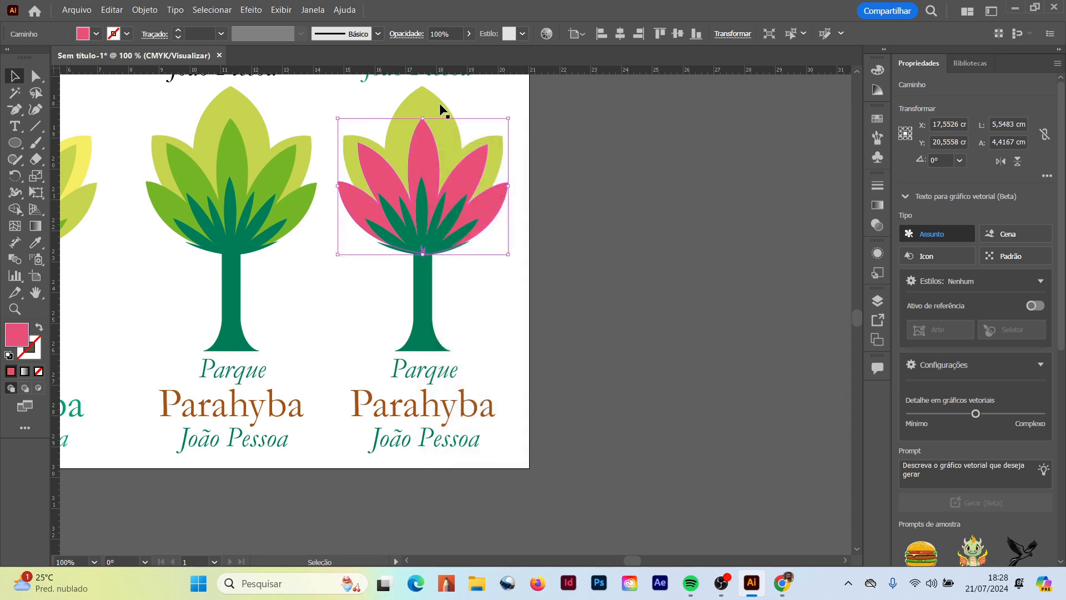
# Recolour the new copy's outer leaves to orange with C 0%, M 60%, Y 80%, K 0%.
pyautogui.click(441, 109)
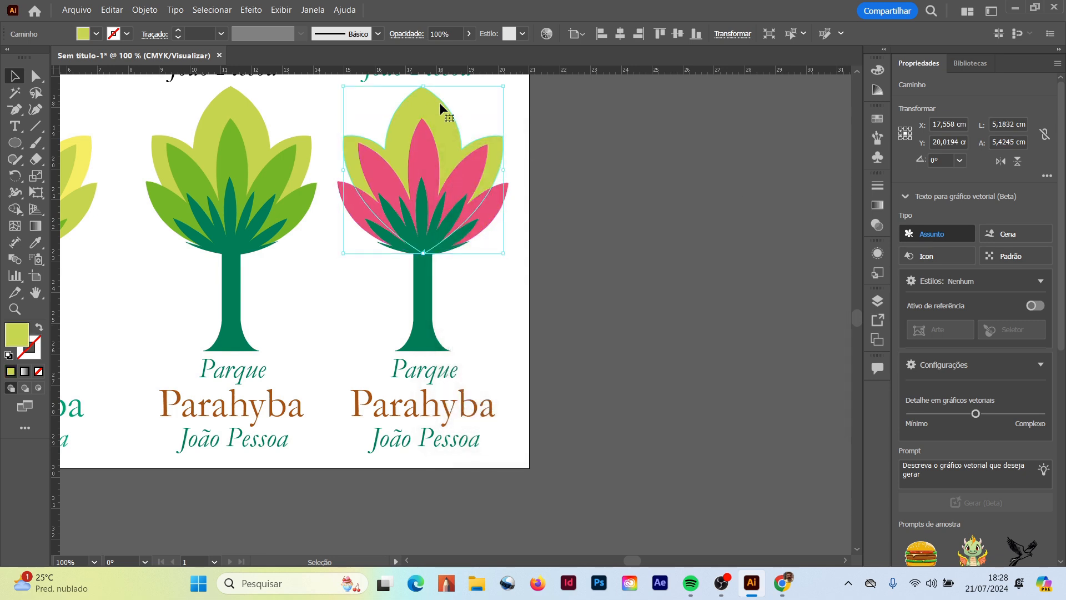
pyautogui.doubleClick(17, 335)
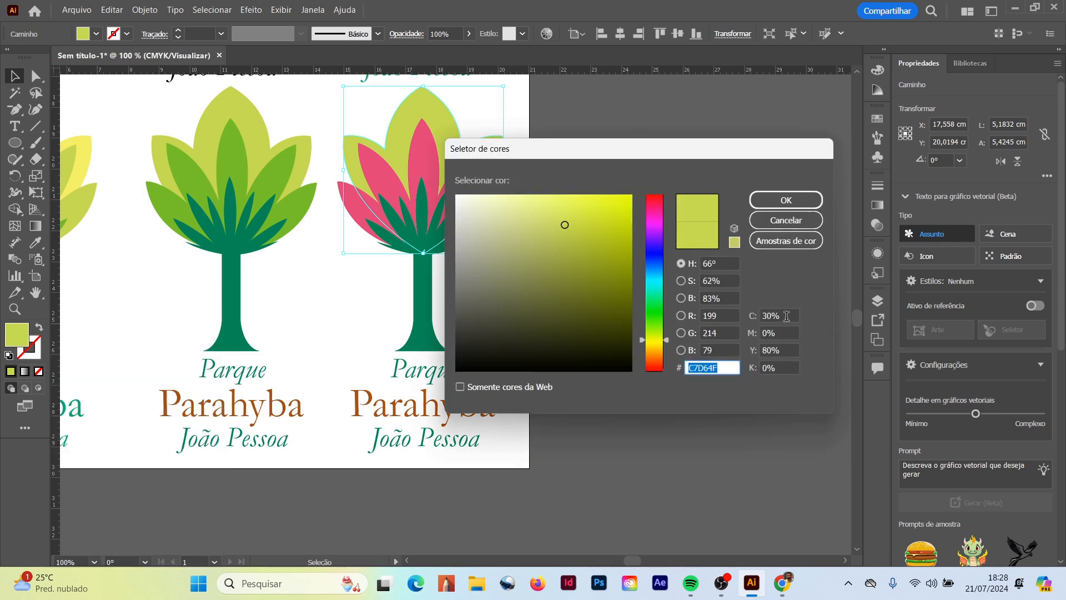
pyautogui.click(787, 316)
pyautogui.write('0')
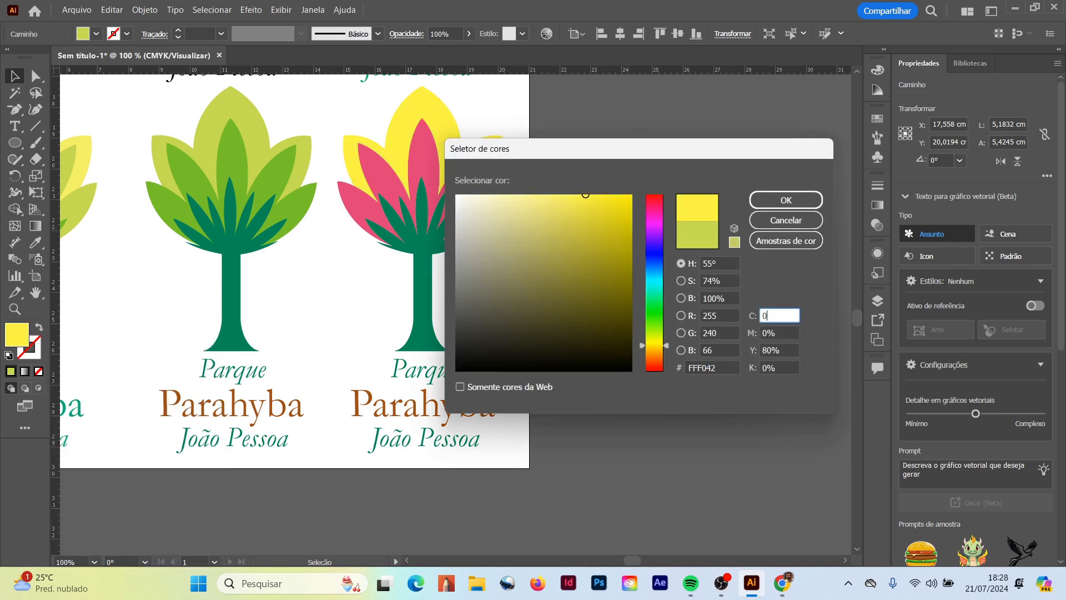
pyautogui.press('Tab')
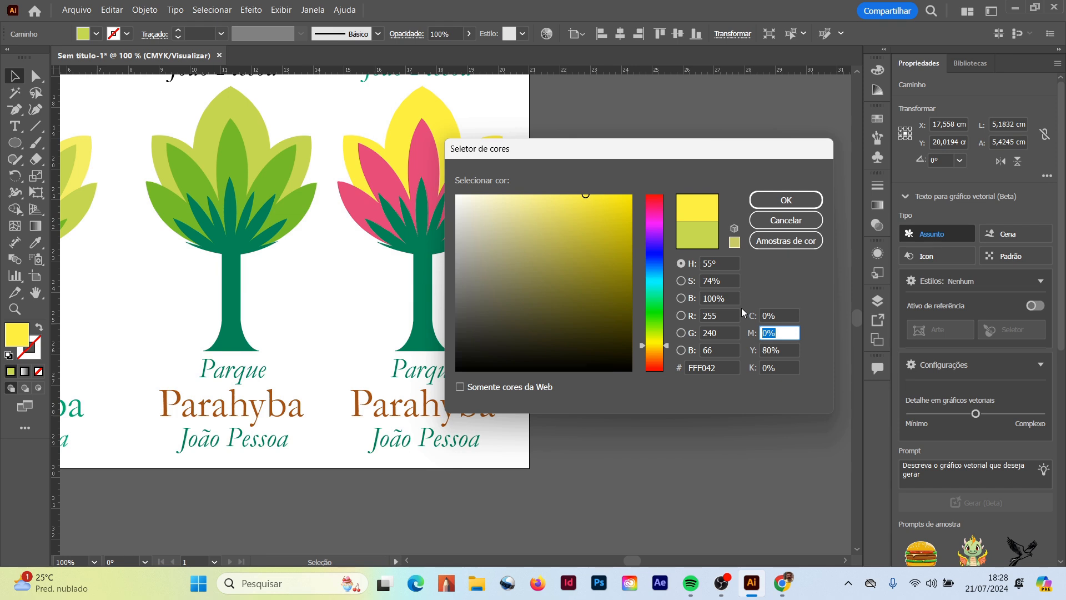
pyautogui.write('60')
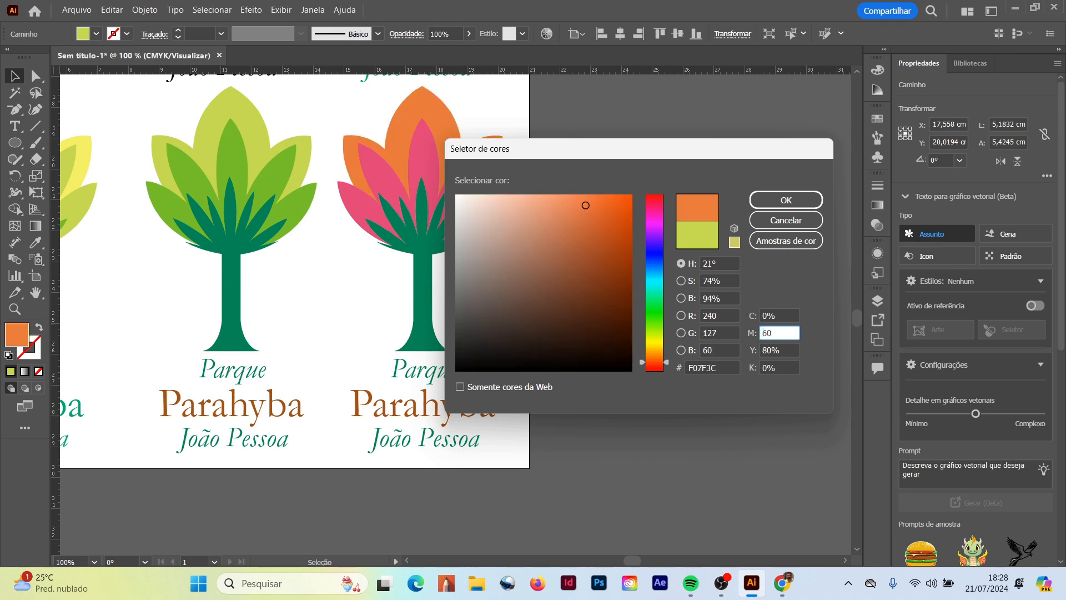
pyautogui.click(782, 349)
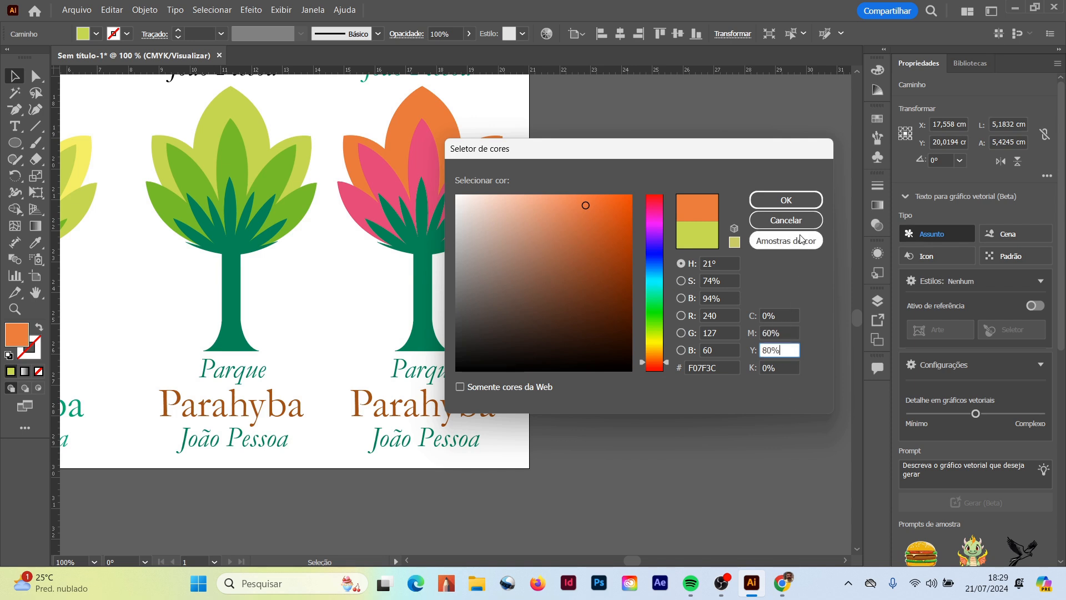
pyautogui.click(794, 200)
pyautogui.click(599, 309)
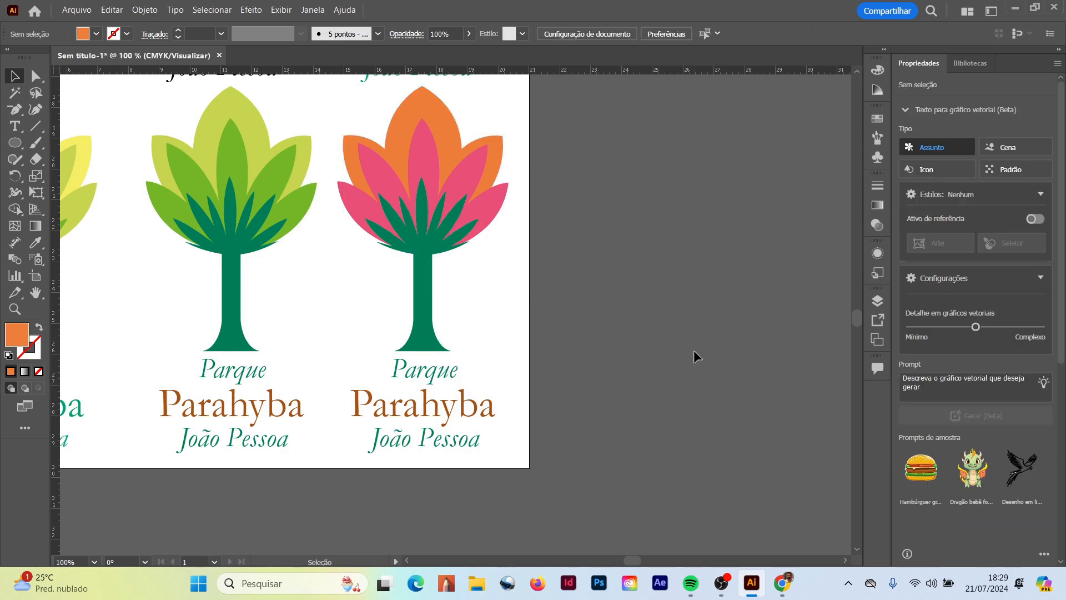
# Apply the pink of the middle leaves to the word "Parahyba" in the new copy with the Eyedropper.
pyautogui.click(416, 410)
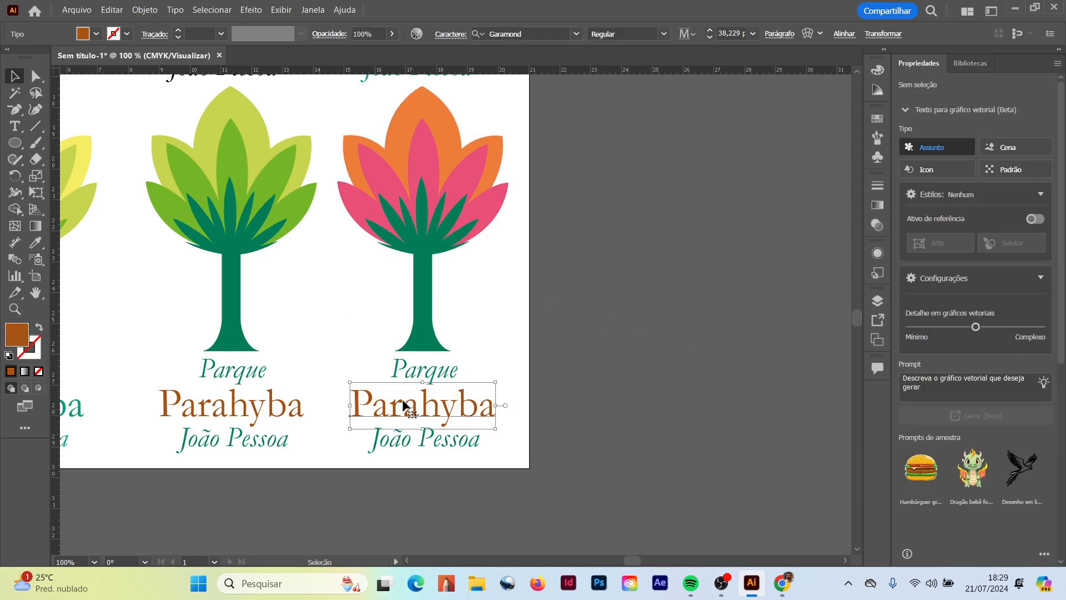
pyautogui.click(15, 127)
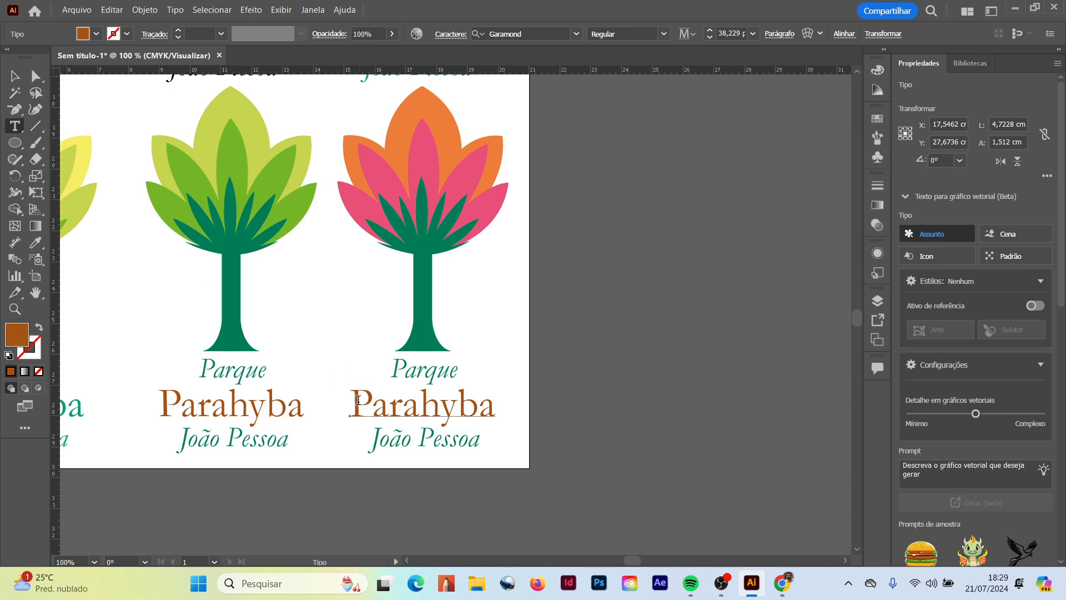
pyautogui.moveTo(356, 400); pyautogui.dragTo(496, 407)
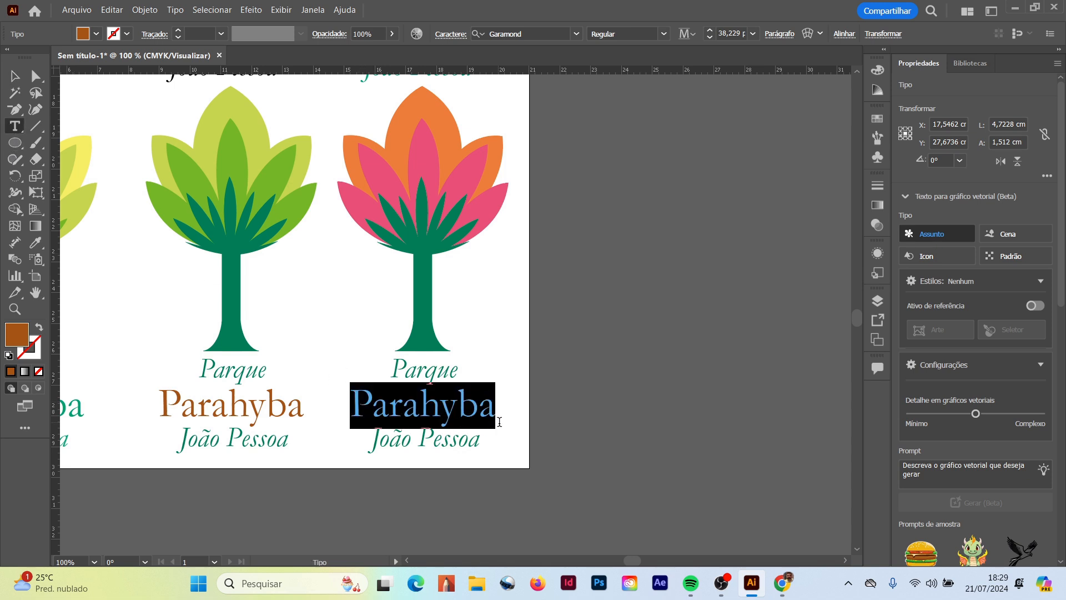
pyautogui.click(33, 245)
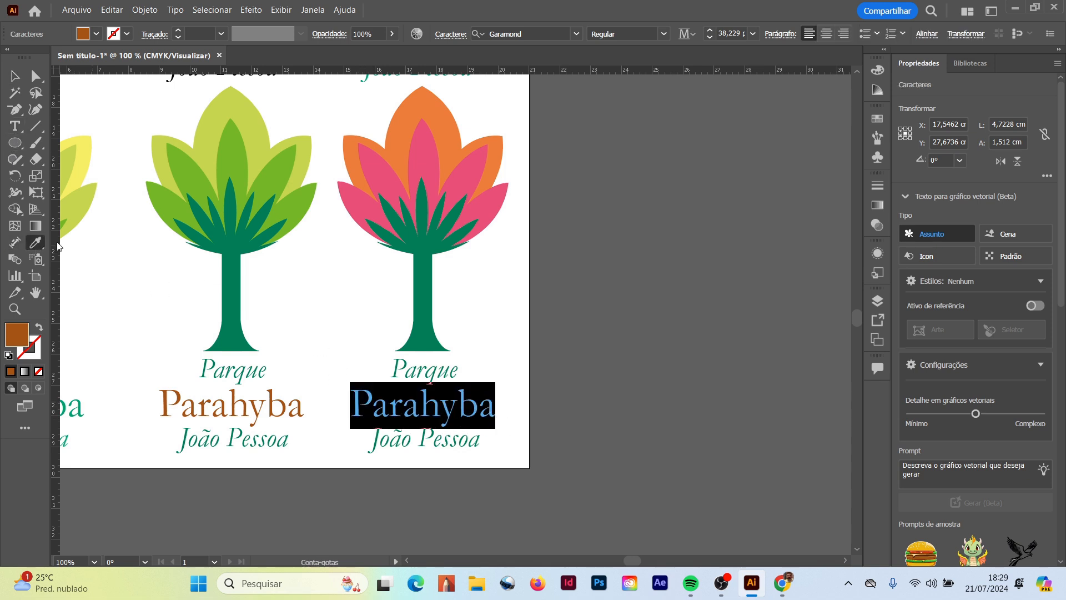
pyautogui.click(433, 146)
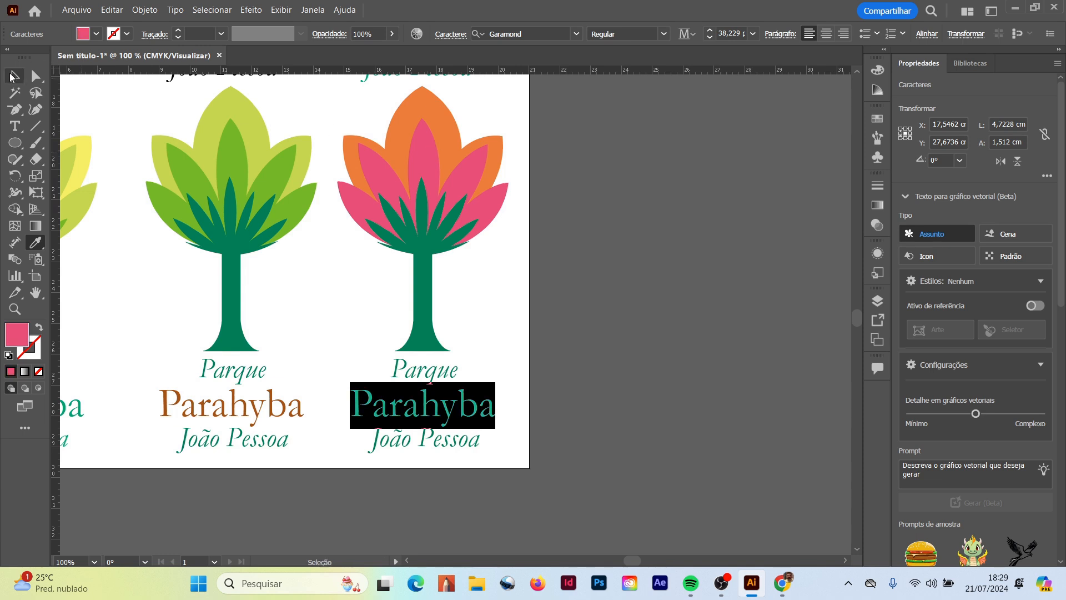
pyautogui.click(15, 76)
pyautogui.click(649, 335)
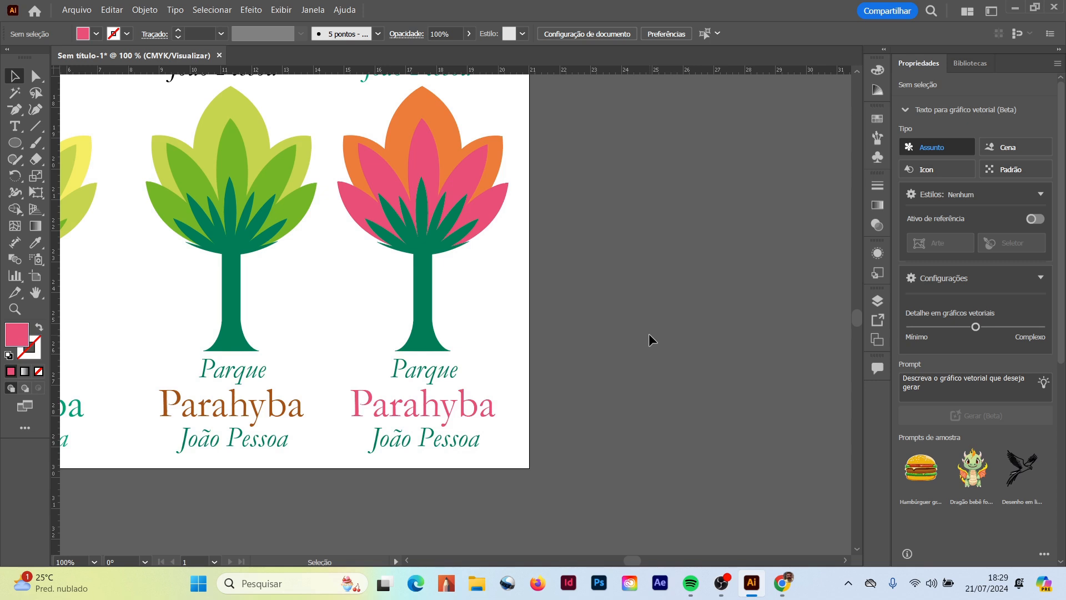
# Select all six tree logo versions and move them up together about 2.6 cm on the artboard.
pyautogui.hotkey('ctrl', '-')
pyautogui.hotkey('ctrl', '-')
pyautogui.hotkey('ctrl', '-')
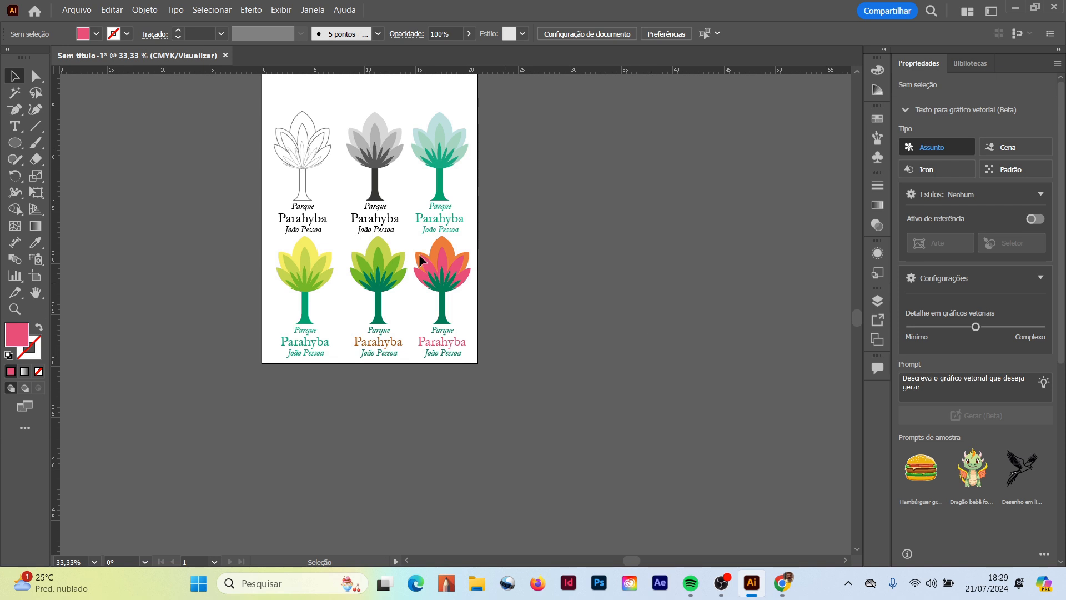
pyautogui.click(15, 309)
pyautogui.click(376, 202)
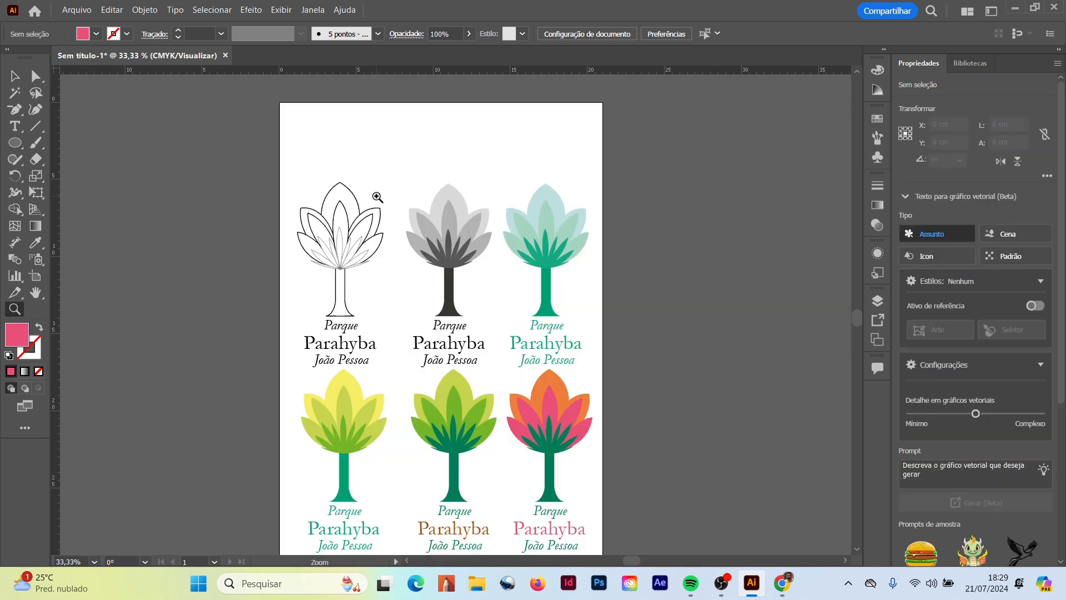
pyautogui.scroll(-1, 661, 358)
pyautogui.click(13, 74)
pyautogui.moveTo(241, 118); pyautogui.dragTo(644, 536)
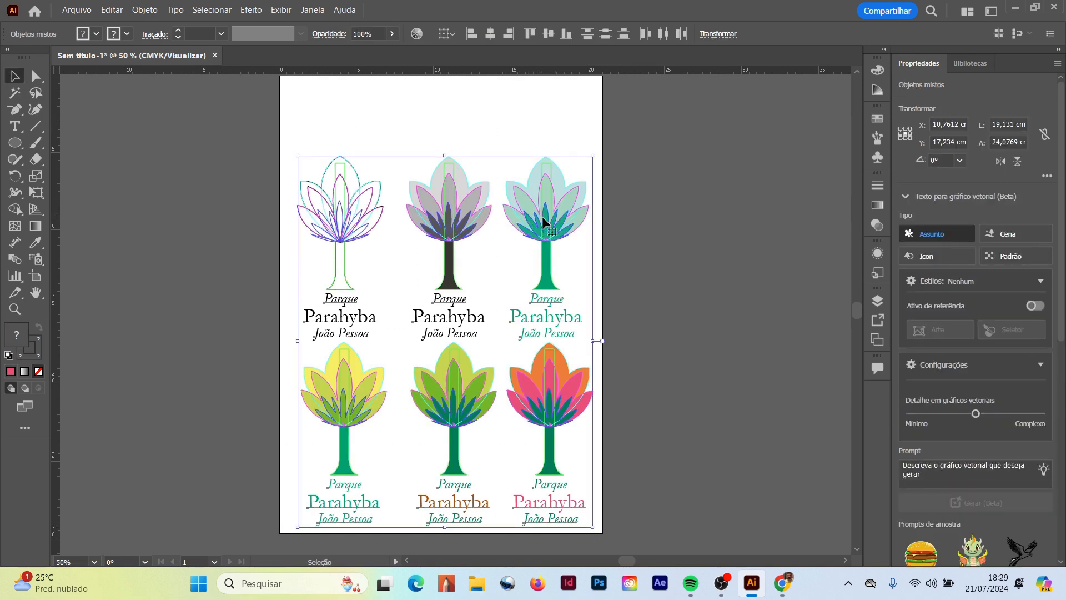
pyautogui.moveTo(542, 216); pyautogui.dragTo(539, 175)
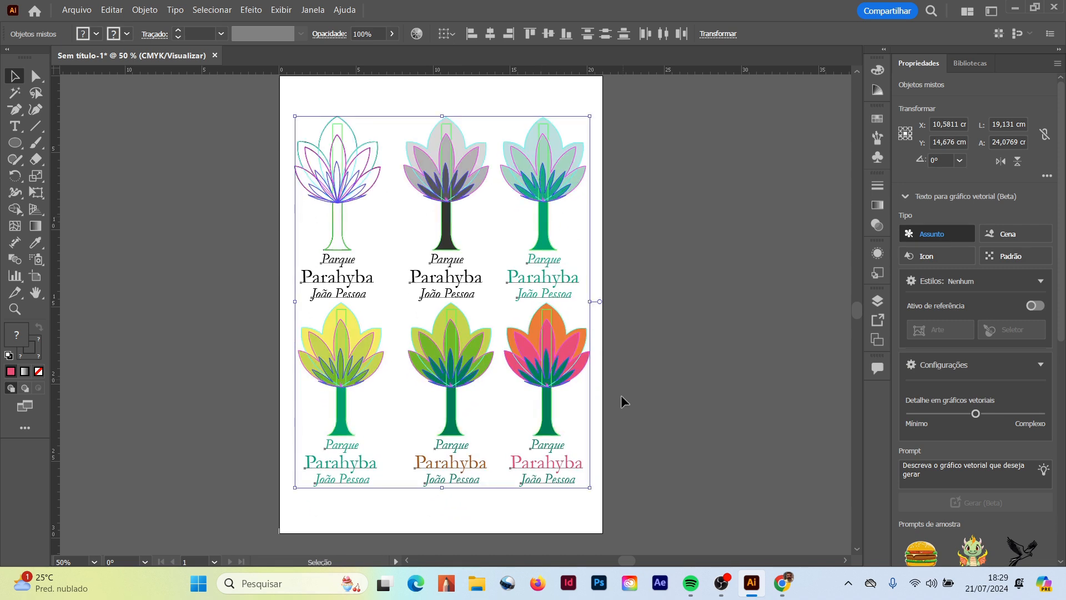
# Scale the six selected logos down proportionally to about 17.8 × 22.4 cm overall and centre the group horizontally on the artboard.
pyautogui.moveTo(591, 489); pyautogui.dragTo(569, 461)
pyautogui.moveTo(517, 168); pyautogui.dragTo(525, 175)
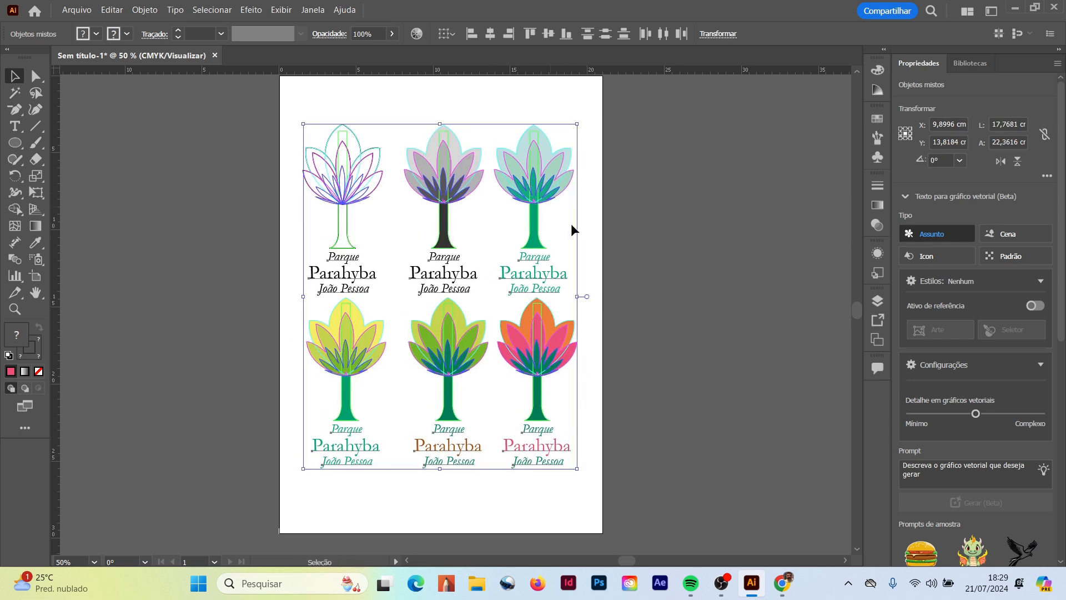
pyautogui.click(641, 275)
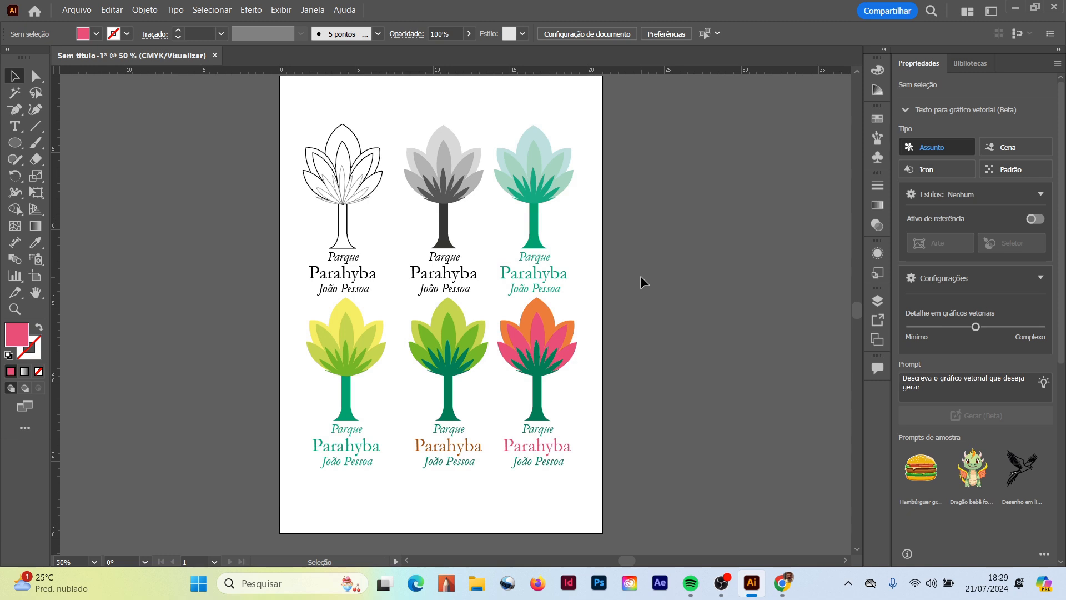
pyautogui.click(15, 309)
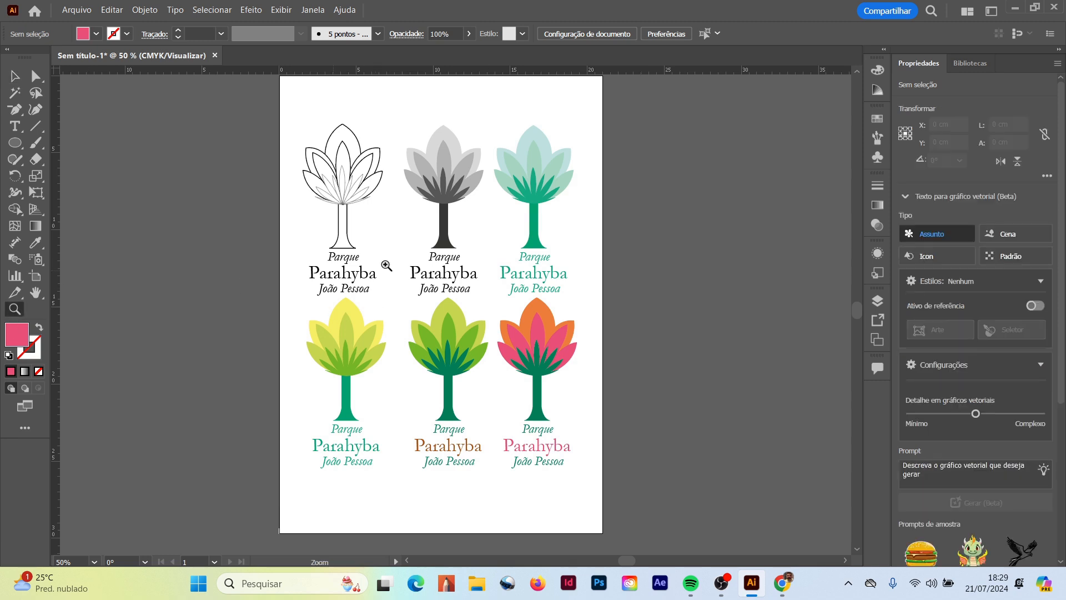
pyautogui.click(459, 250)
pyautogui.scroll(-3, 467, 298)
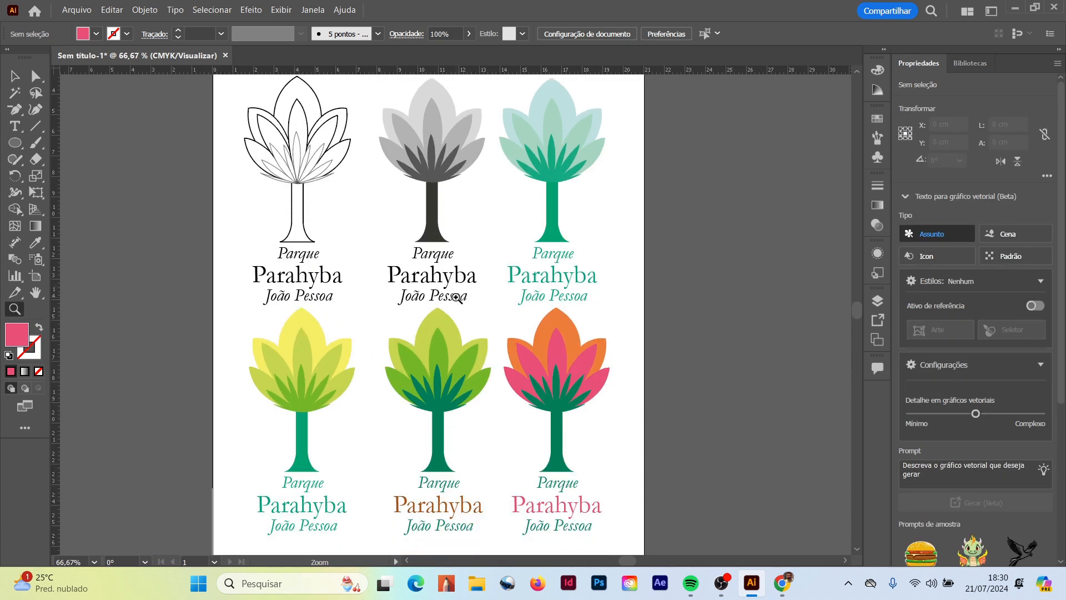